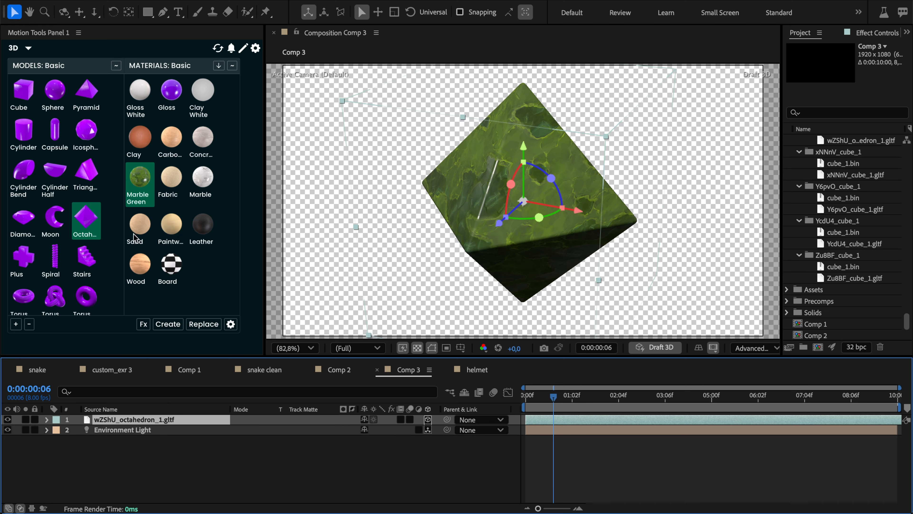
# Open the material settings of the octahedron layer and expand the Marble Green material to its texture maps.
pyautogui.click(219, 66)
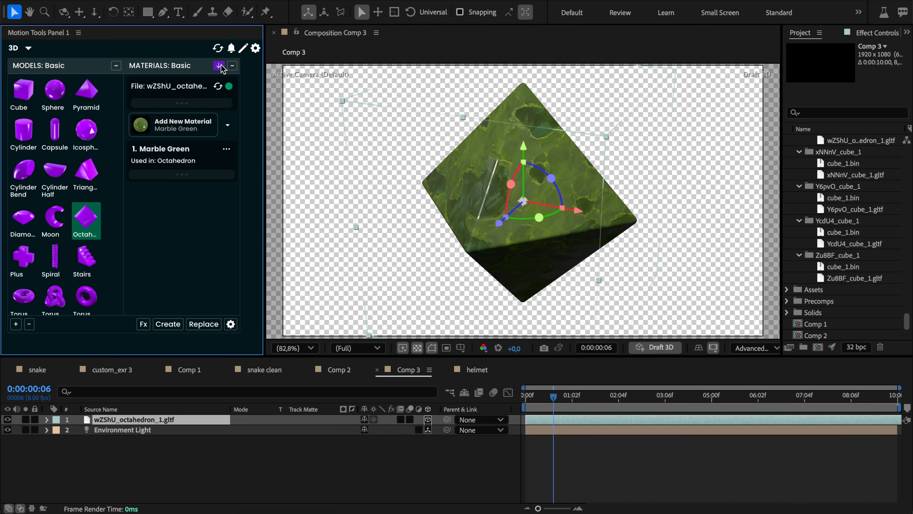
pyautogui.click(182, 175)
pyautogui.scroll(-2, 144, 203)
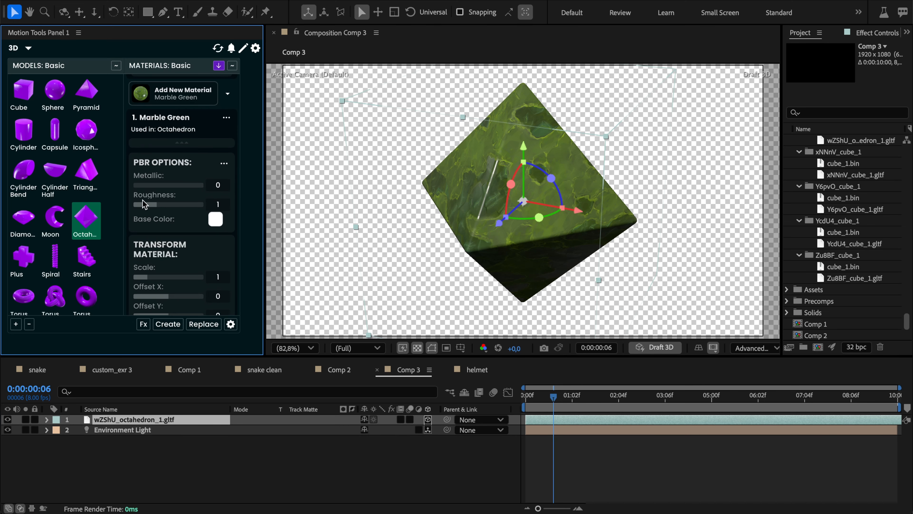
pyautogui.scroll(-4, 144, 205)
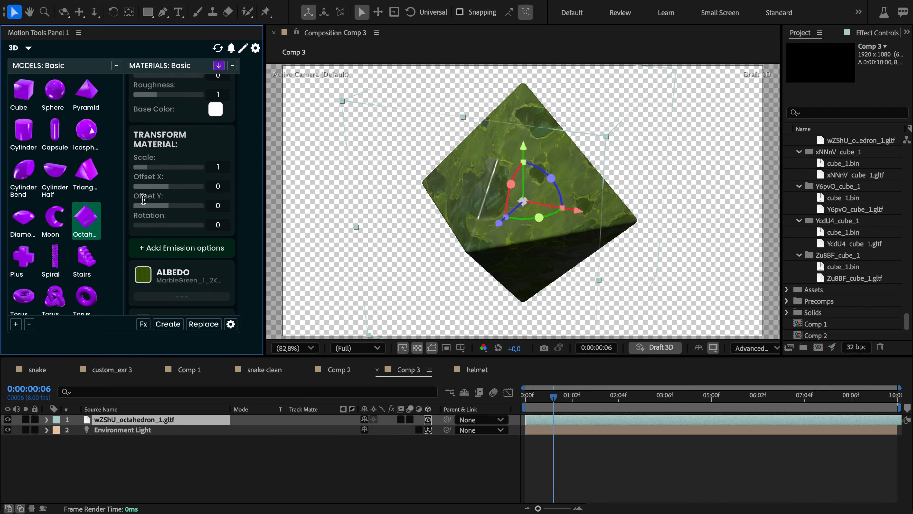
pyautogui.scroll(-1, 143, 202)
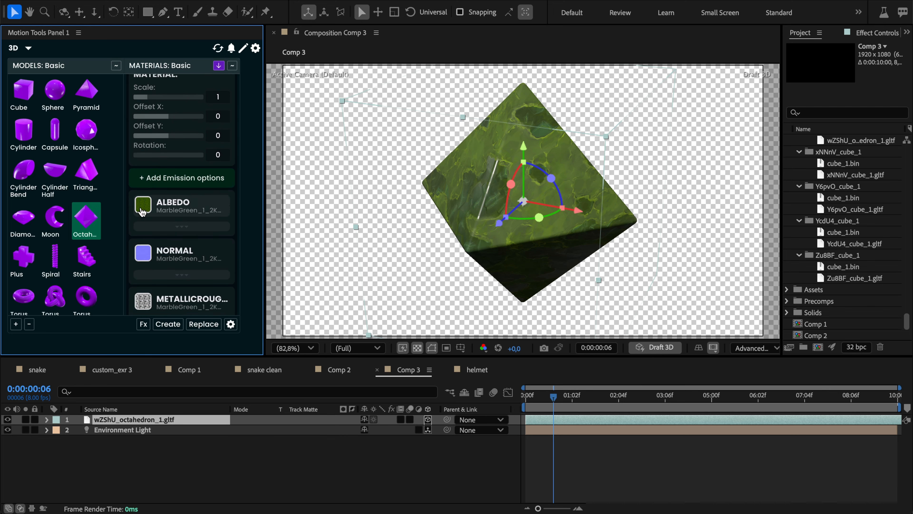
# Try an Albedo texture transform with scale 1.4 and rotation 33, plus a Normal texture X offset of -0.2.
pyautogui.click(143, 226)
pyautogui.scroll(-2, 144, 226)
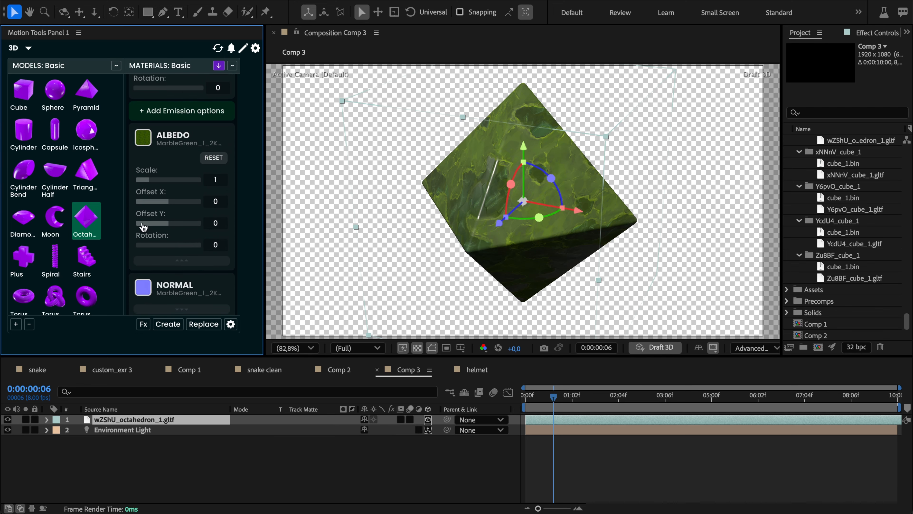
pyautogui.scroll(-1, 144, 226)
pyautogui.click(149, 262)
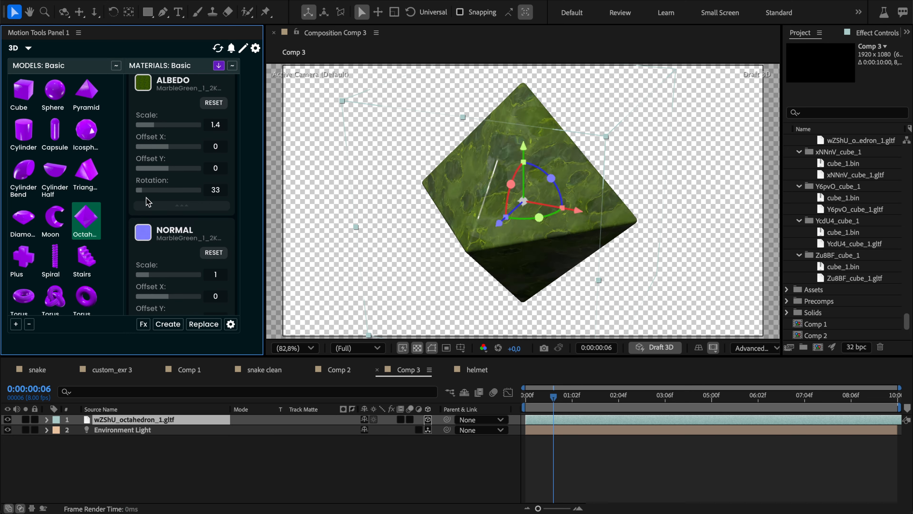
pyautogui.scroll(-1, 147, 246)
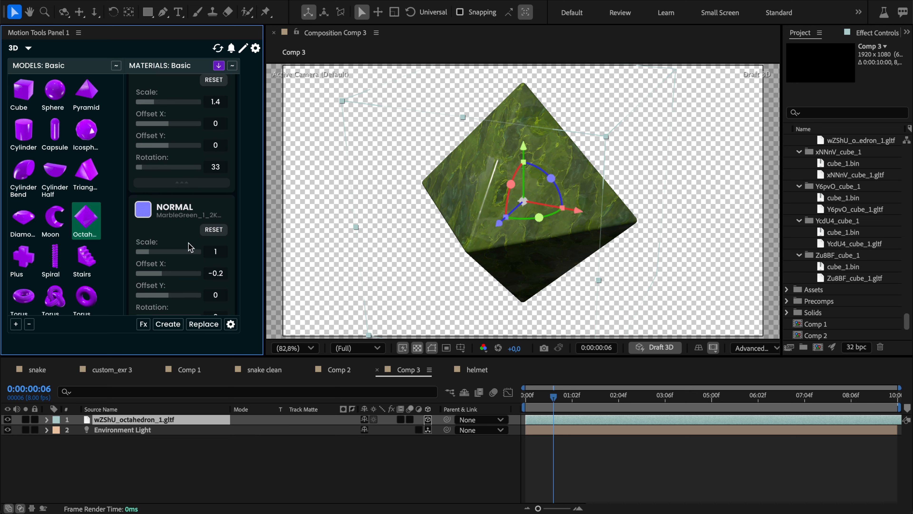
# Reset the Albedo and Normal texture transforms to their defaults and collapse both map sections.
pyautogui.scroll(1, 215, 212)
pyautogui.scroll(2, 215, 210)
pyautogui.click(213, 117)
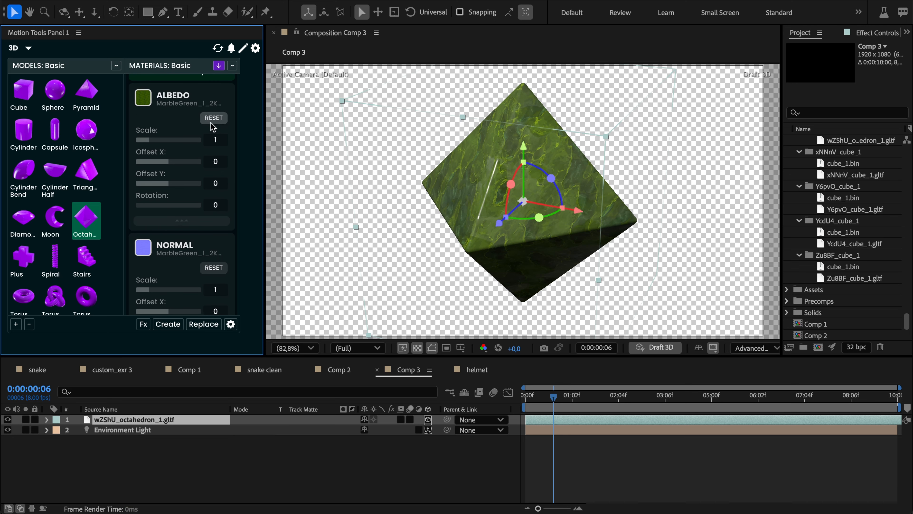
pyautogui.click(154, 218)
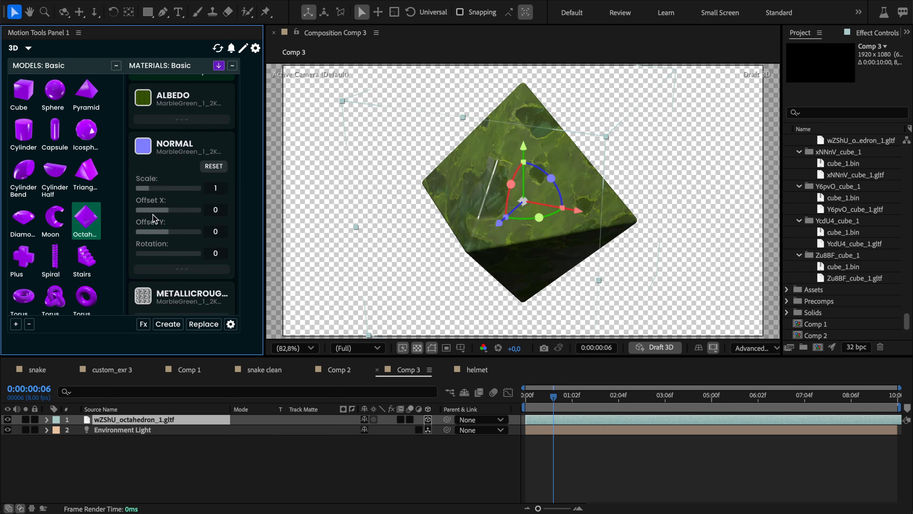
pyautogui.moveTo(151, 128)
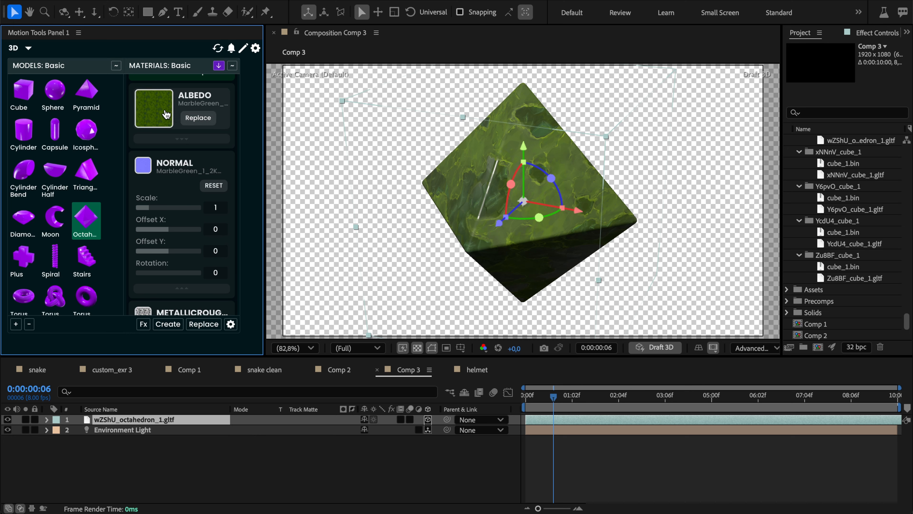
pyautogui.click(143, 269)
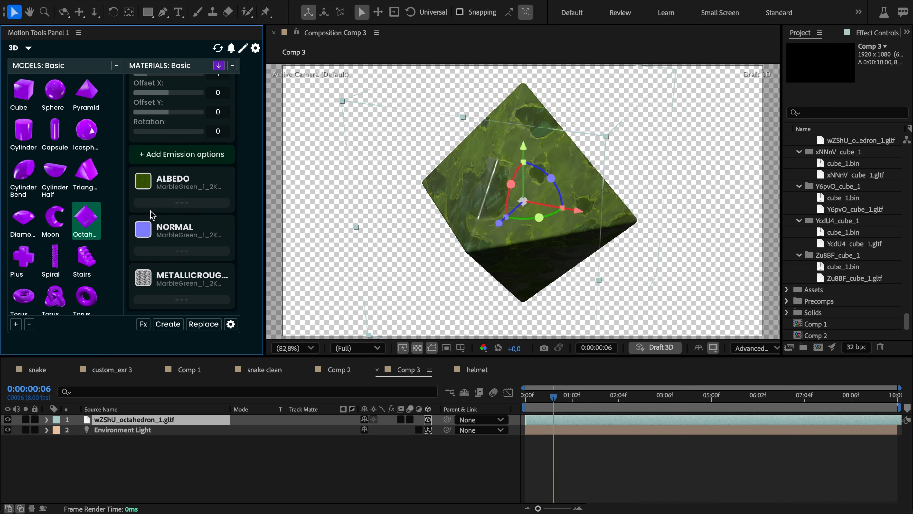
# Transform the whole Marble Green material to scale 0.4, X offset 0.1 and rotation 115.
pyautogui.scroll(4, 154, 184)
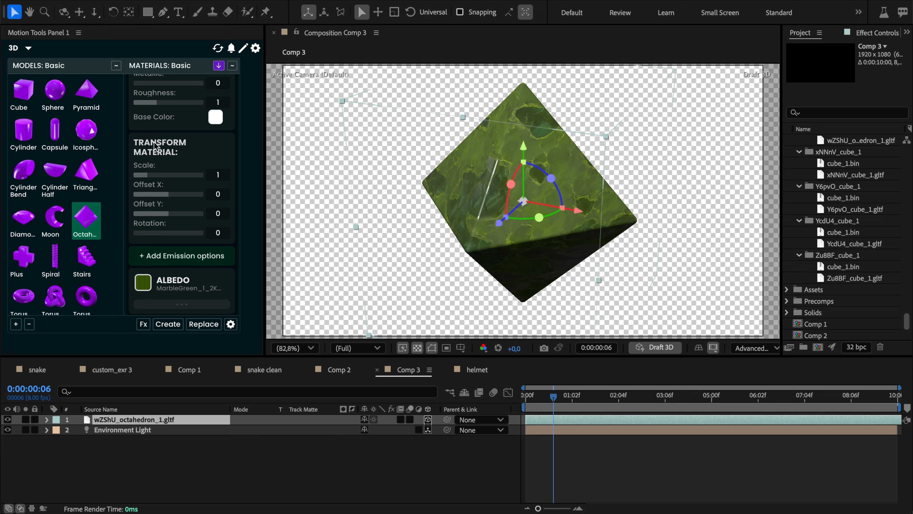
pyautogui.moveTo(157, 131)
pyautogui.mouseDown()
pyautogui.moveTo(137, 130)
pyautogui.moveTo(122, 143)
pyautogui.moveTo(125, 236)
pyautogui.moveTo(231, 246)
pyautogui.moveTo(241, 172)
pyautogui.moveTo(235, 129)
pyautogui.moveTo(153, 130)
pyautogui.mouseUp()
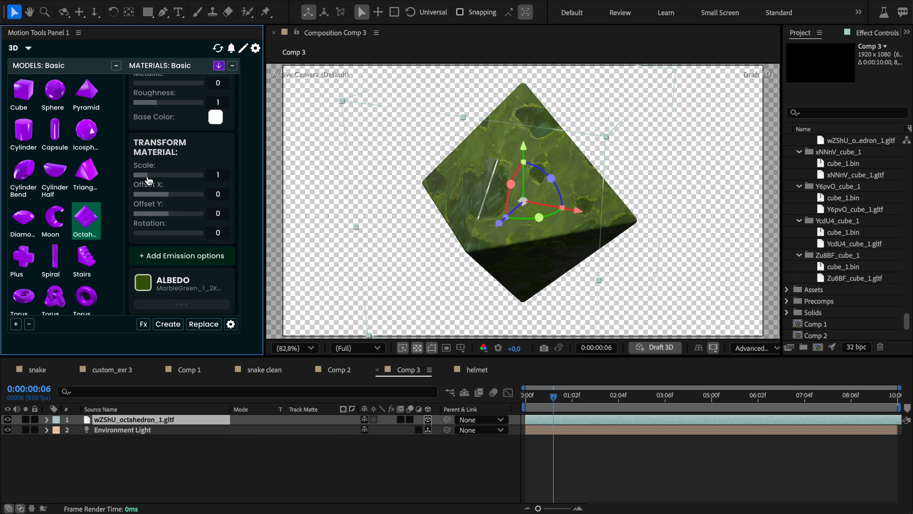
pyautogui.moveTo(145, 175); pyautogui.dragTo(155, 176)
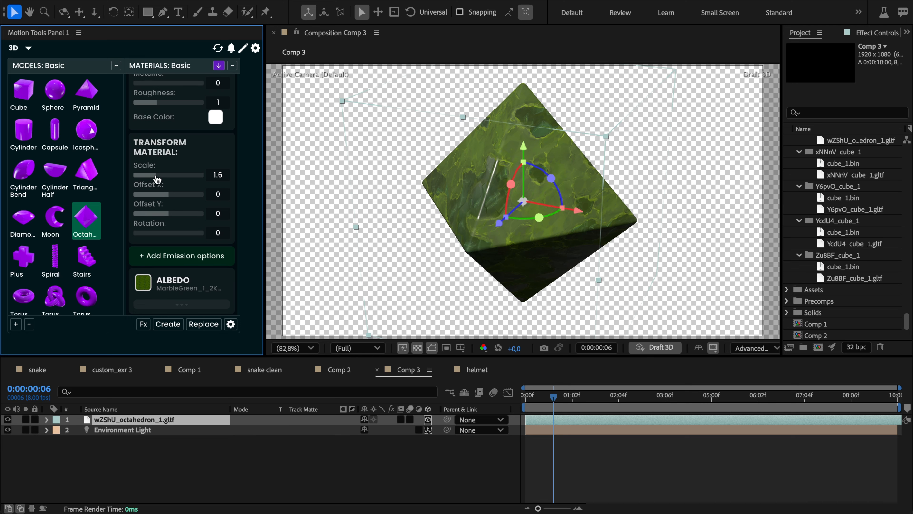
pyautogui.click(142, 175)
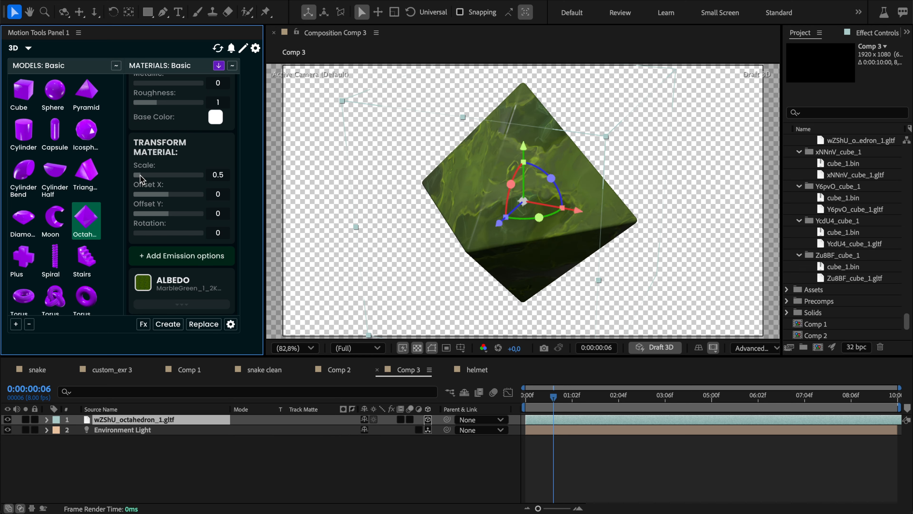
pyautogui.click(140, 176)
pyautogui.click(172, 195)
pyautogui.click(148, 232)
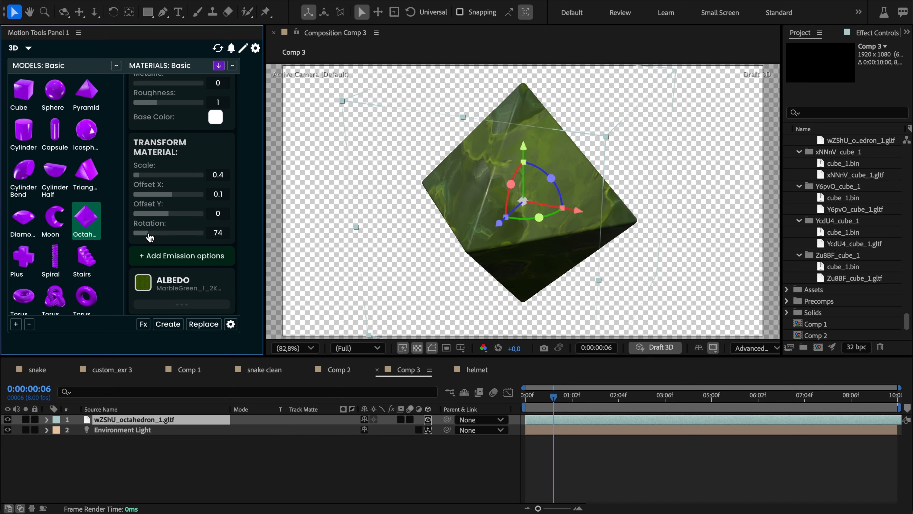
pyautogui.click(156, 232)
# Set the Marble Green material's scale to 1.9 and its X offset to 0.
pyautogui.click(151, 175)
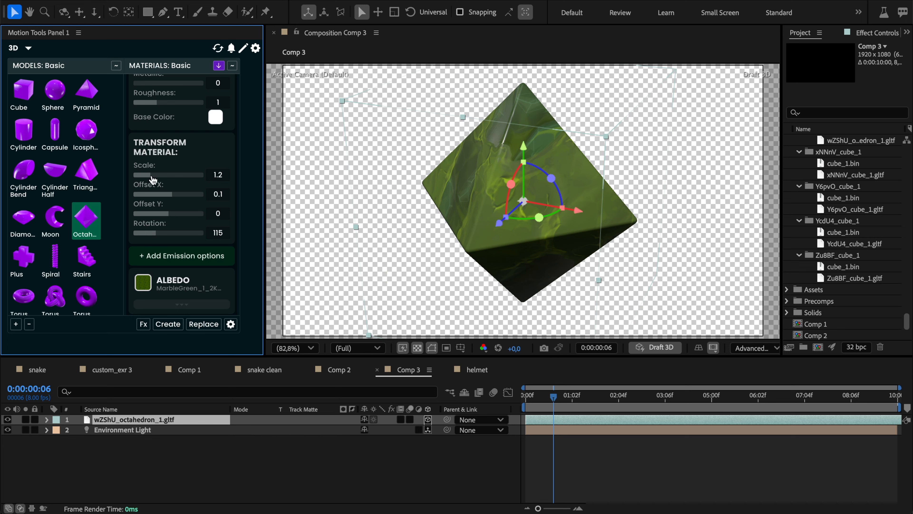
pyautogui.click(168, 175)
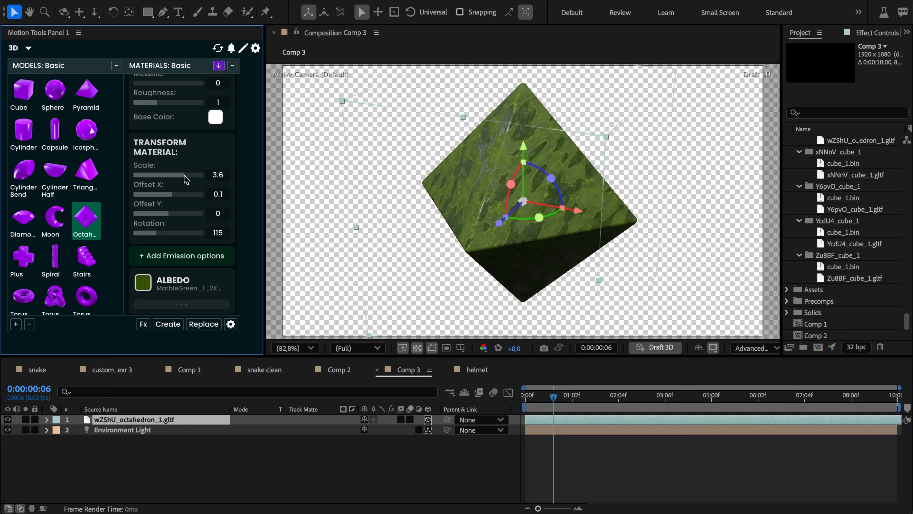
pyautogui.click(160, 175)
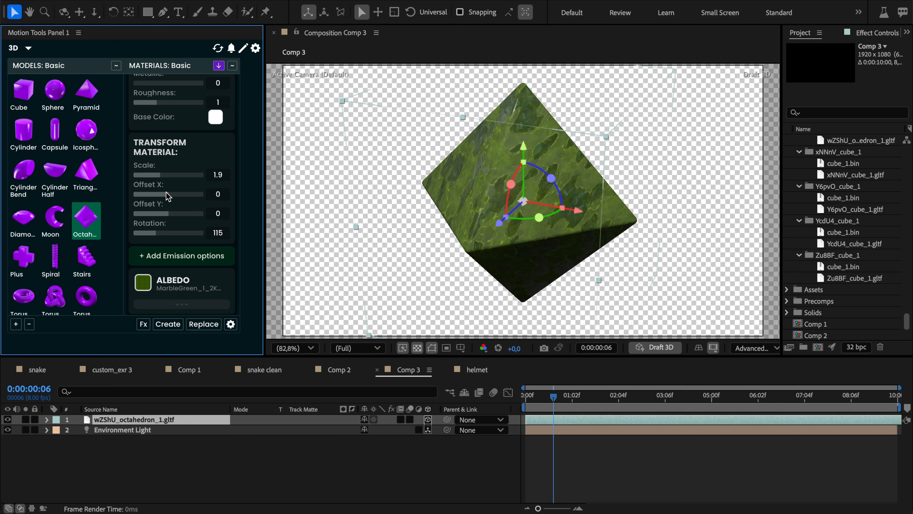
# Leave the octahedron's material settings and return to the basic material library.
pyautogui.click(218, 65)
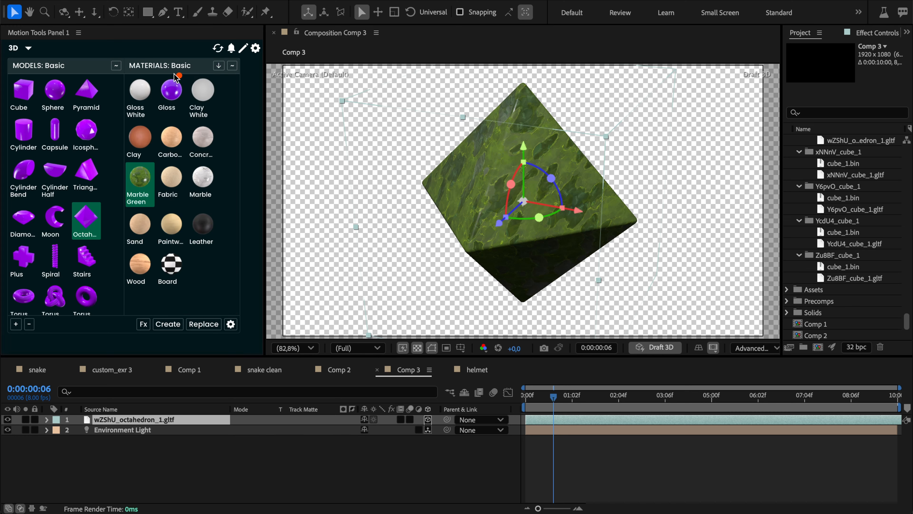
pyautogui.moveTo(175, 78)
pyautogui.mouseDown()
pyautogui.moveTo(132, 79)
pyautogui.moveTo(121, 230)
pyautogui.moveTo(133, 271)
pyautogui.moveTo(169, 232)
pyautogui.moveTo(220, 92)
pyautogui.mouseUp()
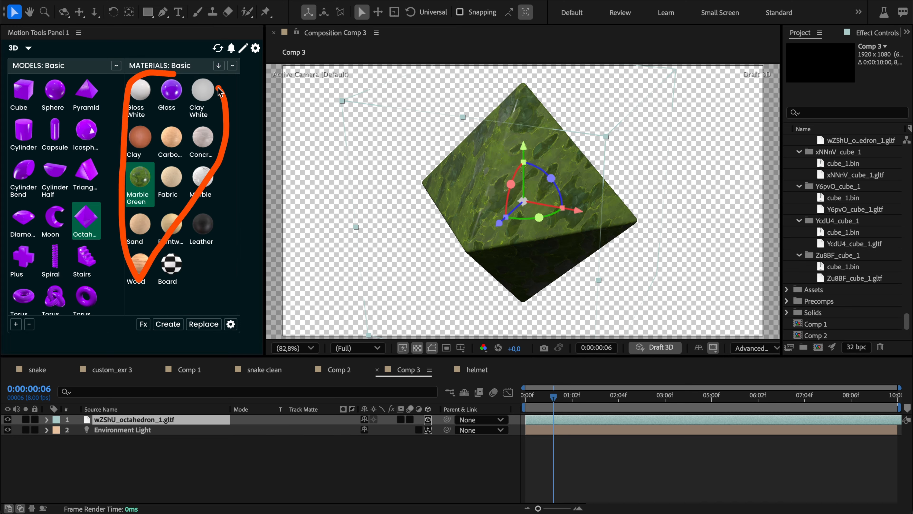
pyautogui.click(219, 66)
pyautogui.click(220, 66)
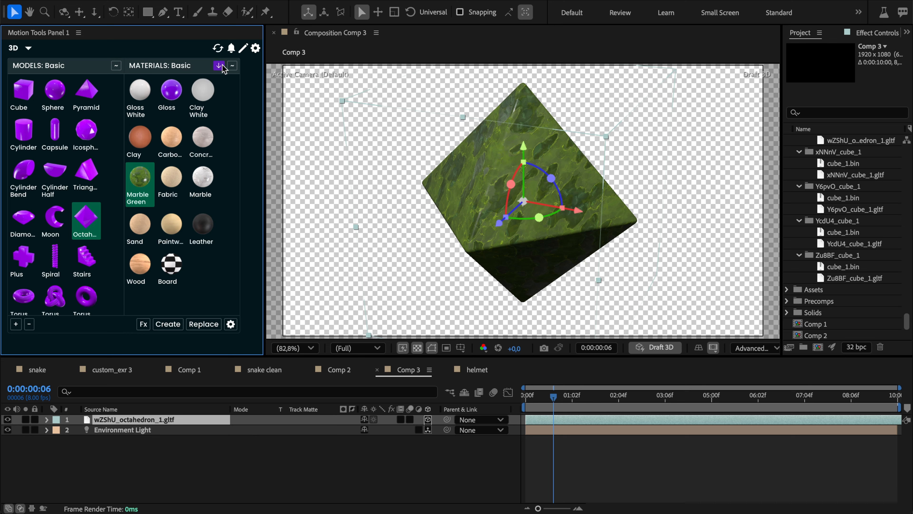
# Reveal the octahedron layer's rotation properties, try turning it about the Y axis, and undo the rotation.
pyautogui.click(172, 420)
pyautogui.press('r')
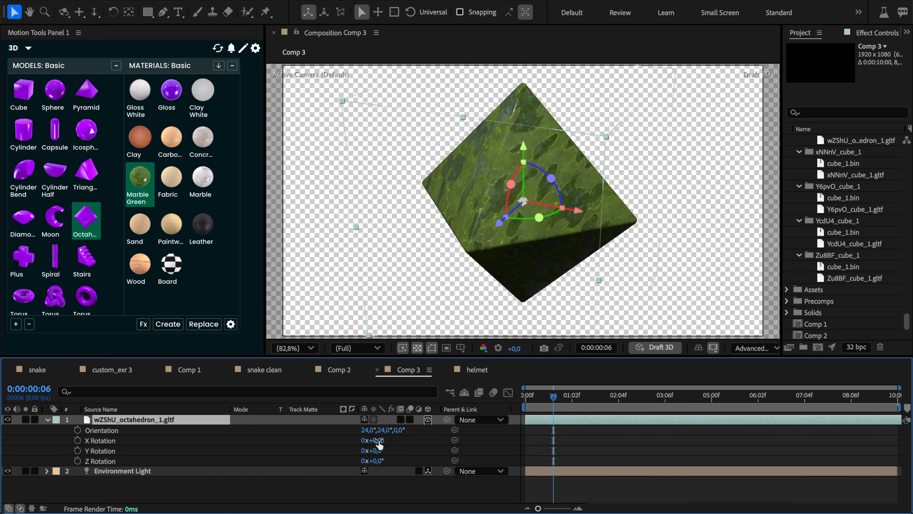
pyautogui.moveTo(374, 450); pyautogui.dragTo(361, 434)
pyautogui.hotkey('ctrl', 'z')
pyautogui.hotkey('ctrl', 'z')
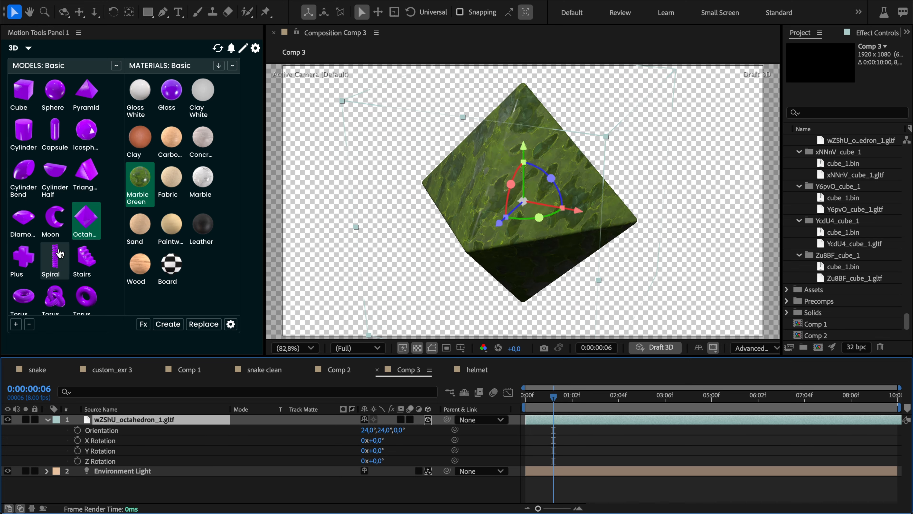
# Open the helmet composition and expand Material_MRa in the helmet layer's material settings.
pyautogui.scroll(-3, 828, 265)
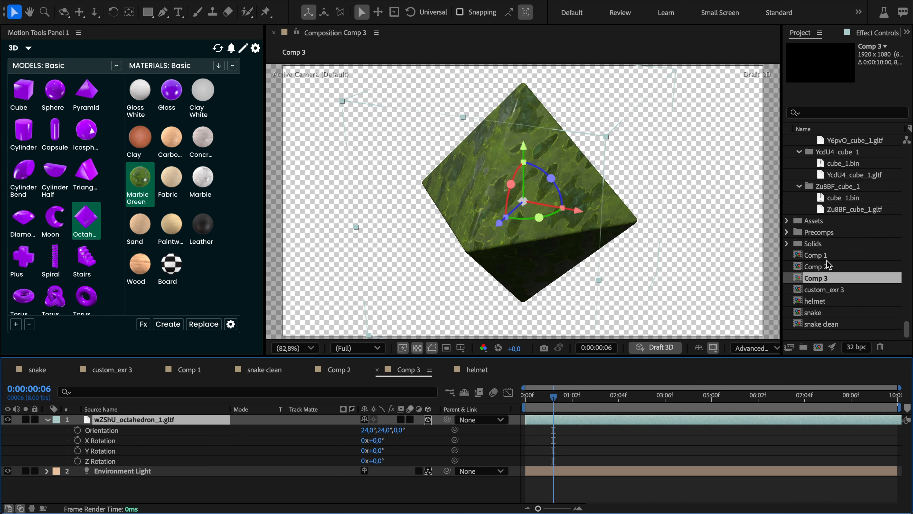
pyautogui.doubleClick(828, 302)
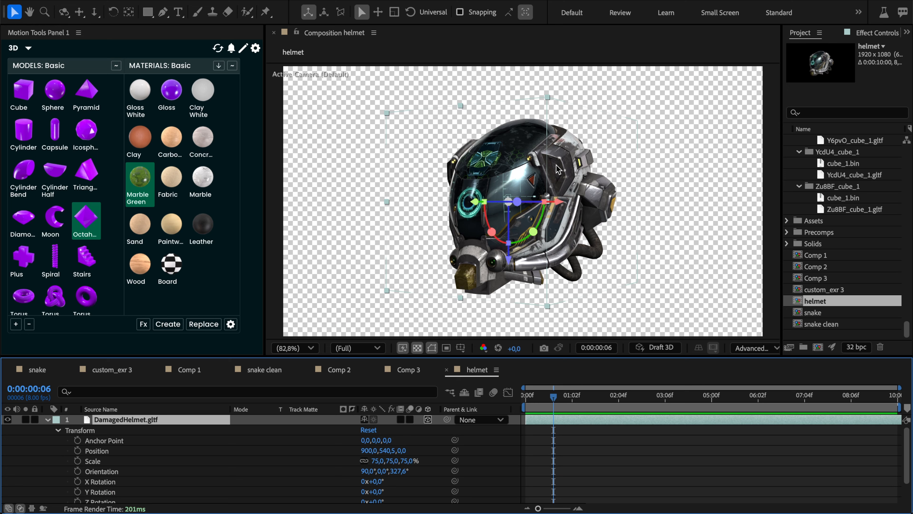
pyautogui.click(219, 66)
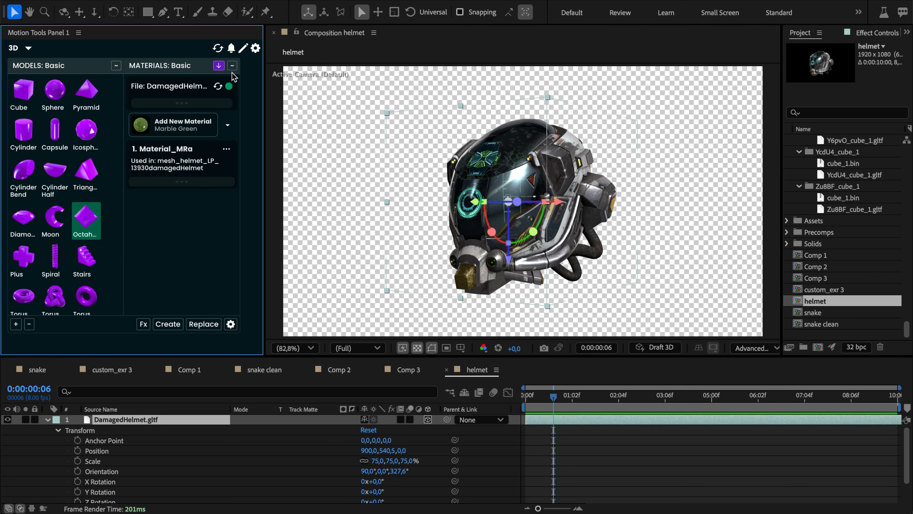
pyautogui.click(182, 182)
pyautogui.scroll(-1, 155, 237)
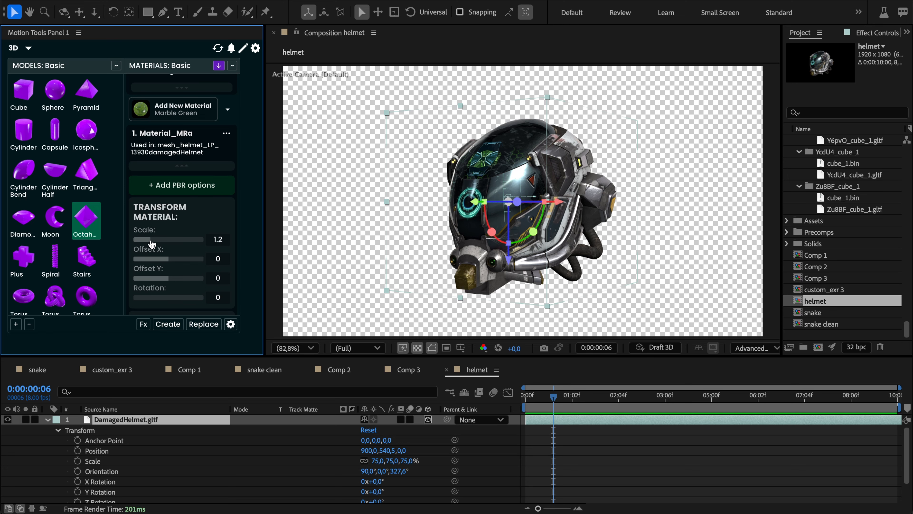
# Try transforming the helmet's Material_MRa with scale 1.3, X offset -0.2 and rotation 84.
pyautogui.click(151, 240)
pyautogui.click(161, 259)
pyautogui.scroll(1, 651, 174)
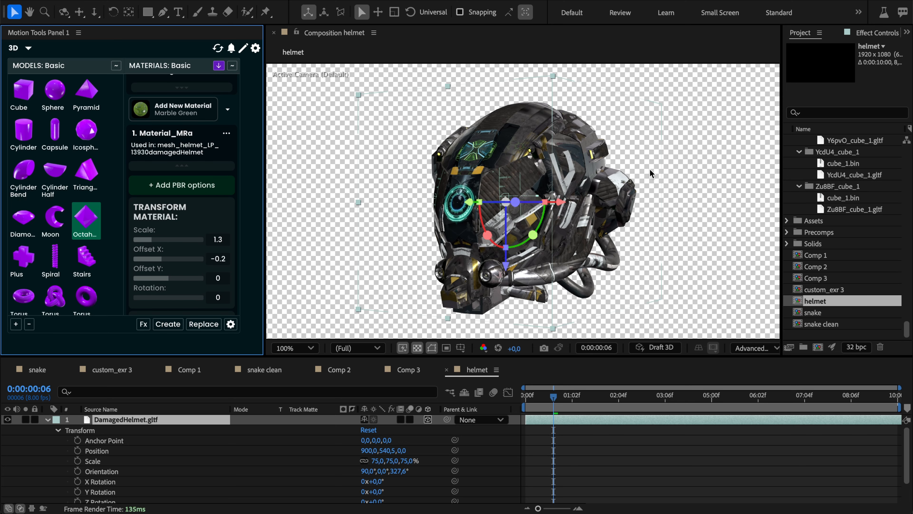
pyautogui.scroll(2, 586, 188)
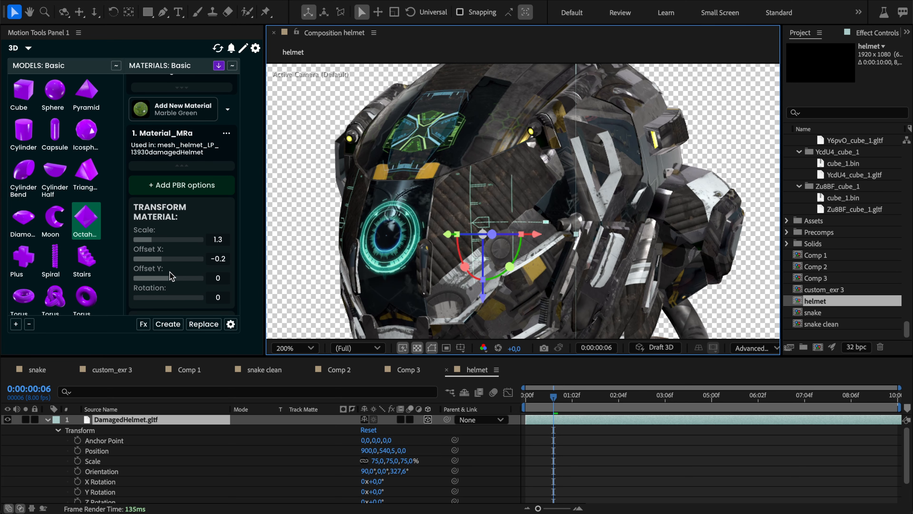
pyautogui.click(147, 297)
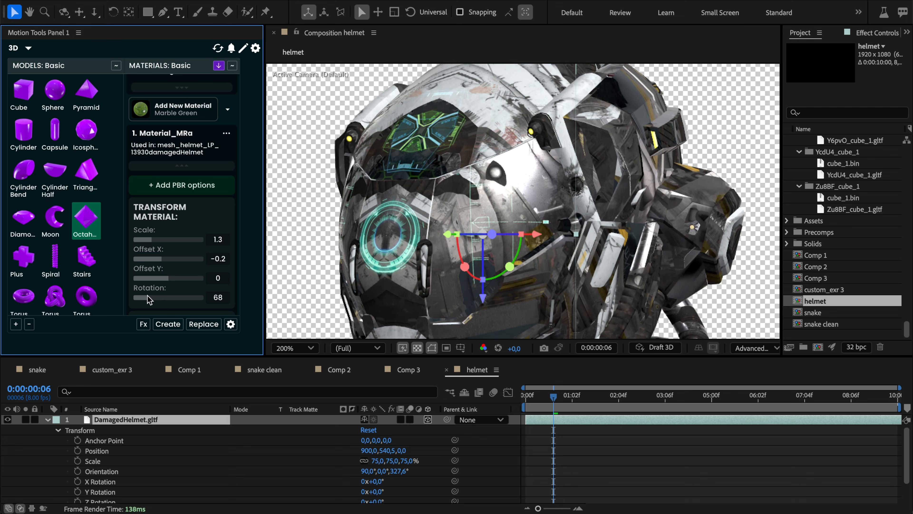
pyautogui.click(150, 296)
# Restore the helmet's Material_MRa transform to scale 1, X offset 0 and rotation 0.
pyautogui.scroll(-2, 565, 147)
pyautogui.scroll(-1, 217, 216)
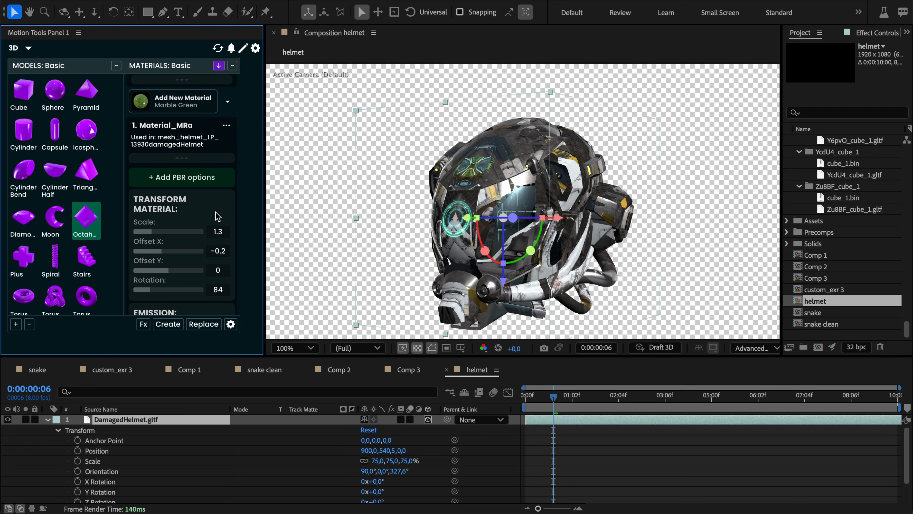
pyautogui.scroll(-1, 217, 218)
pyautogui.doubleClick(225, 223)
pyautogui.write('1')
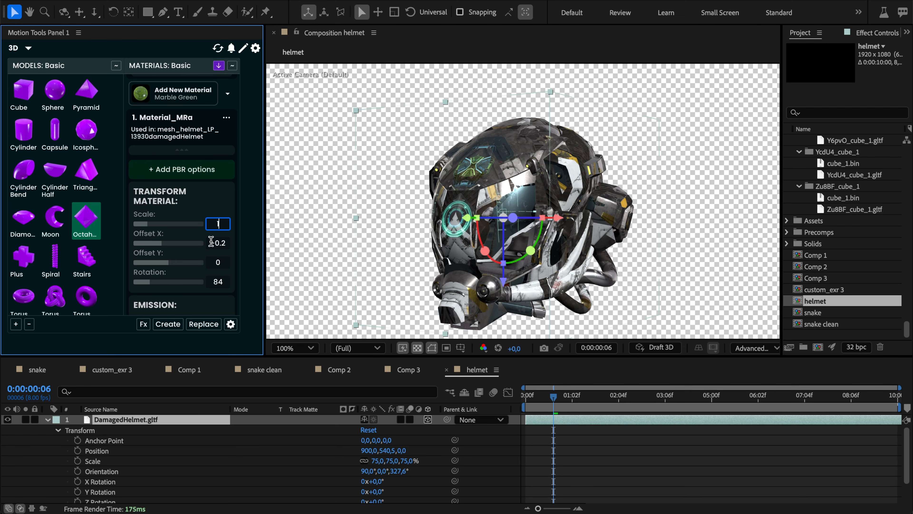
pyautogui.press('Tab')
pyautogui.write('0')
pyautogui.press('Return')
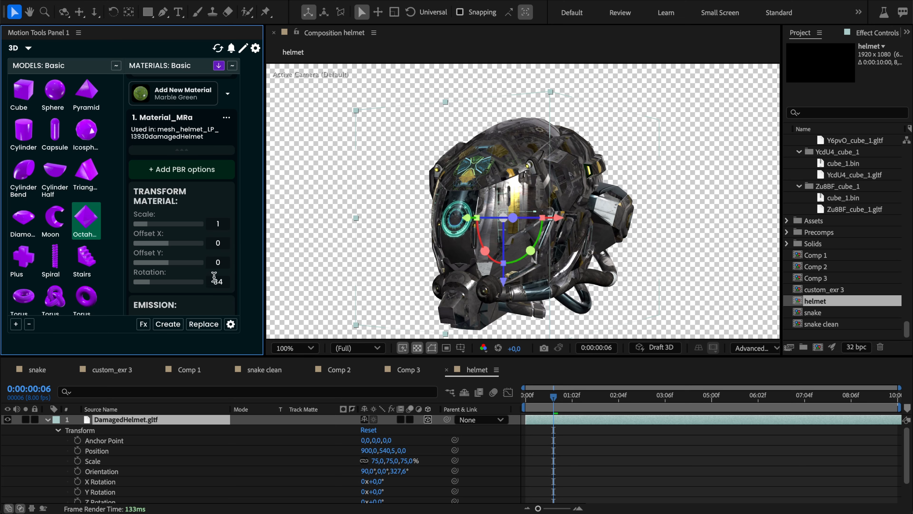
pyautogui.doubleClick(212, 281)
pyautogui.write('0')
pyautogui.press('Return')
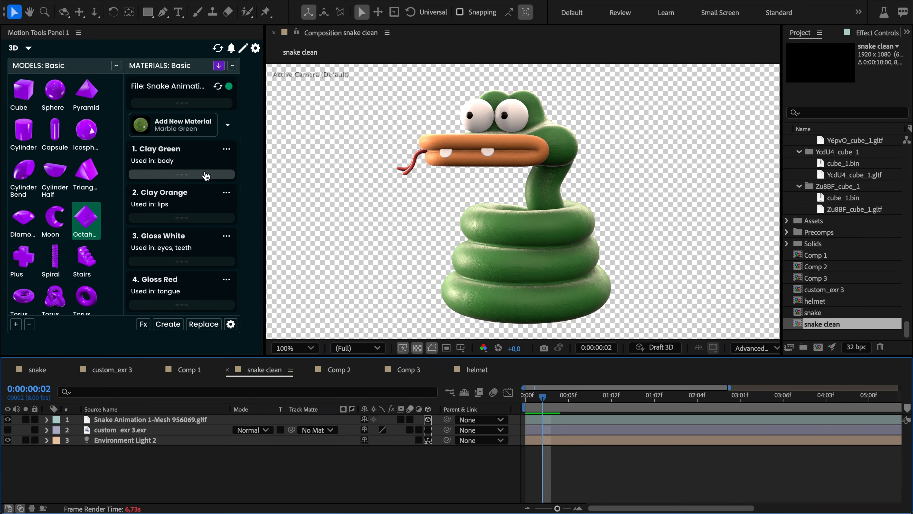
# Enable Draft 3D and try restyling the snake's Clay Green material with base color #41082E, metallic about 0.44 and roughness 1.27.
pyautogui.click(205, 175)
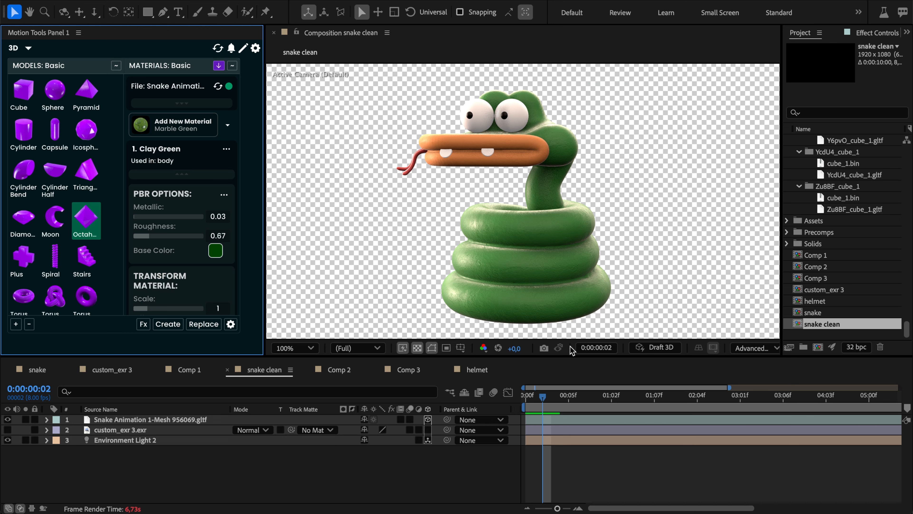
pyautogui.click(640, 347)
pyautogui.click(129, 419)
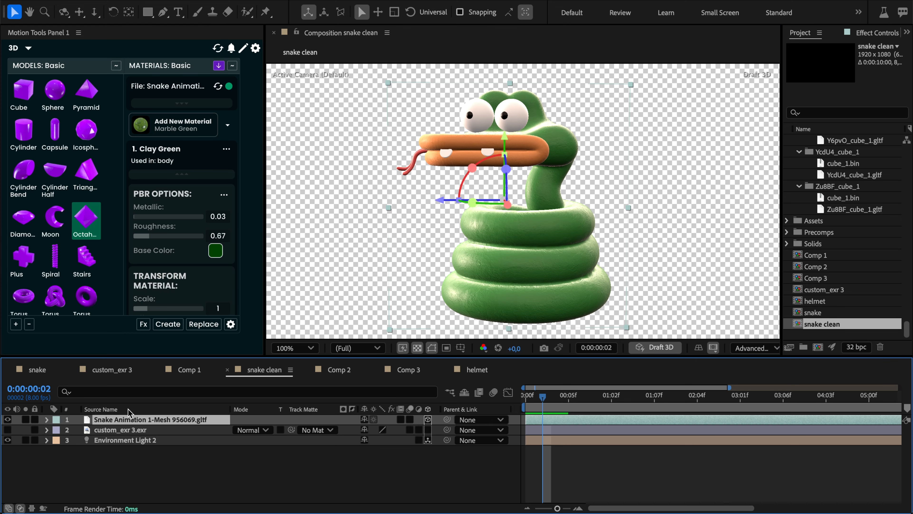
pyautogui.click(215, 252)
pyautogui.click(203, 195)
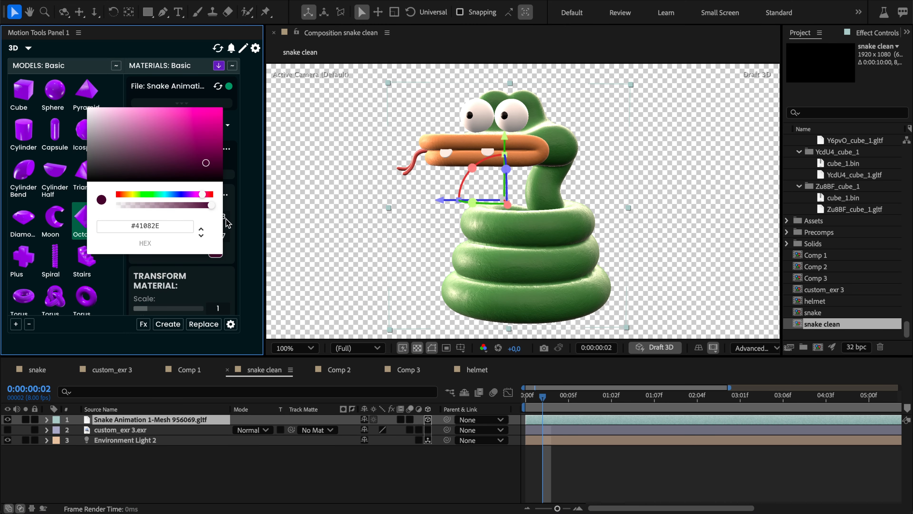
pyautogui.click(233, 207)
pyautogui.moveTo(141, 221)
pyautogui.mouseDown()
pyautogui.moveTo(144, 239)
pyautogui.moveTo(154, 214)
pyautogui.moveTo(169, 214)
pyautogui.moveTo(165, 236)
pyautogui.moveTo(145, 217)
pyautogui.mouseUp()
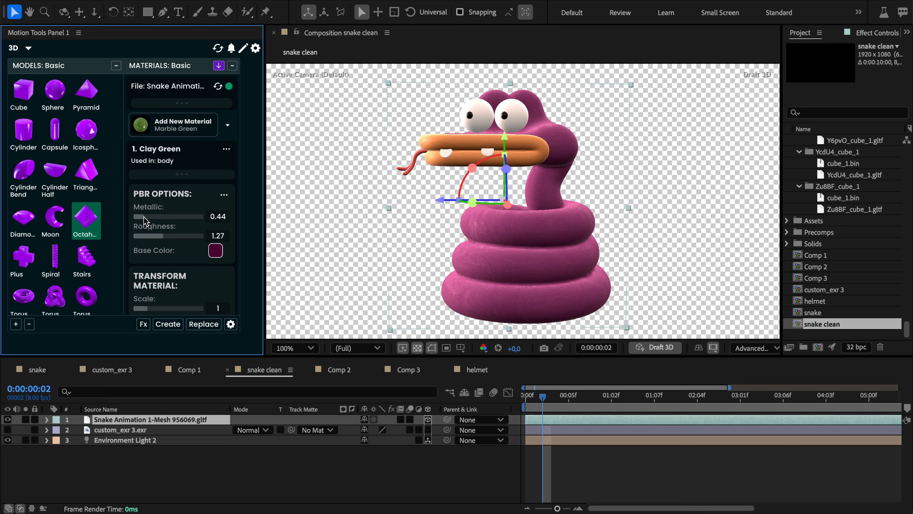
pyautogui.moveTo(144, 217); pyautogui.dragTo(143, 216)
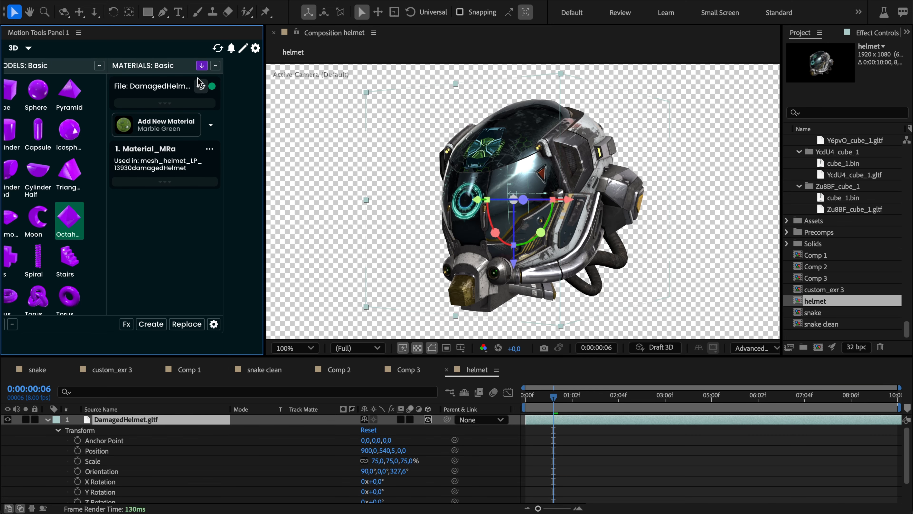
# Add PBR options to the helmet's Material_MRa and set its metallic to 0.91 and roughness to 0.23.
pyautogui.click(162, 181)
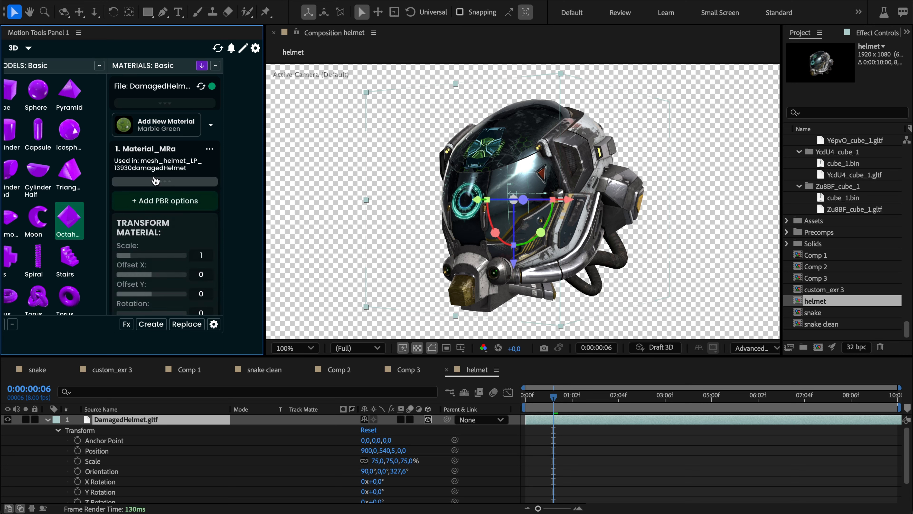
pyautogui.scroll(-1, 151, 158)
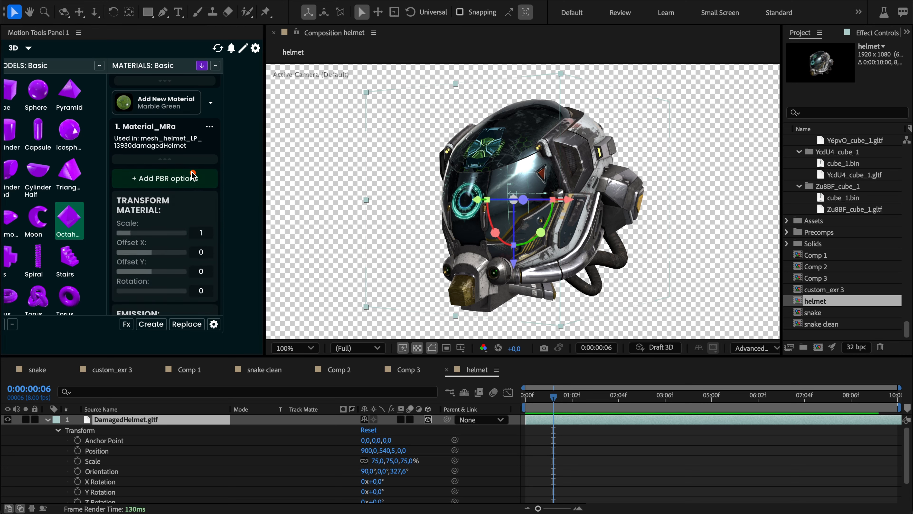
pyautogui.moveTo(194, 172); pyautogui.dragTo(143, 187)
pyautogui.click(176, 185)
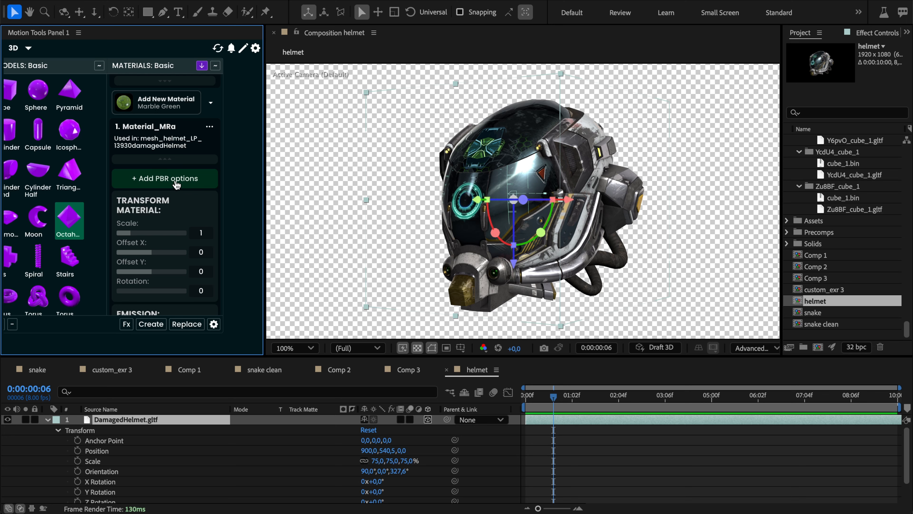
pyautogui.click(177, 180)
pyautogui.scroll(-1, 176, 183)
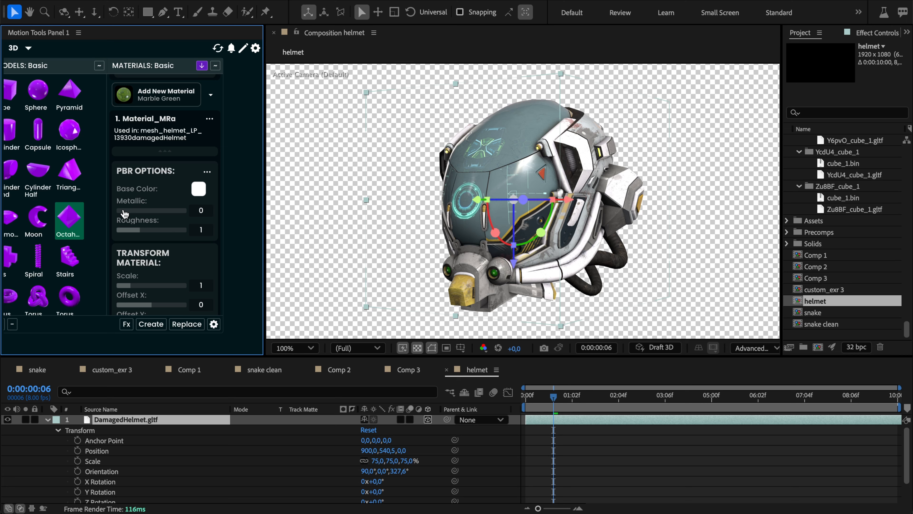
pyautogui.moveTo(124, 211); pyautogui.dragTo(122, 233)
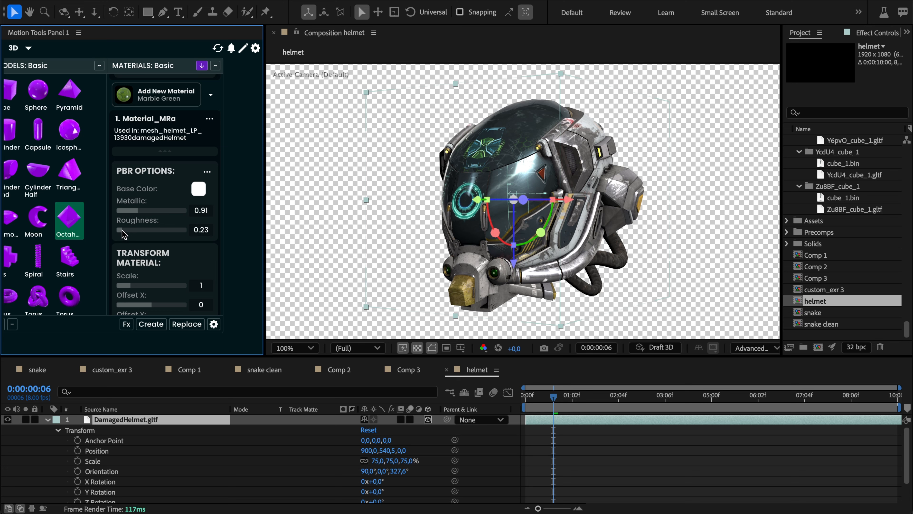
# Try red #DB2A2A and green #18D776 as Material_MRa's base color, and settle on purple #611EEC.
pyautogui.click(194, 190)
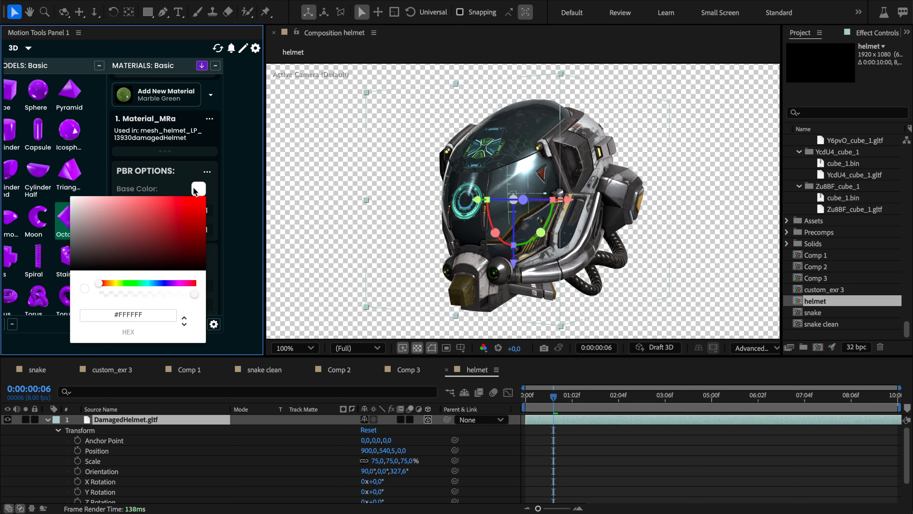
pyautogui.click(201, 208)
pyautogui.click(179, 206)
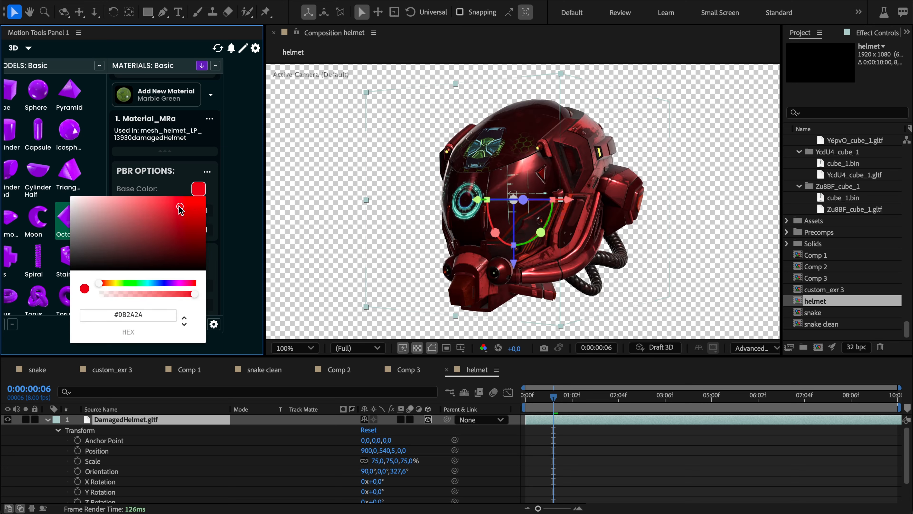
pyautogui.click(139, 283)
pyautogui.click(189, 217)
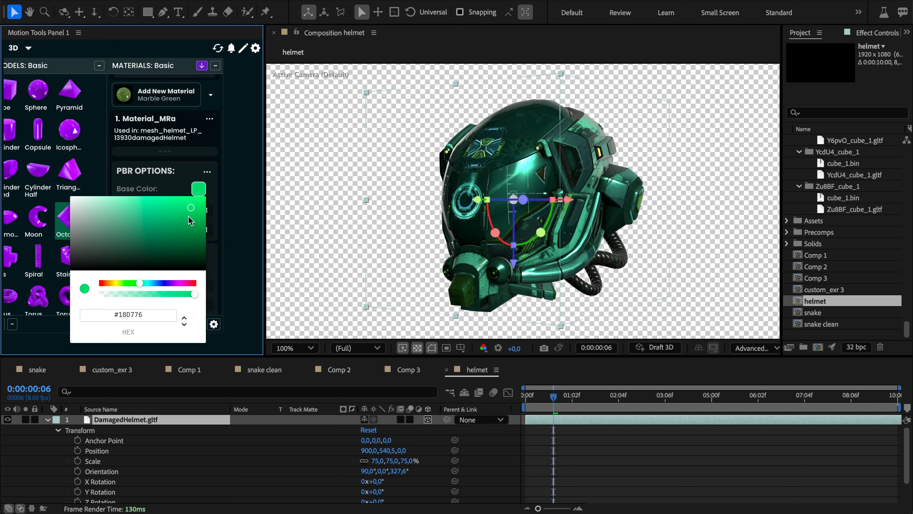
pyautogui.click(188, 201)
pyautogui.click(169, 282)
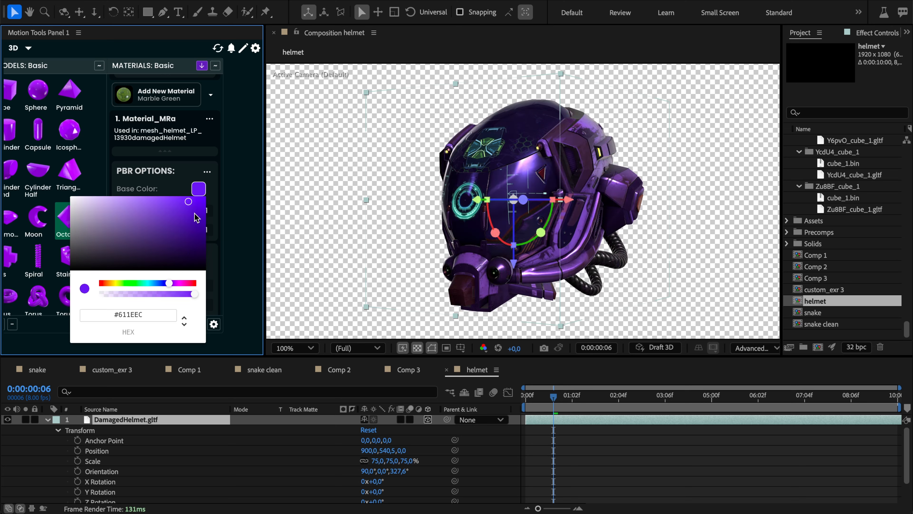
pyautogui.click(200, 182)
# Set Material_MRa's roughness to 0.31 and metallic to 0.44, and turn the helmet to a Z orientation of about 320.4°.
pyautogui.moveTo(133, 213); pyautogui.dragTo(124, 230)
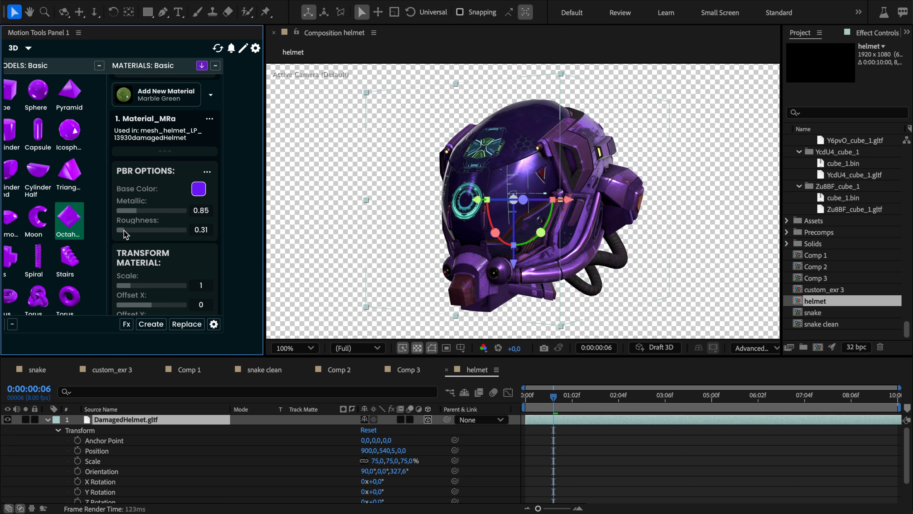
pyautogui.moveTo(525, 199)
pyautogui.mouseDown()
pyautogui.moveTo(547, 201)
pyautogui.moveTo(507, 200)
pyautogui.mouseUp()
pyautogui.moveTo(123, 211); pyautogui.dragTo(127, 209)
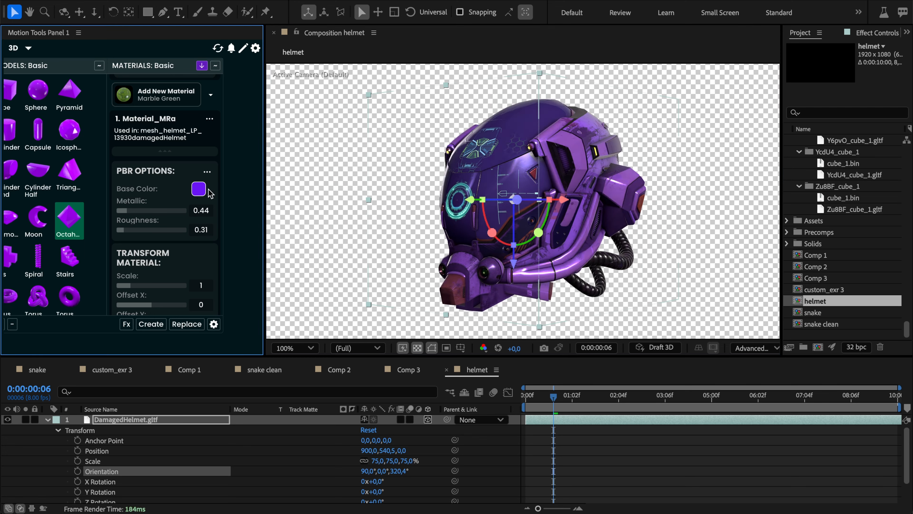
# Change Material_MRa's base color to magenta and readjust its metallic and roughness.
pyautogui.click(199, 189)
pyautogui.moveTo(178, 283); pyautogui.dragTo(181, 284)
pyautogui.click(216, 196)
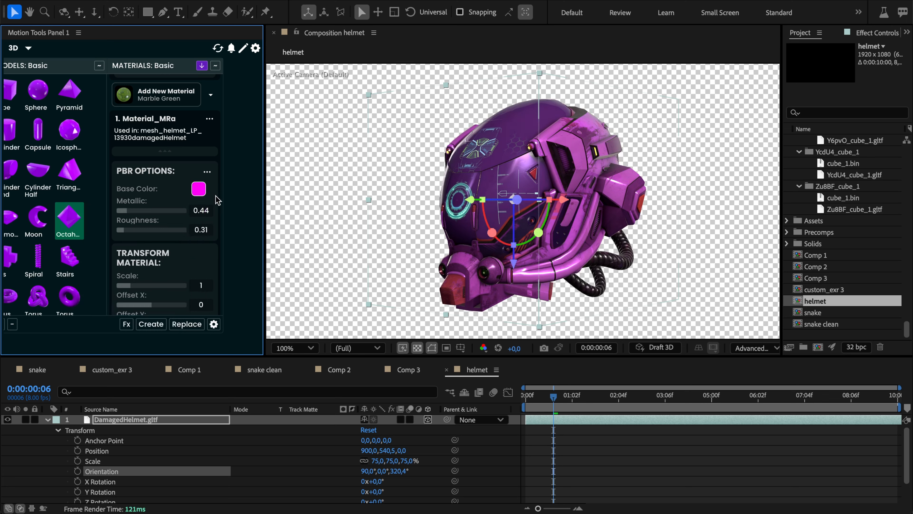
pyautogui.moveTo(126, 212); pyautogui.dragTo(141, 229)
pyautogui.click(125, 230)
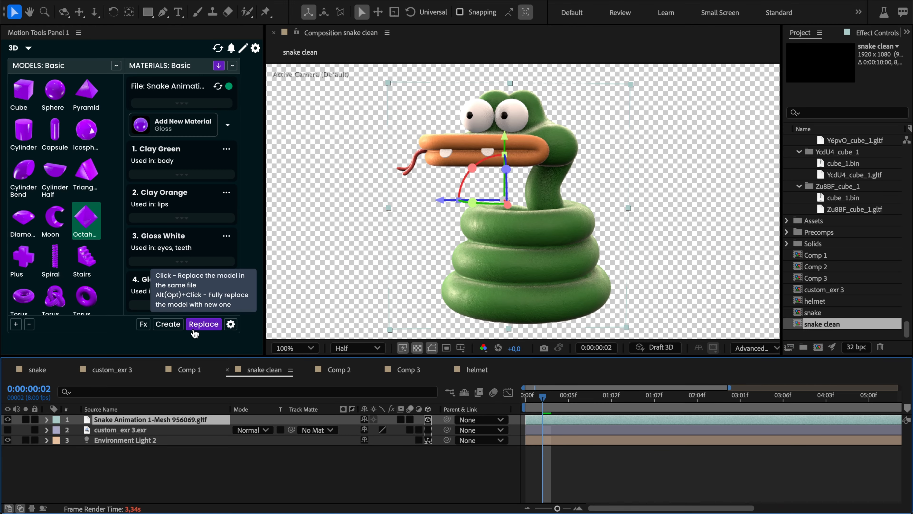
pyautogui.moveTo(499, 256); pyautogui.dragTo(506, 256)
pyautogui.hotkey('ctrl', 'z')
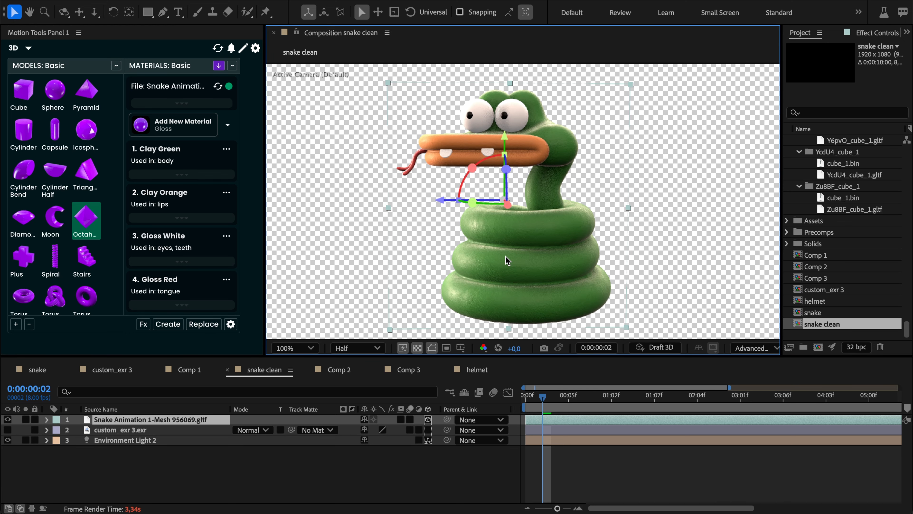
pyautogui.scroll(-2, 146, 178)
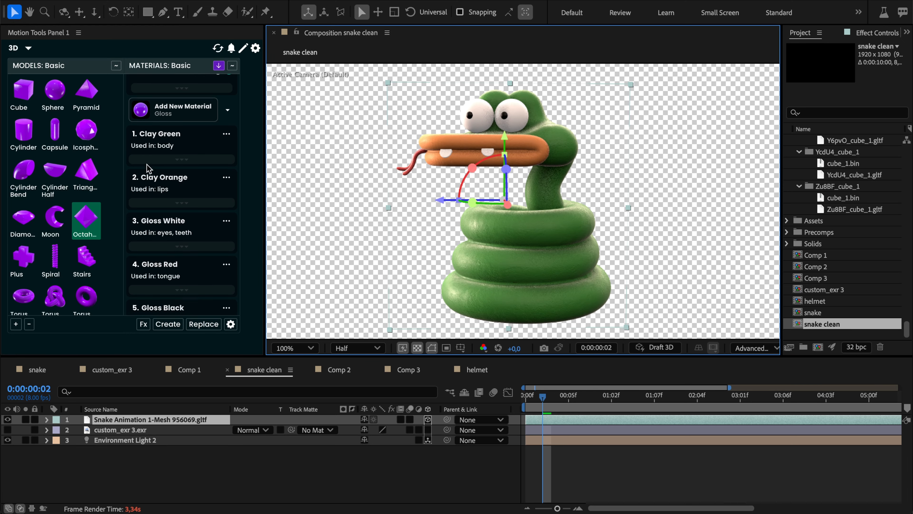
pyautogui.scroll(-1, 158, 187)
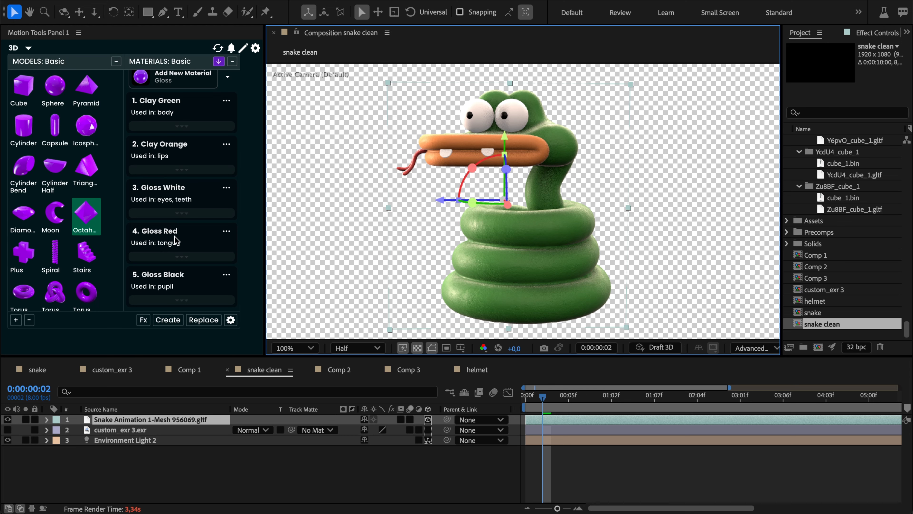
pyautogui.scroll(2, 175, 240)
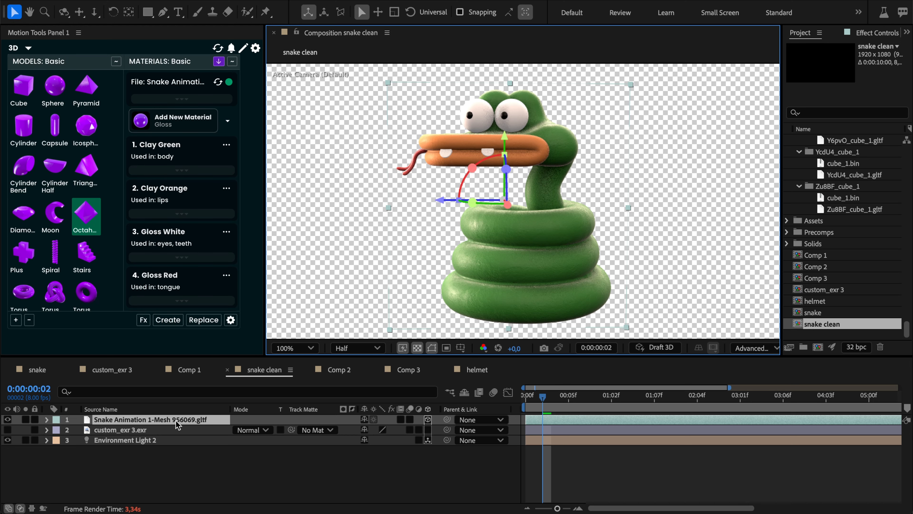
# Enable Draft 3D in the snake composition, and try turning the snake about its Y axis before undoing the rotation.
pyautogui.click(655, 348)
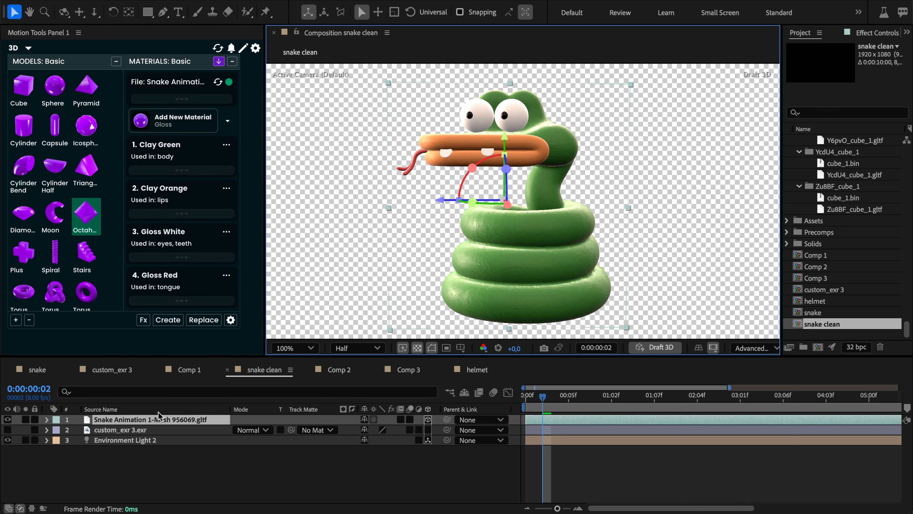
pyautogui.click(162, 419)
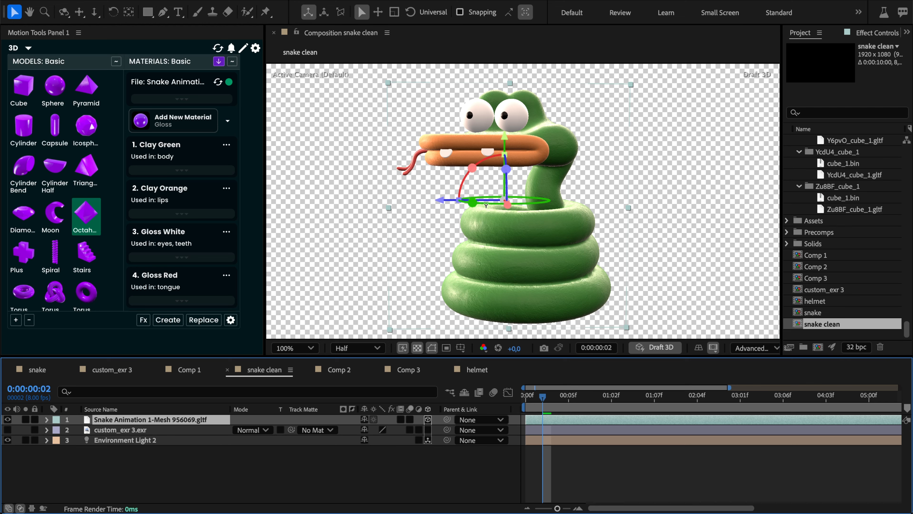
pyautogui.moveTo(472, 202); pyautogui.dragTo(504, 200)
pyautogui.moveTo(536, 198)
pyautogui.mouseDown()
pyautogui.moveTo(467, 203)
pyautogui.moveTo(537, 202)
pyautogui.mouseUp()
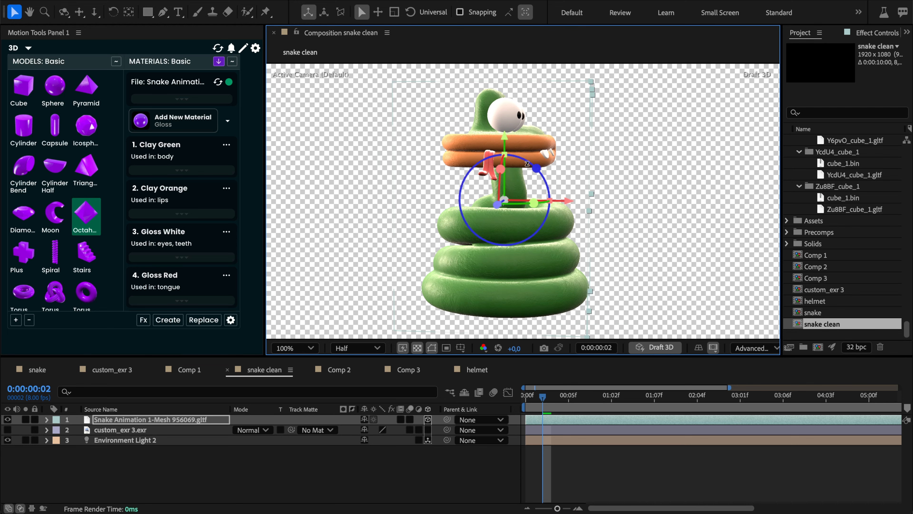
pyautogui.press('super+z')
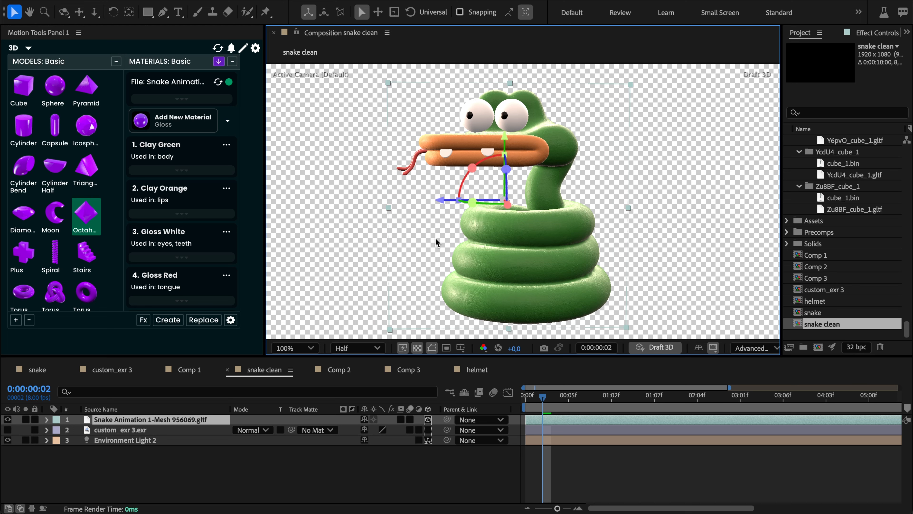
# Expand the snake file's mesh list to show the material assigned to each mesh.
pyautogui.scroll(-2, 146, 171)
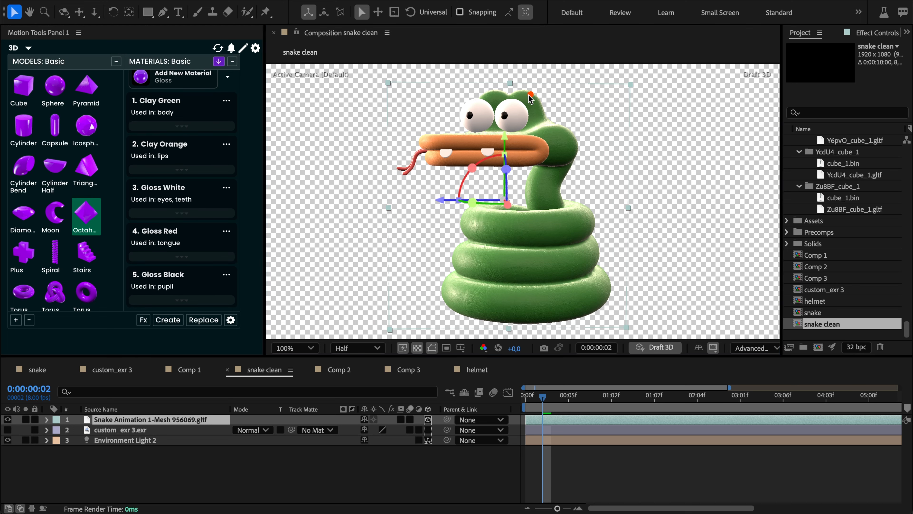
pyautogui.moveTo(526, 98)
pyautogui.mouseDown()
pyautogui.moveTo(454, 114)
pyautogui.moveTo(520, 128)
pyautogui.moveTo(515, 98)
pyautogui.moveTo(524, 94)
pyautogui.moveTo(535, 211)
pyautogui.moveTo(462, 278)
pyautogui.moveTo(592, 287)
pyautogui.moveTo(593, 151)
pyautogui.moveTo(517, 95)
pyautogui.mouseUp()
pyautogui.moveTo(492, 125)
pyautogui.mouseDown()
pyautogui.moveTo(417, 165)
pyautogui.moveTo(445, 178)
pyautogui.moveTo(511, 122)
pyautogui.mouseUp()
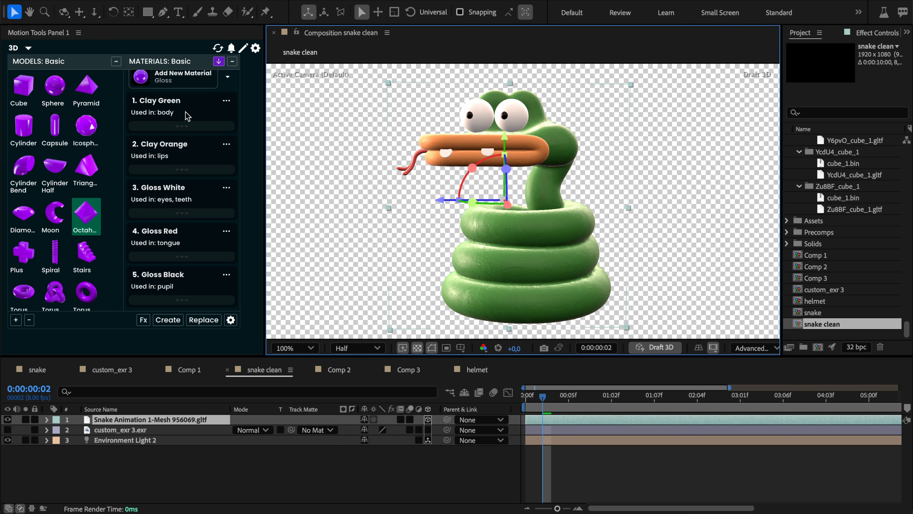
pyautogui.scroll(3, 160, 273)
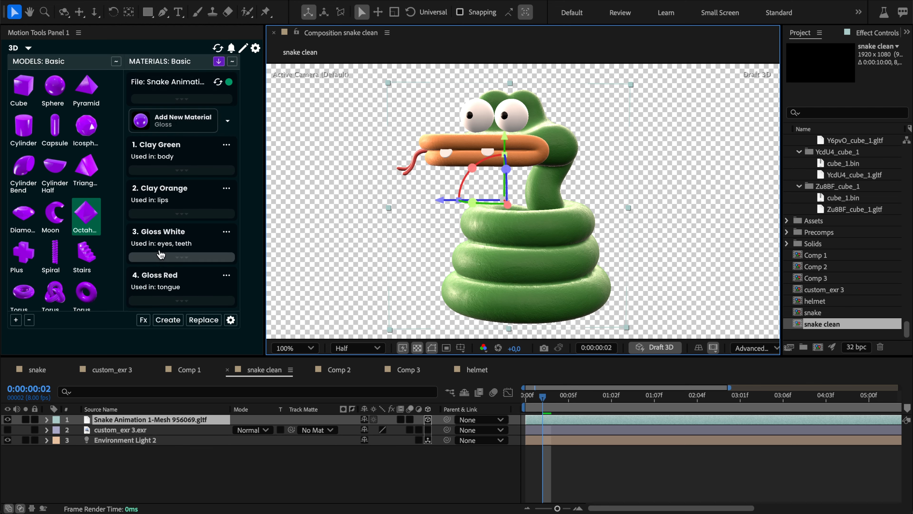
pyautogui.click(181, 103)
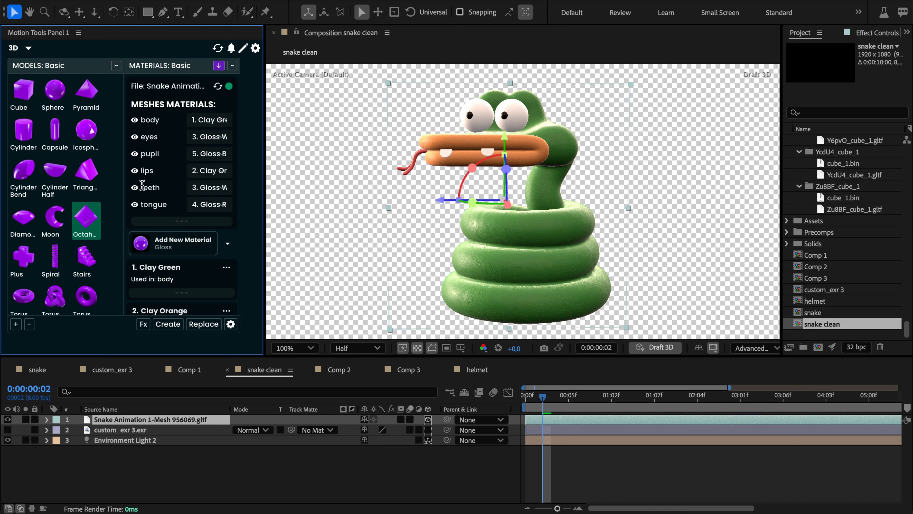
# Try Gloss Red, Clay Orange, Gloss White and Gloss Black on the snake's body mesh, and reassign Clay Green.
pyautogui.click(149, 118)
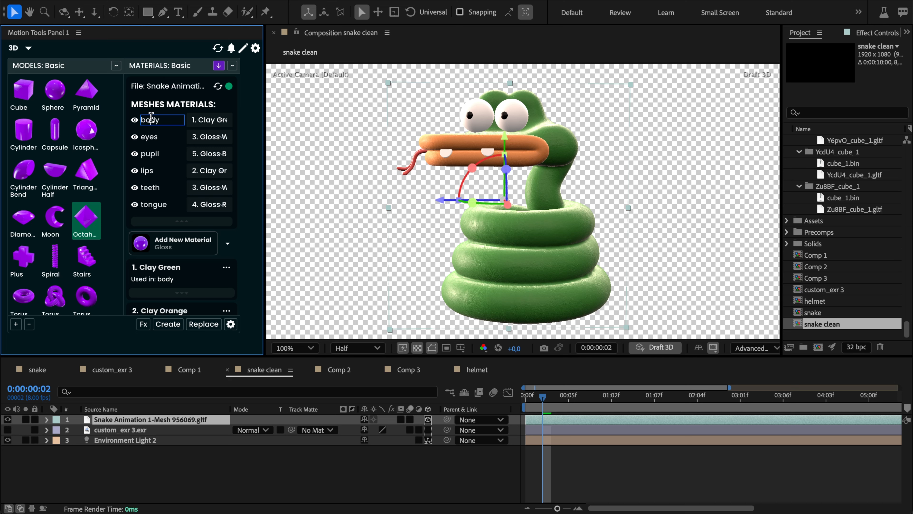
pyautogui.click(212, 118)
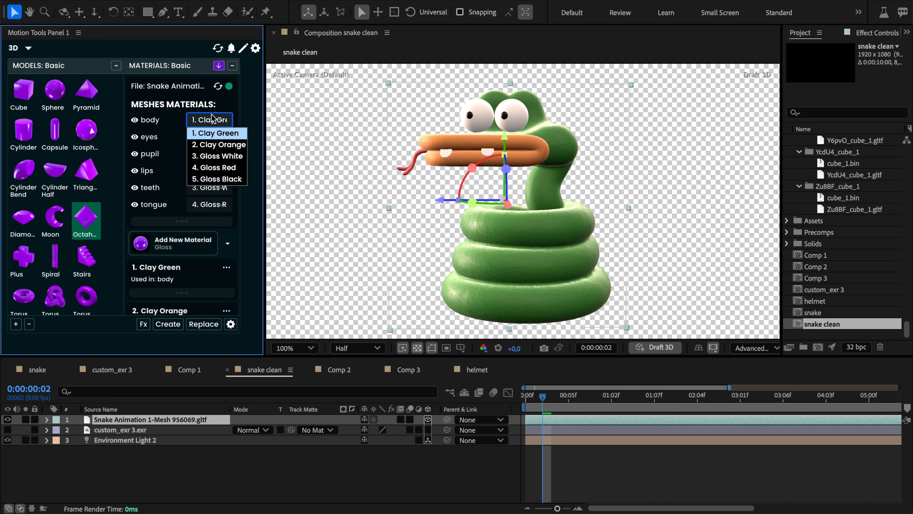
pyautogui.click(213, 167)
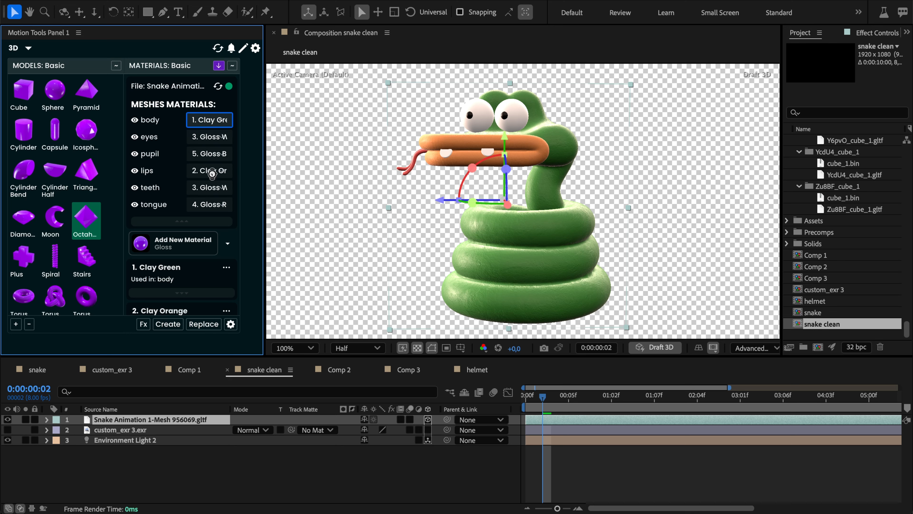
pyautogui.click(210, 122)
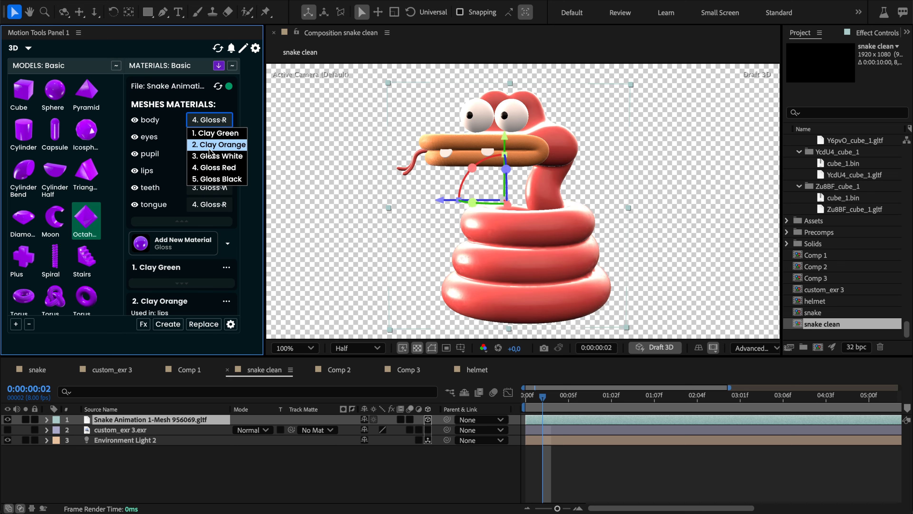
pyautogui.click(212, 143)
pyautogui.click(209, 121)
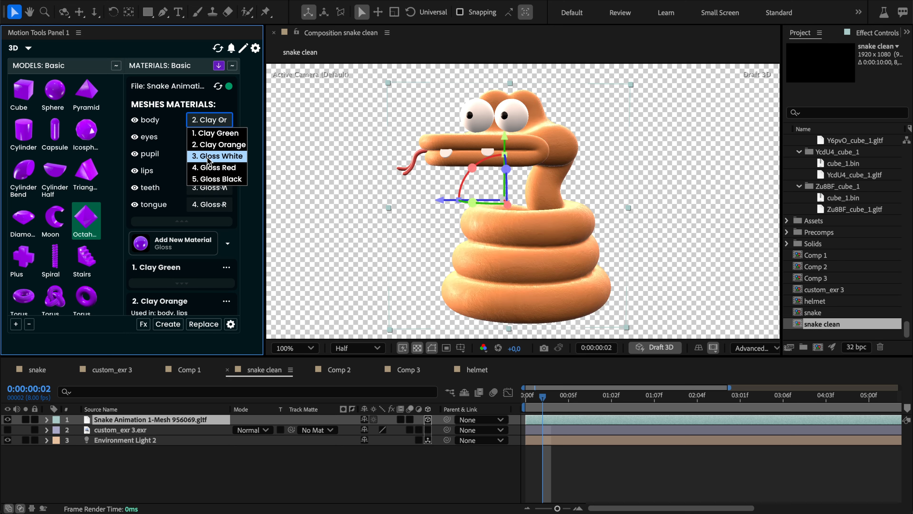
pyautogui.click(211, 155)
pyautogui.click(208, 125)
pyautogui.click(209, 177)
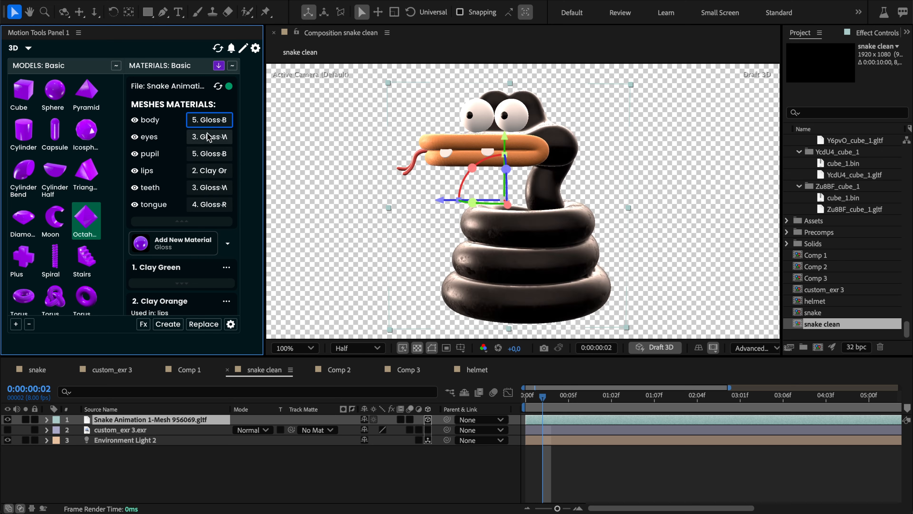
pyautogui.click(209, 122)
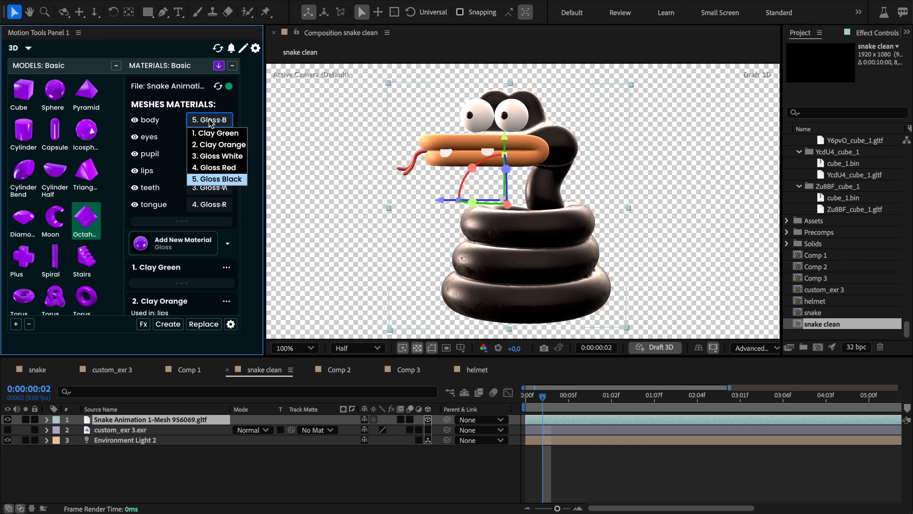
pyautogui.click(209, 135)
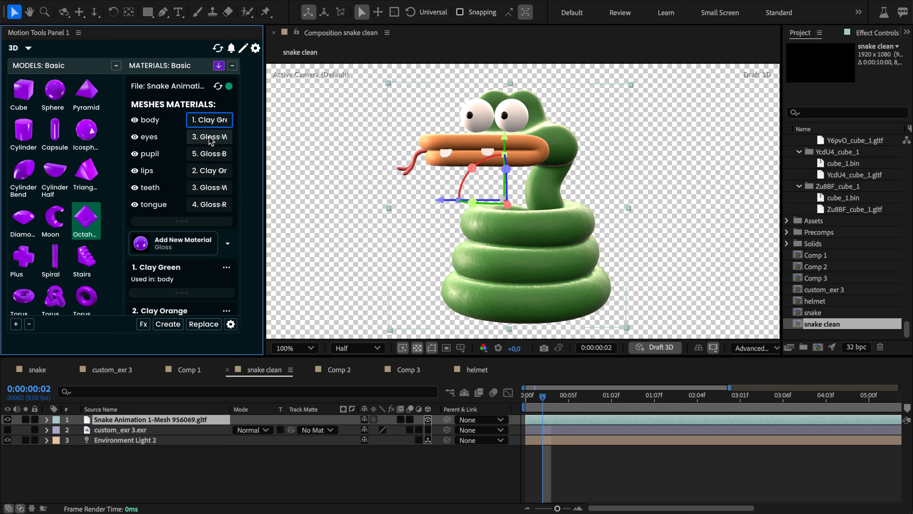
# Try renaming the body mesh to "body 23" and its material to "Clay Green 42", and restore both original names.
pyautogui.click(155, 119)
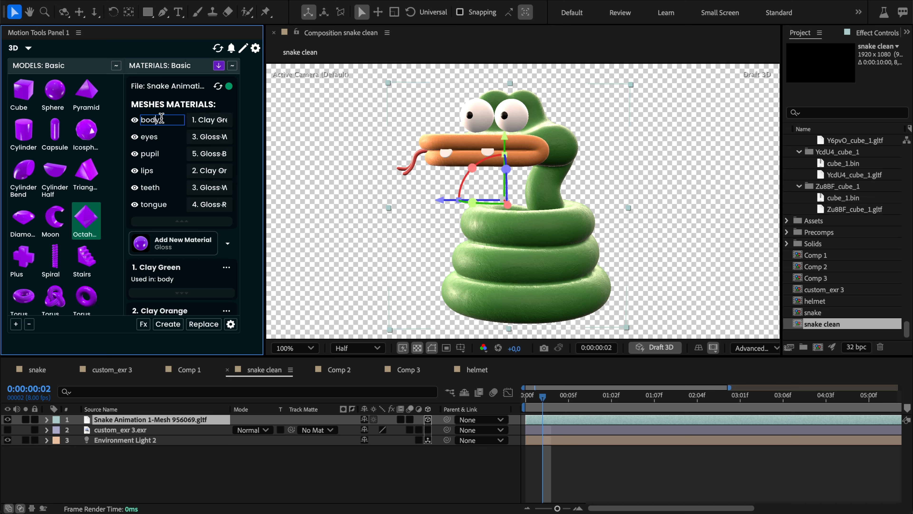
pyautogui.click(180, 266)
pyautogui.write('42')
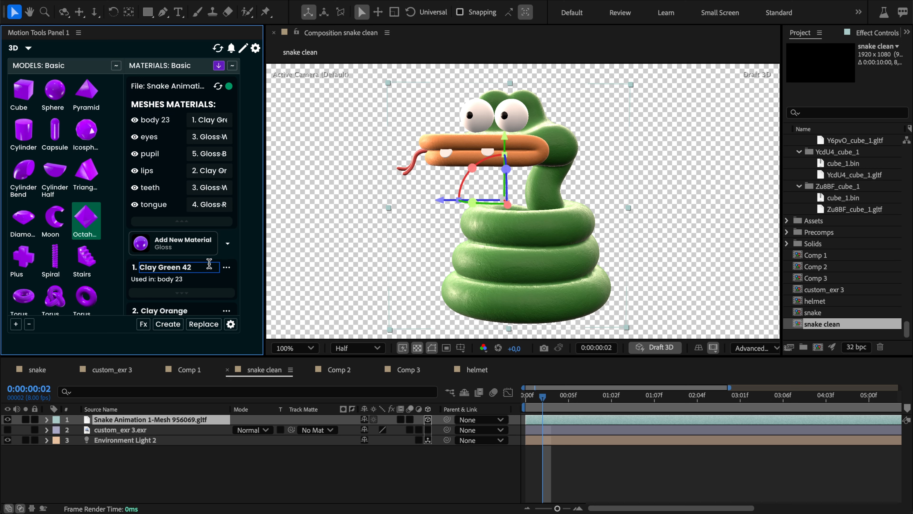
pyautogui.press('BackSpace')
pyautogui.press('BackSpace')
pyautogui.press('BackSpace')
pyautogui.click(163, 120)
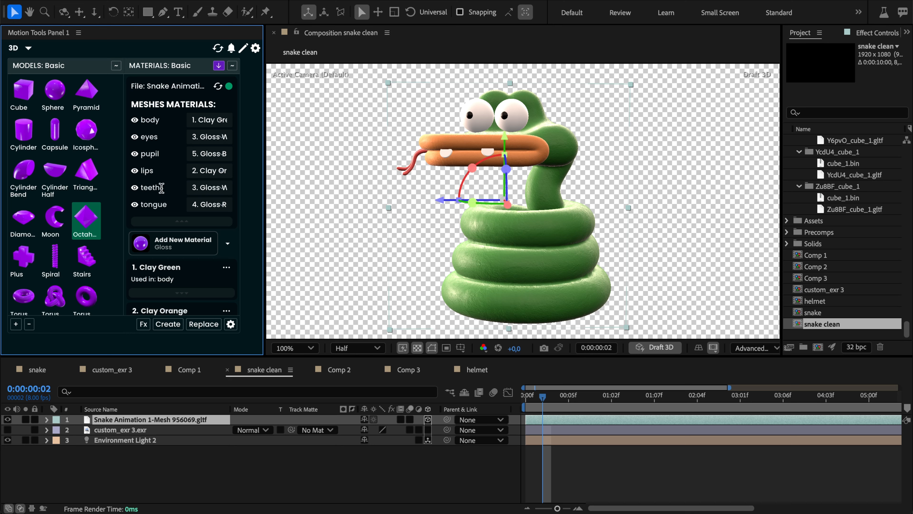
# Try lowering the alpha of Clay Green's base color, restore it to 1, and collapse the material's PBR options.
pyautogui.scroll(-3, 169, 251)
pyautogui.scroll(-3, 170, 265)
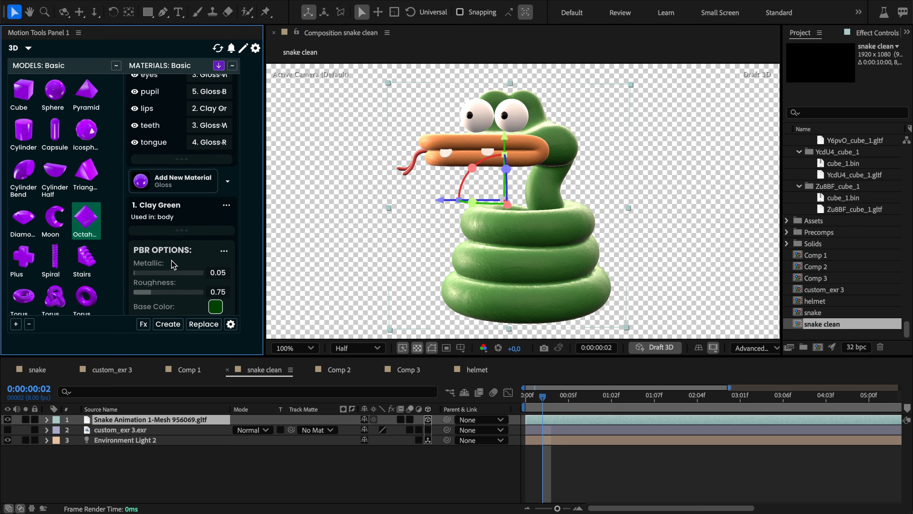
pyautogui.click(217, 296)
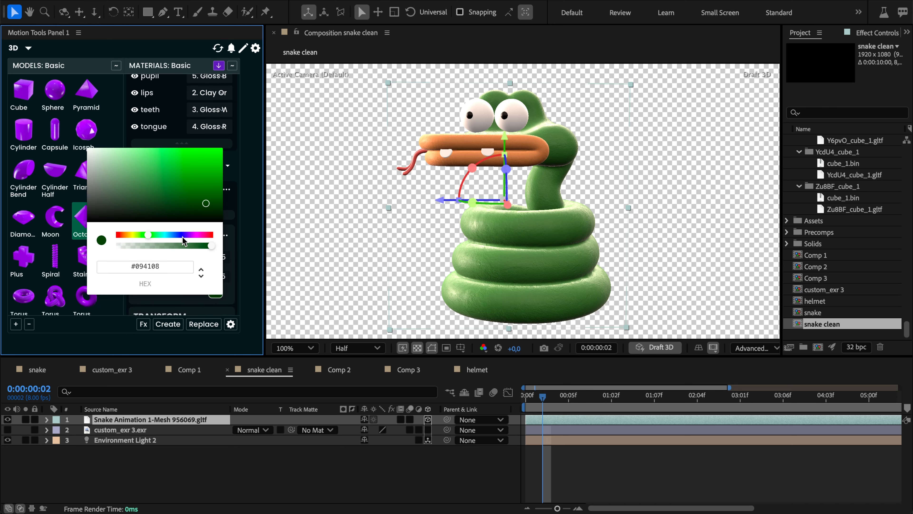
pyautogui.moveTo(211, 245); pyautogui.dragTo(139, 248)
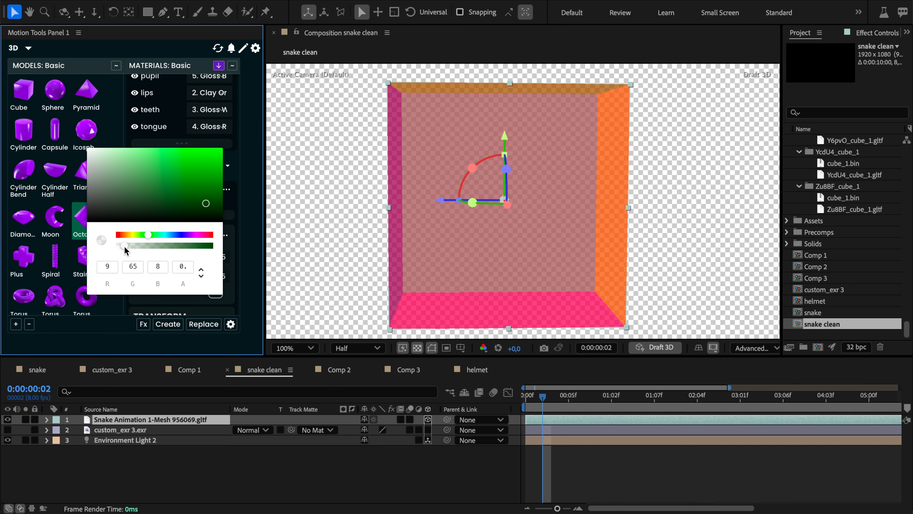
pyautogui.moveTo(125, 245); pyautogui.dragTo(248, 249)
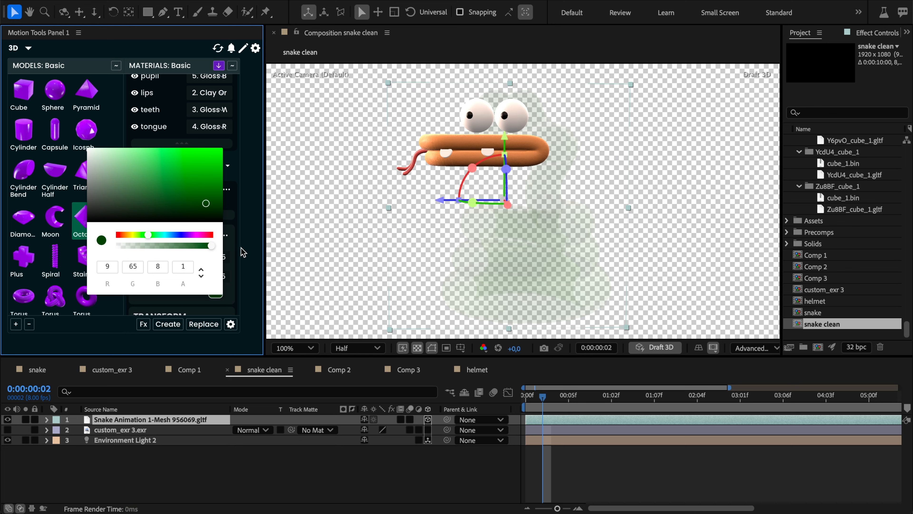
pyautogui.click(240, 249)
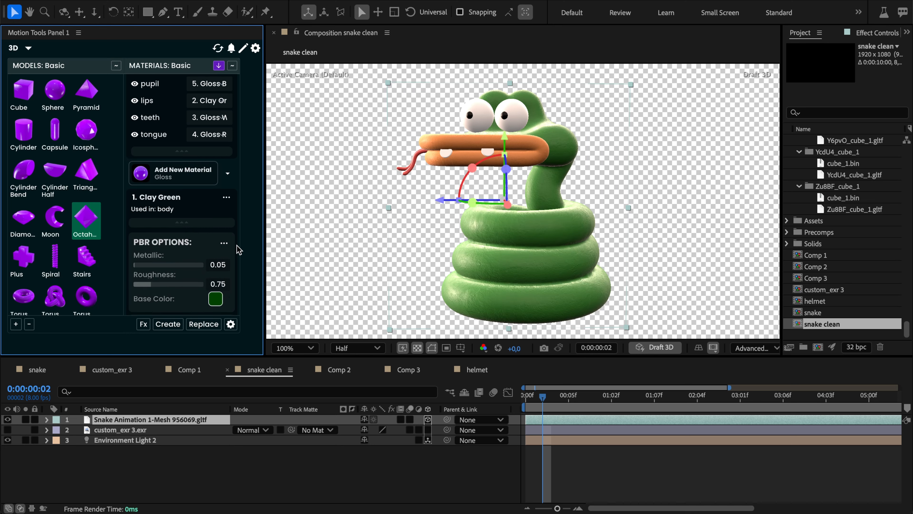
pyautogui.scroll(-2, 239, 250)
pyautogui.click(204, 169)
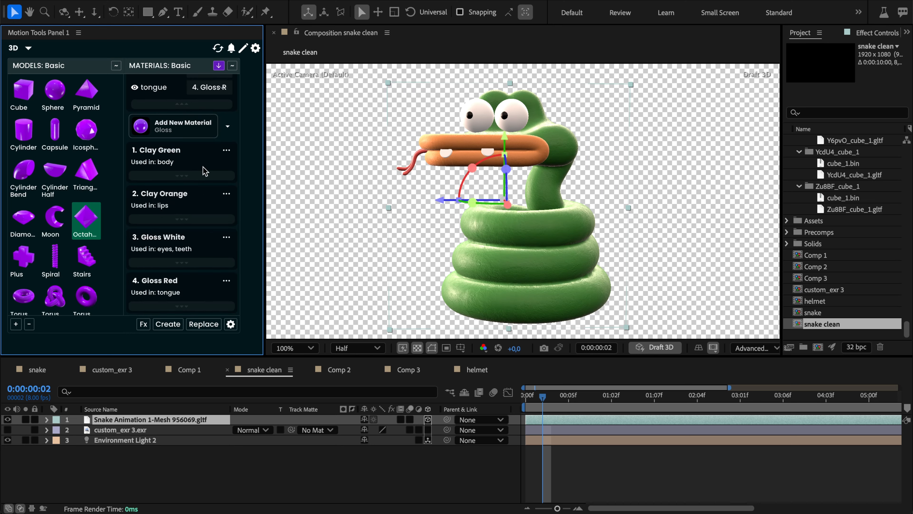
# Review the snake's mesh list and the meshes each material is used in, and collapse the mesh list.
pyautogui.scroll(4, 204, 172)
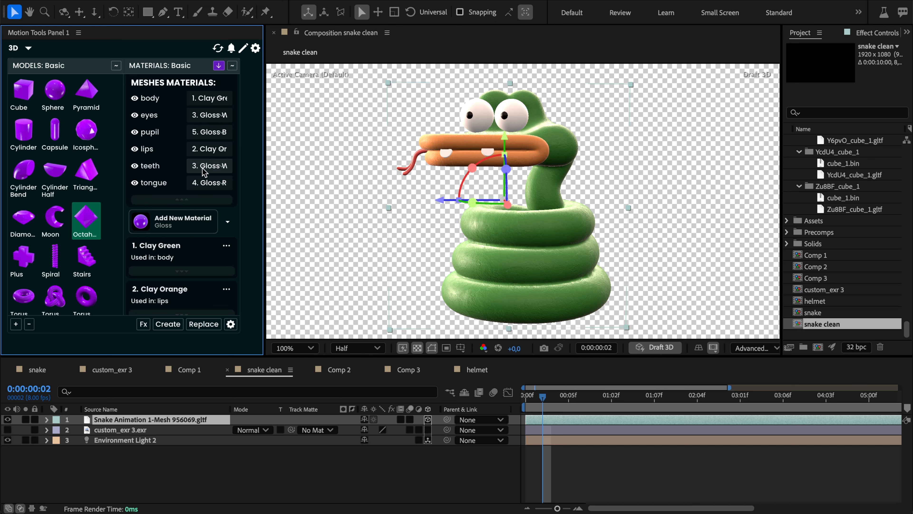
pyautogui.click(134, 99)
pyautogui.scroll(-5, 168, 184)
pyautogui.scroll(4, 170, 189)
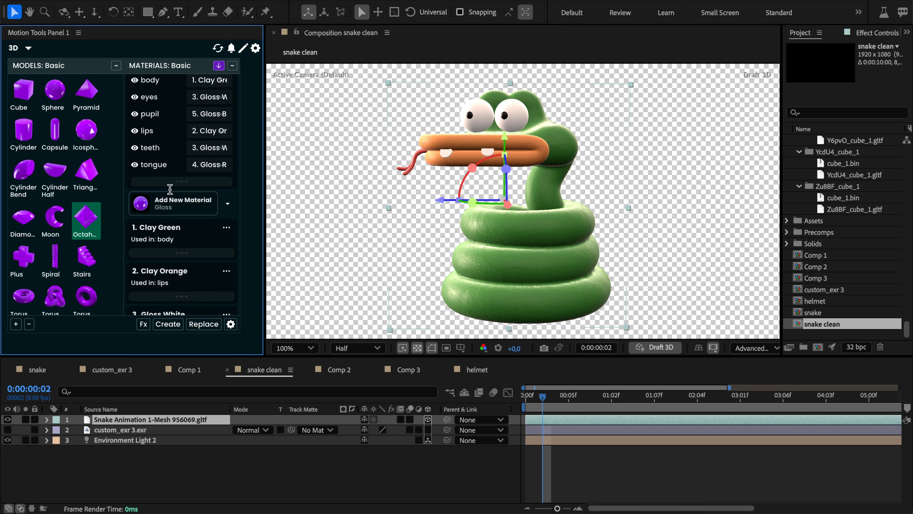
pyautogui.scroll(-2, 169, 189)
pyautogui.scroll(-2, 153, 195)
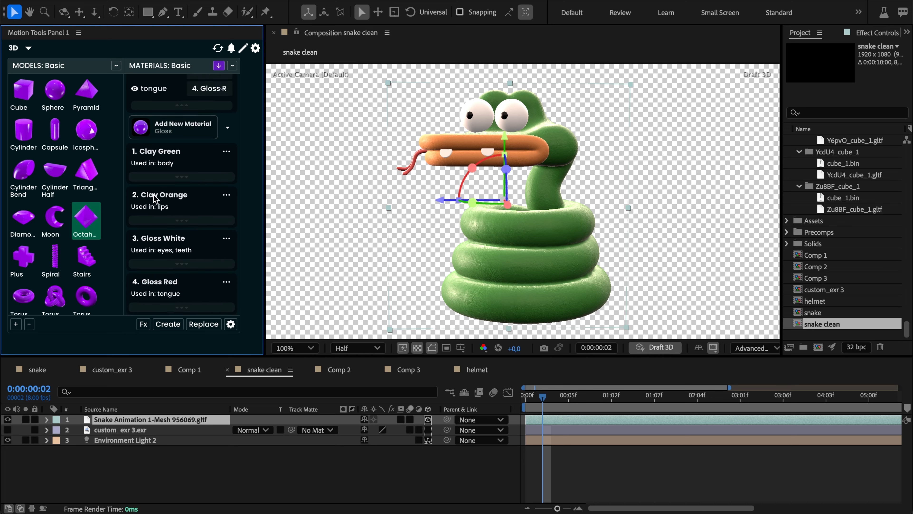
pyautogui.scroll(7, 197, 244)
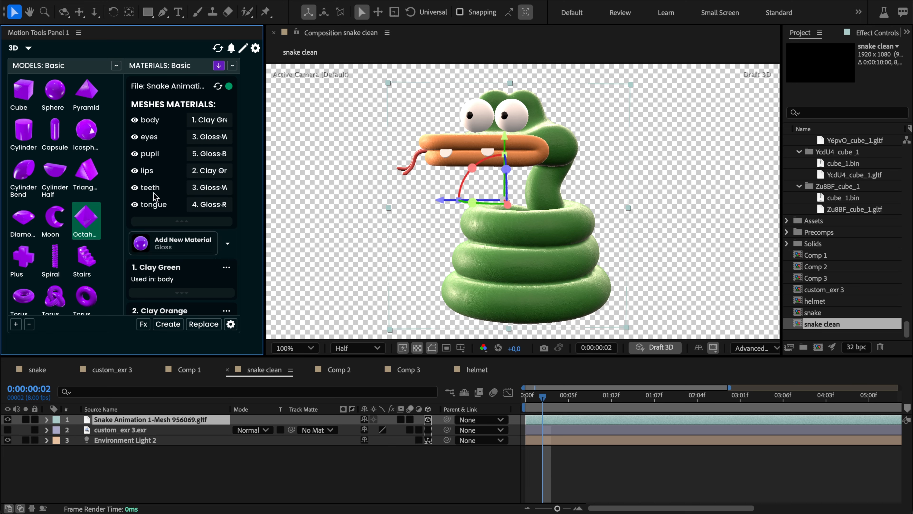
pyautogui.click(158, 221)
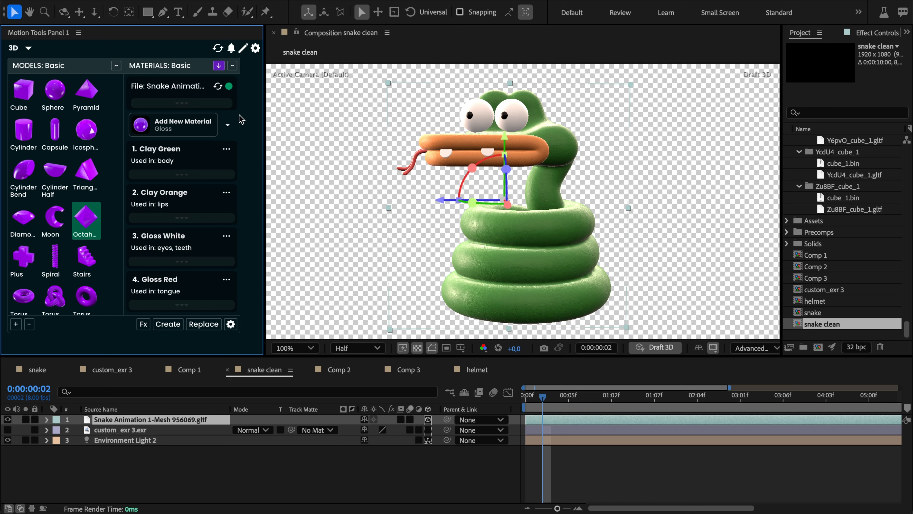
pyautogui.moveTo(529, 245)
pyautogui.mouseDown()
pyautogui.moveTo(520, 234)
pyautogui.moveTo(536, 252)
pyautogui.moveTo(536, 241)
pyautogui.mouseUp()
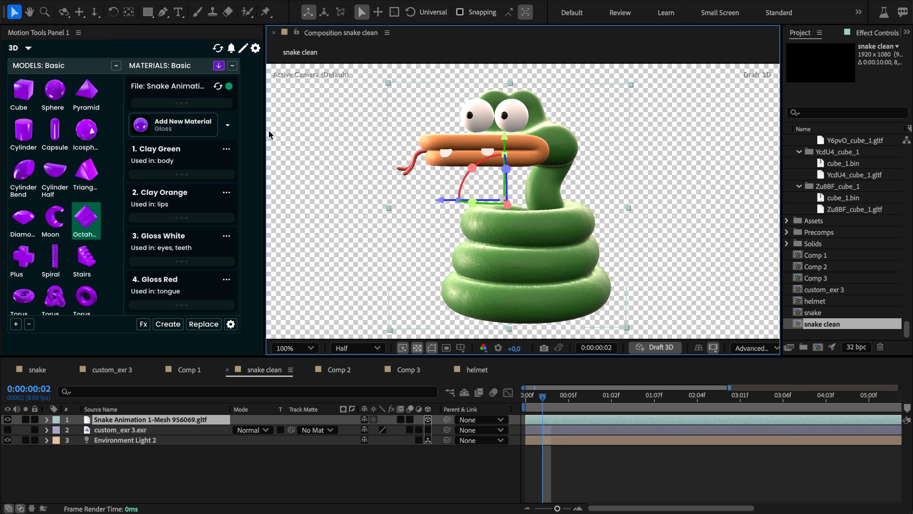
# Browse the presets available for a new material and try selecting Clay White.
pyautogui.click(230, 126)
pyautogui.scroll(-2, 214, 166)
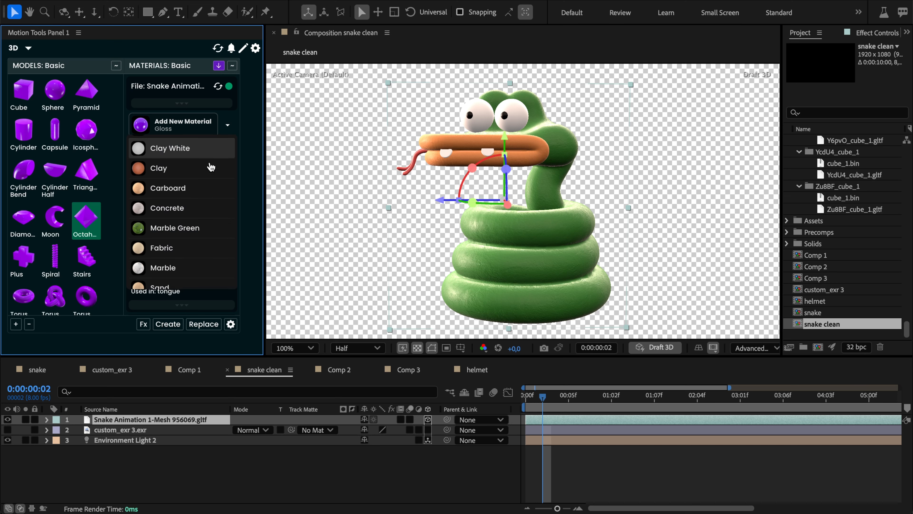
pyautogui.scroll(-3, 212, 167)
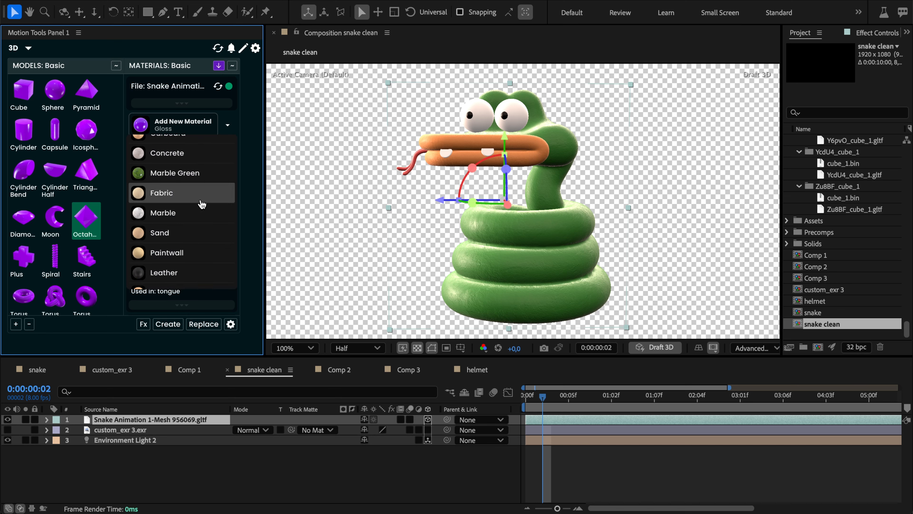
pyautogui.click(210, 191)
pyautogui.click(228, 130)
pyautogui.click(203, 187)
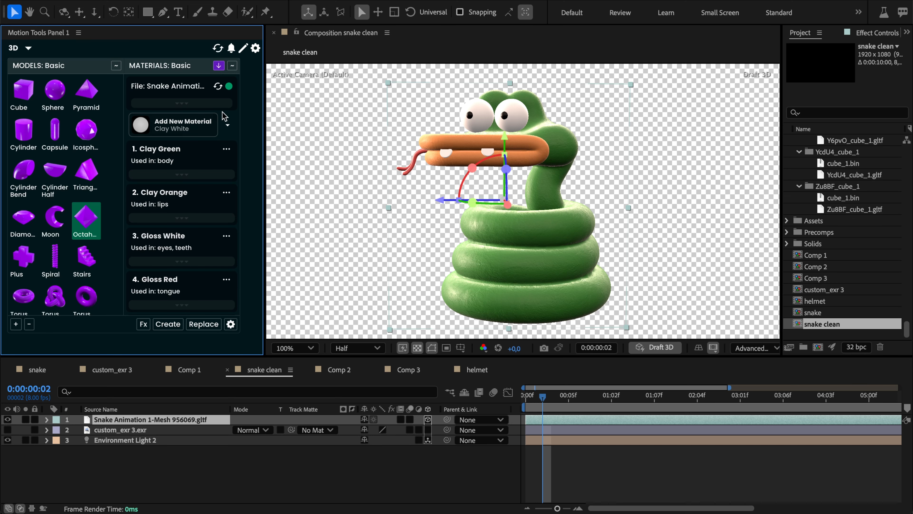
# Choose the Gloss preset and add it as a new material to the snake file.
pyautogui.click(227, 126)
pyautogui.click(201, 166)
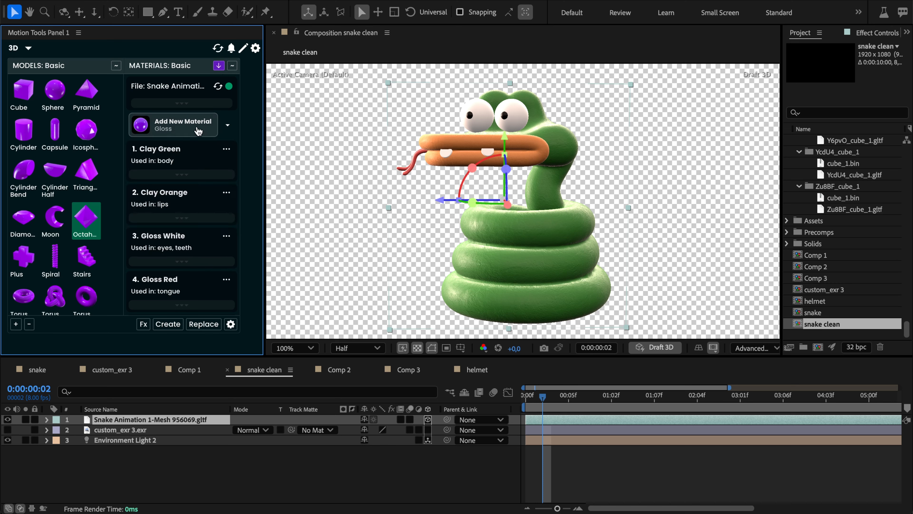
pyautogui.click(194, 135)
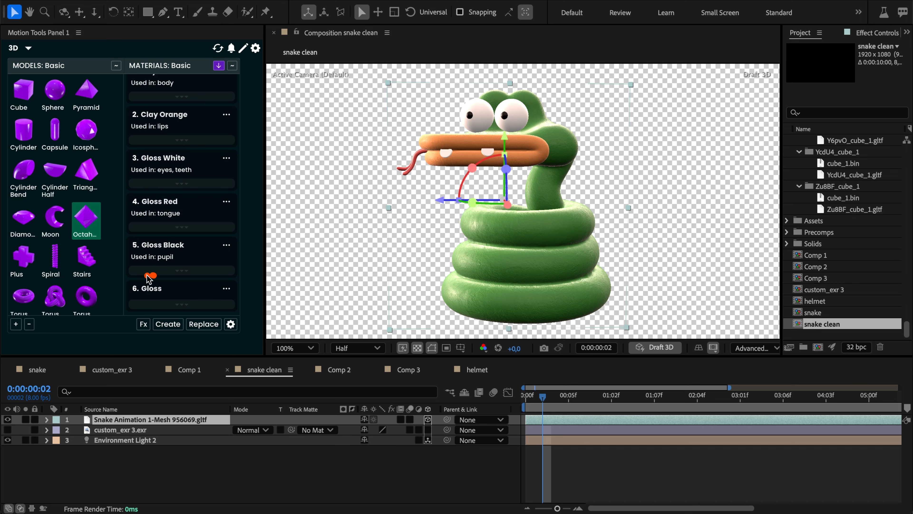
pyautogui.click(122, 277)
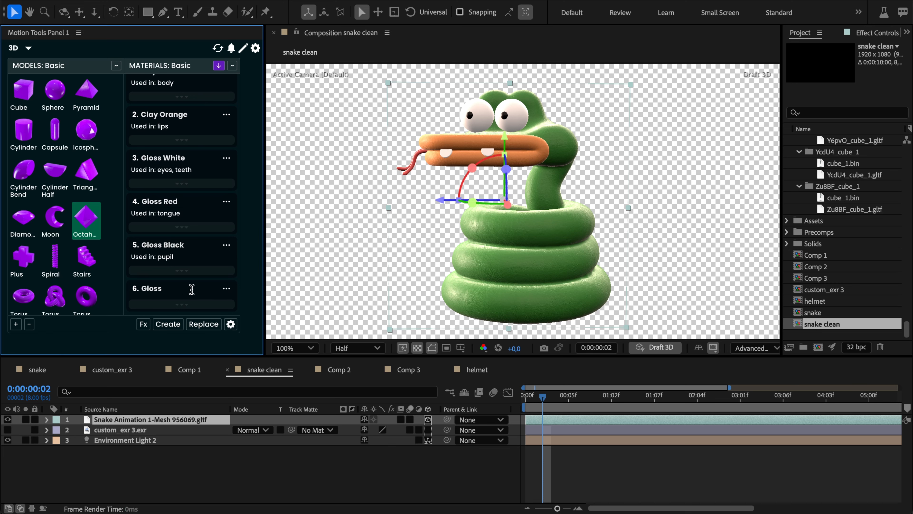
pyautogui.scroll(5, 193, 287)
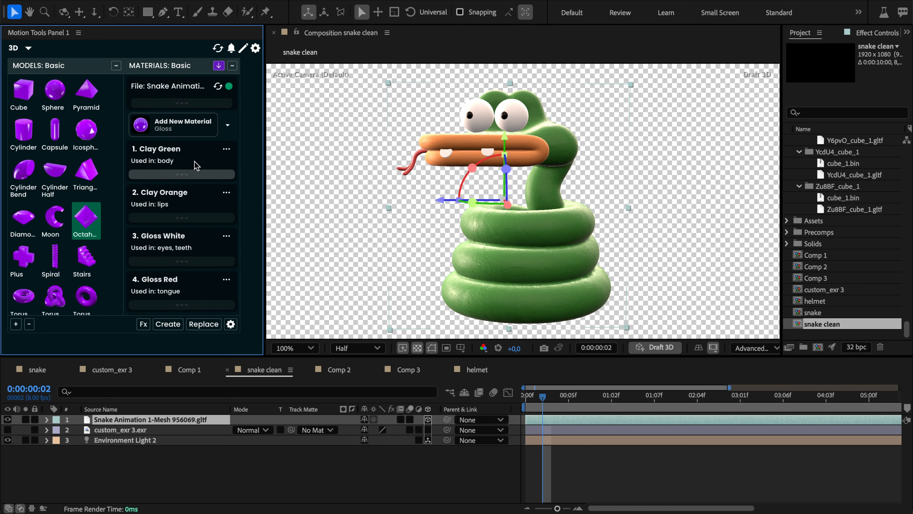
# Expand the mesh list and try the new Gloss material on the body mesh and a different material on the lips.
pyautogui.click(184, 99)
pyautogui.click(209, 119)
pyautogui.click(203, 190)
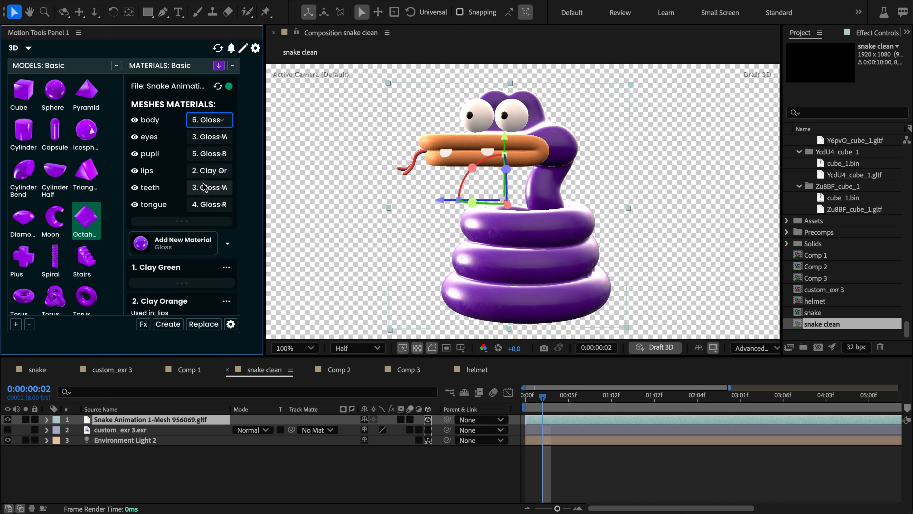
pyautogui.click(204, 172)
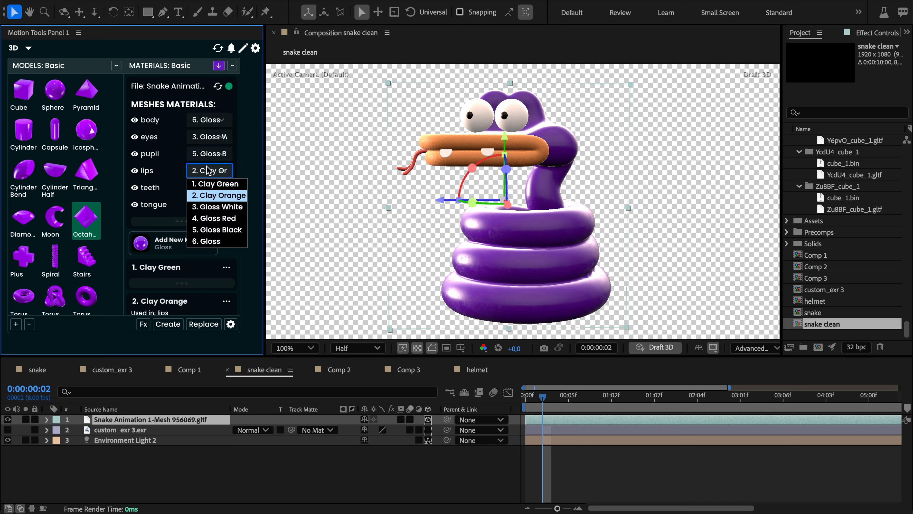
pyautogui.click(205, 233)
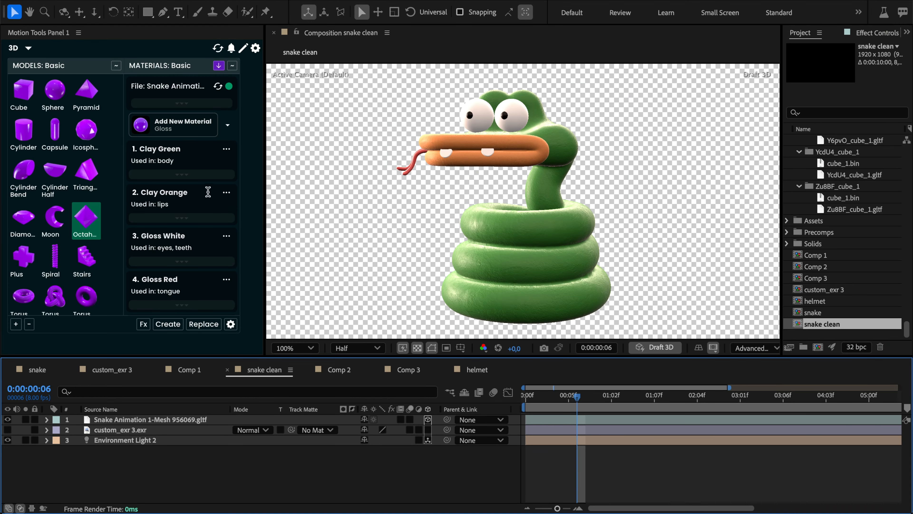
# Examine the actions offered for each of the snake's first four materials, and select the snake layer.
pyautogui.click(172, 147)
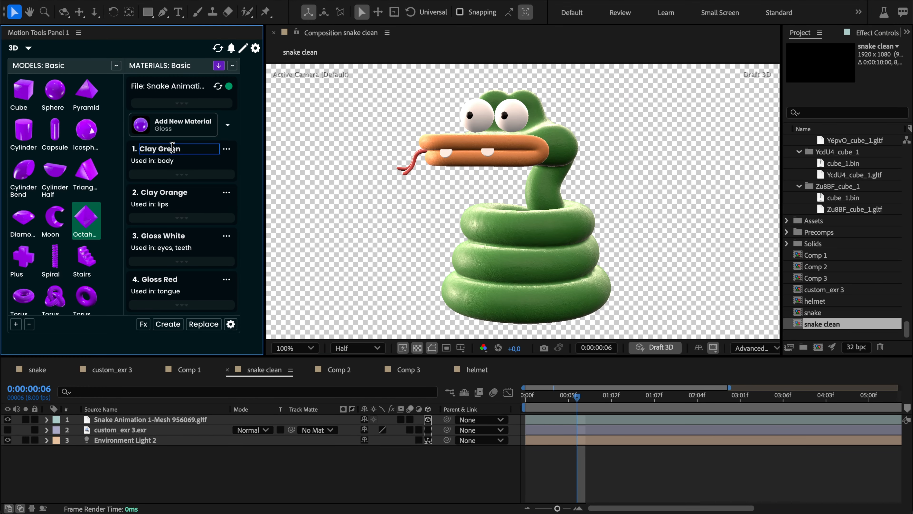
pyautogui.click(227, 149)
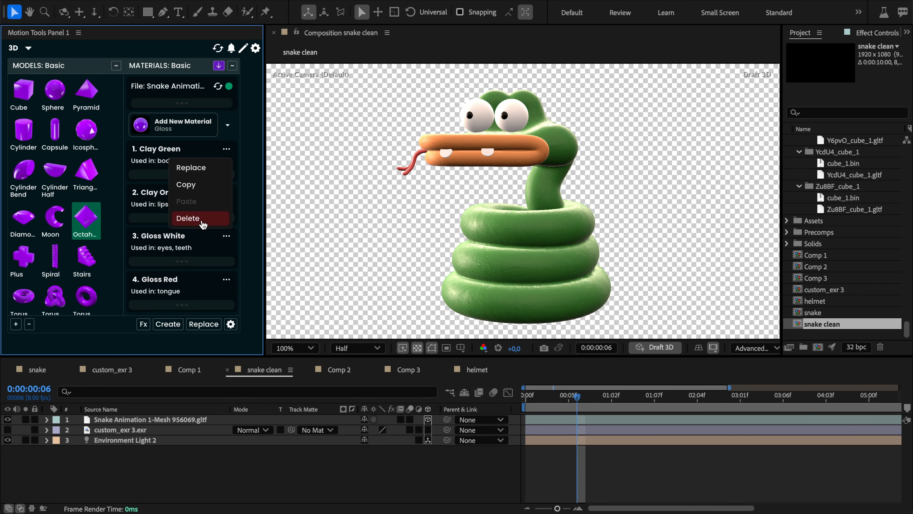
pyautogui.click(227, 150)
pyautogui.click(228, 194)
pyautogui.click(228, 193)
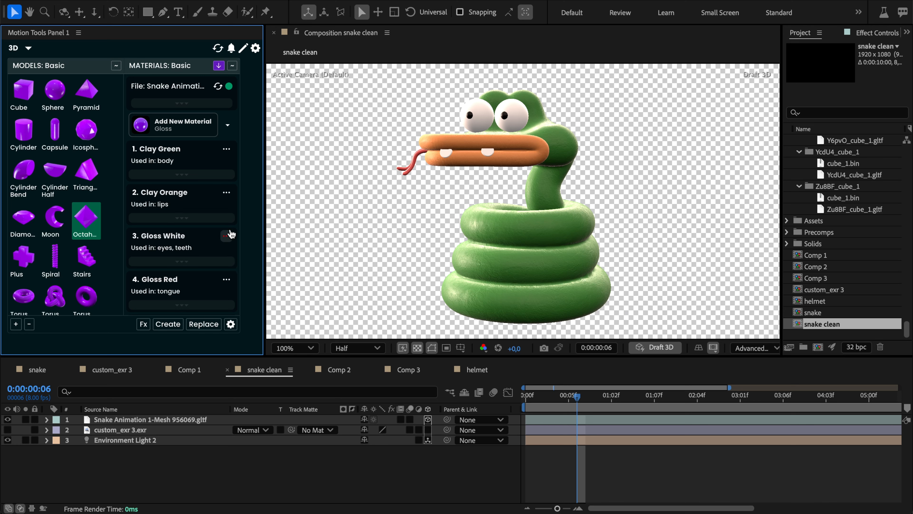
pyautogui.click(228, 235)
pyautogui.click(227, 235)
pyautogui.click(227, 279)
pyautogui.click(227, 280)
pyautogui.click(140, 392)
pyautogui.click(129, 421)
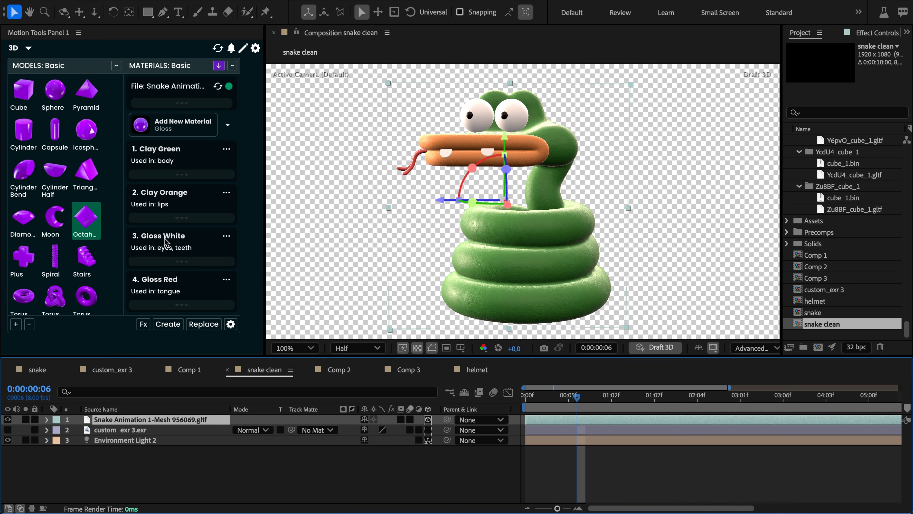
# Replace the snake body's Clay Green material with the Gloss preset.
pyautogui.click(226, 149)
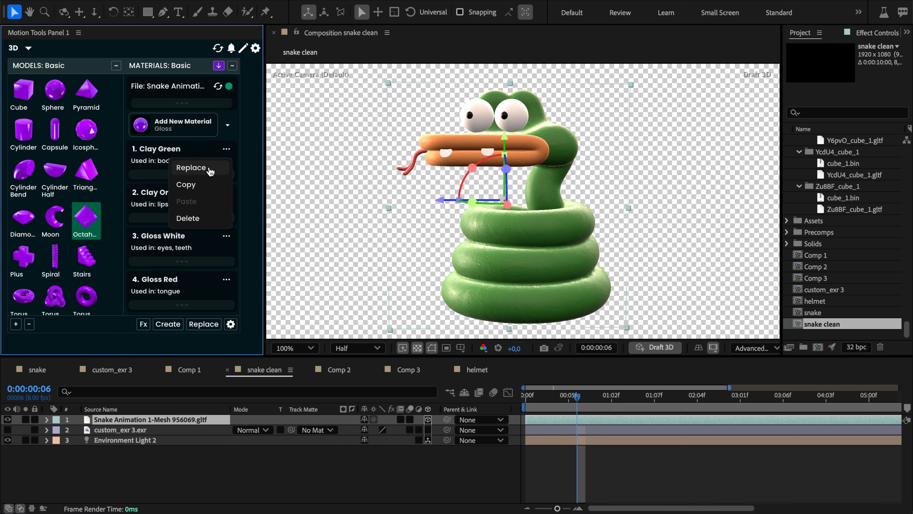
pyautogui.click(226, 149)
pyautogui.click(228, 125)
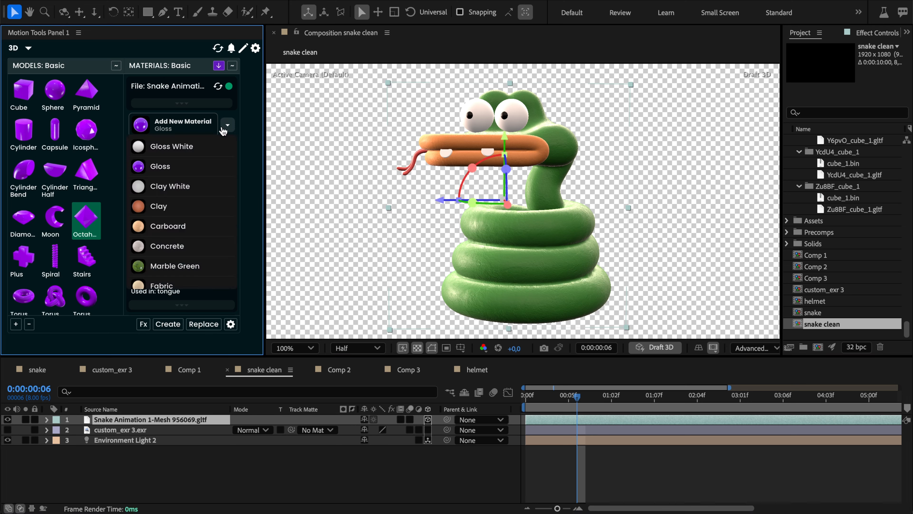
pyautogui.click(172, 166)
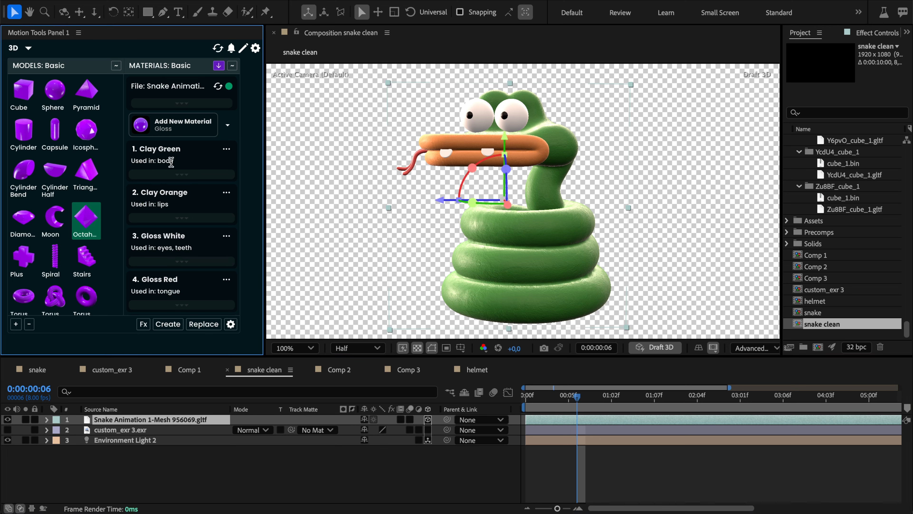
pyautogui.click(226, 150)
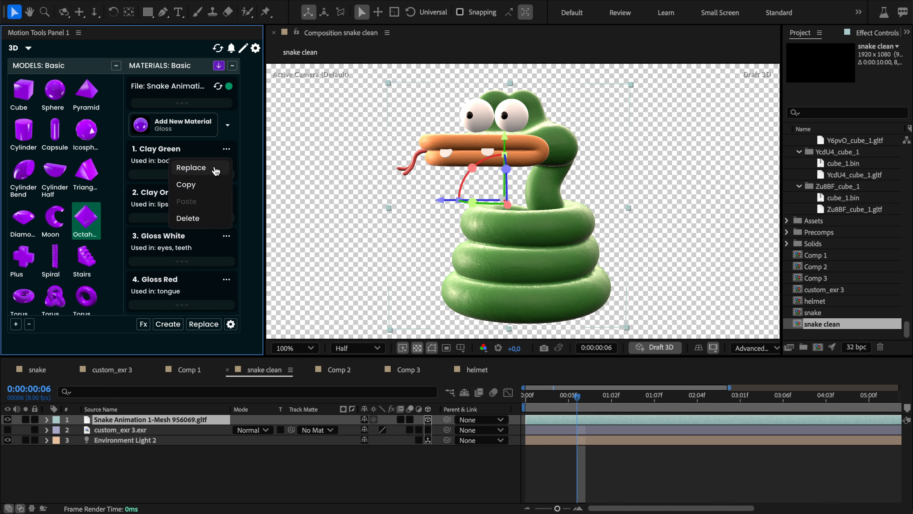
pyautogui.click(215, 169)
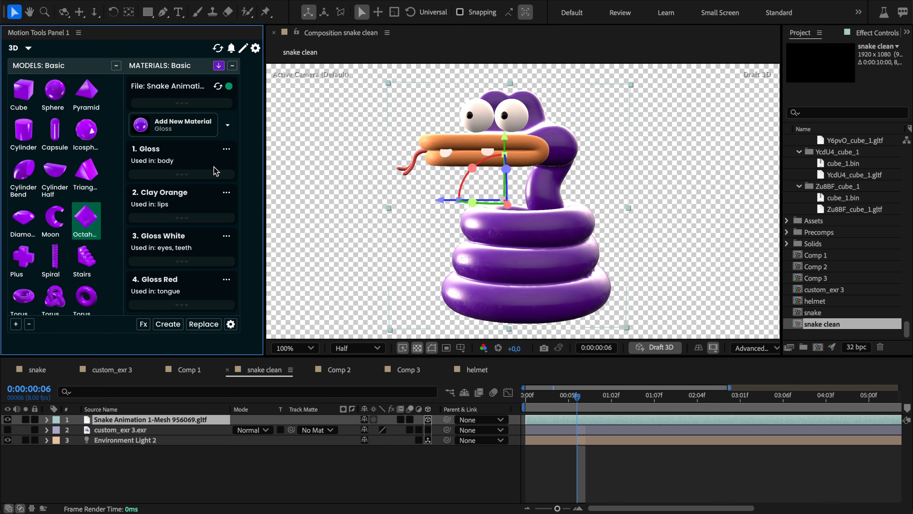
# Choose the Clay preset and replace the snake body's Gloss material with it.
pyautogui.click(228, 125)
pyautogui.click(181, 205)
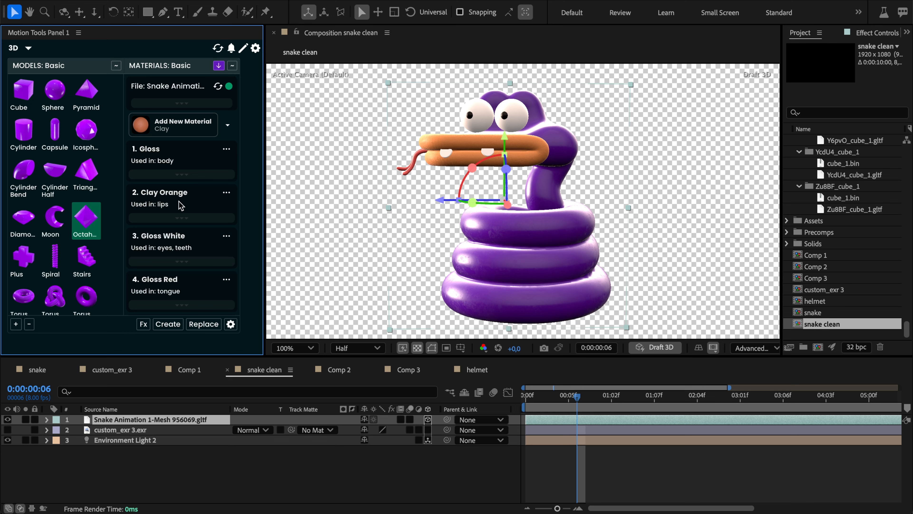
pyautogui.click(226, 148)
pyautogui.click(215, 168)
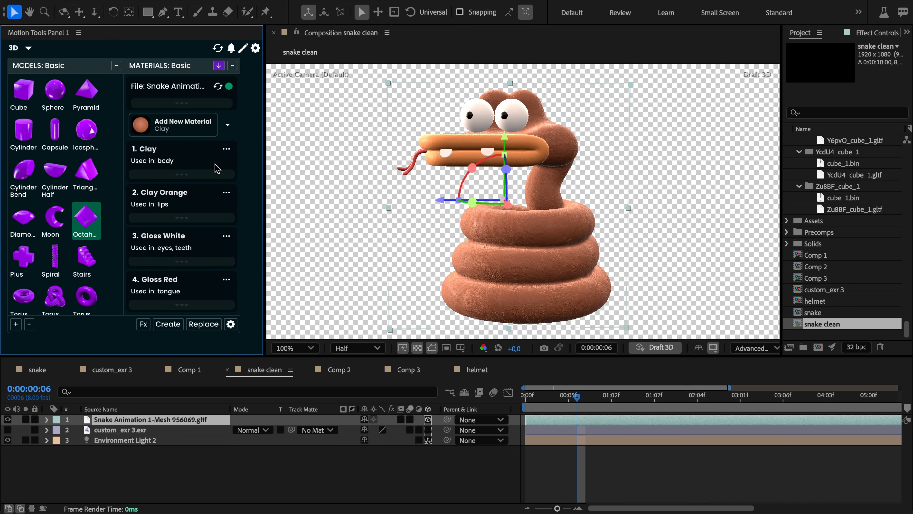
# Choose the Marble Green preset and replace the snake body's Clay material with it.
pyautogui.click(228, 125)
pyautogui.click(186, 266)
pyautogui.click(227, 149)
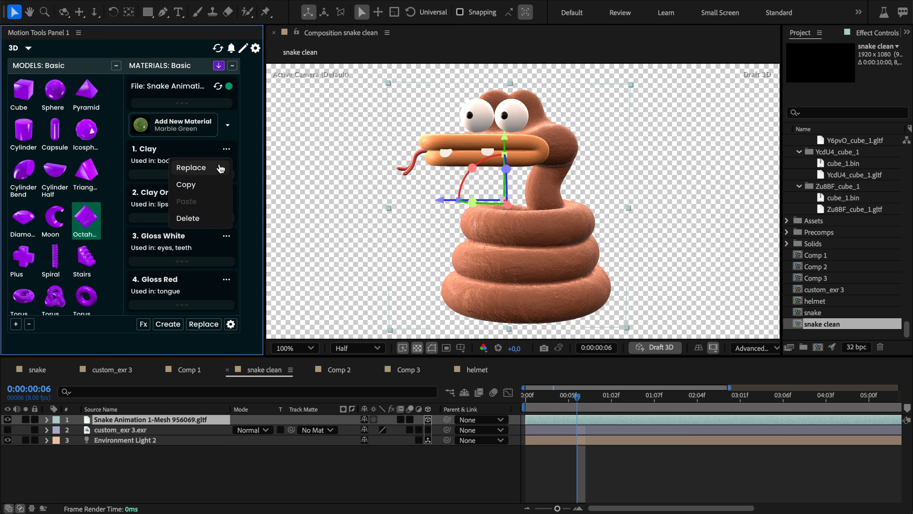
pyautogui.click(217, 167)
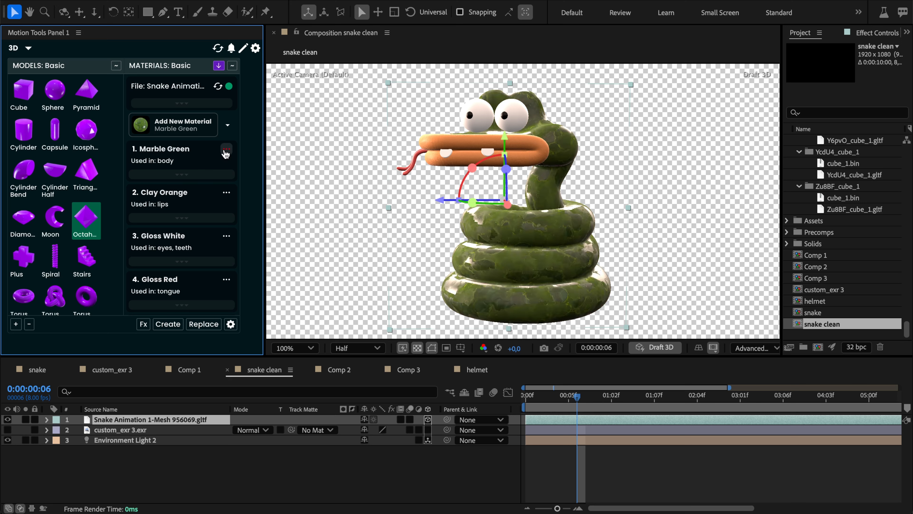
# Delete the unused sixth material, Gloss, from the snake file.
pyautogui.scroll(-3, 224, 153)
pyautogui.click(227, 290)
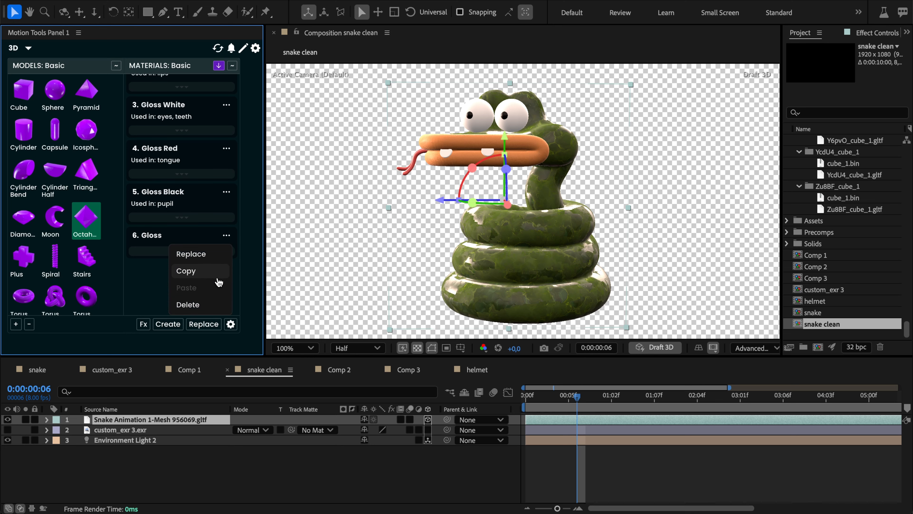
pyautogui.click(194, 305)
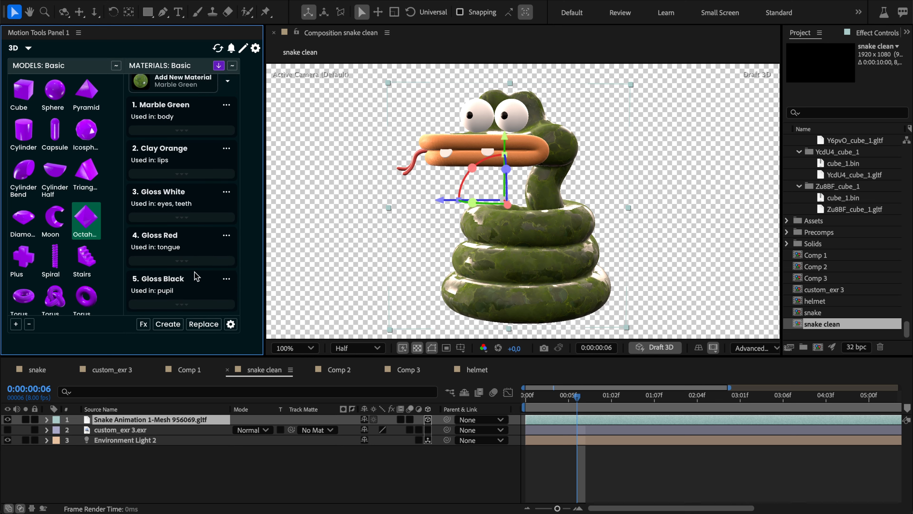
pyautogui.click(226, 105)
pyautogui.click(223, 110)
pyautogui.scroll(1, 190, 120)
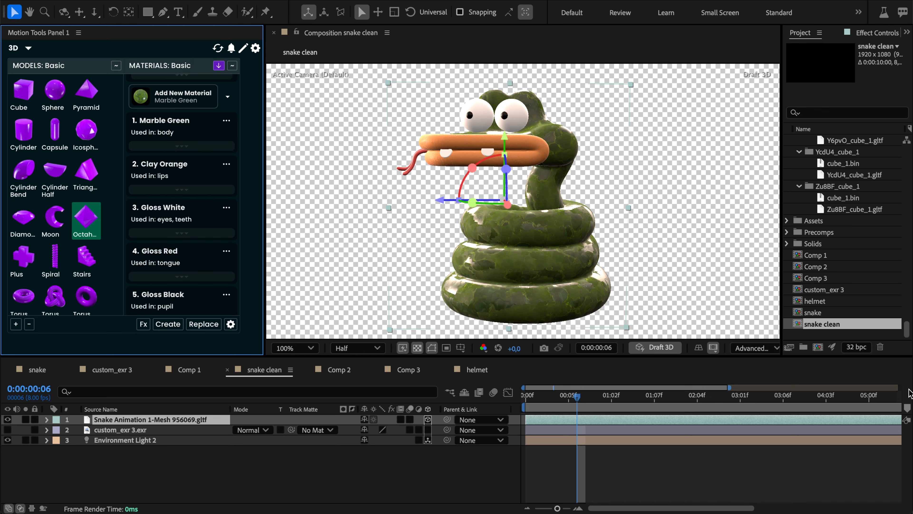
# Create a new 1920 x 1080 composition named Comp 4 at 8 fps, lasting 10 seconds.
pyautogui.click(822, 347)
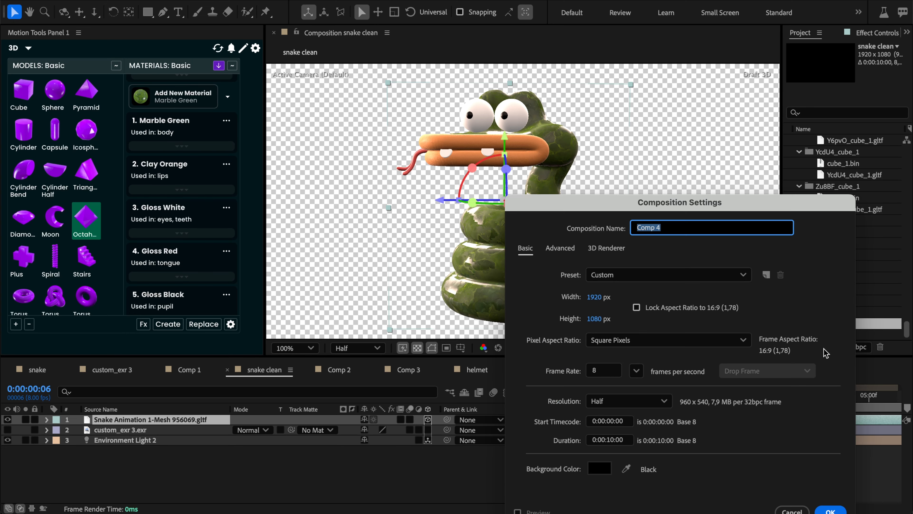
pyautogui.press('Return')
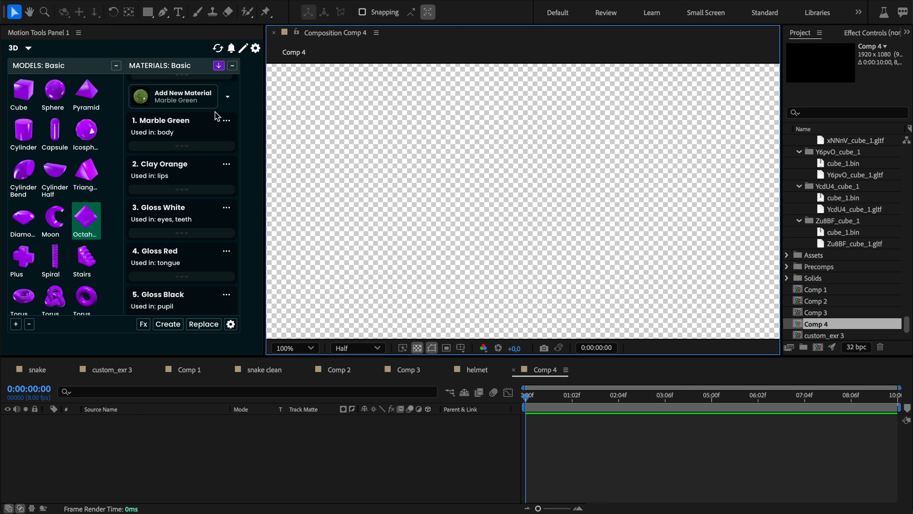
pyautogui.scroll(1, 222, 115)
pyautogui.click(226, 106)
pyautogui.click(225, 108)
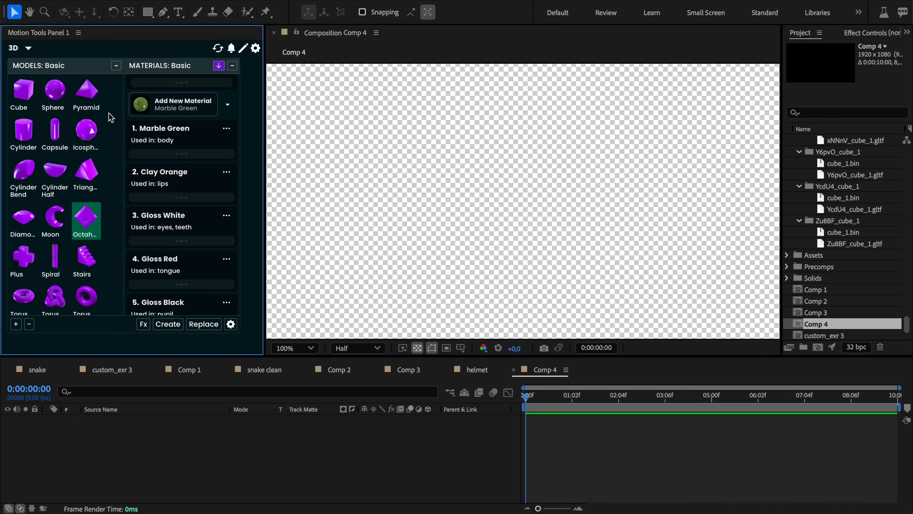
# Return to the material presets, create a cube with the Gloss material, and move it into the left half of the composition.
pyautogui.click(233, 65)
pyautogui.click(24, 99)
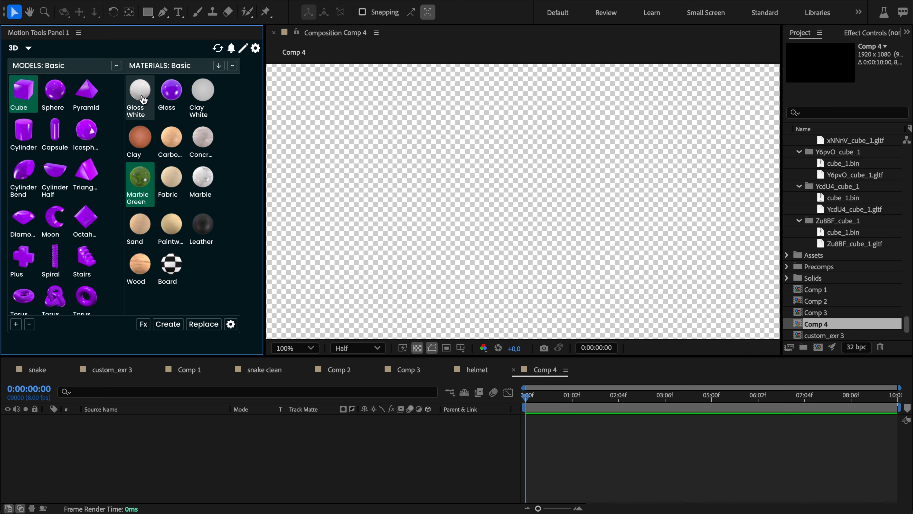
pyautogui.click(171, 92)
pyautogui.click(170, 323)
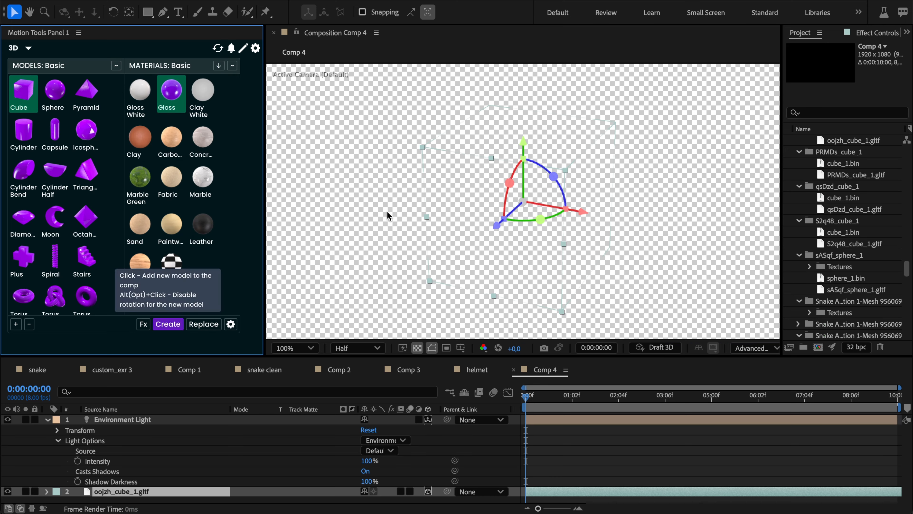
pyautogui.moveTo(496, 264); pyautogui.dragTo(386, 258)
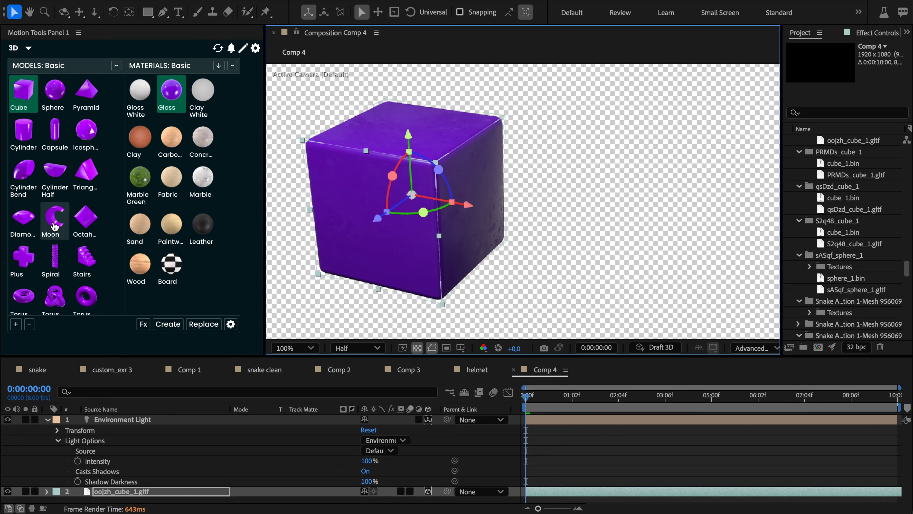
# Create an octahedron with the Marble Green material and place it to the right of the cube.
pyautogui.click(87, 217)
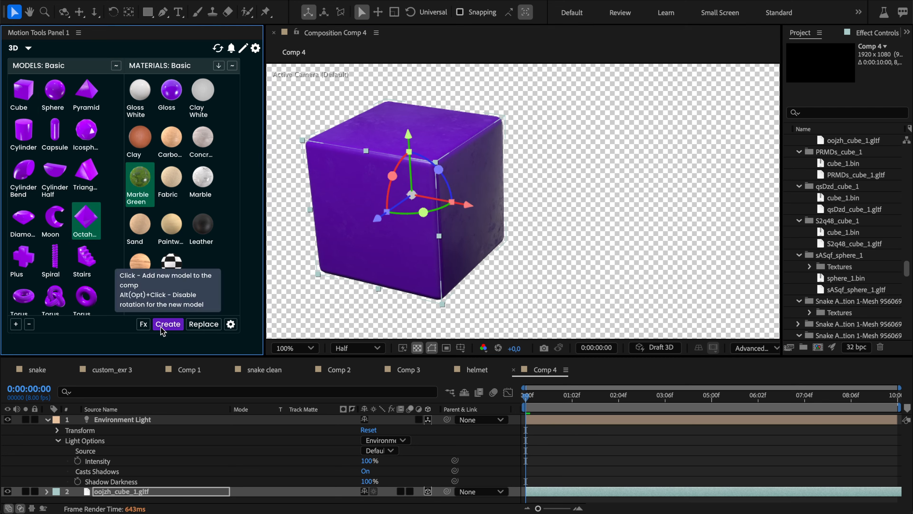
pyautogui.click(167, 323)
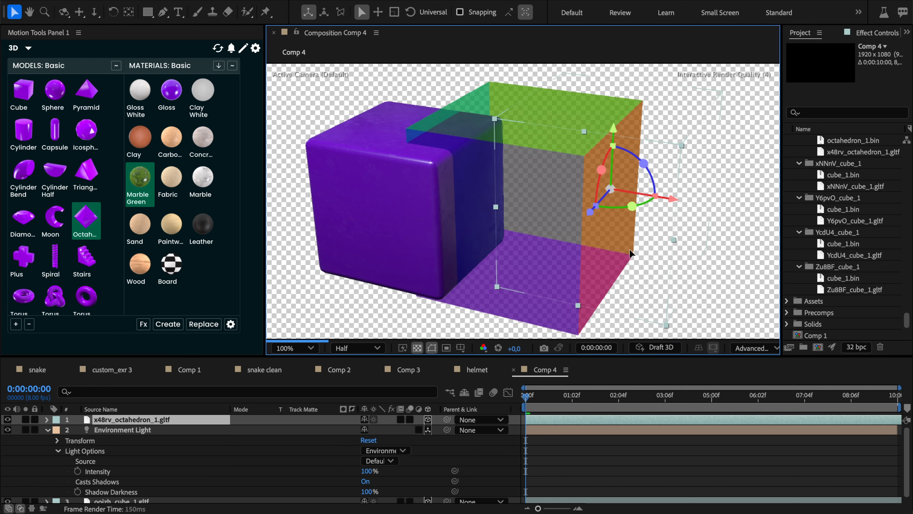
# Load the cube's Gloss material for editing and set Metallic to 0.54, Roughness to 0.36 and the base color to red.
pyautogui.click(459, 226)
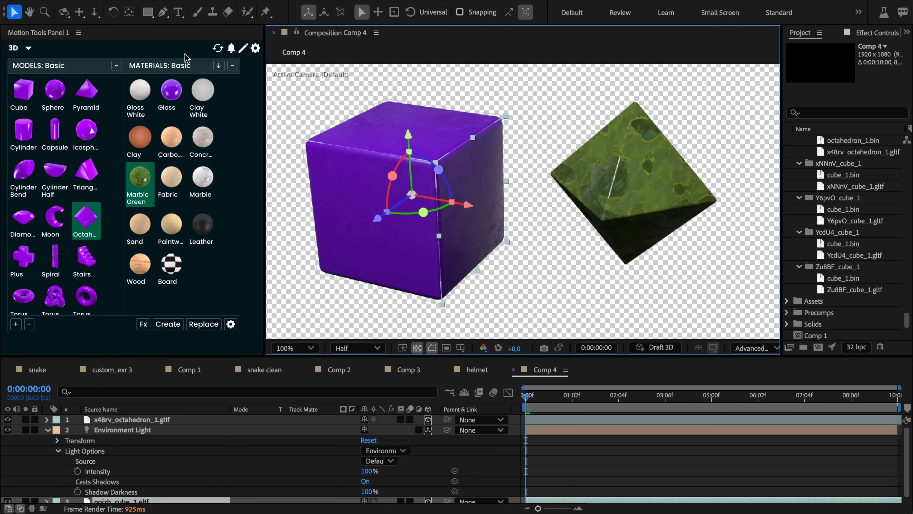
pyautogui.click(219, 65)
pyautogui.click(182, 175)
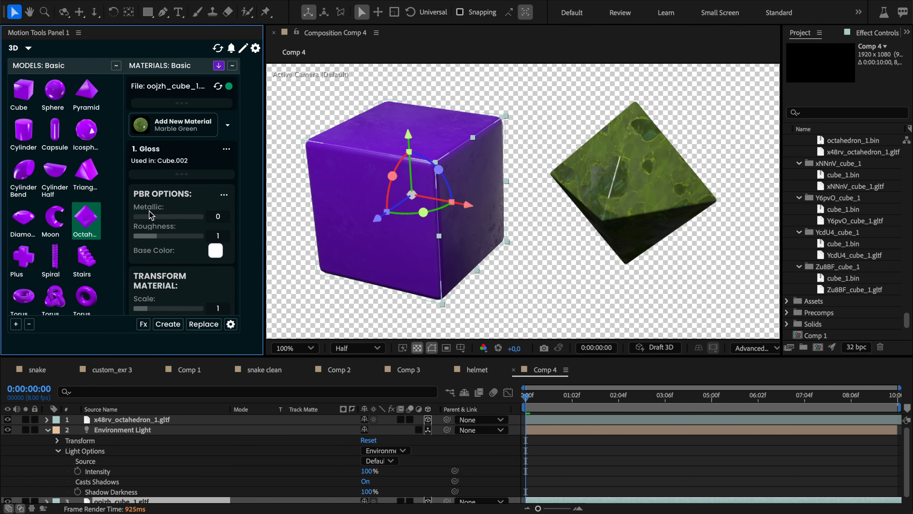
pyautogui.moveTo(140, 219); pyautogui.dragTo(143, 236)
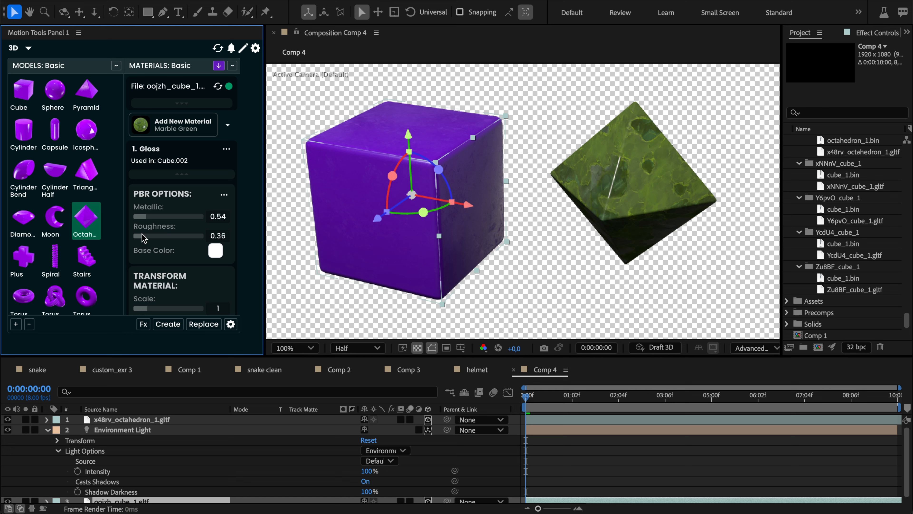
pyautogui.click(216, 251)
pyautogui.click(206, 125)
pyautogui.click(236, 143)
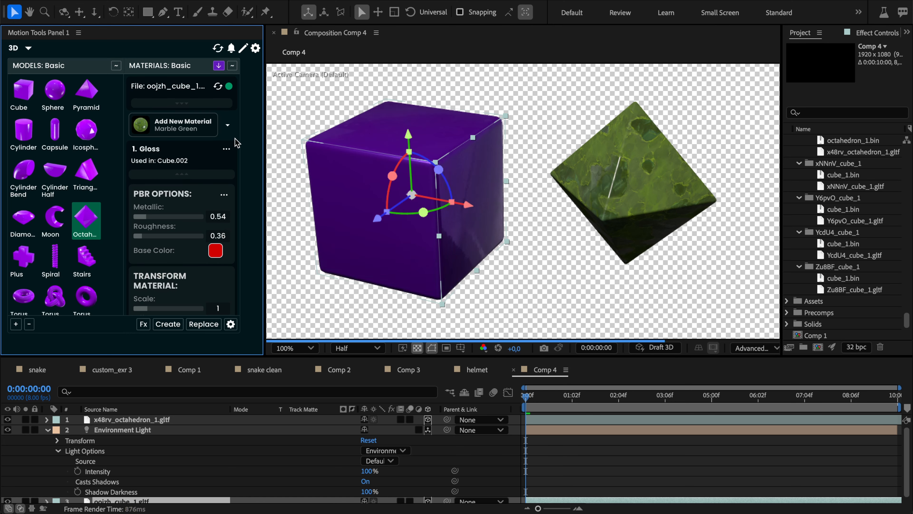
# Copy the cube's edited Gloss material and paste it over the octahedron's Marble Green material.
pyautogui.click(227, 149)
pyautogui.click(187, 184)
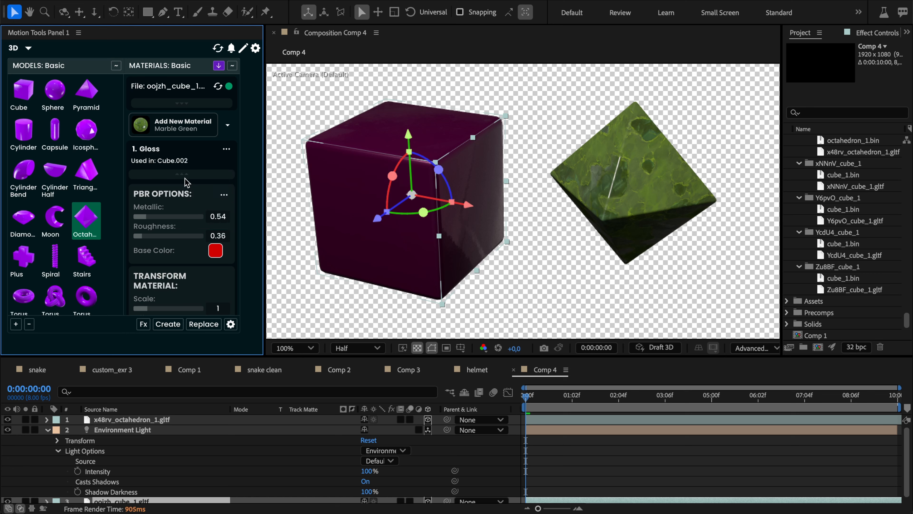
pyautogui.click(181, 175)
pyautogui.click(554, 147)
pyautogui.click(219, 88)
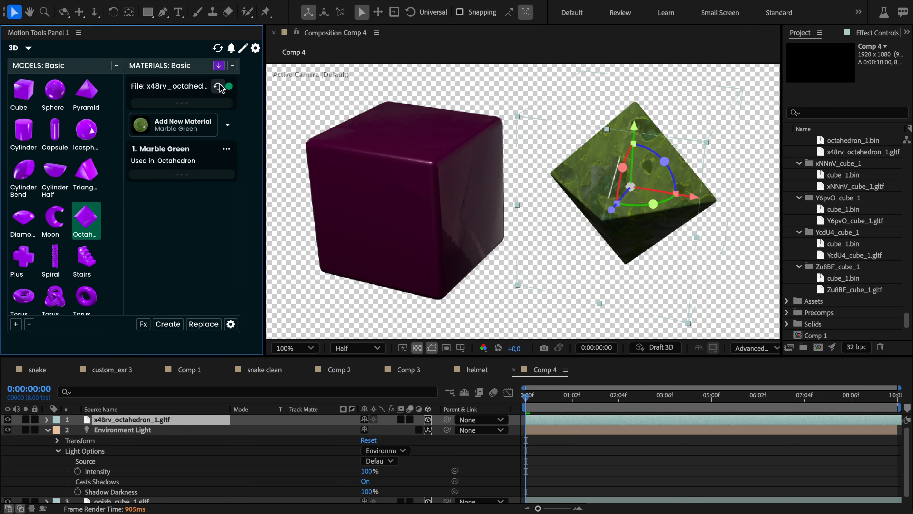
pyautogui.click(183, 175)
pyautogui.click(226, 149)
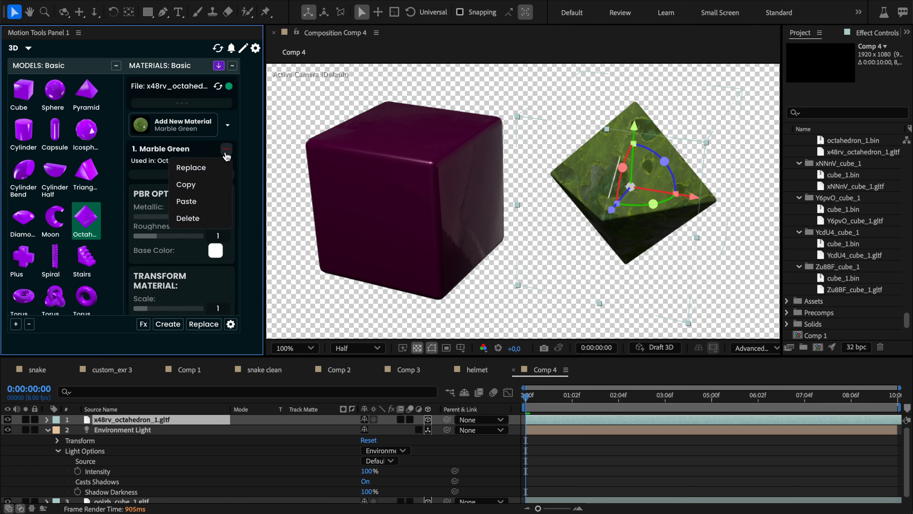
pyautogui.click(202, 203)
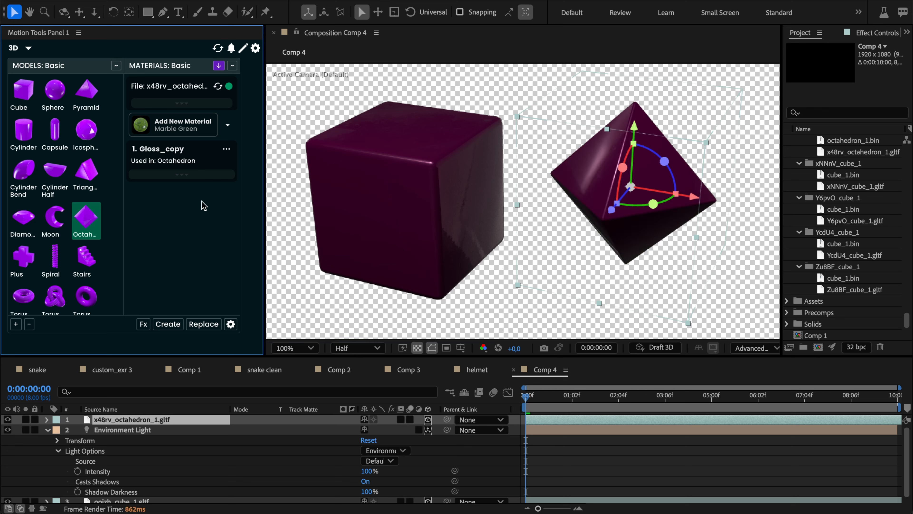
# Nudge the octahedron slightly down and the cube slightly to the right, leaving the octahedron selected.
pyautogui.moveTo(611, 143)
pyautogui.mouseDown()
pyautogui.moveTo(593, 154)
pyautogui.moveTo(608, 154)
pyautogui.mouseUp()
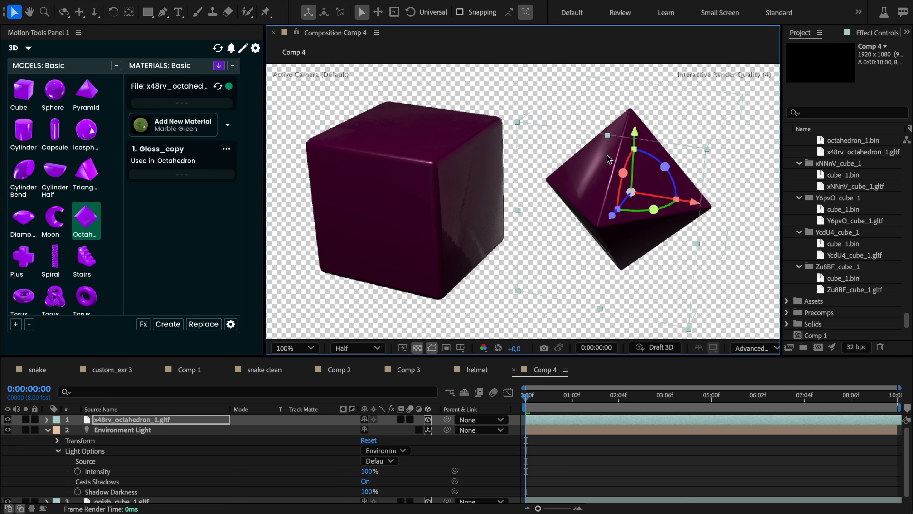
pyautogui.moveTo(459, 163)
pyautogui.mouseDown()
pyautogui.moveTo(445, 166)
pyautogui.moveTo(465, 163)
pyautogui.mouseUp()
pyautogui.click(574, 170)
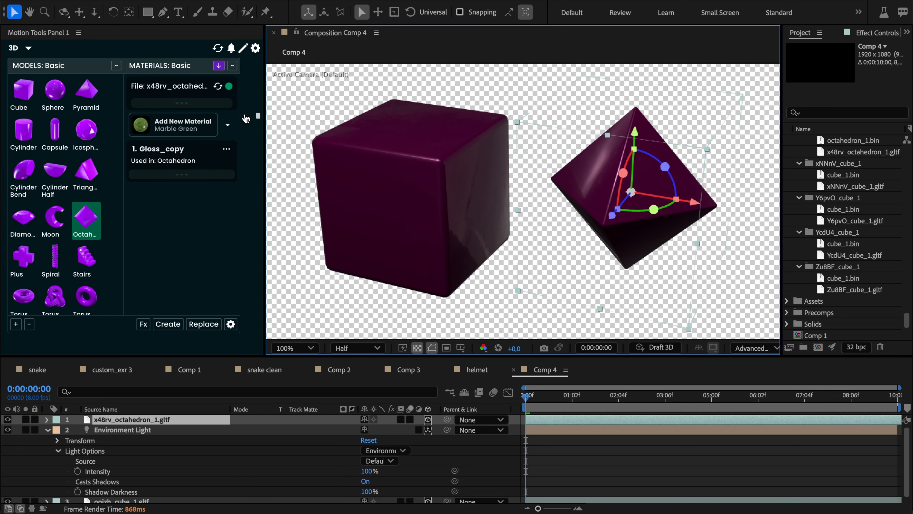
# Add Marble Green as a second material to the octahedron and assign it to the Octahedron mesh in place of Gloss_copy.
pyautogui.click(183, 125)
pyautogui.click(226, 192)
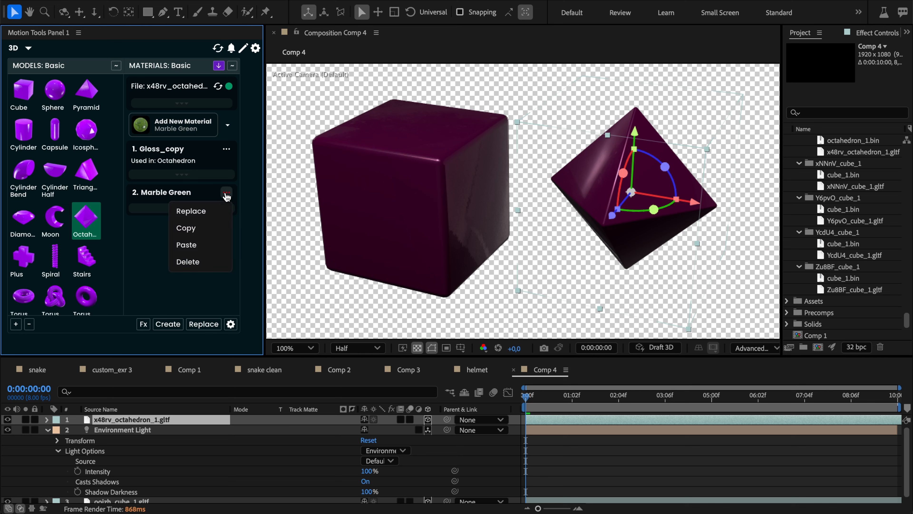
pyautogui.click(214, 210)
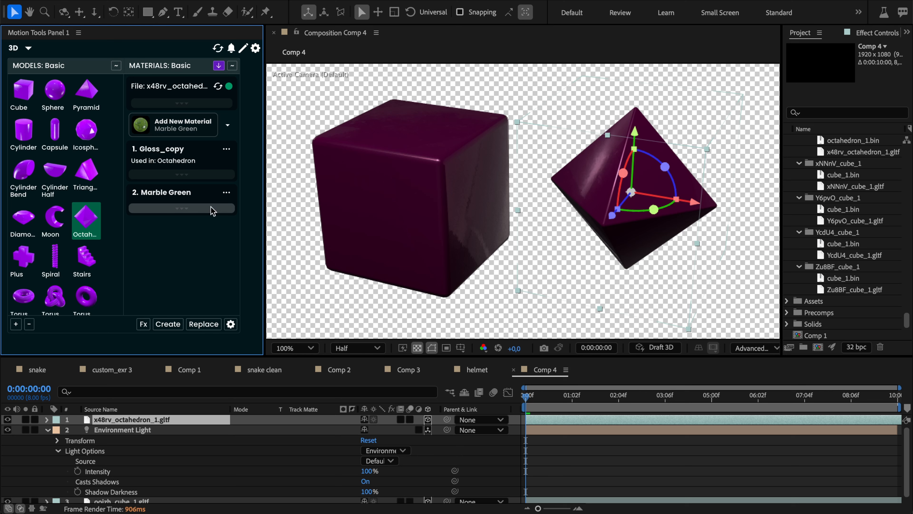
pyautogui.click(204, 102)
pyautogui.click(206, 120)
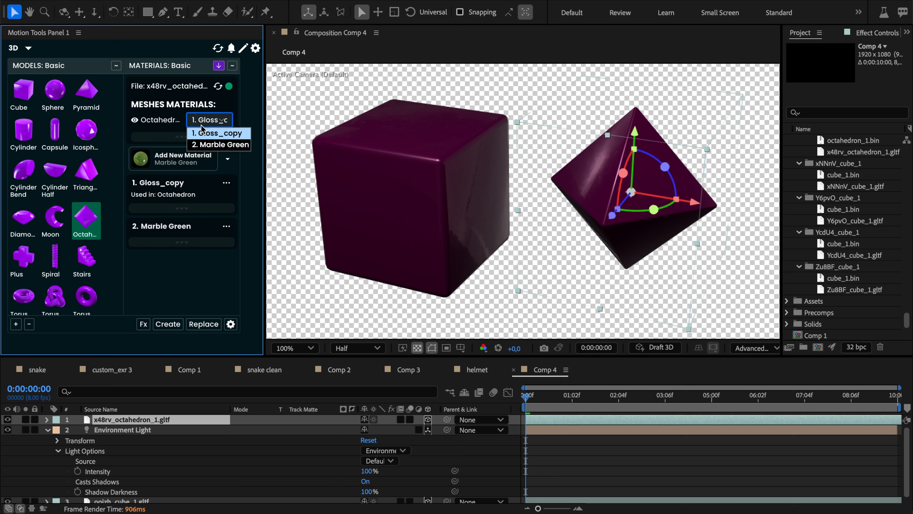
pyautogui.click(207, 143)
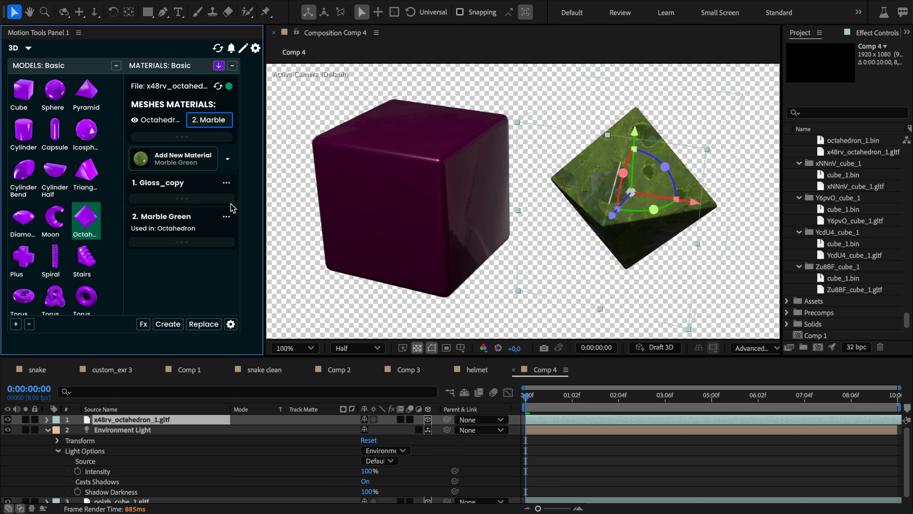
pyautogui.click(204, 121)
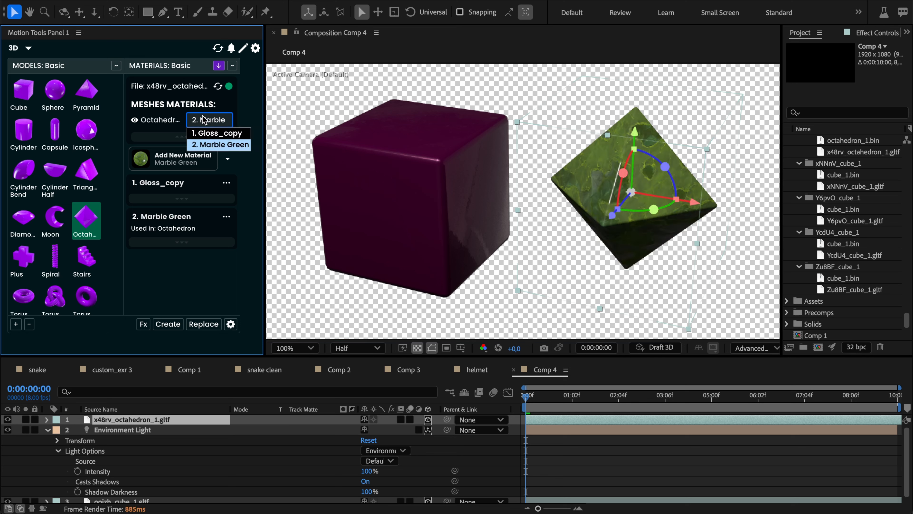
pyautogui.click(204, 120)
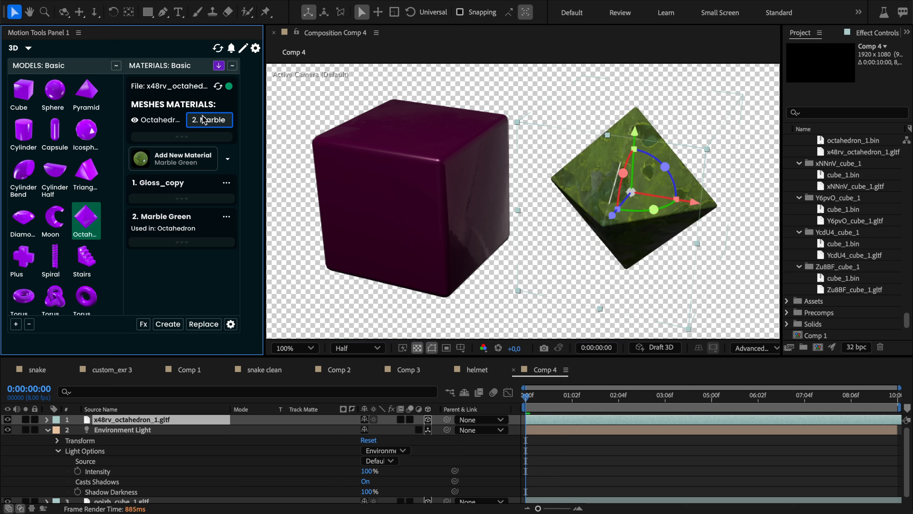
# Return to the materials library and delete both the cube and the octahedron from Comp 4.
pyautogui.click(219, 66)
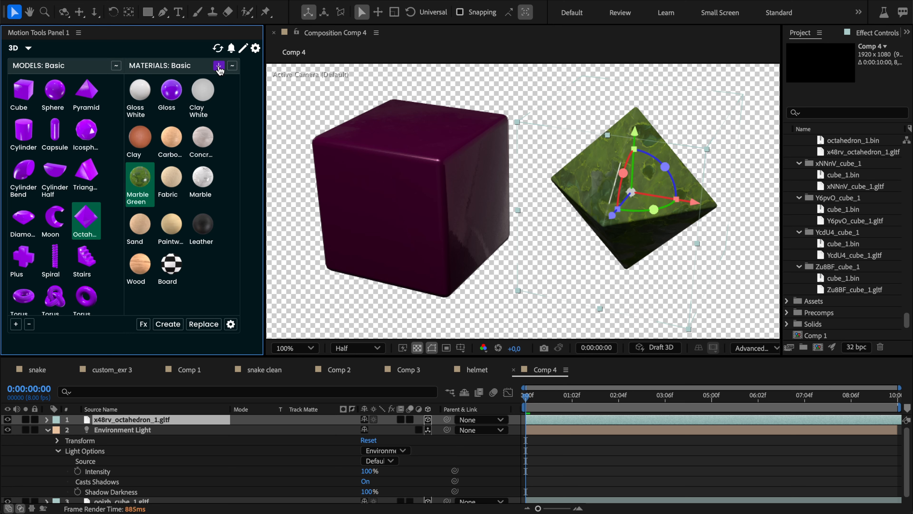
pyautogui.click(219, 66)
pyautogui.click(219, 66)
pyautogui.moveTo(327, 85); pyautogui.dragTo(628, 222)
pyautogui.press('Delete')
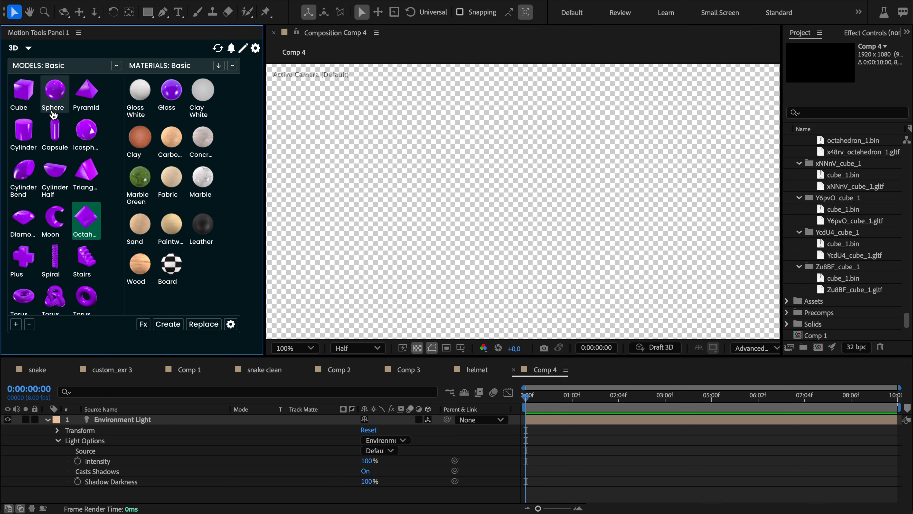
# Create a Cube model with the Gloss White material, load its materials for editing and expand the material's PBR options.
pyautogui.click(23, 92)
pyautogui.click(139, 92)
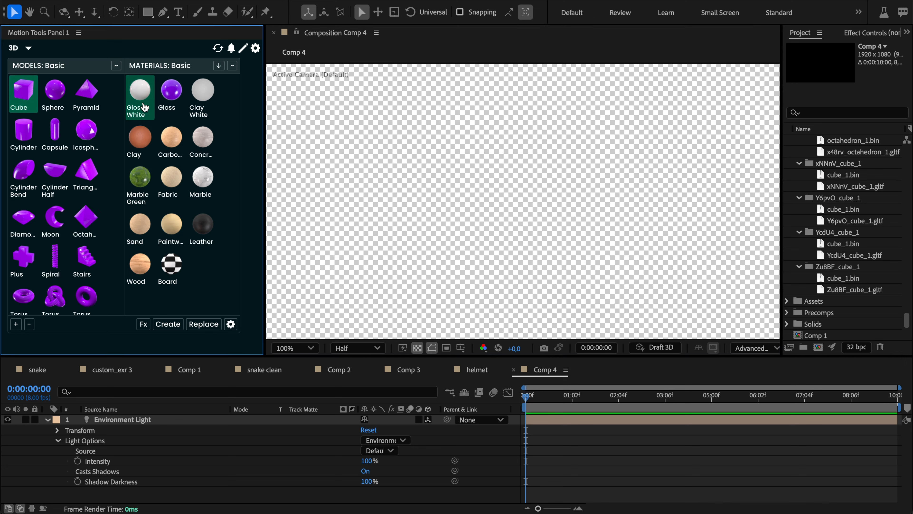
pyautogui.click(159, 325)
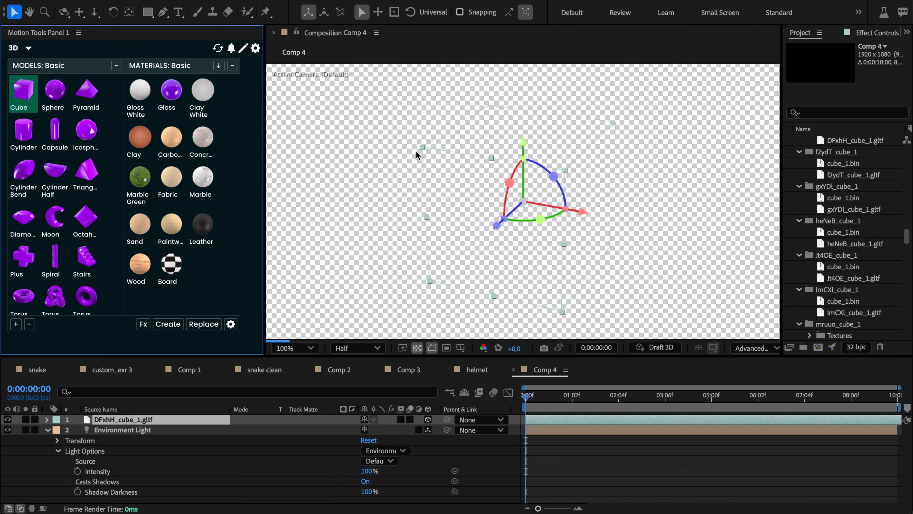
pyautogui.click(218, 66)
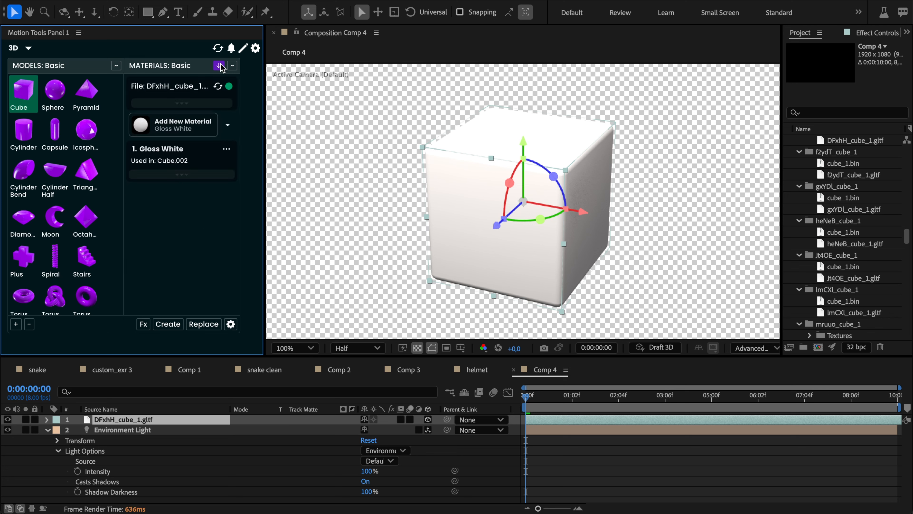
pyautogui.click(192, 174)
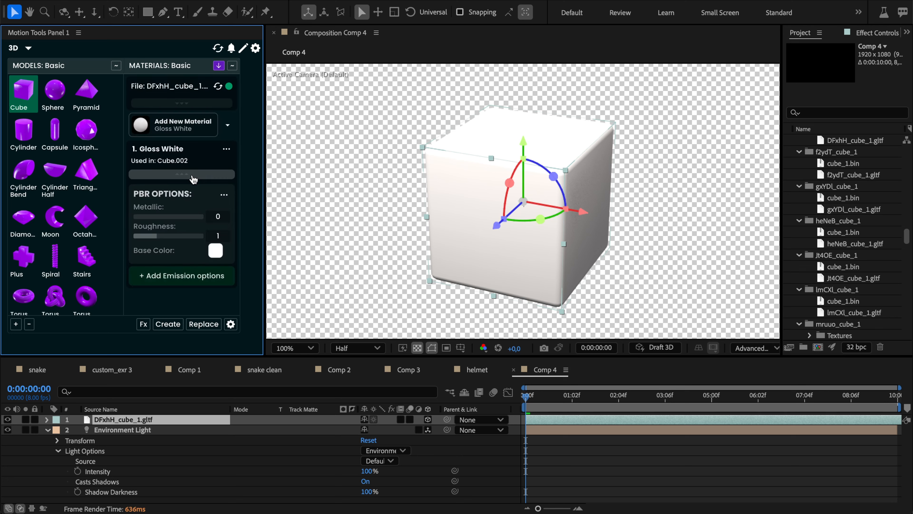
pyautogui.scroll(-1, 204, 151)
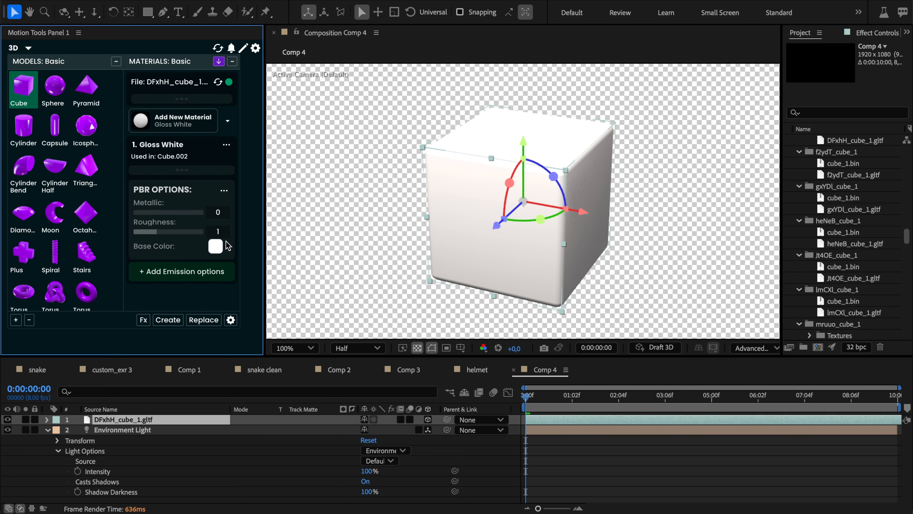
pyautogui.click(177, 169)
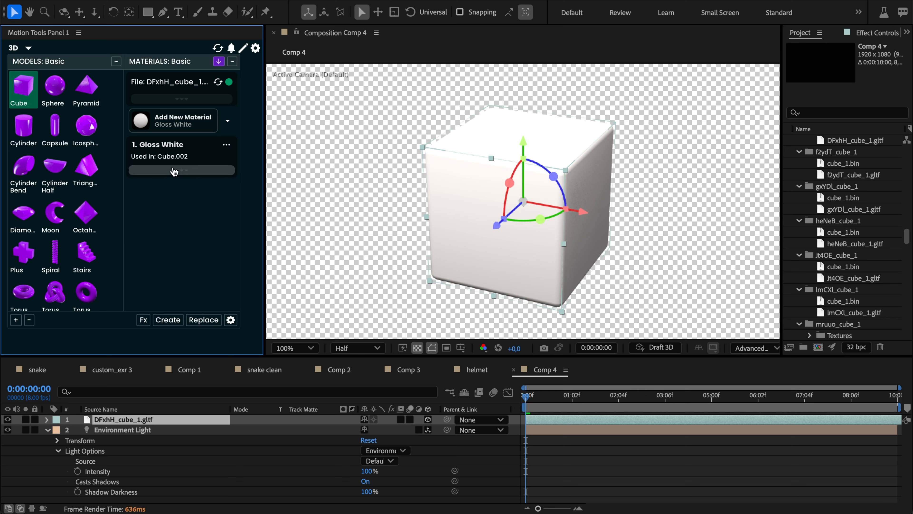
pyautogui.click(177, 168)
pyautogui.scroll(1, 178, 168)
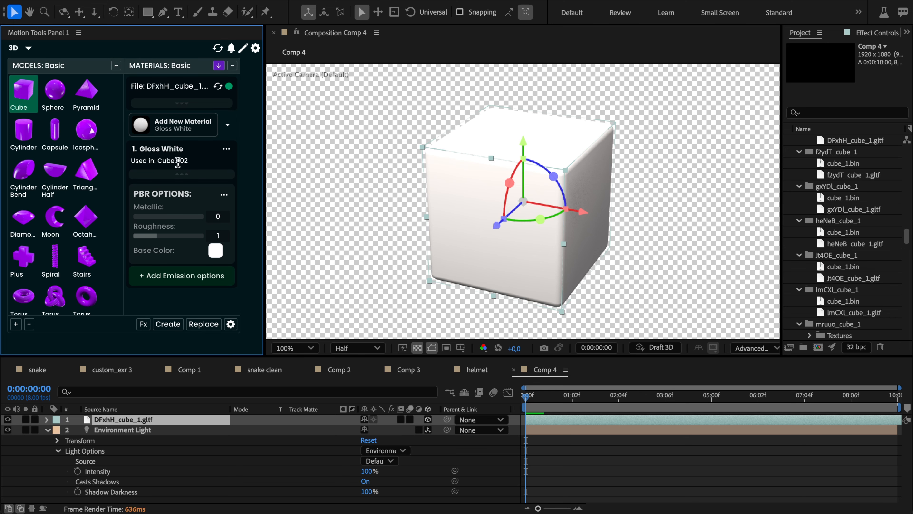
# Nudge the cube slightly up and to the left, and reload its file in the material editor to check the sync status.
pyautogui.moveTo(452, 161); pyautogui.dragTo(450, 159)
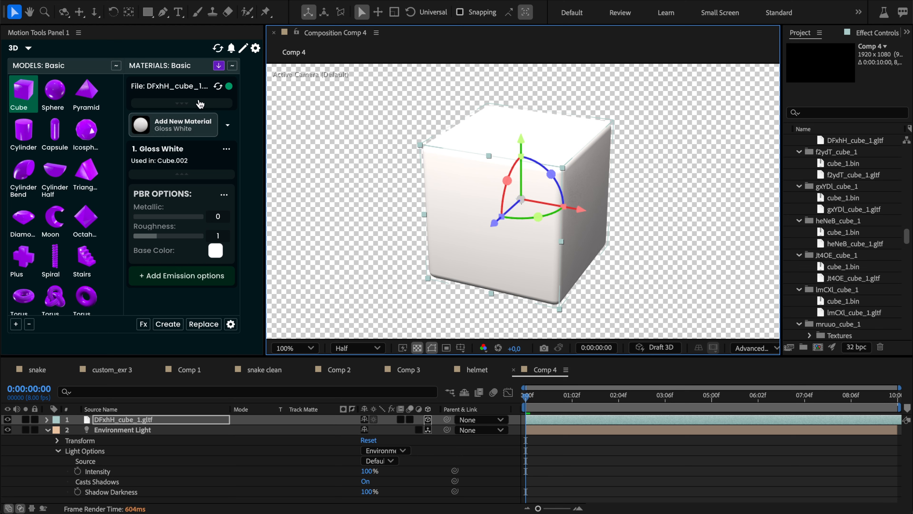
pyautogui.click(218, 89)
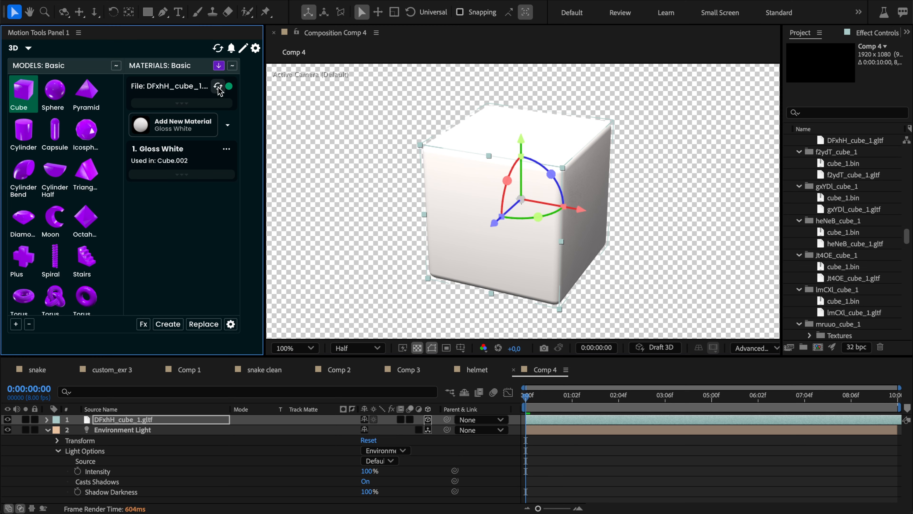
pyautogui.moveTo(230, 89)
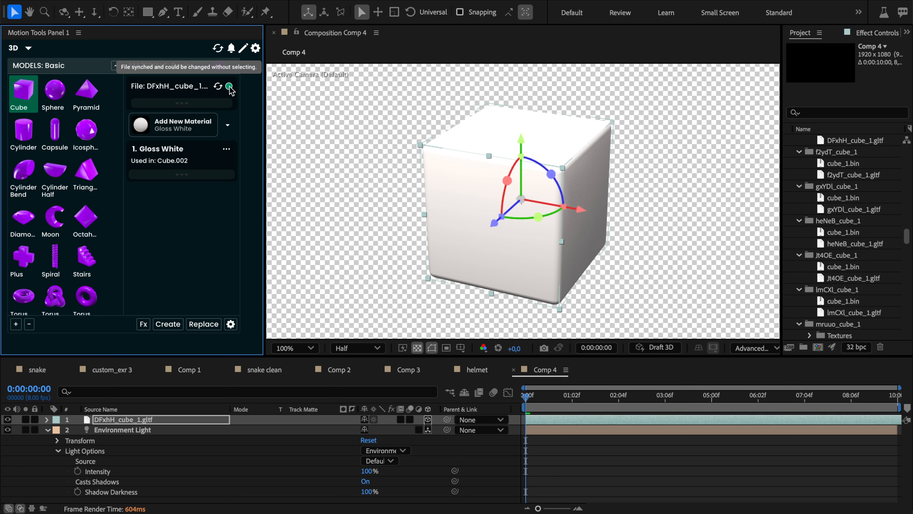
# Nest Comp 4 in a new composition and deselect its layer.
pyautogui.scroll(-10, 857, 232)
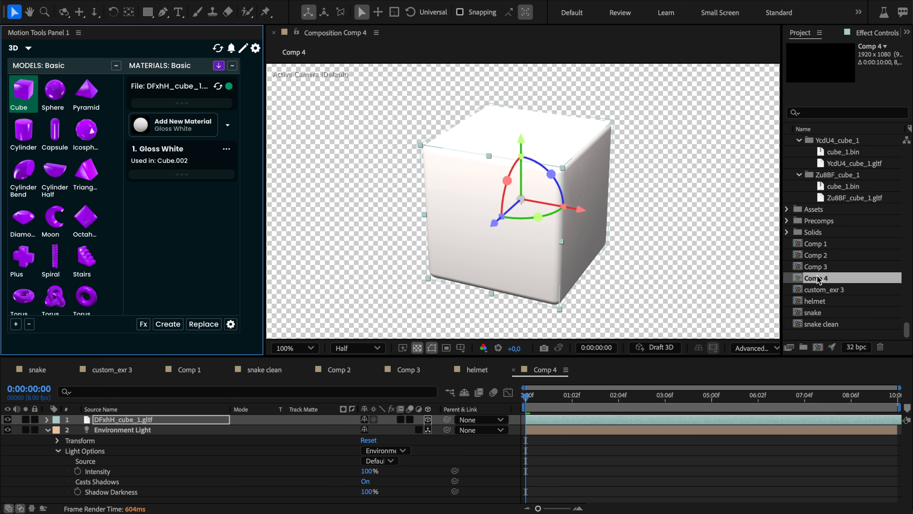
pyautogui.moveTo(818, 279); pyautogui.dragTo(818, 347)
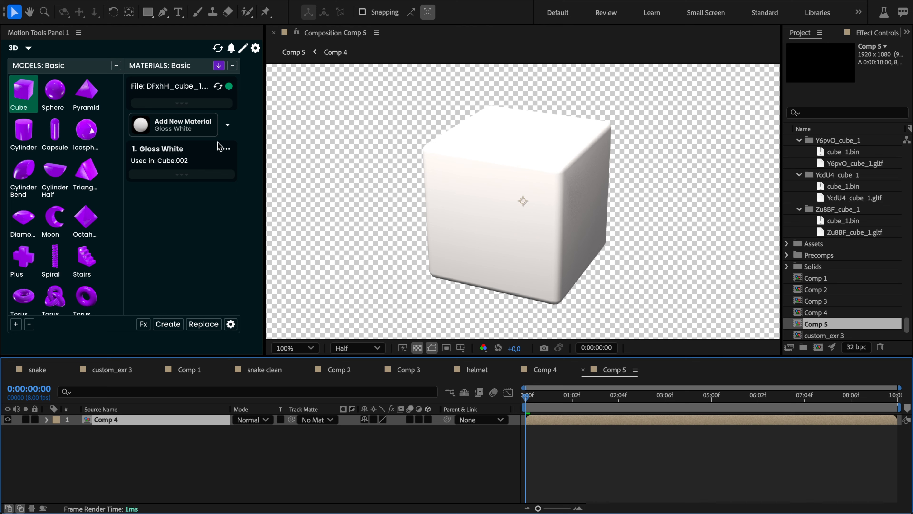
pyautogui.click(113, 437)
# Set the nested cube's Gloss White material to base color #C51F1F, Metallic 0.49 and Roughness 0.78, and open the nested Comp 4.
pyautogui.click(151, 175)
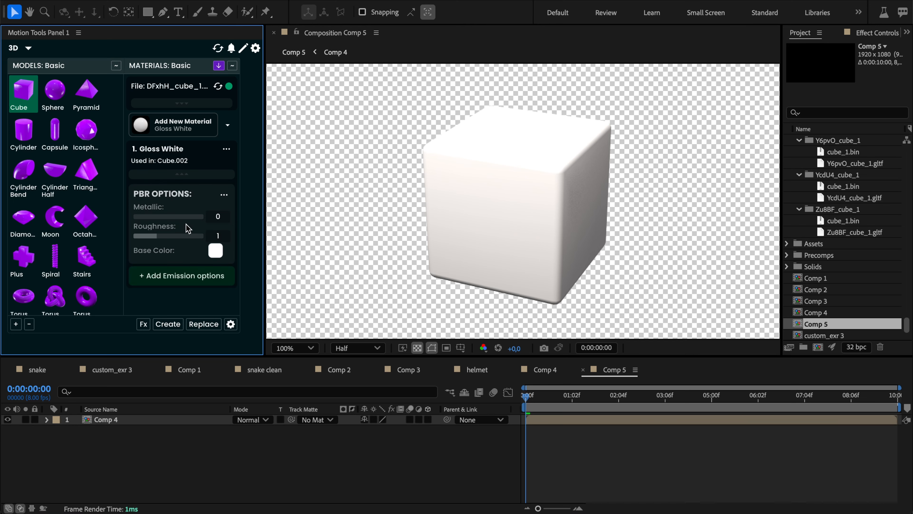
pyautogui.click(213, 254)
pyautogui.click(202, 124)
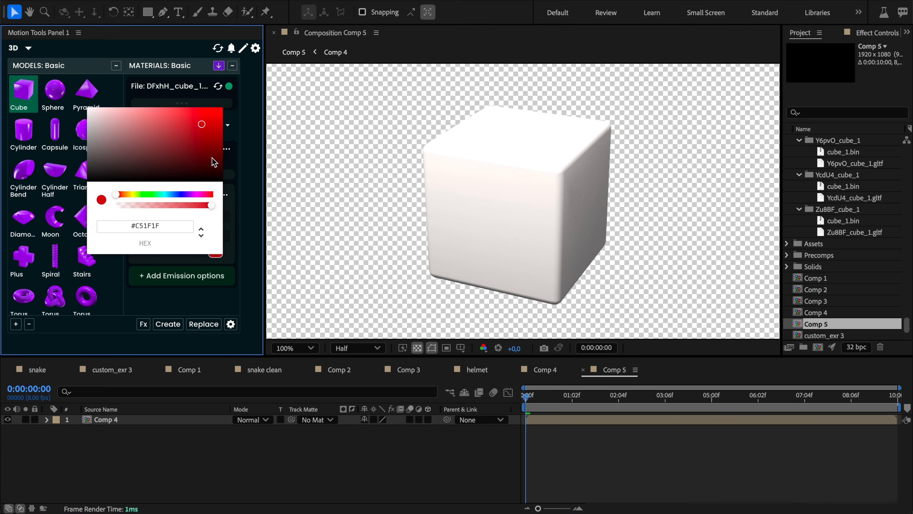
pyautogui.click(241, 161)
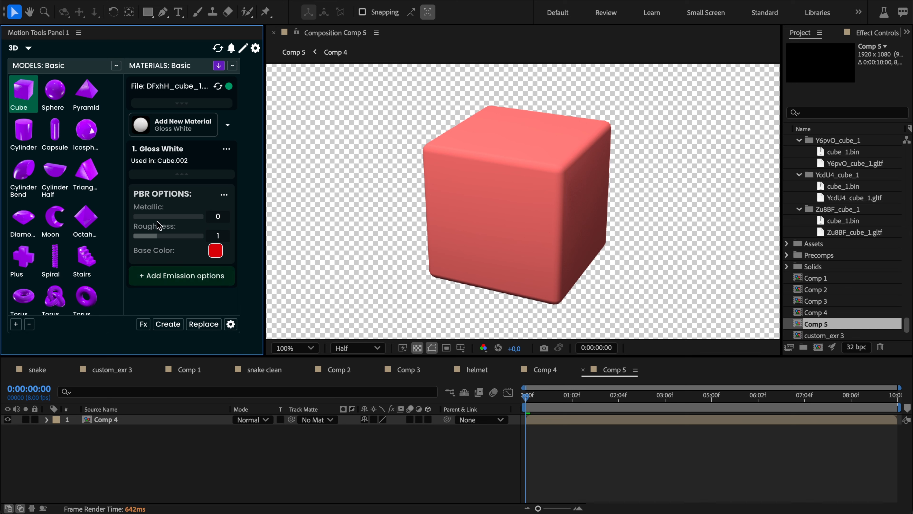
pyautogui.click(145, 216)
pyautogui.moveTo(155, 237)
pyautogui.mouseDown()
pyautogui.moveTo(170, 236)
pyautogui.moveTo(151, 236)
pyautogui.mouseUp()
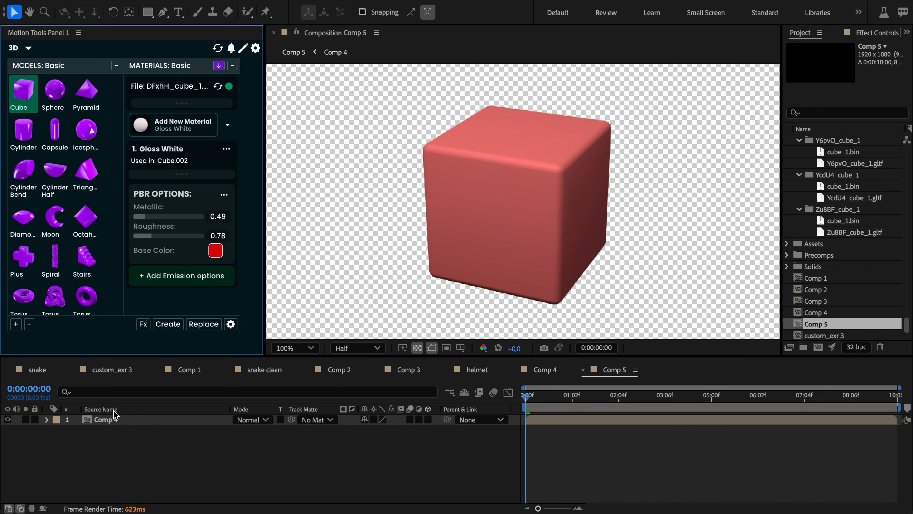
pyautogui.doubleClick(113, 418)
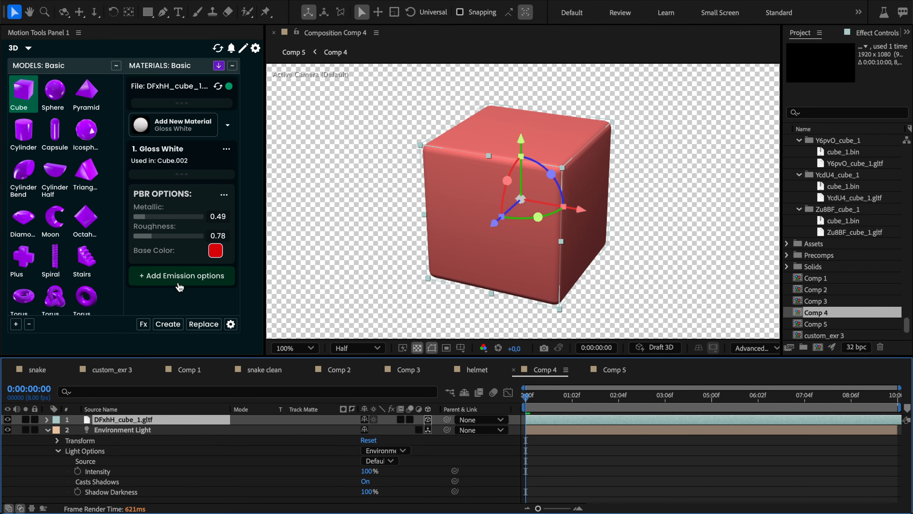
pyautogui.click(232, 66)
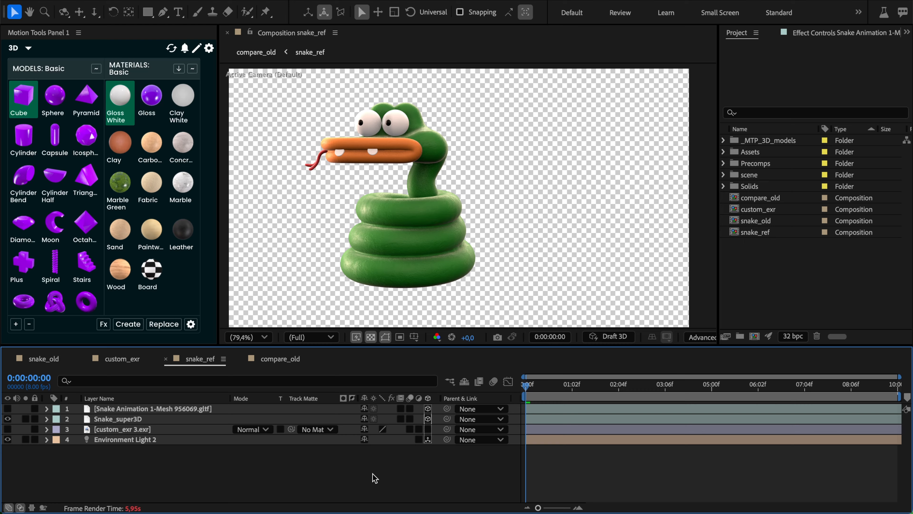
# Select the Snake_super3D model in the snake_ref composition and make the hidden Snake Animation 1-Mesh layer visible.
pyautogui.click(406, 231)
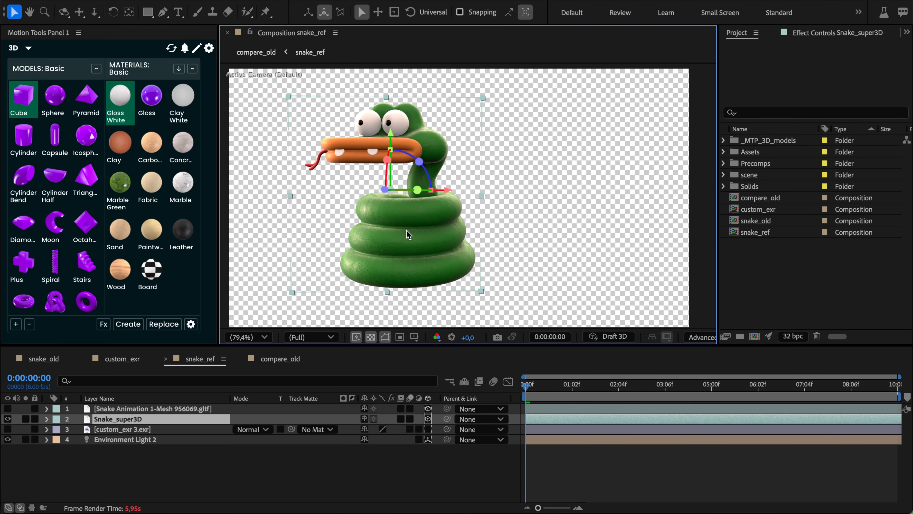
pyautogui.moveTo(417, 189)
pyautogui.mouseDown()
pyautogui.moveTo(359, 190)
pyautogui.moveTo(422, 192)
pyautogui.mouseUp()
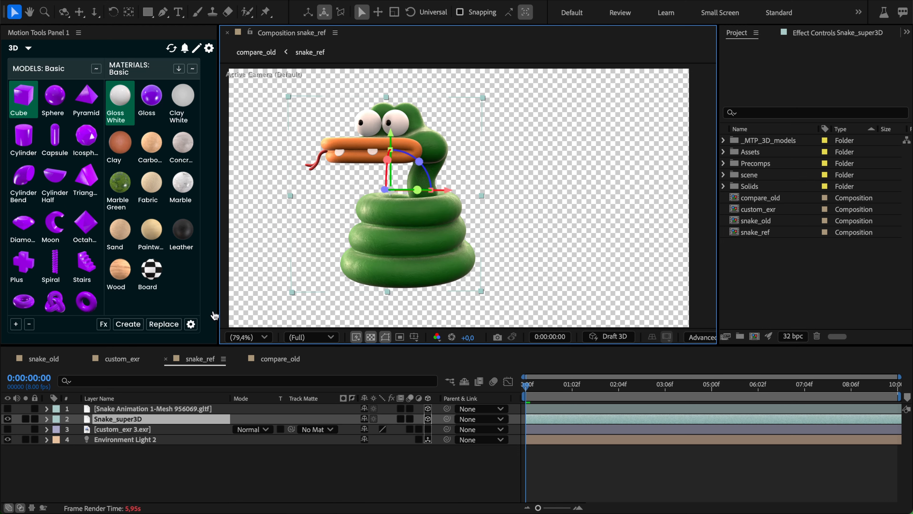
pyautogui.click(7, 409)
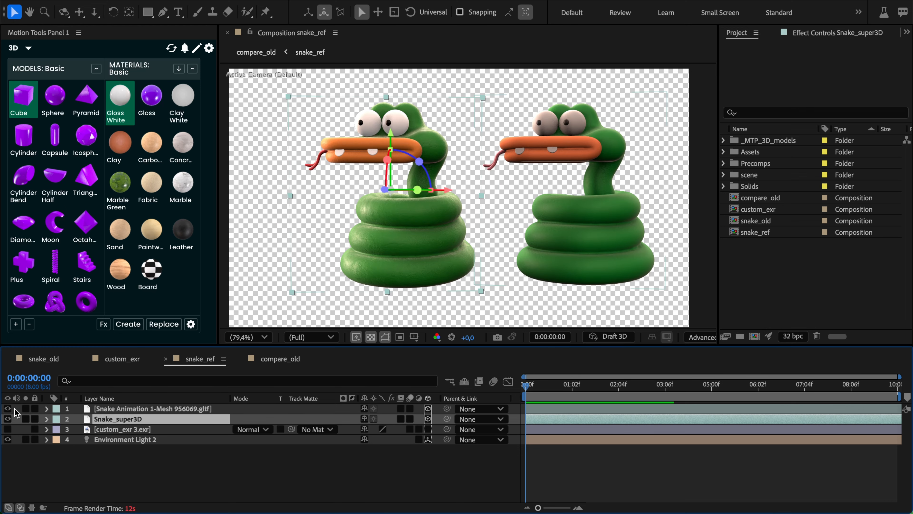
# Rename the Snake Animation 1-Mesh layer as "Snake from womp".
pyautogui.click(587, 162)
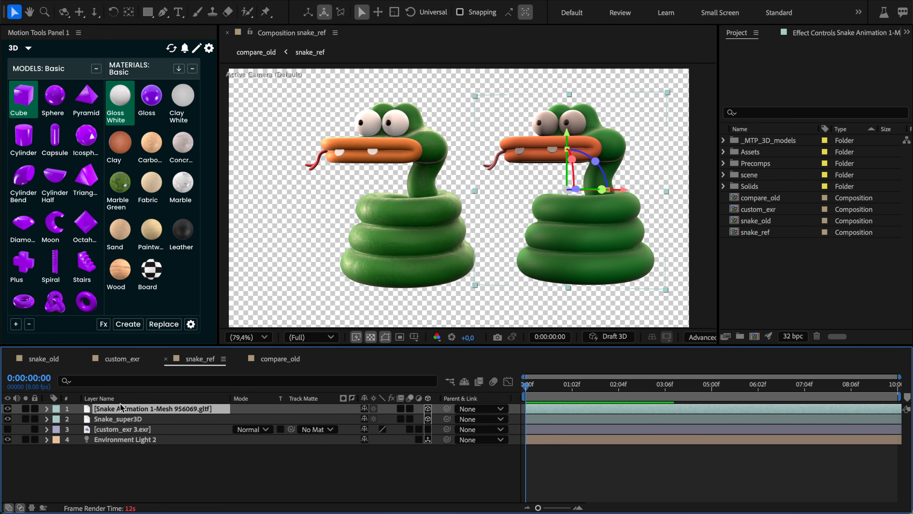
pyautogui.press('Return')
pyautogui.moveTo(121, 409); pyautogui.dragTo(243, 410)
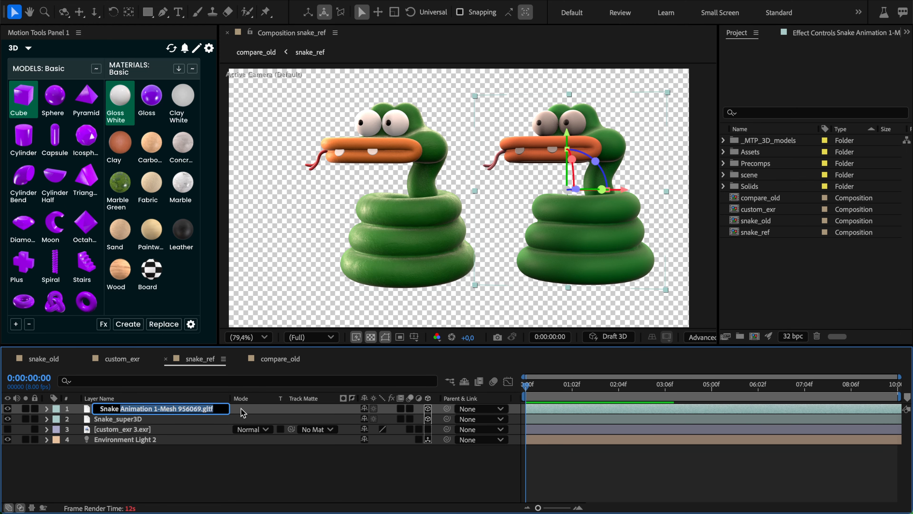
pyautogui.write('from womp')
pyautogui.press('Return')
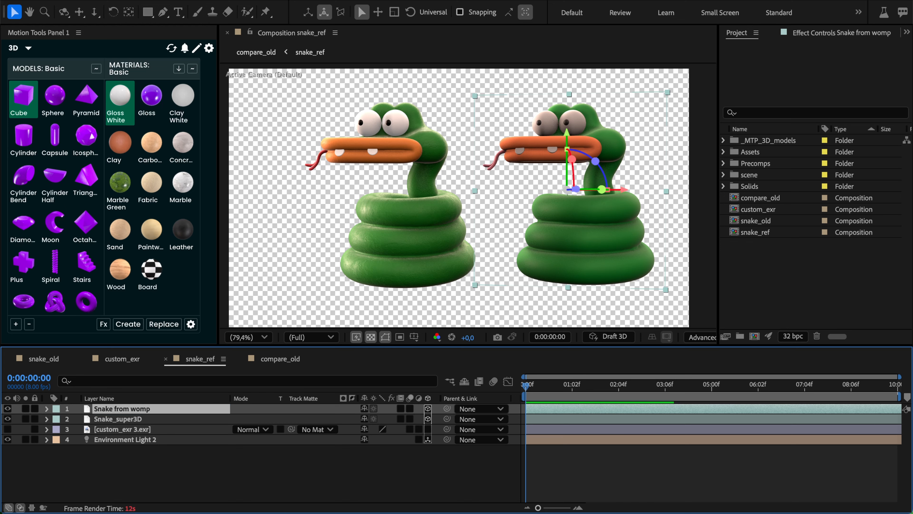
# Compare the surface shading of the two snake models side by side in snake_ref, up close and in full view.
pyautogui.scroll(2, 612, 131)
pyautogui.moveTo(529, 129); pyautogui.dragTo(632, 76)
pyautogui.moveTo(643, 165); pyautogui.dragTo(330, 131)
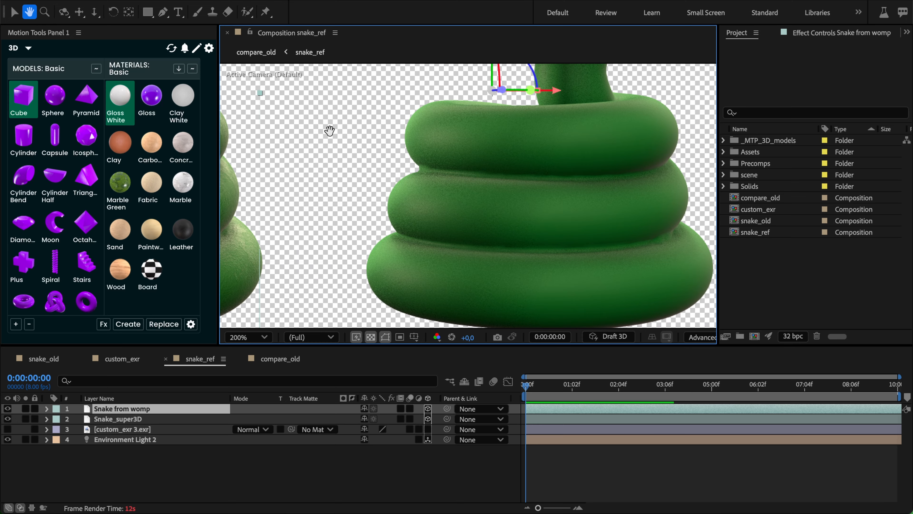
pyautogui.scroll(-2, 554, 141)
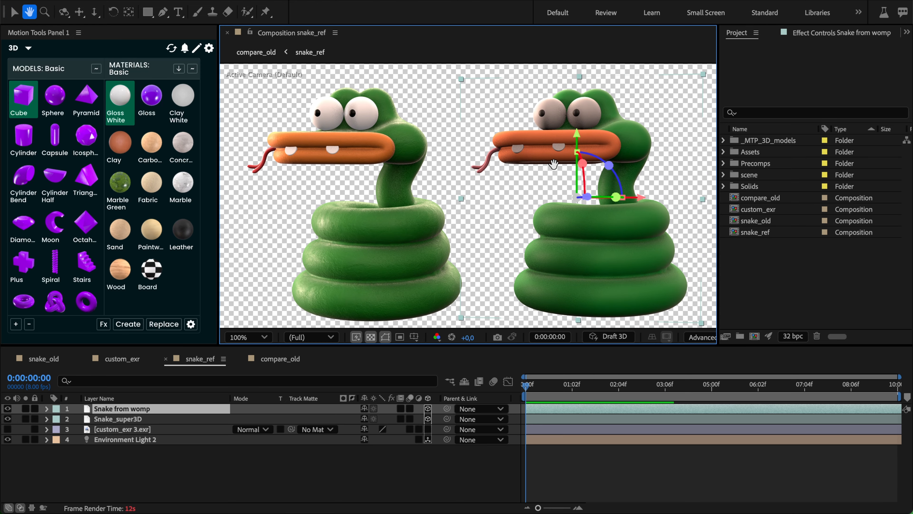
pyautogui.moveTo(554, 164); pyautogui.dragTo(553, 163)
pyautogui.click(252, 337)
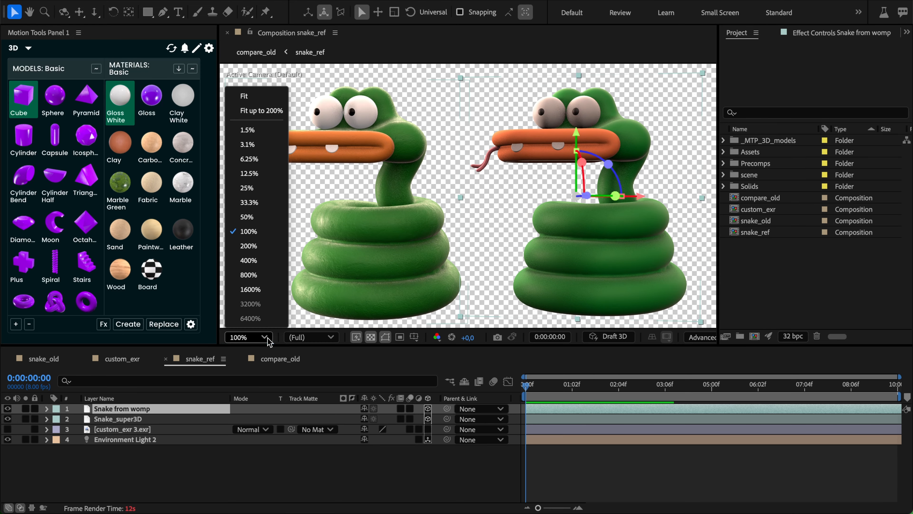
pyautogui.click(275, 96)
pyautogui.click(463, 467)
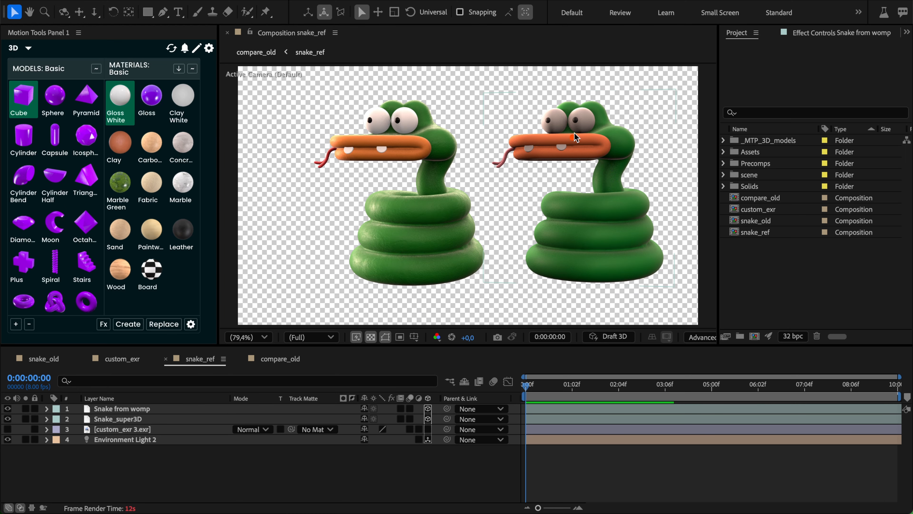
pyautogui.moveTo(555, 186); pyautogui.dragTo(467, 189)
pyautogui.moveTo(494, 175); pyautogui.dragTo(467, 188)
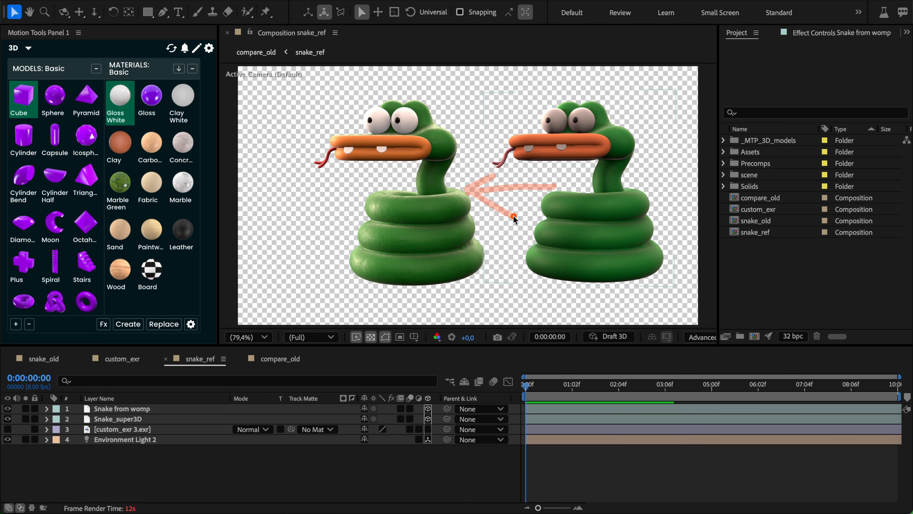
pyautogui.press('h')
pyautogui.moveTo(555, 147); pyautogui.dragTo(526, 158)
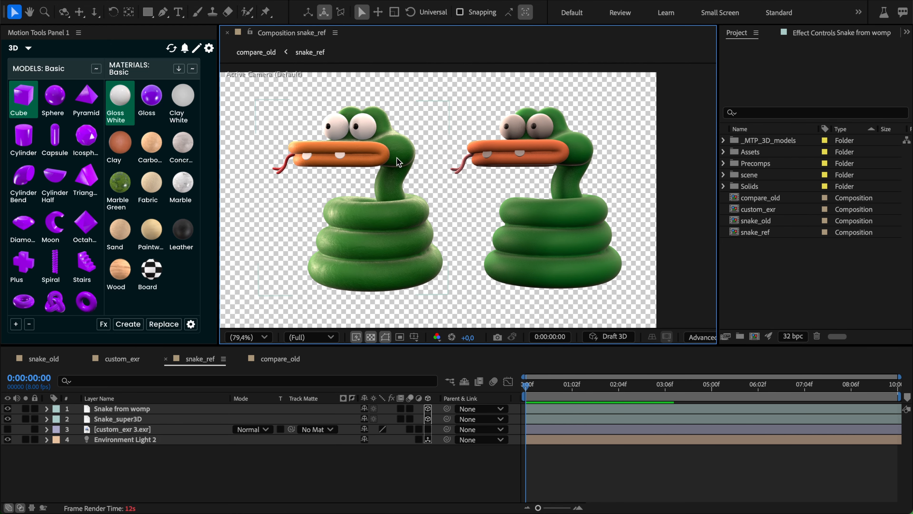
pyautogui.press('space')
pyautogui.moveTo(449, 141)
pyautogui.mouseDown()
pyautogui.moveTo(472, 146)
pyautogui.moveTo(452, 146)
pyautogui.mouseUp()
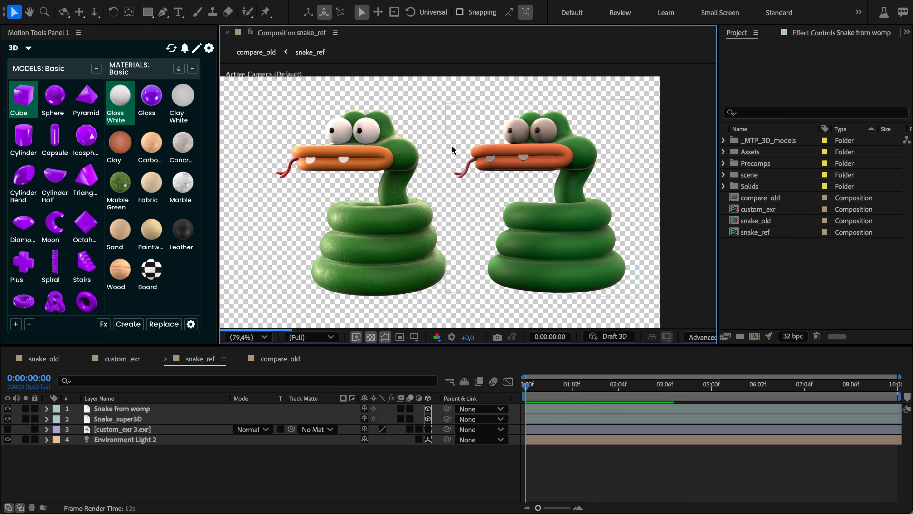
# Undo the rename, placement and import of the Snake Animation 1-Mesh model in snake_ref, cancelling its Model Settings.
pyautogui.click(313, 483)
pyautogui.press('super+z')
pyautogui.press('super+z')
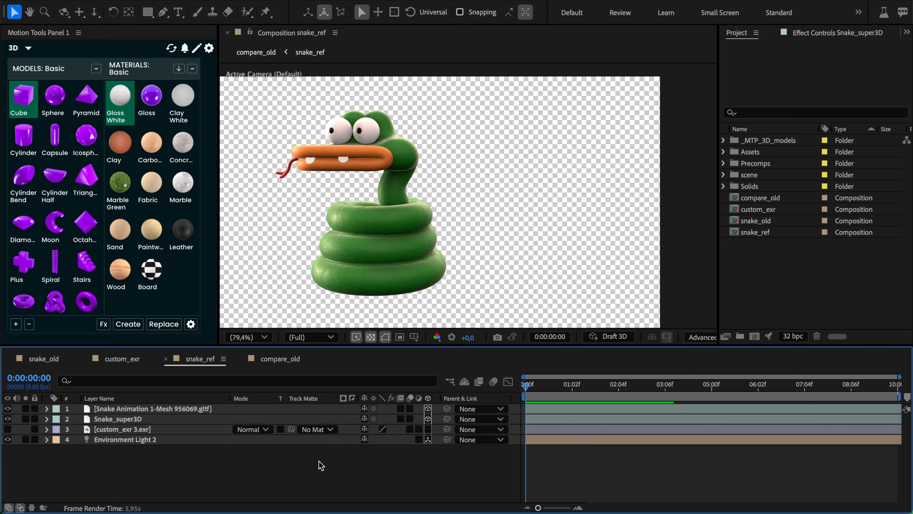
pyautogui.press('super+z')
pyautogui.press('super+z')
pyautogui.press('super+z')
pyautogui.press('super+z')
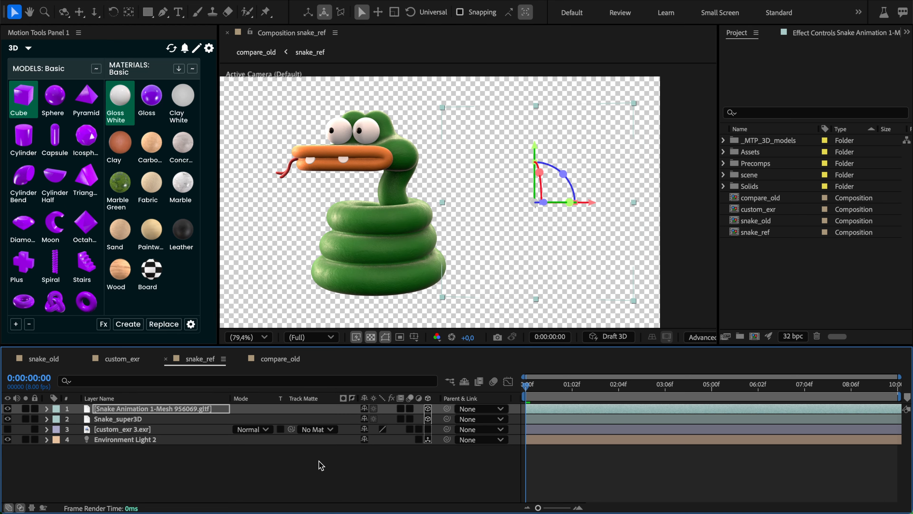
pyautogui.press('super+shift+z')
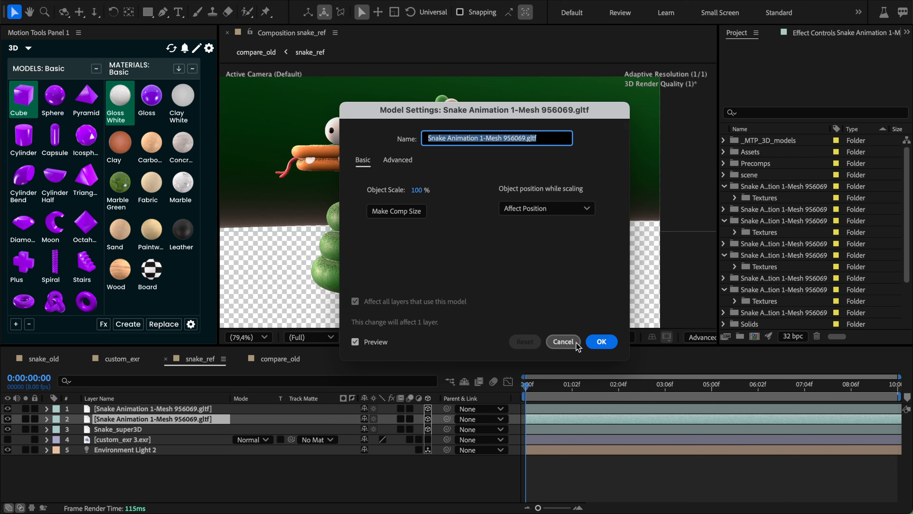
pyautogui.click(567, 341)
pyautogui.press('super+z')
pyautogui.press('super+z')
pyautogui.press('super+z')
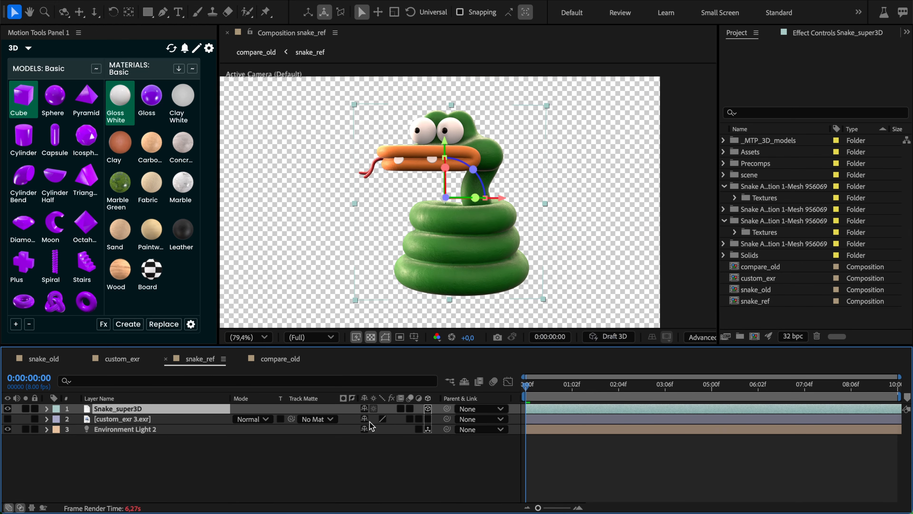
# Create a 1920 x 1080 px composition named Snake with the Advanced 3D renderer.
pyautogui.click(753, 335)
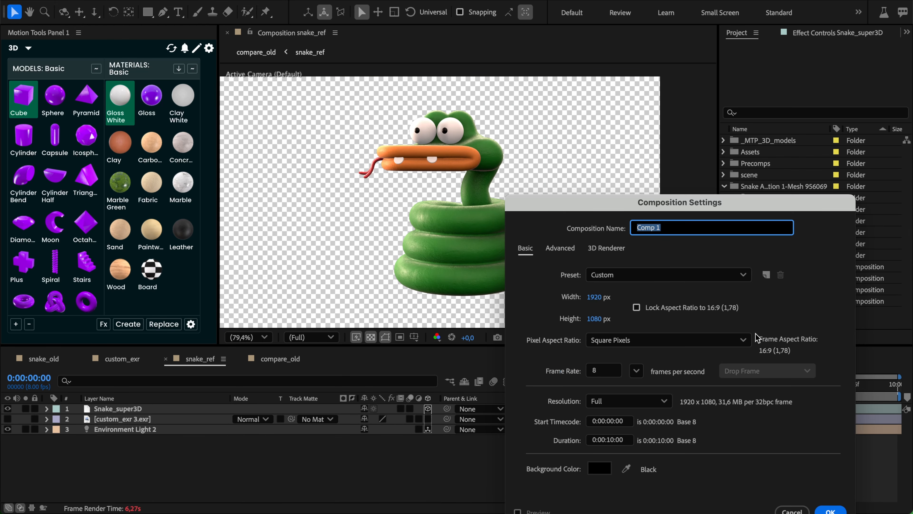
pyautogui.write('Snake')
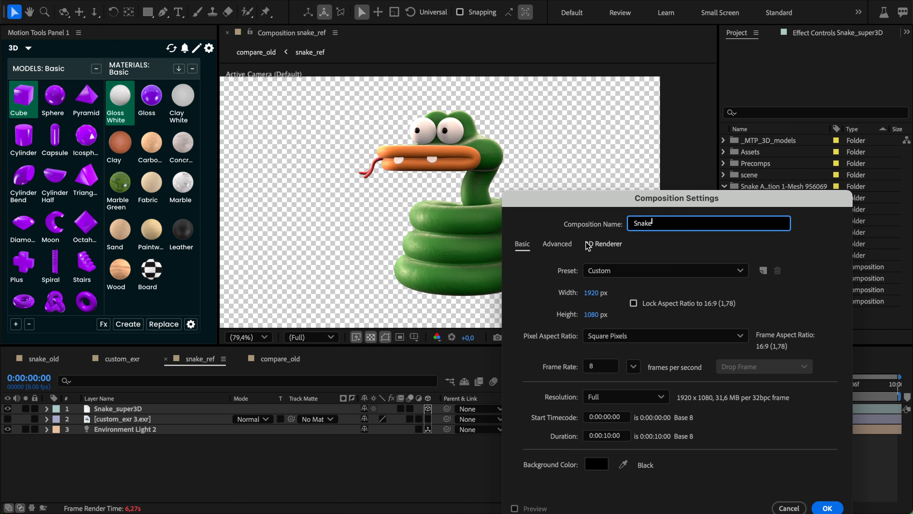
pyautogui.click(600, 244)
pyautogui.click(589, 306)
pyautogui.click(582, 309)
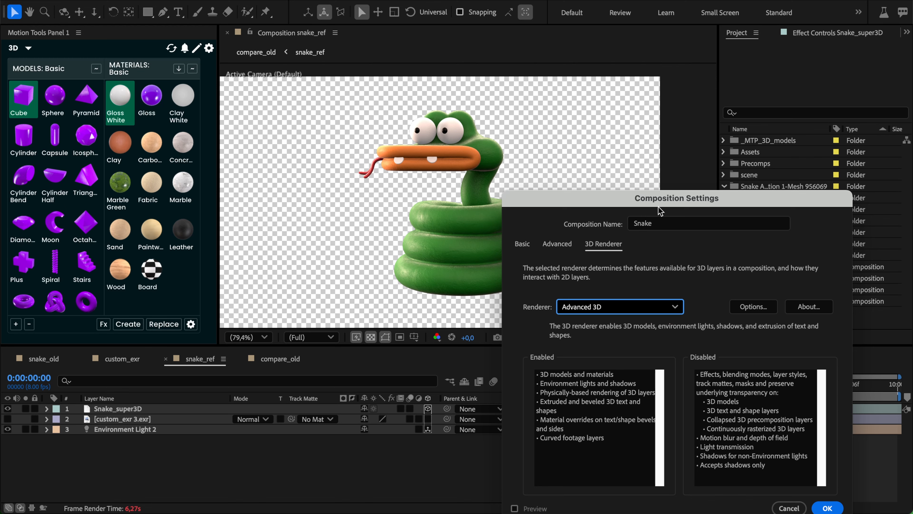
pyautogui.moveTo(655, 199); pyautogui.dragTo(655, 167)
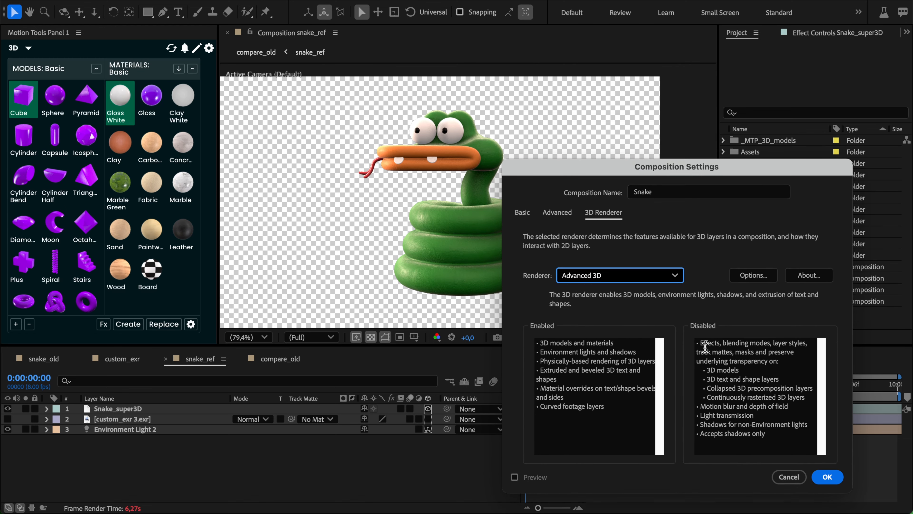
pyautogui.click(827, 477)
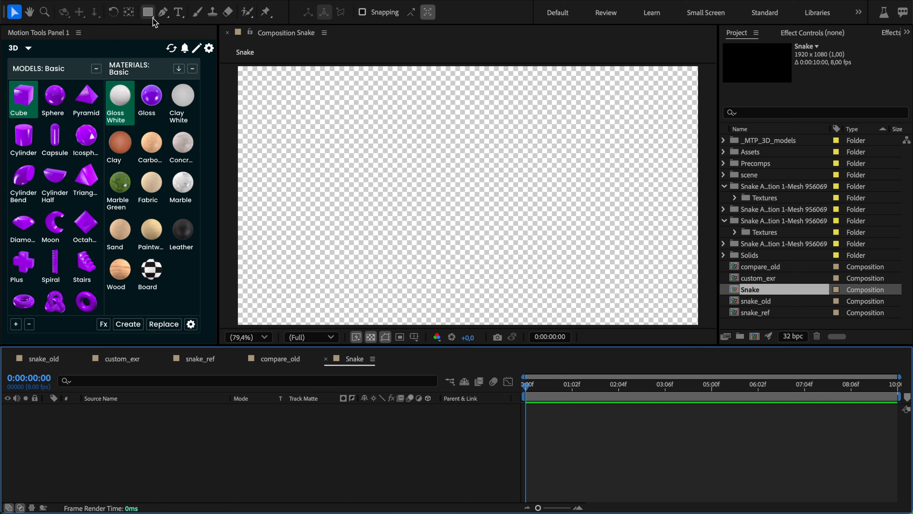
# Draw a rectangle about 565 by 409 px mid-frame, make its layer 3D and set the renderer to Classic 3D.
pyautogui.click(147, 12)
pyautogui.moveTo(394, 152)
pyautogui.mouseDown()
pyautogui.moveTo(422, 182)
pyautogui.moveTo(574, 263)
pyautogui.moveTo(529, 249)
pyautogui.mouseUp()
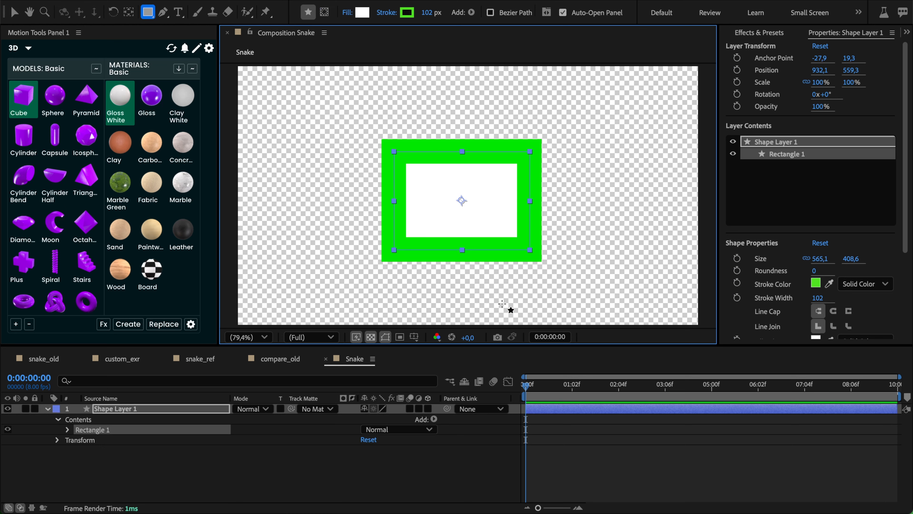
pyautogui.click(428, 409)
pyautogui.click(701, 337)
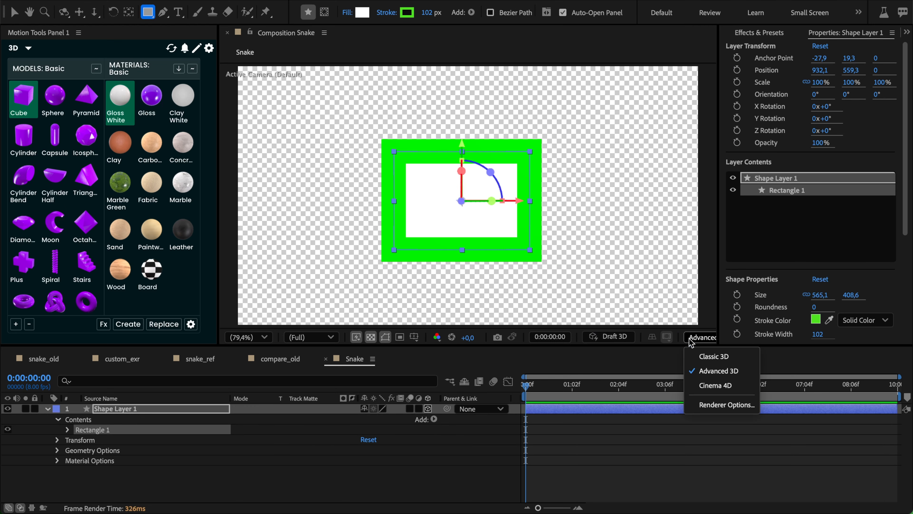
pyautogui.click(703, 356)
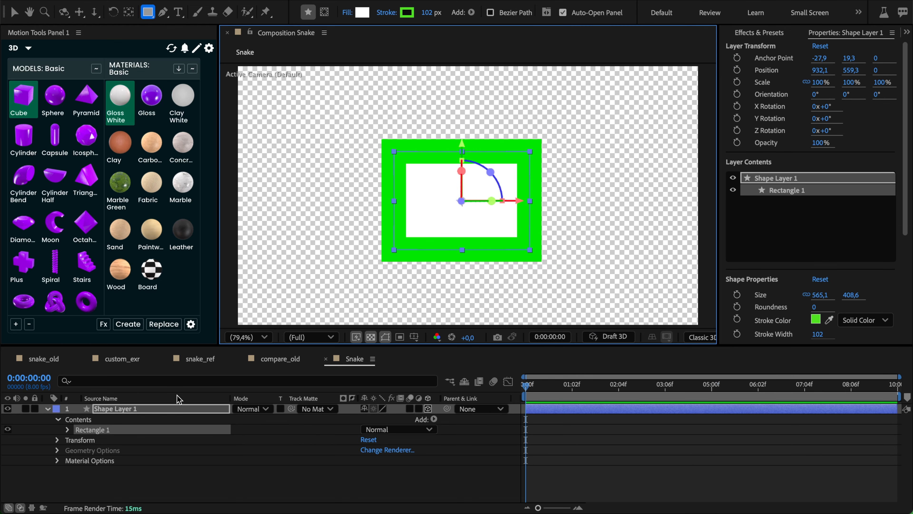
# Try rotating Shape Layer 1 about its X axis, and undo everything back to the empty Snake composition.
pyautogui.click(166, 409)
pyautogui.press('r')
pyautogui.moveTo(369, 428); pyautogui.dragTo(402, 434)
pyautogui.hotkey('ctrl', 'z')
pyautogui.hotkey('ctrl', 'z')
pyautogui.hotkey('ctrl', 'z')
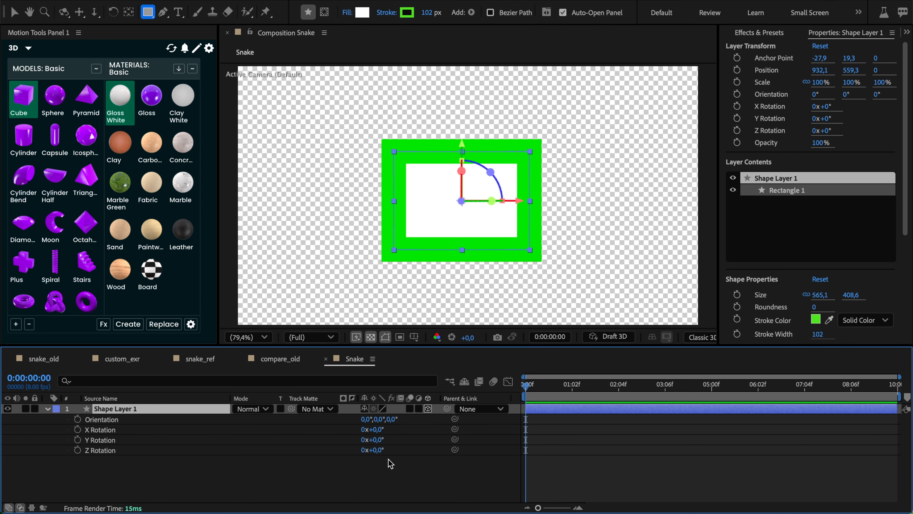
pyautogui.hotkey('ctrl', 'z')
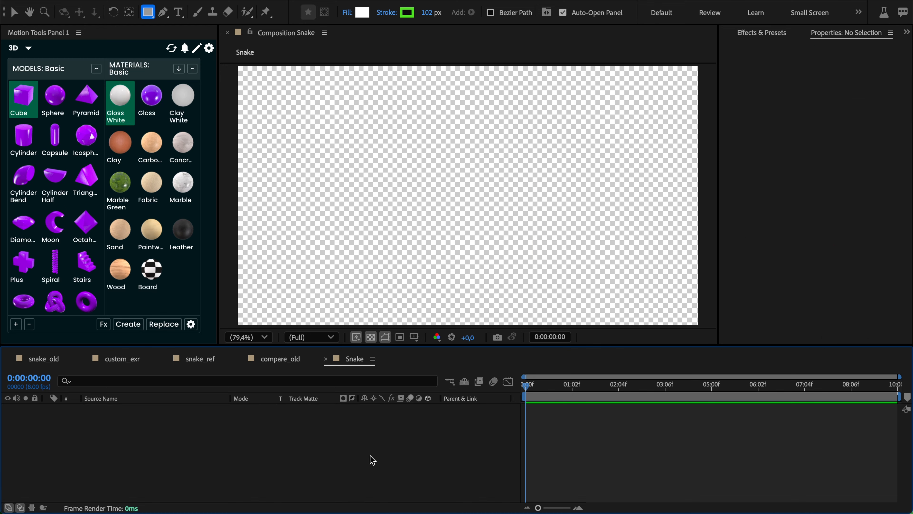
# Restore the rectangle, make it 3D to view the available renderers, and delete the shape layer.
pyautogui.hotkey('ctrl', 'shift', 'z')
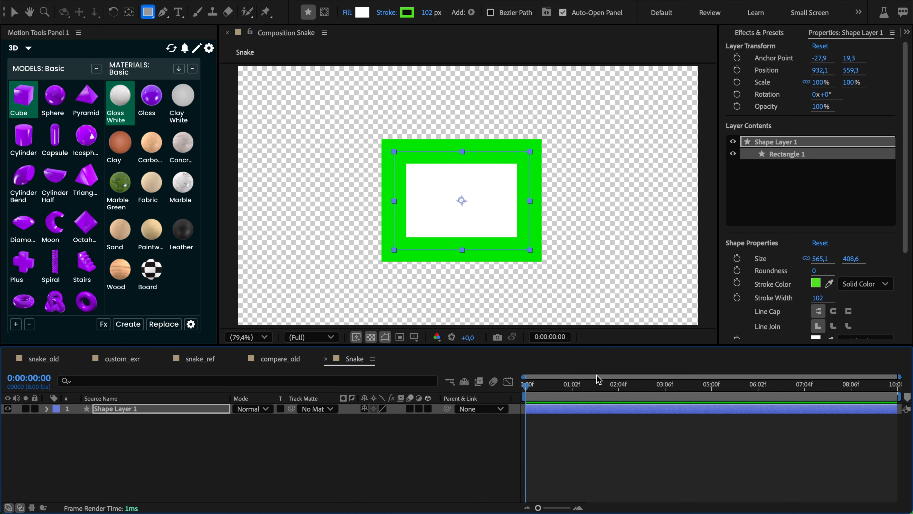
pyautogui.click(428, 408)
pyautogui.click(703, 337)
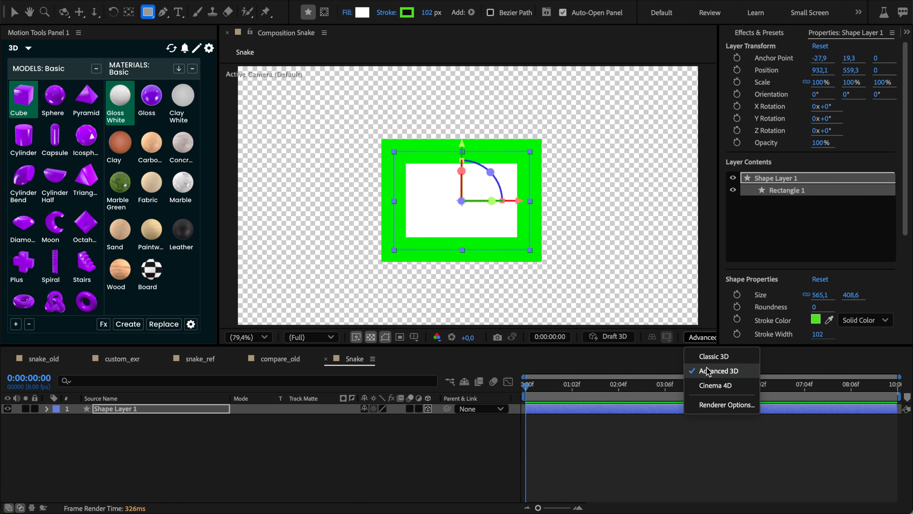
pyautogui.click(340, 424)
pyautogui.click(148, 410)
pyautogui.press('Delete')
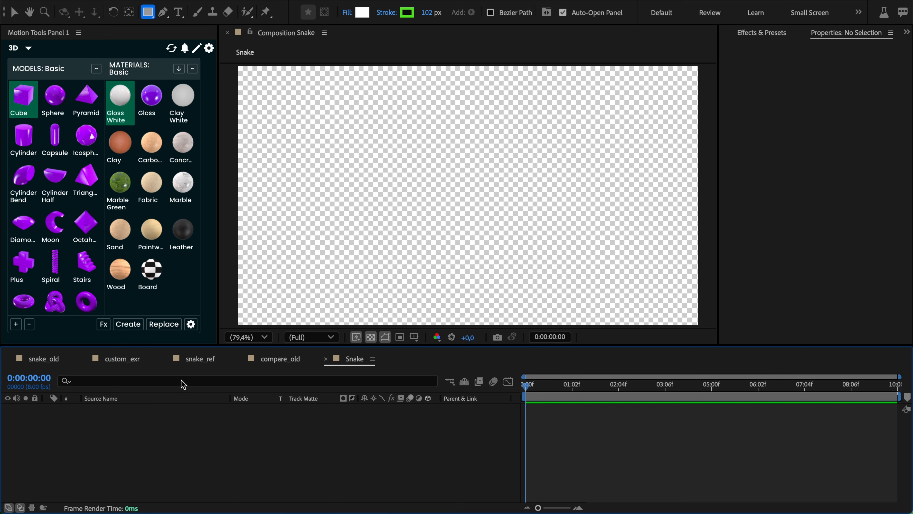
# Collapse the expanded Snake Animation 1-Mesh folders in the project and open the snake_ref composition.
pyautogui.hotkey('ctrl', '0')
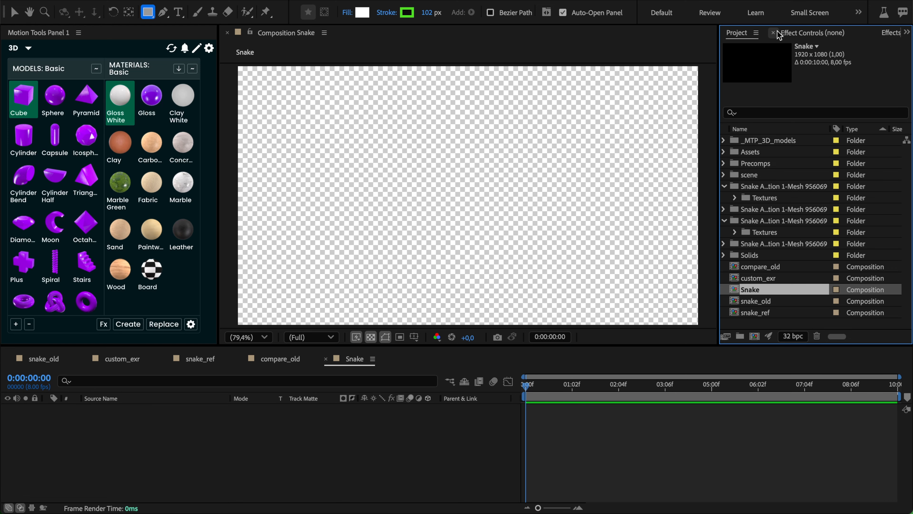
pyautogui.click(724, 187)
pyautogui.click(723, 209)
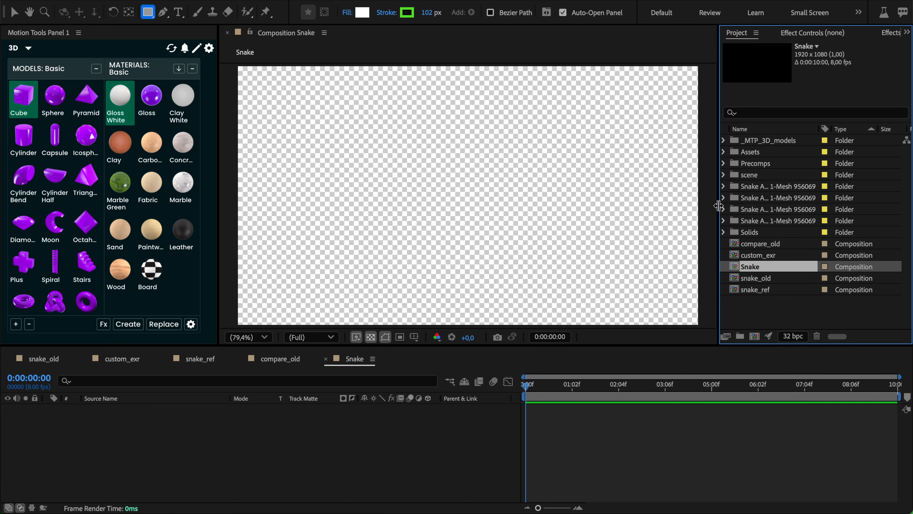
pyautogui.doubleClick(759, 290)
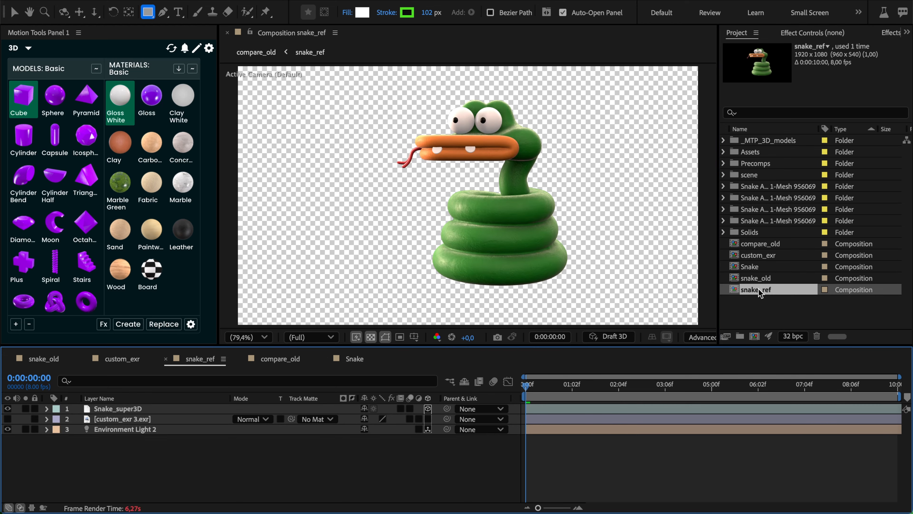
# Open the Snake composition, place snake_ref in the left half of its frame and deselect the layer.
pyautogui.scroll(2, 543, 174)
pyautogui.press('space')
pyautogui.moveTo(510, 215); pyautogui.dragTo(456, 212)
pyautogui.scroll(-1, 457, 213)
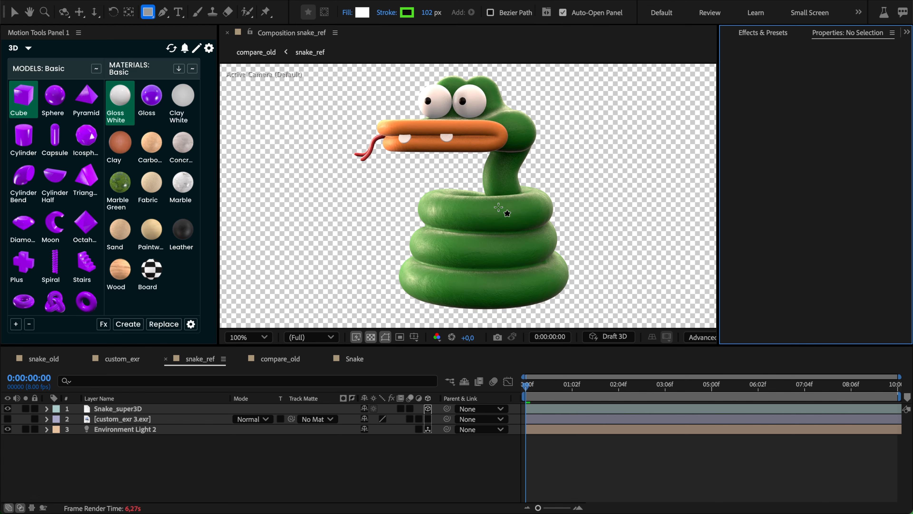
pyautogui.scroll(3, 755, 27)
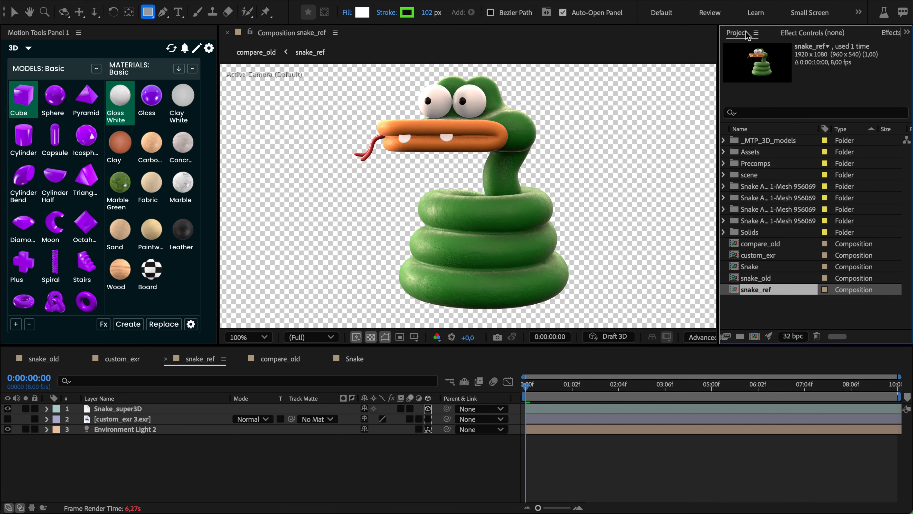
pyautogui.press('v')
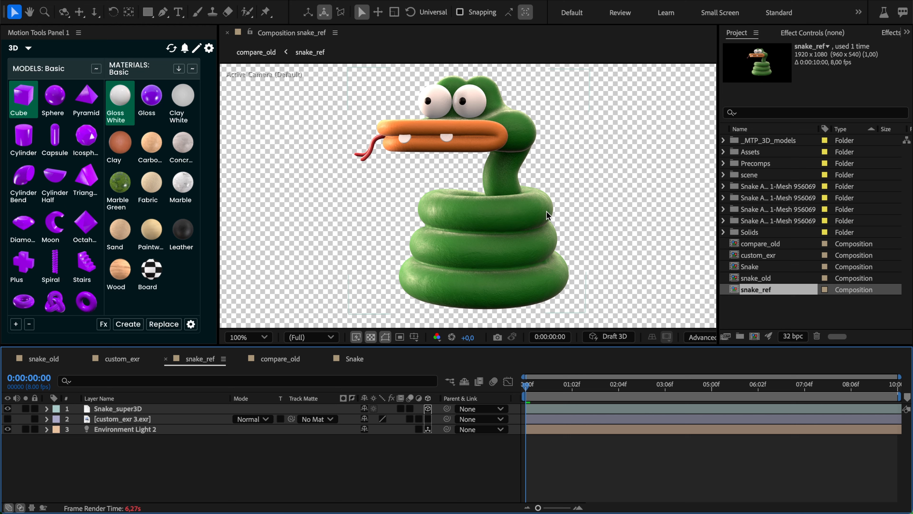
pyautogui.doubleClick(755, 268)
pyautogui.moveTo(756, 289); pyautogui.dragTo(404, 202)
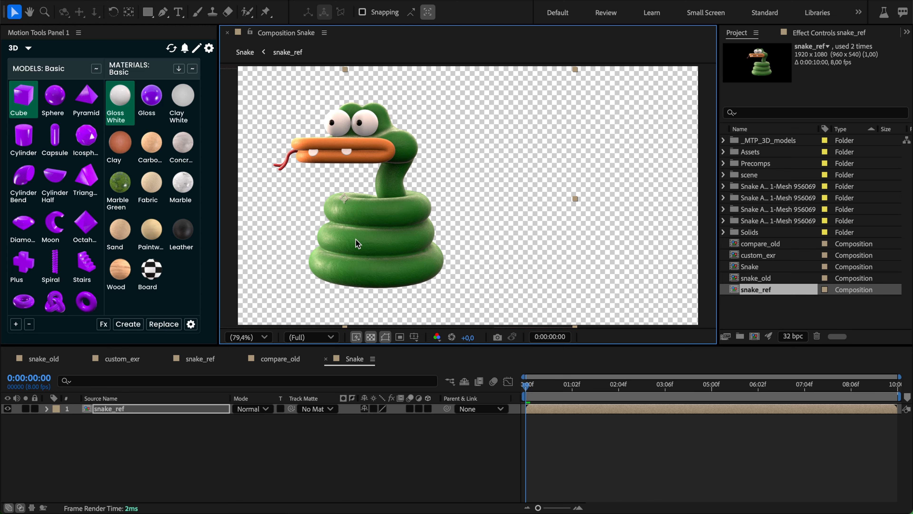
pyautogui.click(198, 438)
# Bring Snake Animation 1-Mesh 956069.gltf from its folder in Finder into the Snake composition and scale it to comp size.
pyautogui.press('super+Tab')
pyautogui.press('super+Tab')
pyautogui.press('super+Tab')
pyautogui.press('super+Tab')
pyautogui.press('super+Tab')
pyautogui.press('super+Tab')
pyautogui.press('super+Tab')
pyautogui.press('super+Tab')
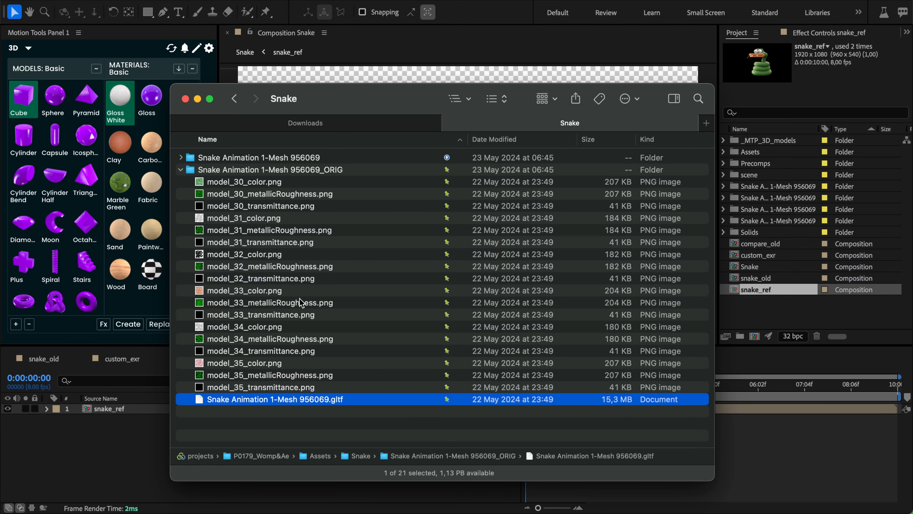
pyautogui.click(180, 170)
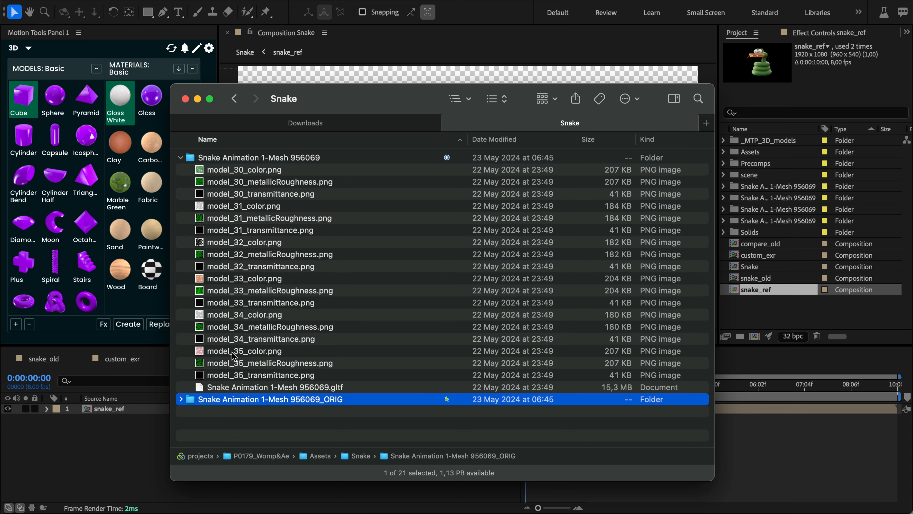
pyautogui.moveTo(224, 387); pyautogui.dragTo(556, 241)
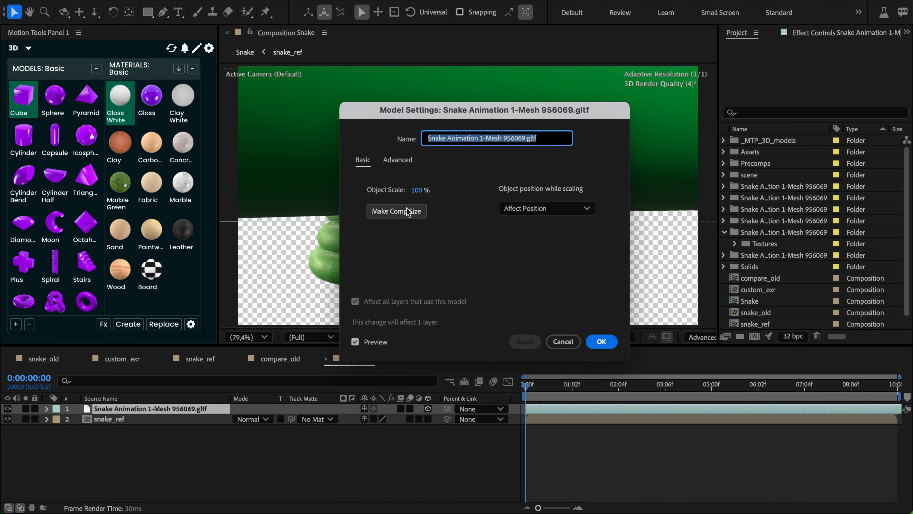
pyautogui.click(407, 207)
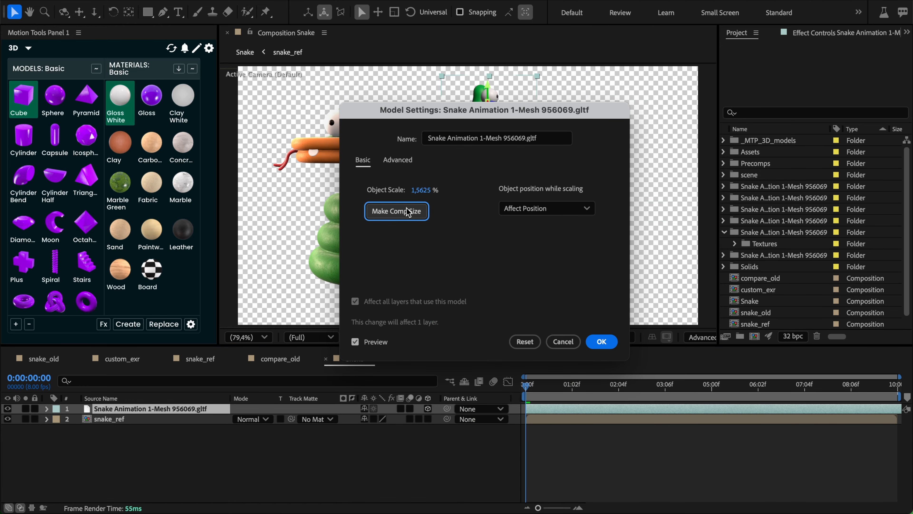
pyautogui.click(602, 342)
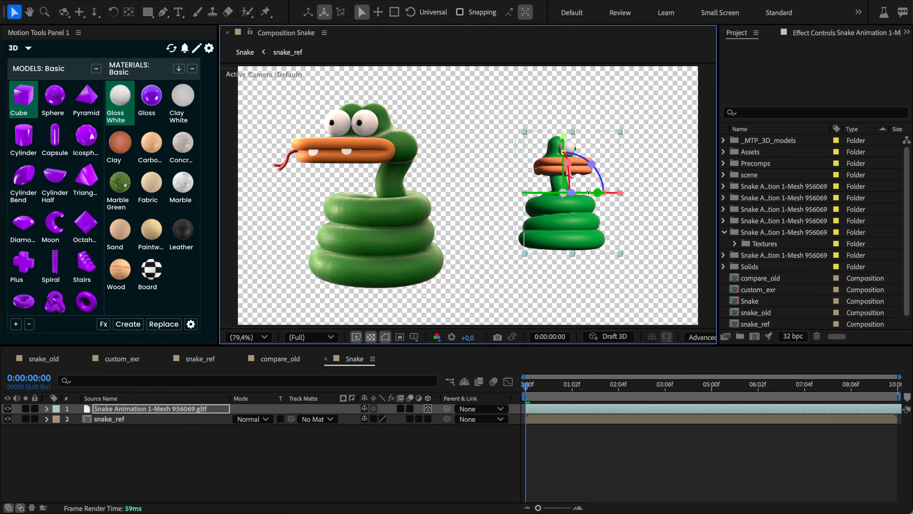
# Rotate the glTF snake to face the same way as the reference, enlarge it to match and position it beside it.
pyautogui.moveTo(598, 192); pyautogui.dragTo(544, 195)
pyautogui.moveTo(503, 133)
pyautogui.mouseDown()
pyautogui.moveTo(494, 127)
pyautogui.moveTo(500, 135)
pyautogui.mouseUp()
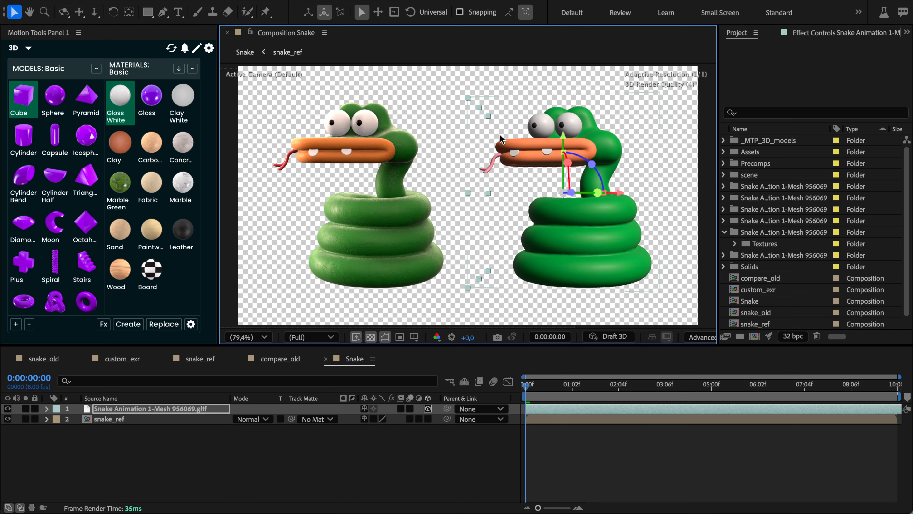
pyautogui.moveTo(581, 242); pyautogui.dragTo(567, 239)
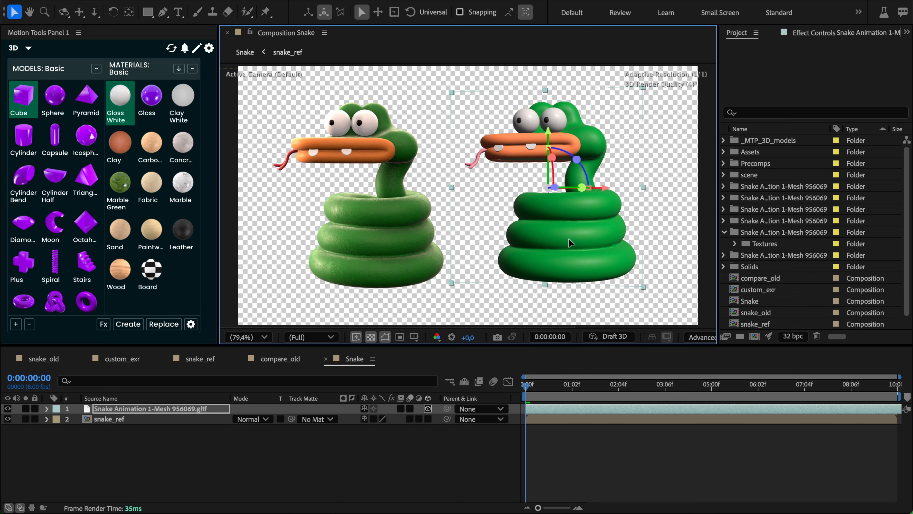
# View the available 3D renderers and widen the composition viewer.
pyautogui.click(701, 337)
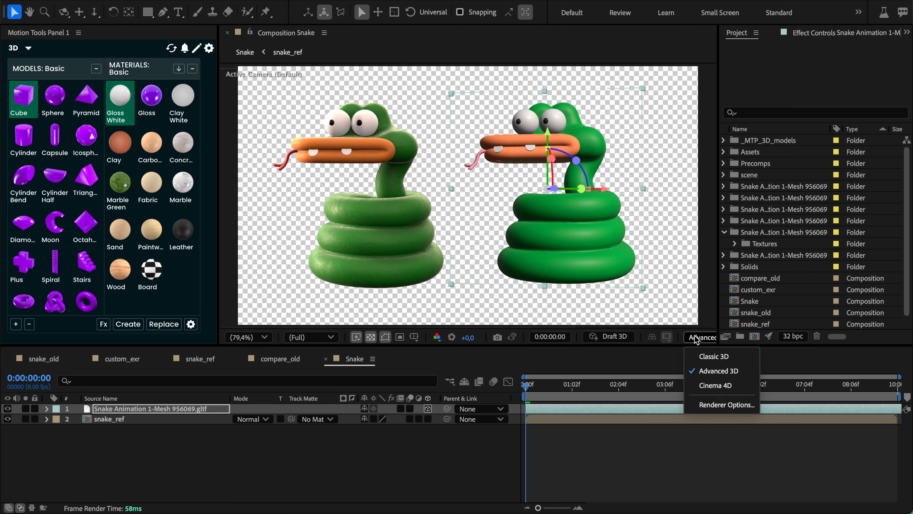
pyautogui.click(701, 337)
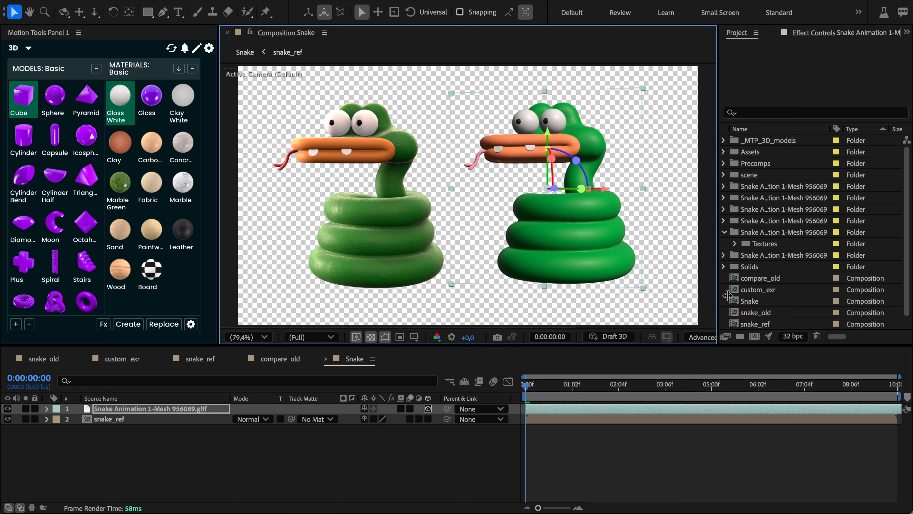
pyautogui.moveTo(719, 298); pyautogui.dragTo(769, 299)
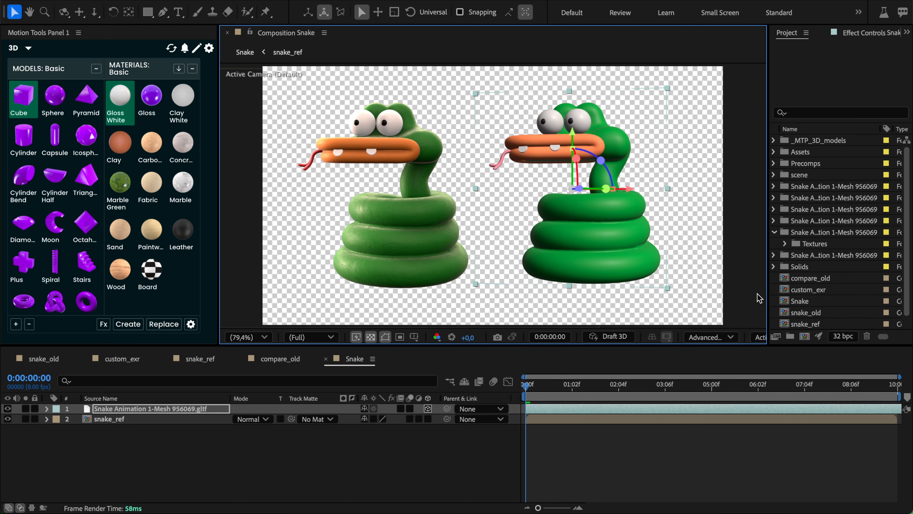
# Examine the reference snake's surface up close and compare it with the imported model.
pyautogui.scroll(2, 522, 230)
pyautogui.press('h')
pyautogui.moveTo(522, 230); pyautogui.dragTo(703, 319)
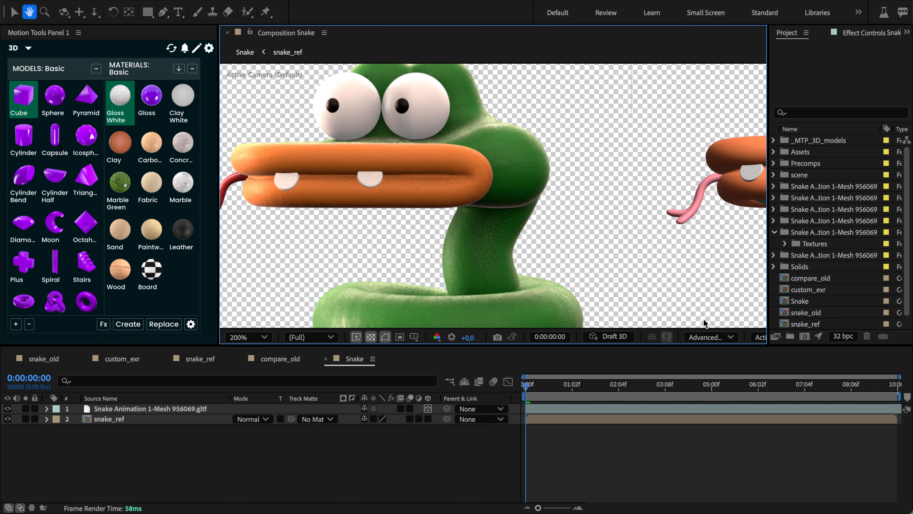
pyautogui.press('v')
pyautogui.scroll(-2, 581, 250)
pyautogui.scroll(-2, 495, 193)
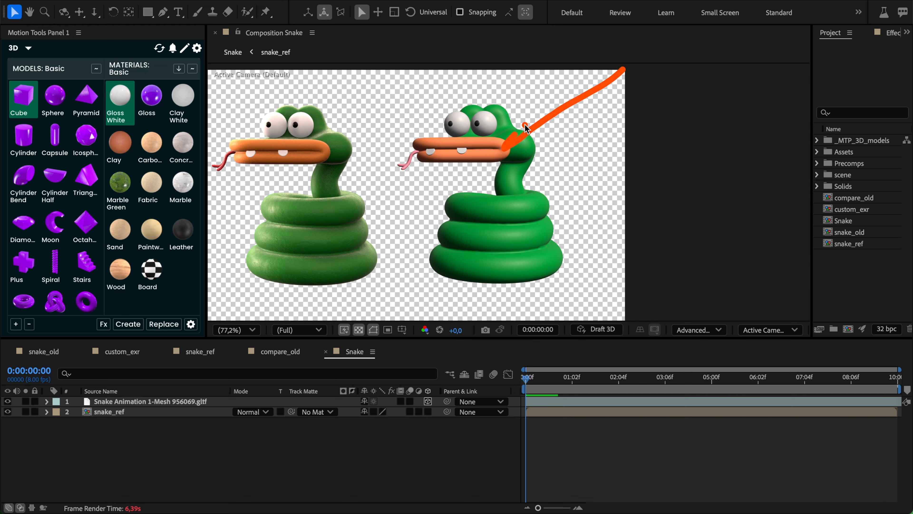
pyautogui.click(608, 216)
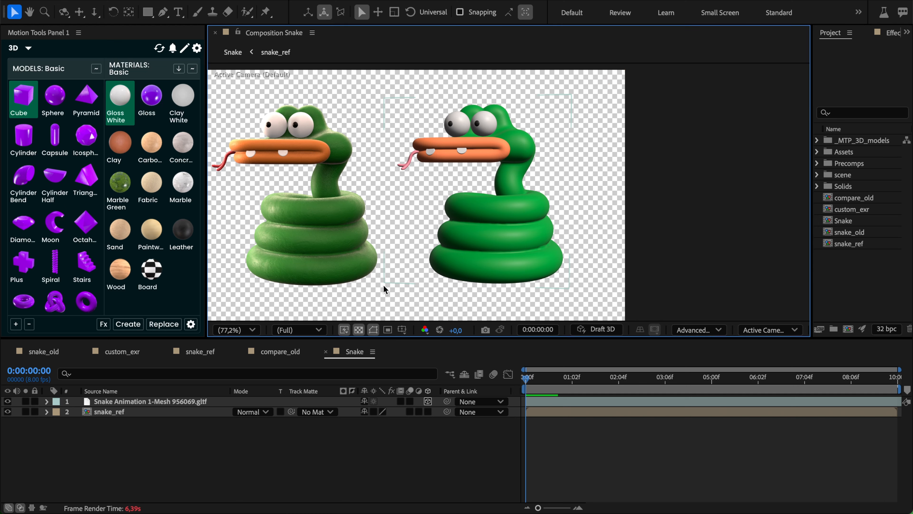
# Add a Spot light named Spot Light 1 with 100% intensity and Inverse Square Clamped falloff.
pyautogui.rightClick(235, 426)
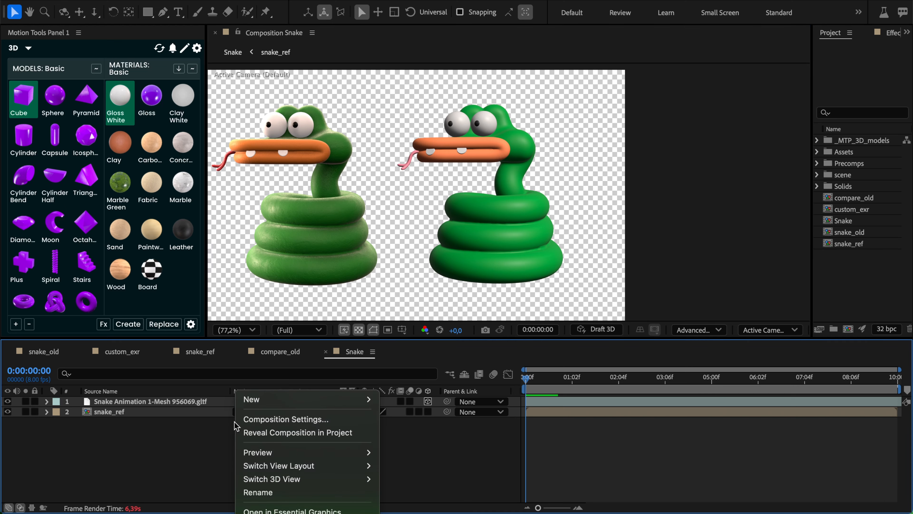
pyautogui.moveTo(262, 403)
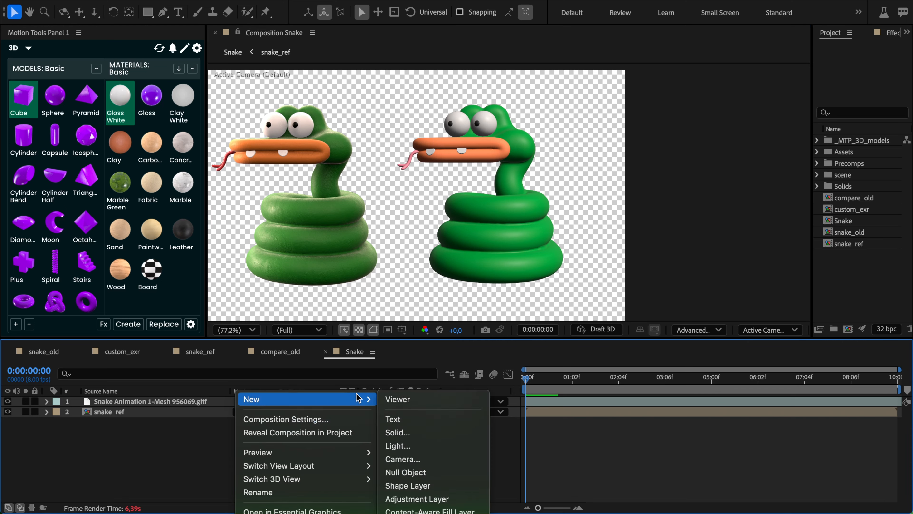
pyautogui.click(426, 445)
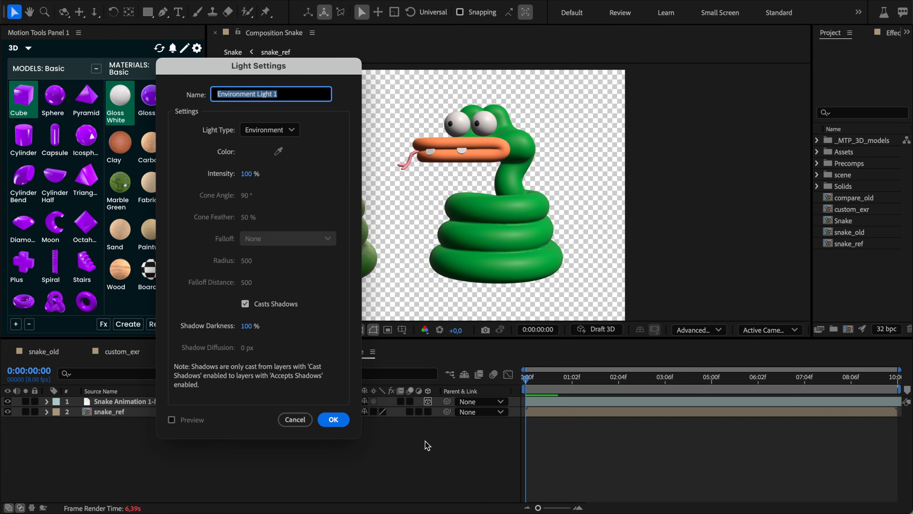
pyautogui.click(270, 133)
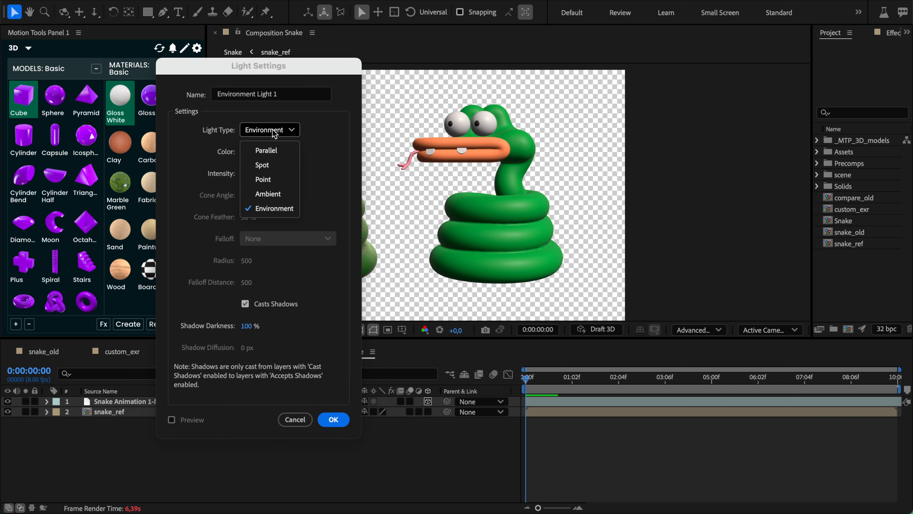
pyautogui.click(263, 165)
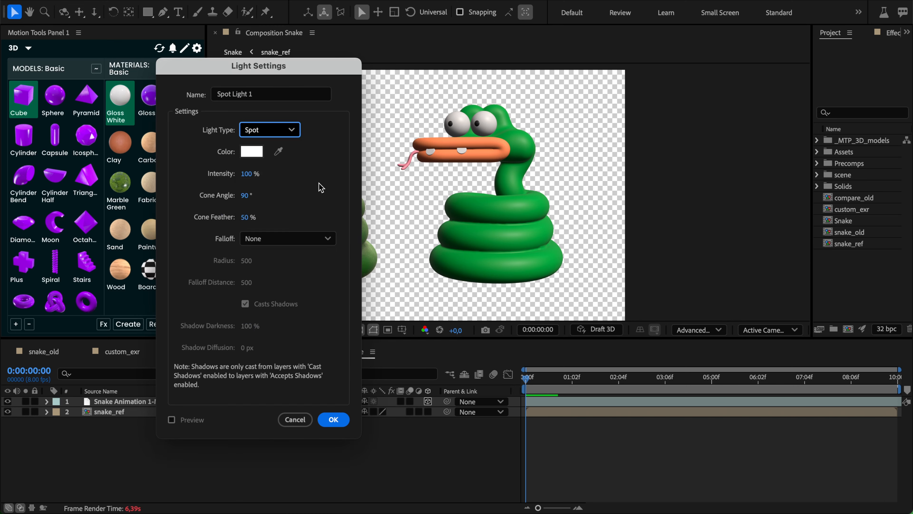
pyautogui.click(315, 238)
pyautogui.click(303, 289)
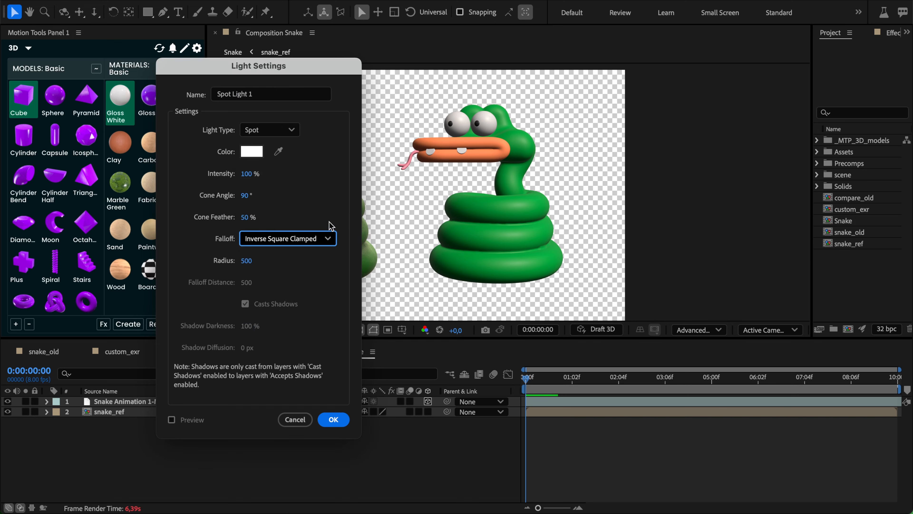
pyautogui.click(333, 420)
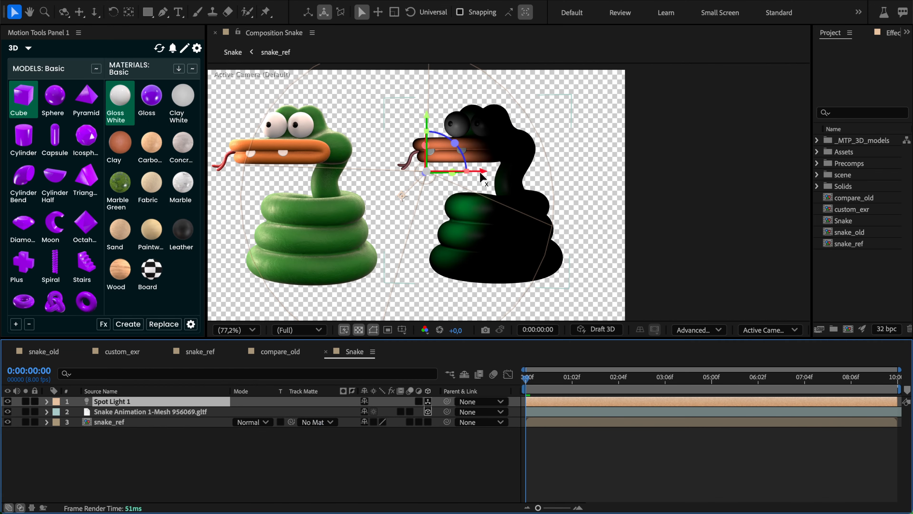
# Move Spot Light 1 over to the glTF snake and expand its Transform and Light Options properties.
pyautogui.moveTo(481, 176); pyautogui.dragTo(536, 166)
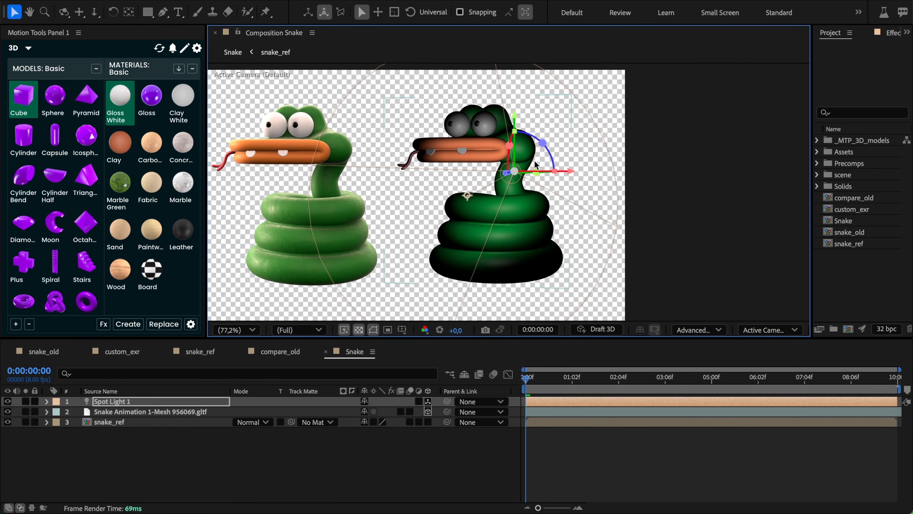
pyautogui.click(46, 402)
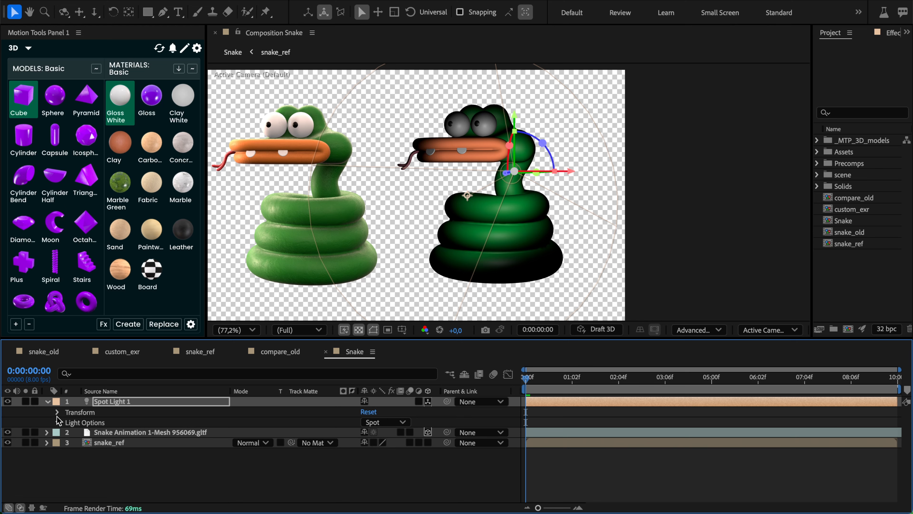
pyautogui.click(57, 422)
pyautogui.click(56, 412)
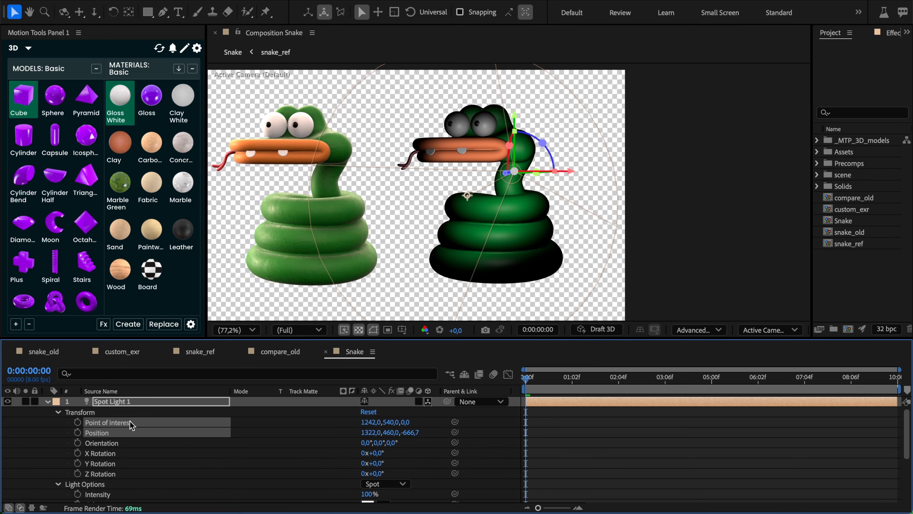
# Adjust Spot Light 1 to a position of 1319, 370, -775.7 and a point of interest of 1242, 540, -88.
pyautogui.click(119, 415)
pyautogui.click(85, 428)
pyautogui.moveTo(366, 421); pyautogui.dragTo(443, 413)
pyautogui.keyDown('shift'); pyautogui.click(108, 432); pyautogui.keyUp('shift')
pyautogui.moveTo(374, 432); pyautogui.dragTo(354, 416)
pyautogui.moveTo(410, 432); pyautogui.dragTo(342, 426)
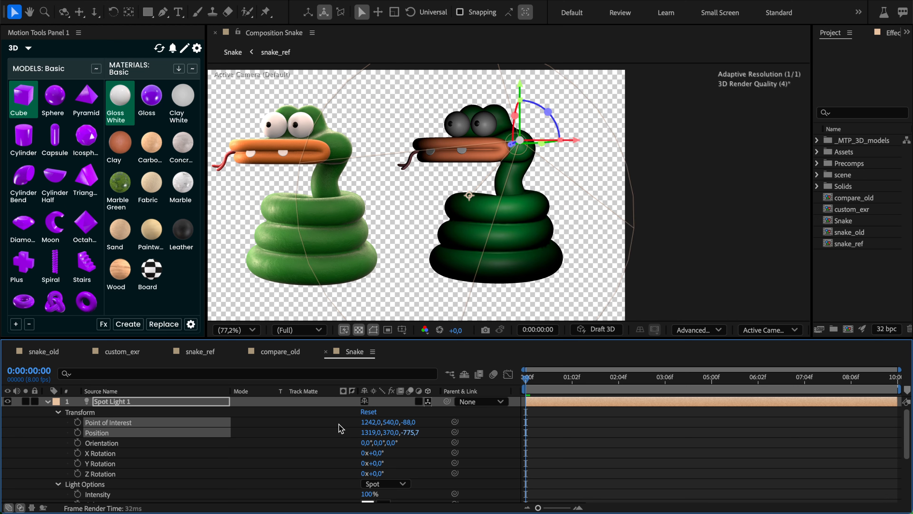
# Copy the glTF model's Position value and paste it into Spot Light 1's Point of Interest.
pyautogui.click(145, 431)
pyautogui.scroll(-4, 129, 433)
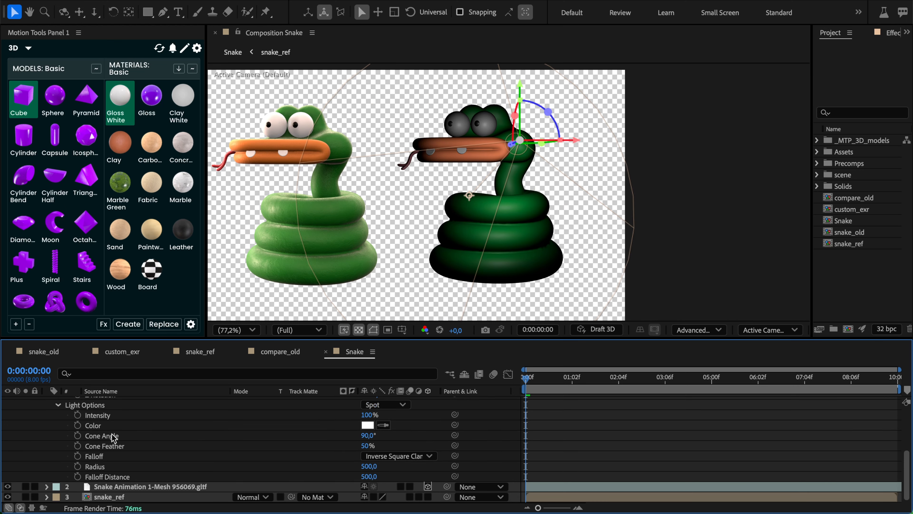
pyautogui.click(47, 486)
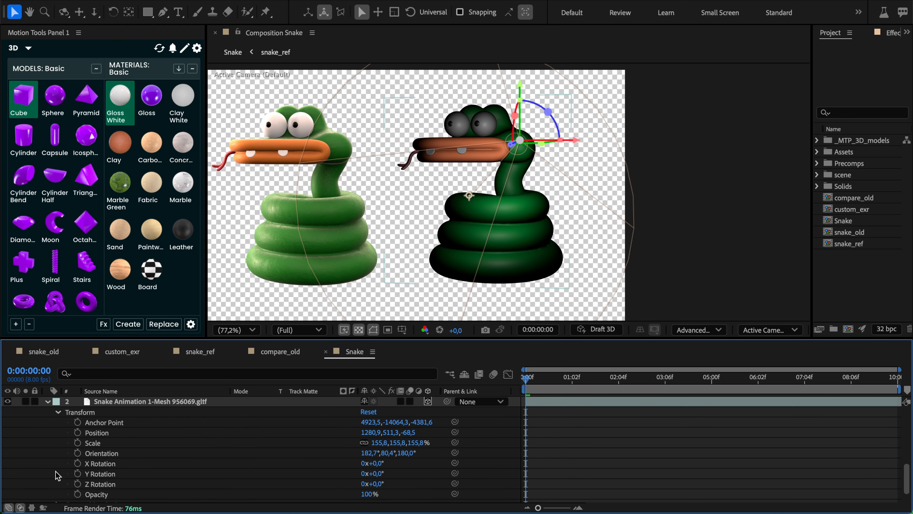
pyautogui.click(117, 404)
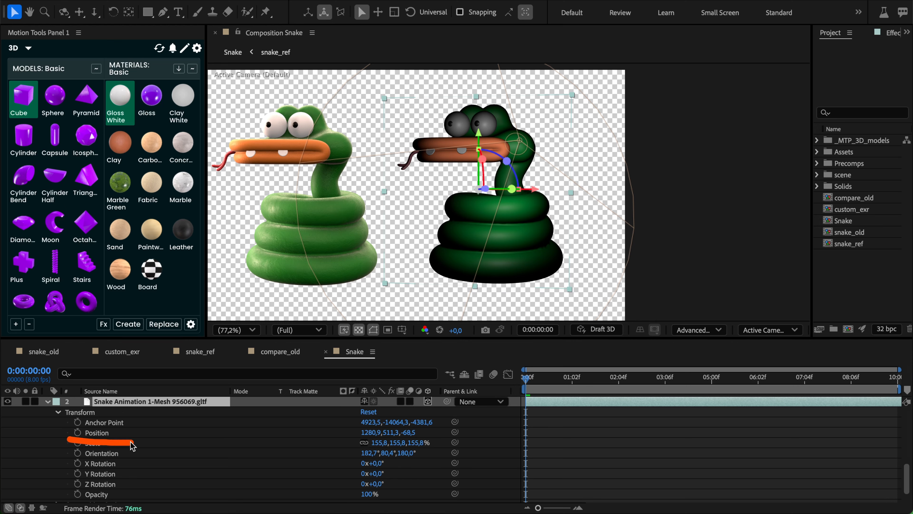
pyautogui.click(102, 433)
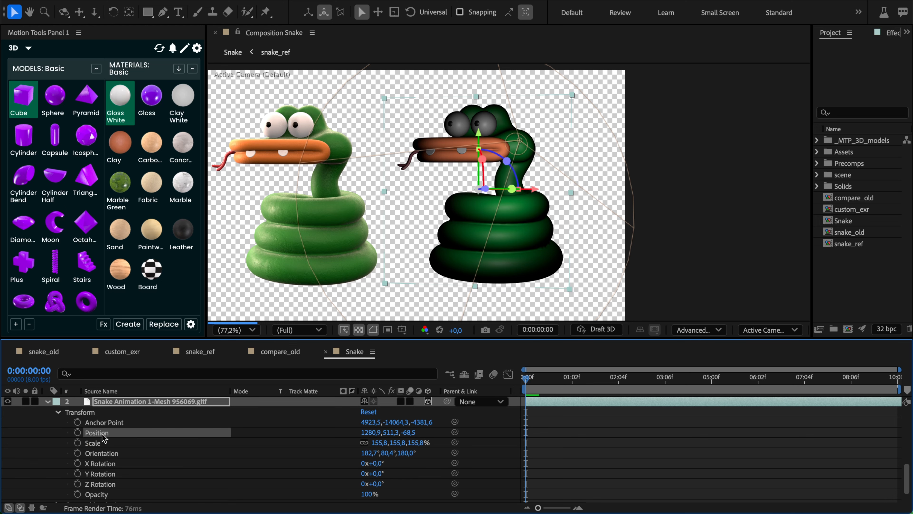
pyautogui.scroll(6, 104, 437)
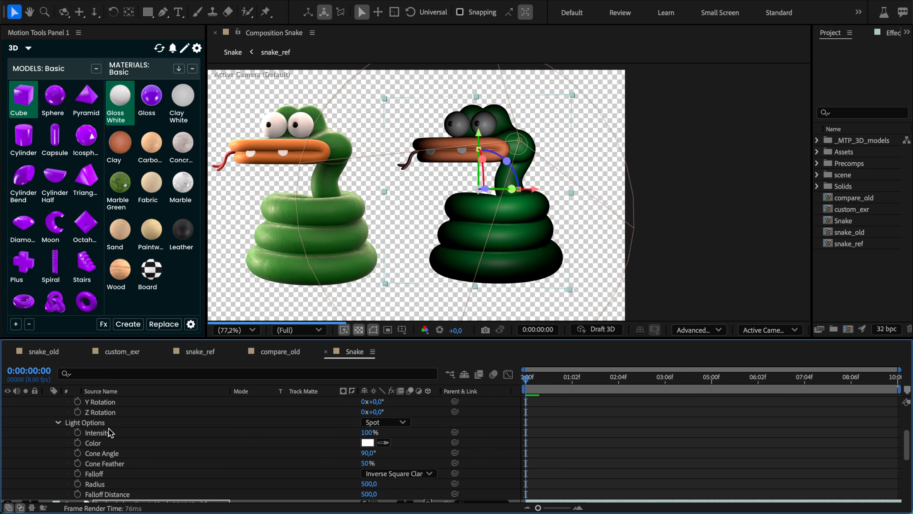
pyautogui.scroll(1, 111, 433)
pyautogui.click(110, 426)
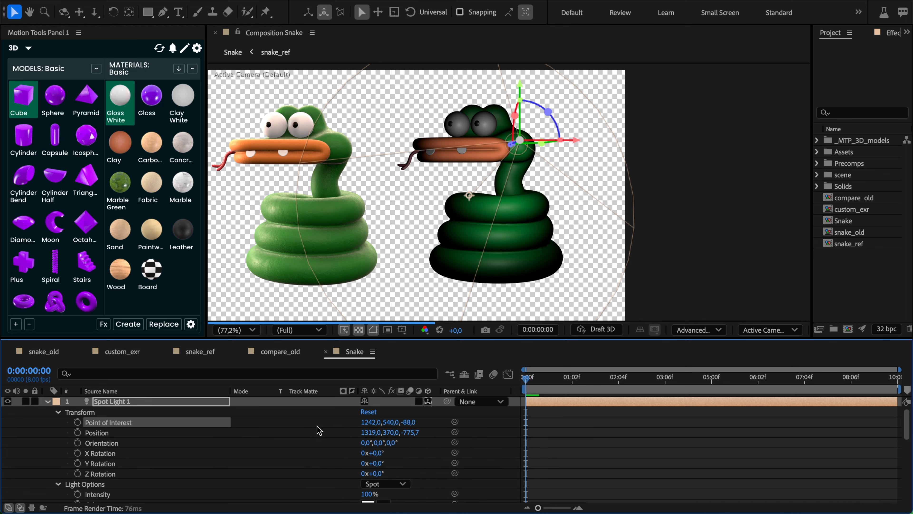
pyautogui.press('super+v')
# Try shifting Spot Light 1's X position to 981 and Y position to 850, undoing each change.
pyautogui.moveTo(365, 434); pyautogui.dragTo(428, 436)
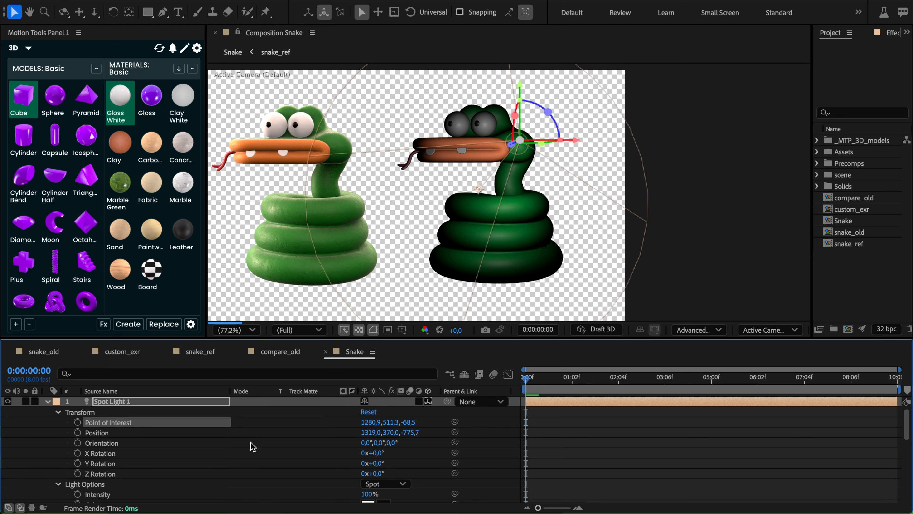
pyautogui.moveTo(369, 432); pyautogui.dragTo(174, 437)
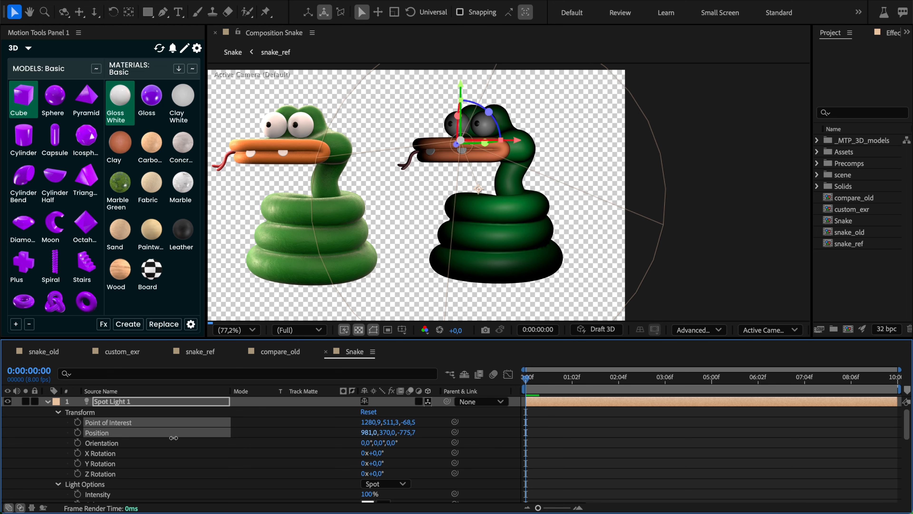
pyautogui.hotkey('ctrl', 'z')
pyautogui.moveTo(388, 432); pyautogui.dragTo(435, 428)
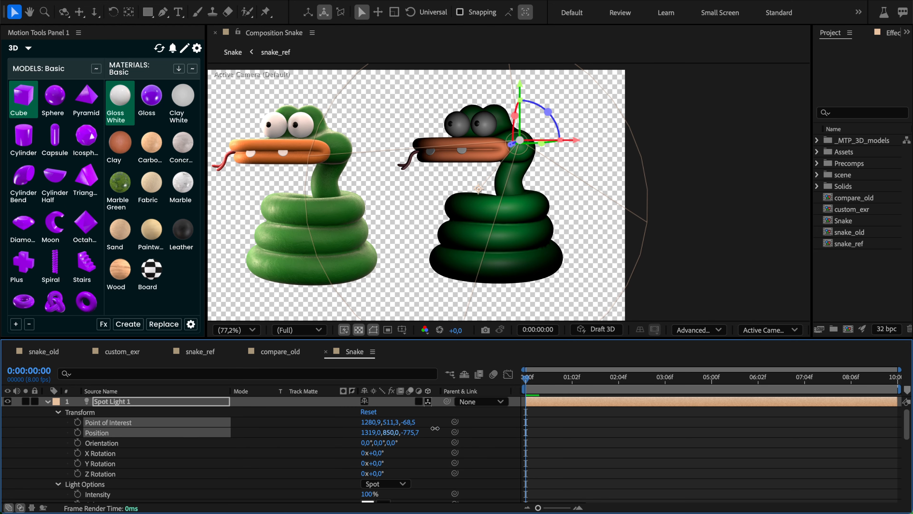
pyautogui.hotkey('ctrl', 'z')
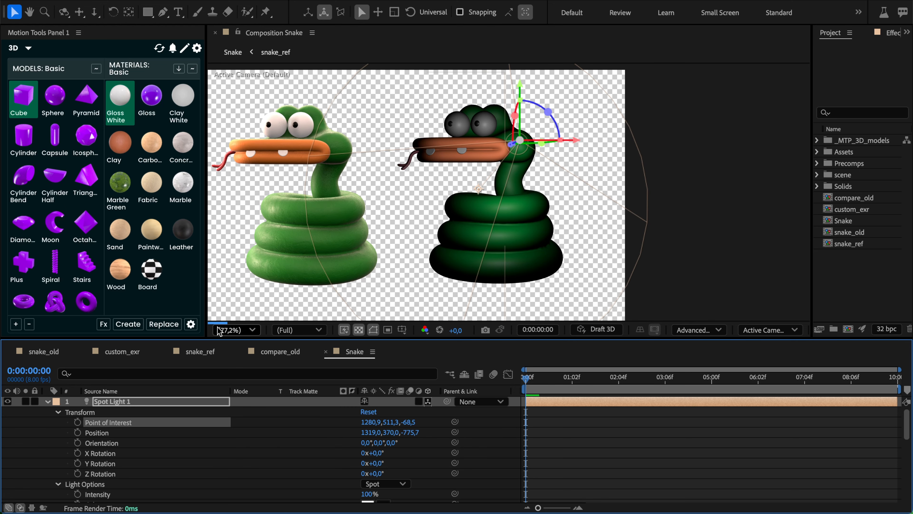
pyautogui.moveTo(205, 319)
pyautogui.mouseDown()
pyautogui.moveTo(488, 319)
pyautogui.moveTo(496, 306)
pyautogui.moveTo(515, 327)
pyautogui.mouseUp()
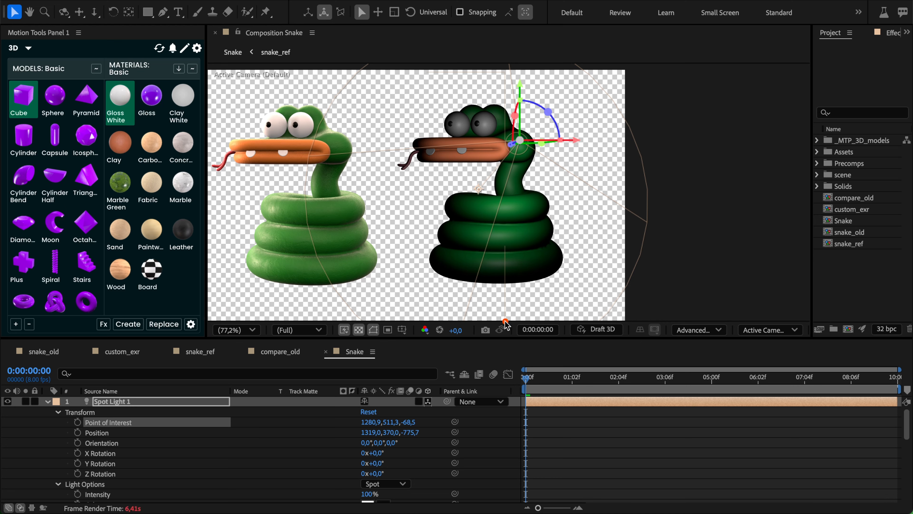
# Try shifting Spot Light 1's X position once more and undo the change.
pyautogui.moveTo(370, 432); pyautogui.dragTo(426, 434)
pyautogui.hotkey('ctrl', 'z')
pyautogui.hotkey('ctrl', 'z')
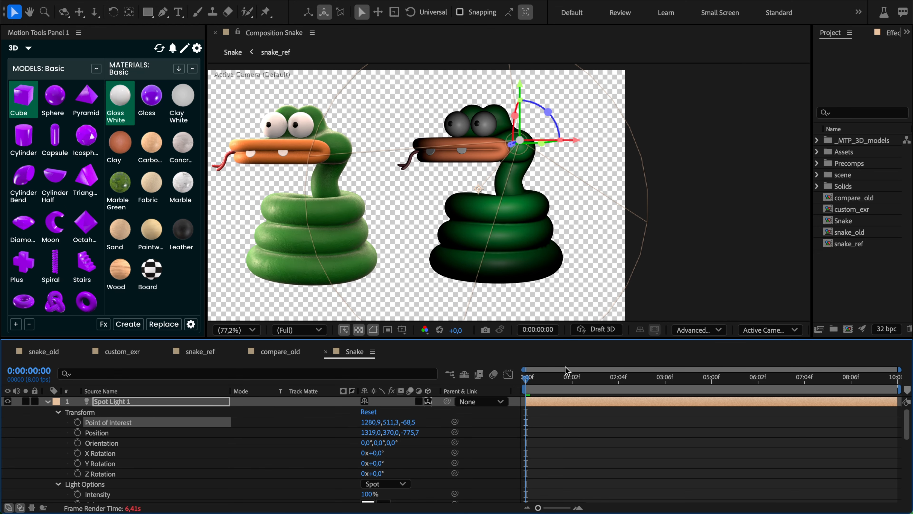
# Turn on Draft 3D and set Spot Light 1's Z position to -686.7.
pyautogui.click(593, 336)
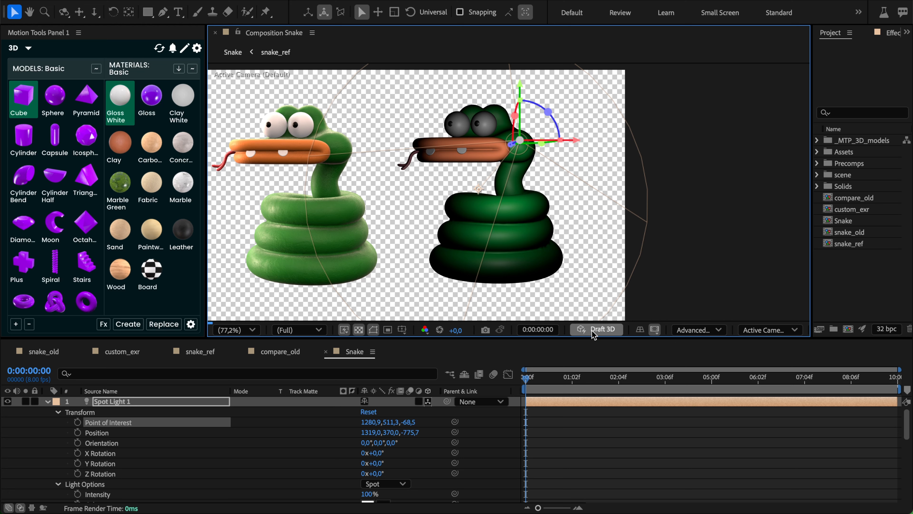
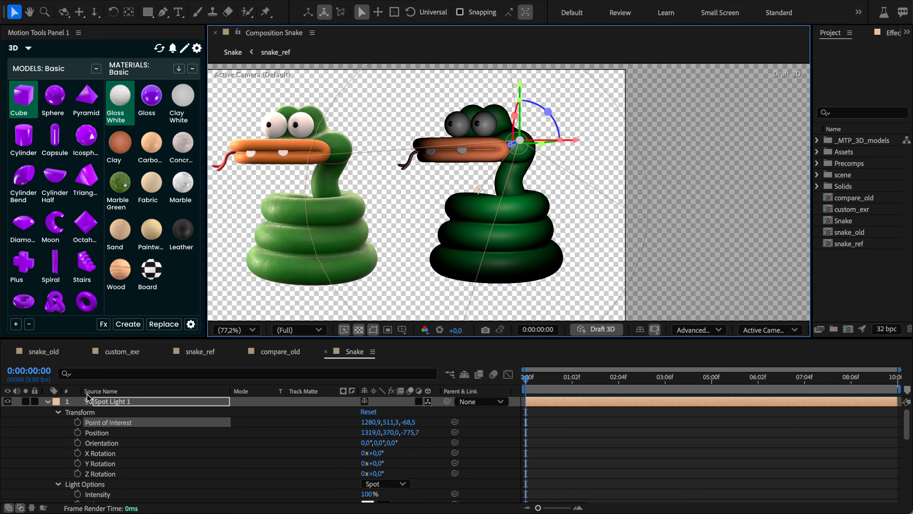
pyautogui.click(109, 402)
pyautogui.moveTo(384, 433); pyautogui.dragTo(463, 432)
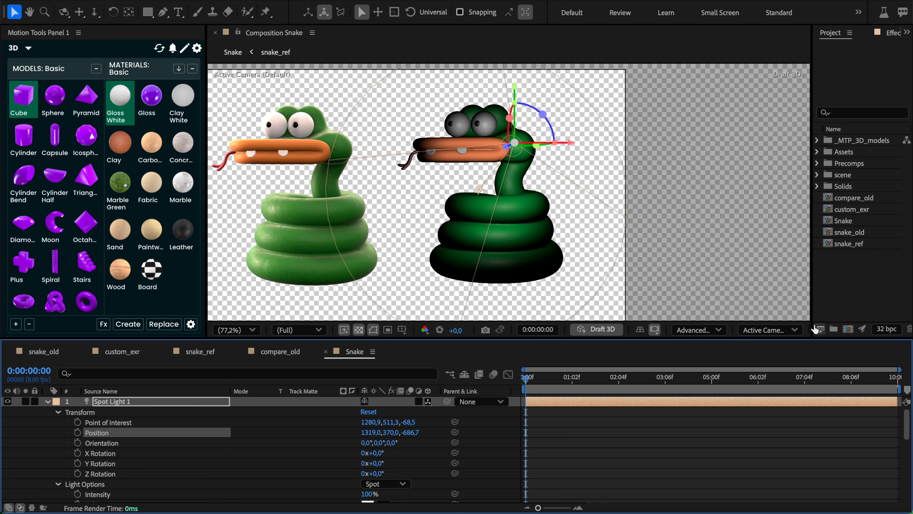
# Switch the viewer to Custom View 1 and orbit around the snake and Spot Light 1.
pyautogui.click(776, 330)
pyautogui.click(773, 238)
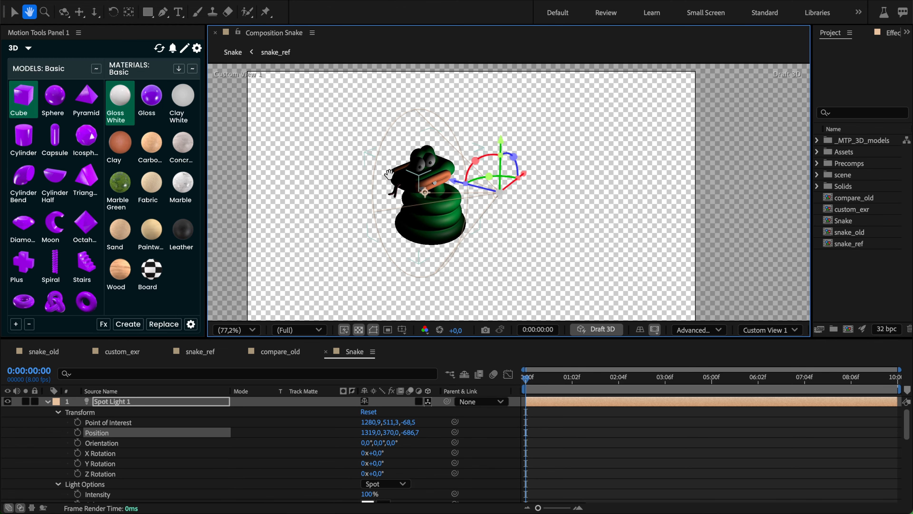
pyautogui.click(64, 14)
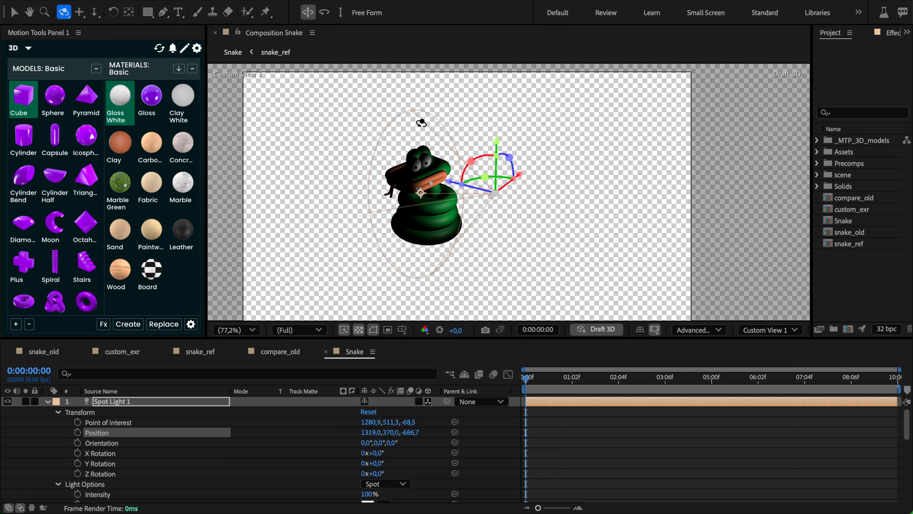
pyautogui.moveTo(454, 199); pyautogui.dragTo(430, 203)
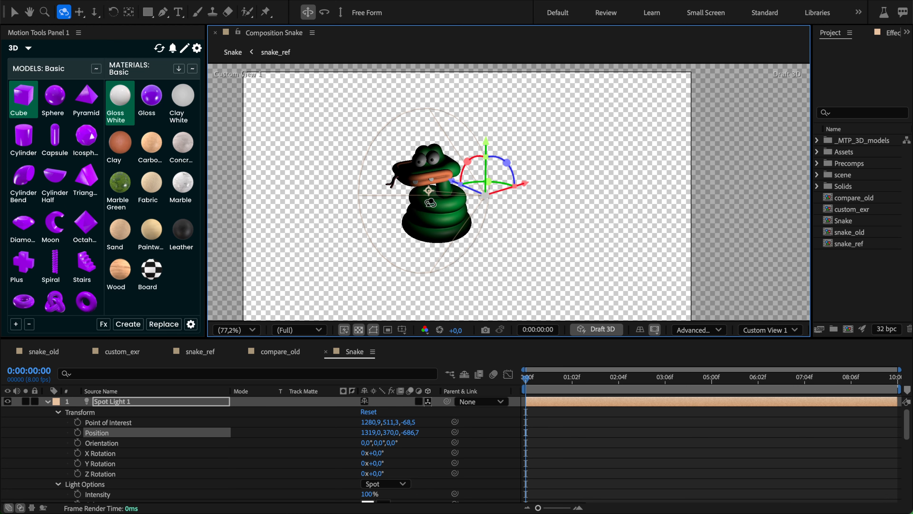
# Raise Spot Light 1's intensity to 181% and shift the light slightly along Z, away from the snake.
pyautogui.scroll(-2, 228, 455)
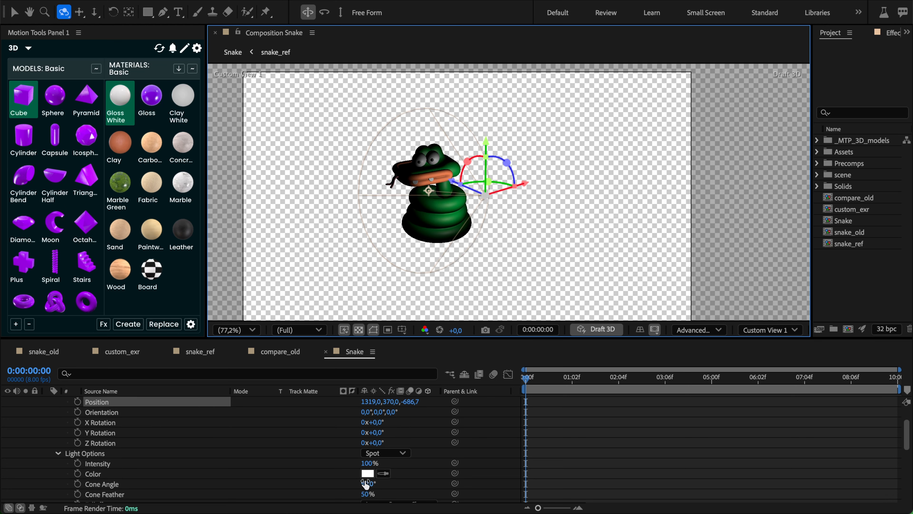
pyautogui.moveTo(366, 464); pyautogui.dragTo(411, 458)
pyautogui.press('v')
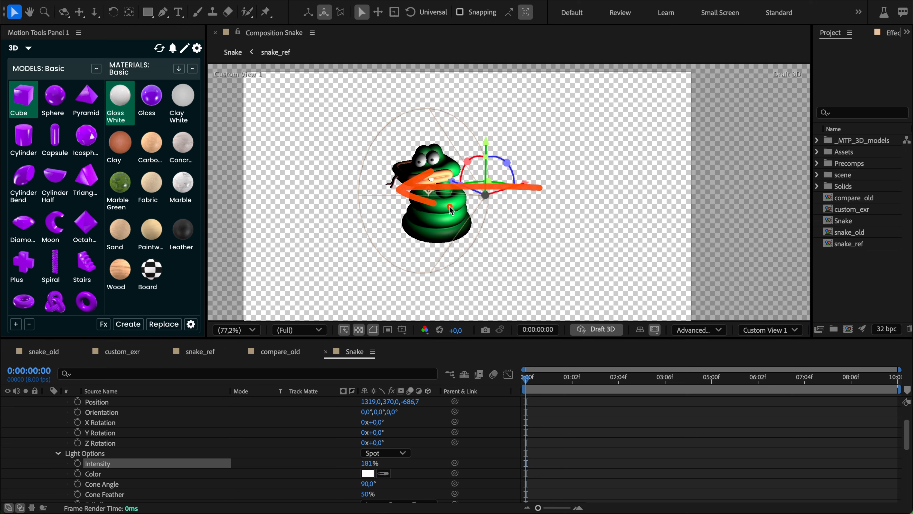
pyautogui.moveTo(497, 190); pyautogui.dragTo(454, 126)
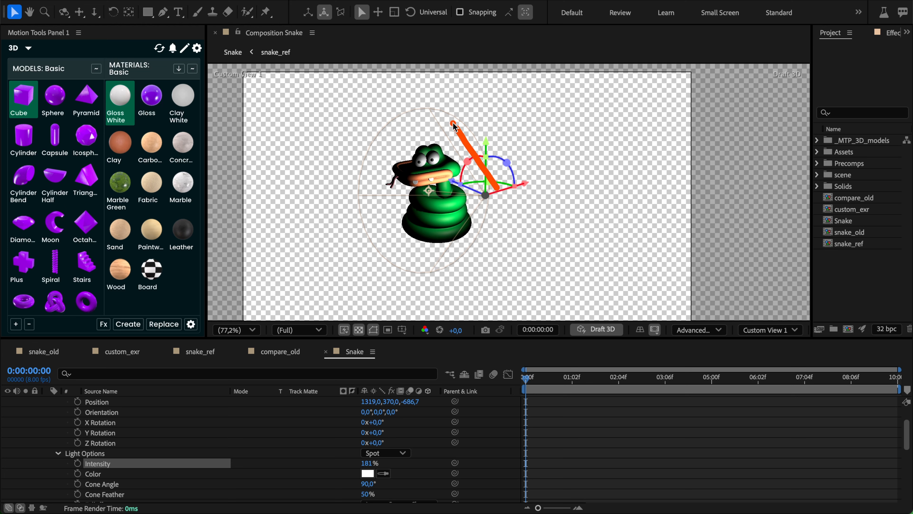
pyautogui.moveTo(503, 196)
pyautogui.mouseDown()
pyautogui.moveTo(417, 316)
pyautogui.moveTo(510, 191)
pyautogui.moveTo(498, 208)
pyautogui.mouseUp()
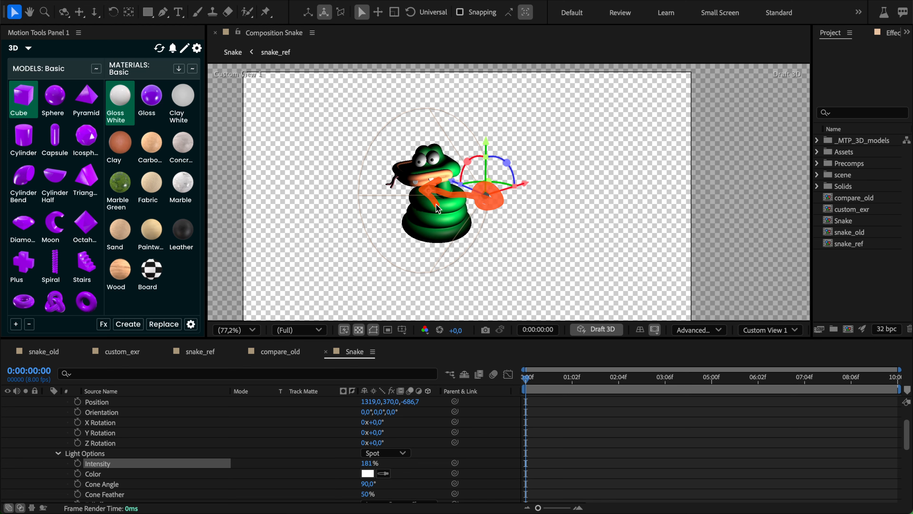
pyautogui.moveTo(411, 401)
pyautogui.mouseDown()
pyautogui.moveTo(115, 403)
pyautogui.moveTo(380, 402)
pyautogui.mouseUp()
# Duplicate the glTF snake layer and move one of the two snakes behind the spot light, closer to the viewer.
pyautogui.scroll(-3, 103, 474)
pyautogui.scroll(-1, 103, 474)
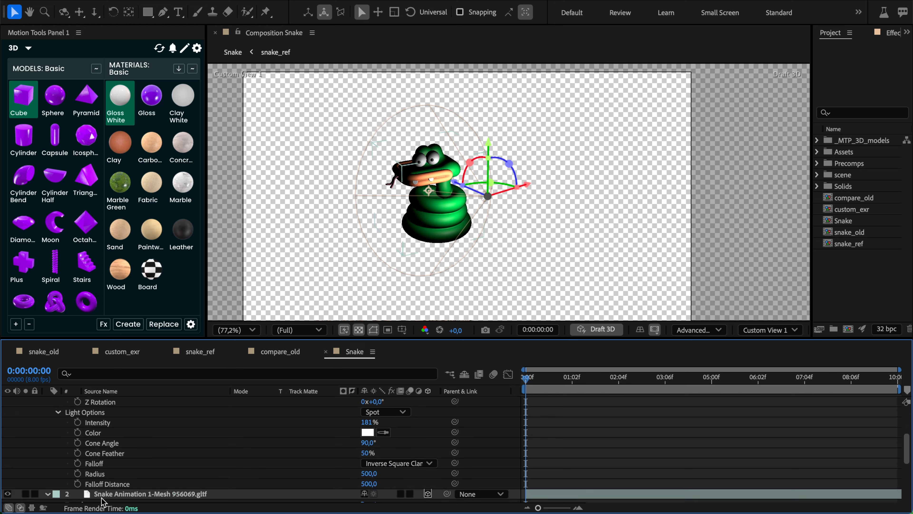
pyautogui.click(100, 494)
pyautogui.moveTo(473, 216); pyautogui.dragTo(572, 257)
pyautogui.press('c')
pyautogui.moveTo(504, 214); pyautogui.dragTo(473, 191)
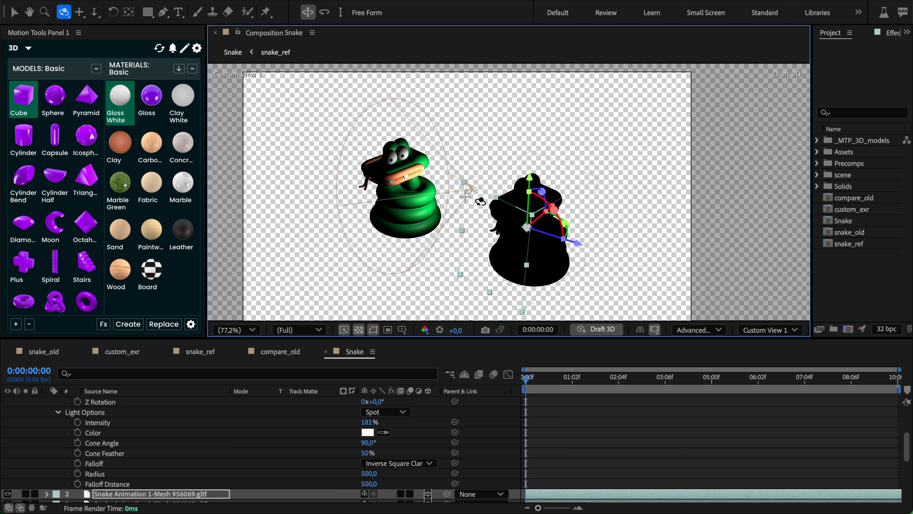
# Select Spot Light 1 and set its Falloff to None.
pyautogui.press('v')
pyautogui.click(473, 191)
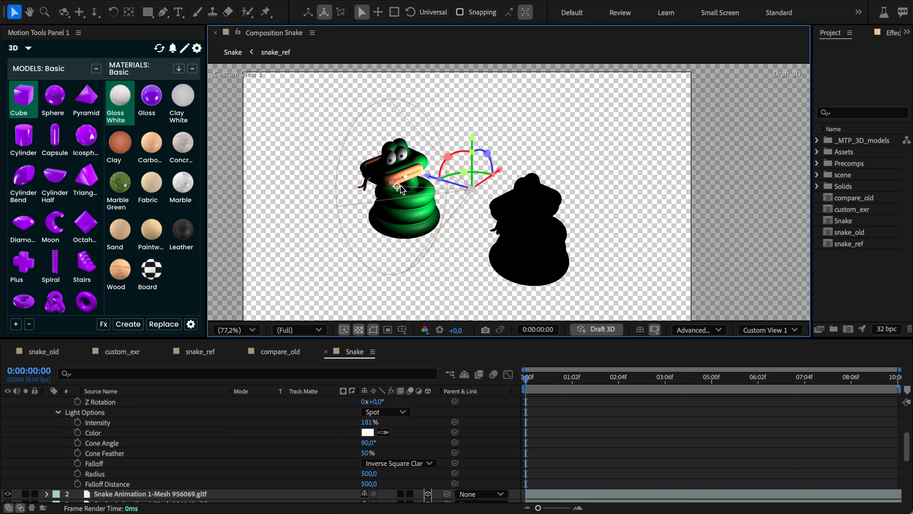
pyautogui.scroll(1, 194, 419)
pyautogui.scroll(-1, 252, 454)
pyautogui.click(102, 463)
pyautogui.click(398, 463)
pyautogui.click(382, 475)
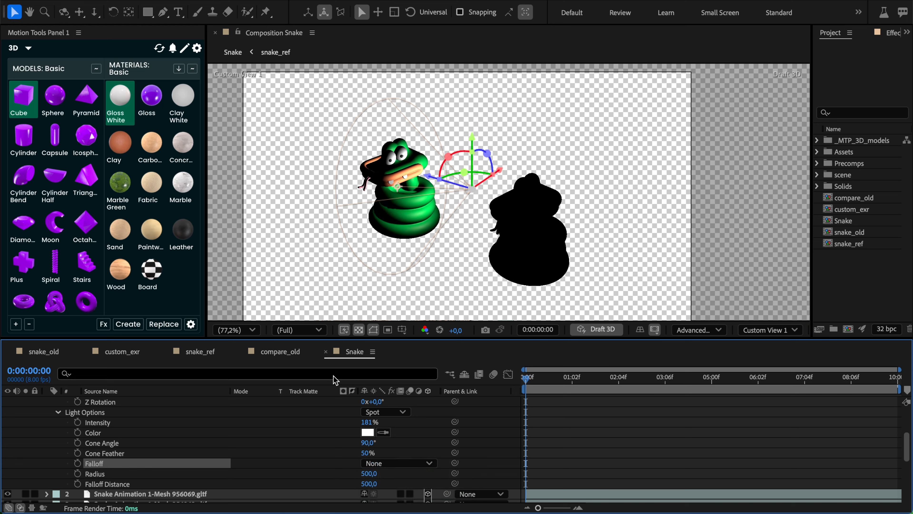
# Set Spot Light 1's Z position to -882.7.
pyautogui.scroll(3, 323, 403)
pyautogui.moveTo(413, 422); pyautogui.dragTo(262, 433)
pyautogui.scroll(1, 177, 421)
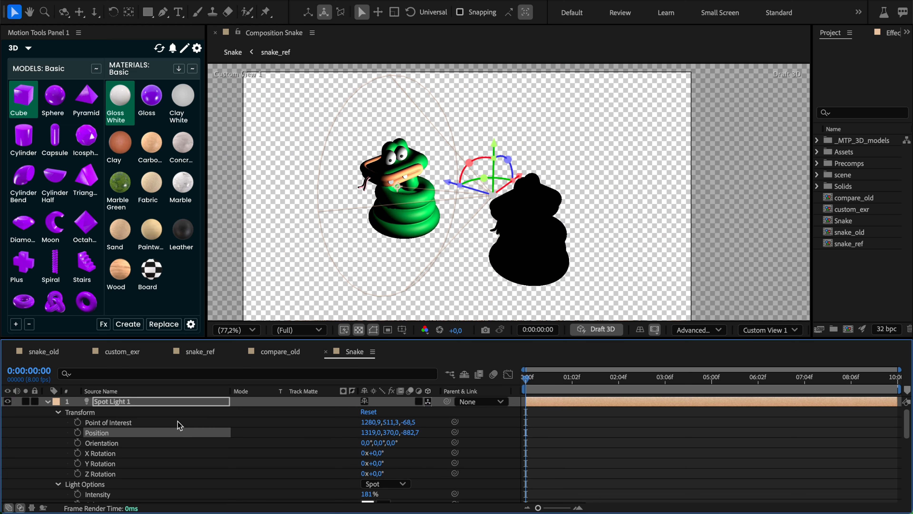
# Change Spot Light 1 to a Point light and move it to 1319, 215.6, -678.5 between the two snakes.
pyautogui.doubleClick(135, 402)
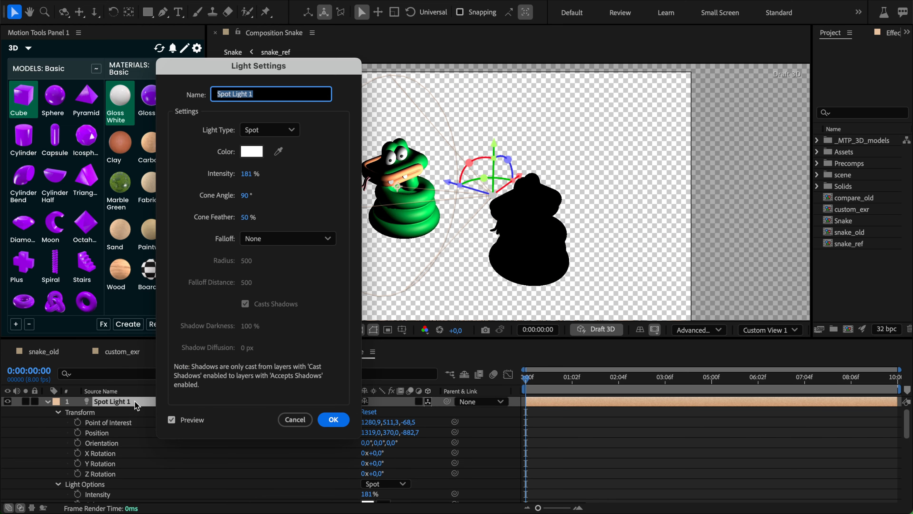
pyautogui.click(269, 135)
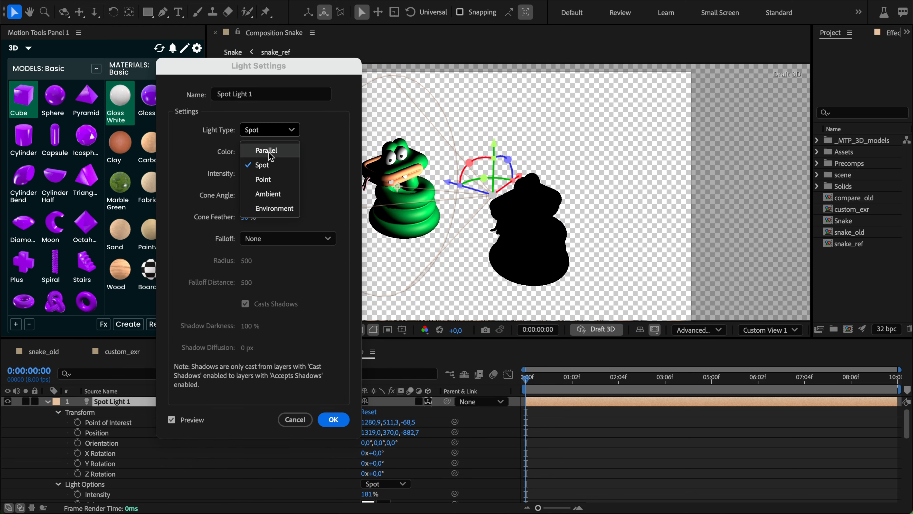
pyautogui.click(269, 183)
pyautogui.click(333, 419)
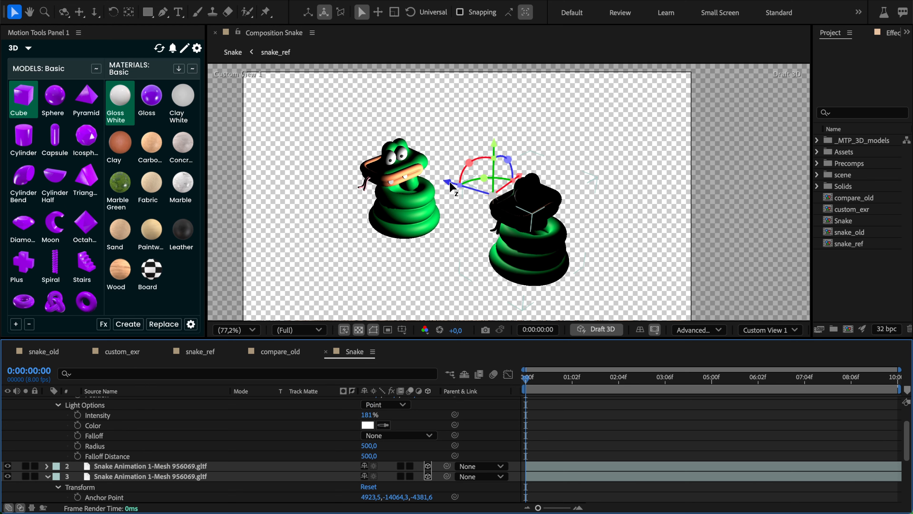
pyautogui.moveTo(450, 186); pyautogui.dragTo(479, 114)
# Change the point light's type to Parallel in its light settings.
pyautogui.scroll(3, 135, 416)
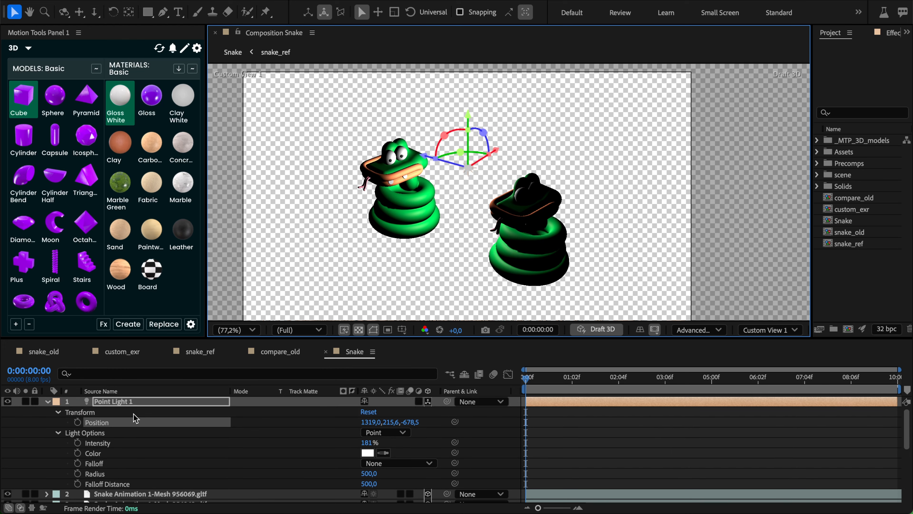
pyautogui.doubleClick(135, 402)
pyautogui.click(260, 130)
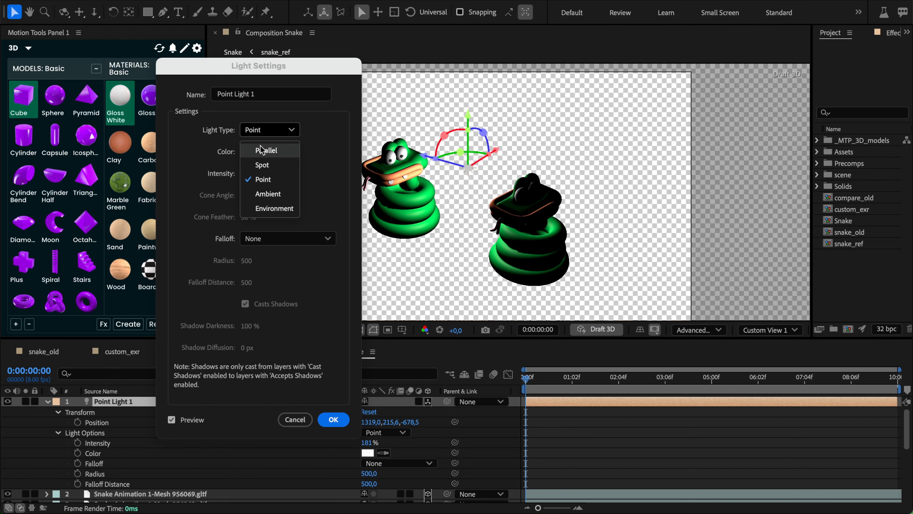
pyautogui.click(266, 150)
pyautogui.click(333, 419)
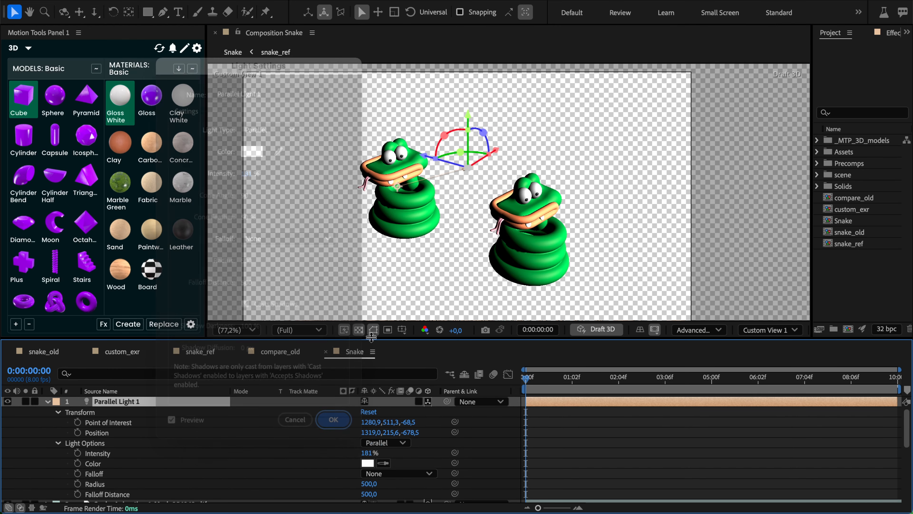
# Move Parallel Light 1 to 1319, 200.8, -564.8 and its point of interest to 1499.5, 776, -551.
pyautogui.moveTo(406, 185); pyautogui.dragTo(450, 281)
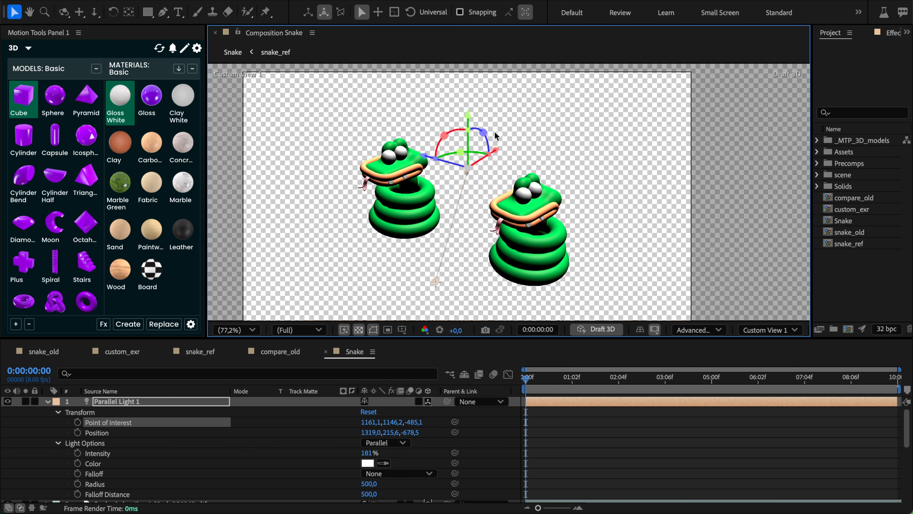
pyautogui.moveTo(471, 124)
pyautogui.mouseDown()
pyautogui.moveTo(474, 134)
pyautogui.moveTo(472, 123)
pyautogui.mouseUp()
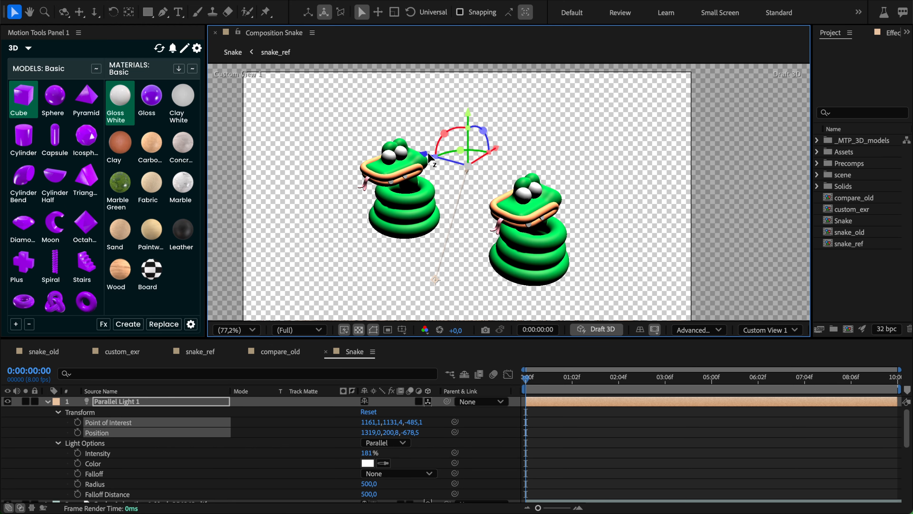
pyautogui.moveTo(453, 161); pyautogui.dragTo(414, 159)
pyautogui.moveTo(422, 282)
pyautogui.mouseDown()
pyautogui.moveTo(546, 220)
pyautogui.moveTo(518, 231)
pyautogui.moveTo(466, 221)
pyautogui.mouseUp()
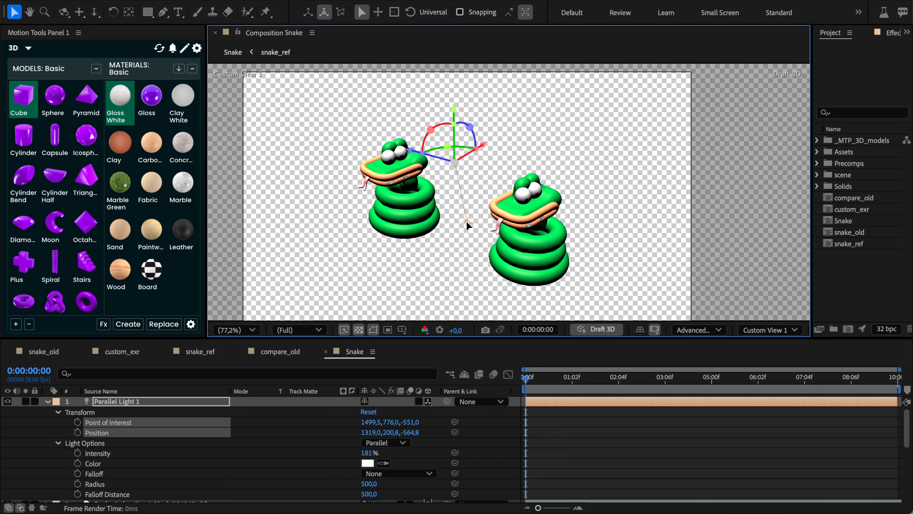
# Change Parallel Light 1's type to Ambient and set its intensity to 100%.
pyautogui.doubleClick(109, 402)
pyautogui.click(269, 129)
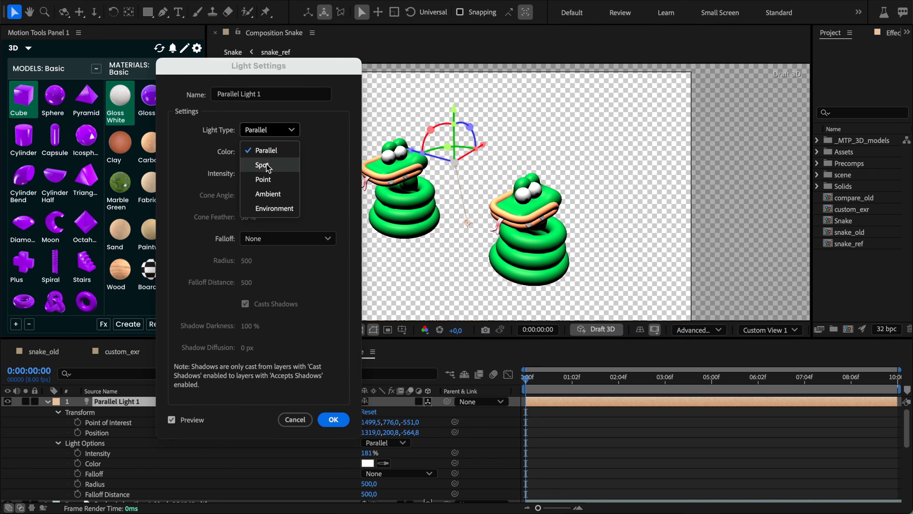
pyautogui.click(278, 196)
pyautogui.moveTo(246, 173); pyautogui.dragTo(216, 179)
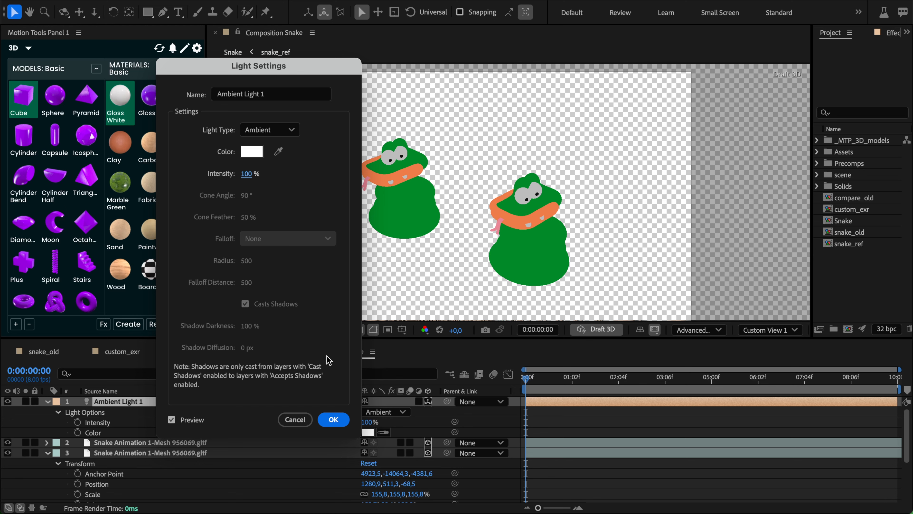
# Change the ambient light's type to Environment and apply the light settings.
pyautogui.click(283, 130)
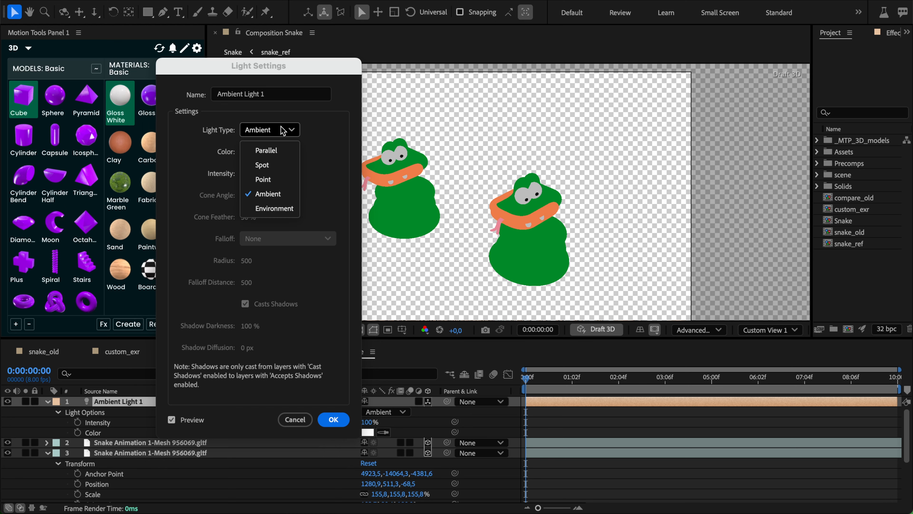
pyautogui.click(282, 208)
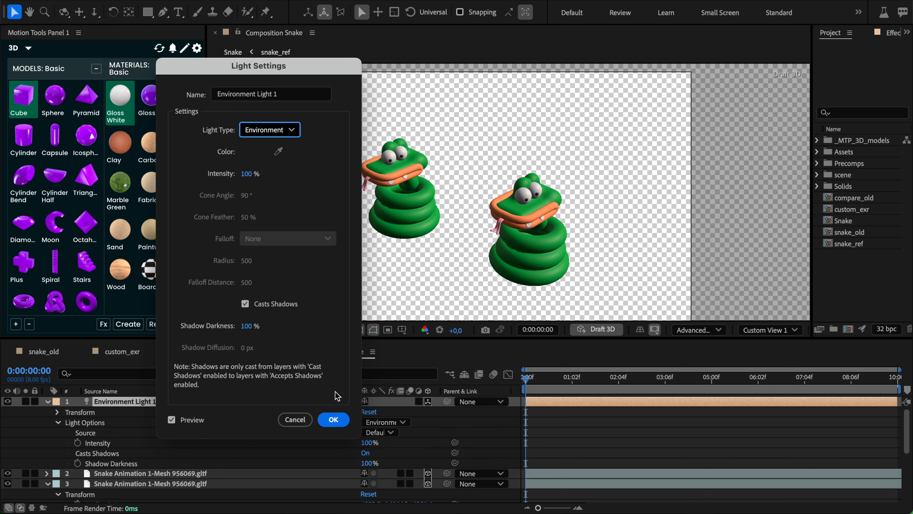
pyautogui.click(334, 419)
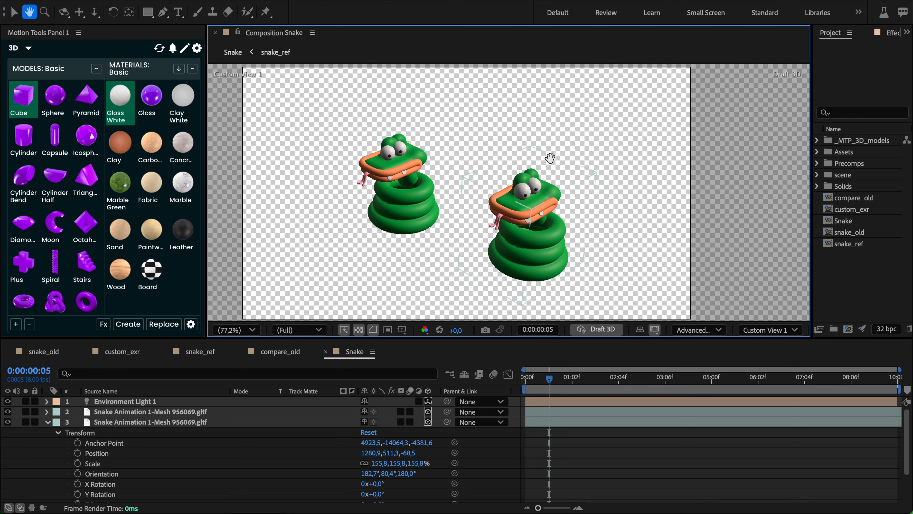
# Review the available 3D renderer options for the composition and keep Advanced 3D.
pyautogui.moveTo(550, 158); pyautogui.dragTo(543, 150)
pyautogui.click(695, 327)
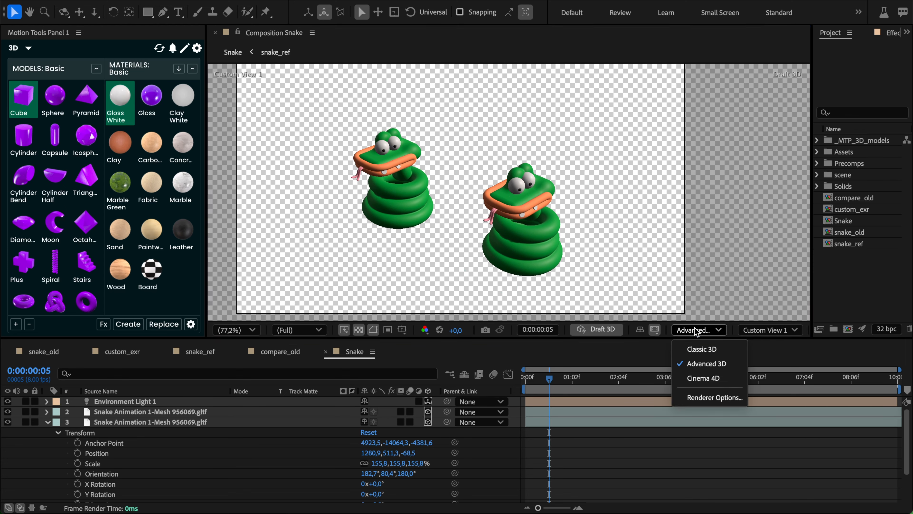
pyautogui.click(694, 327)
# Expand Environment Light 1's Transform and Light Options properties and inspect the lit snakes up close.
pyautogui.click(111, 401)
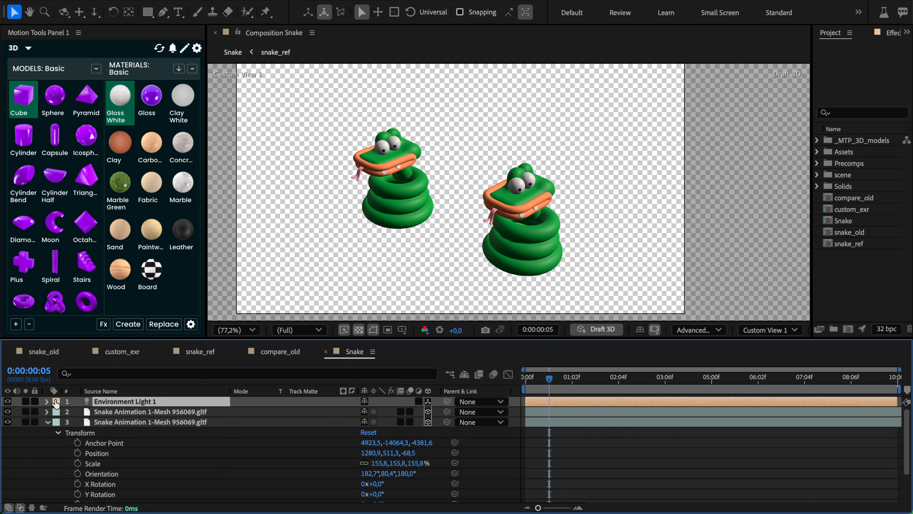
pyautogui.click(46, 401)
pyautogui.click(59, 412)
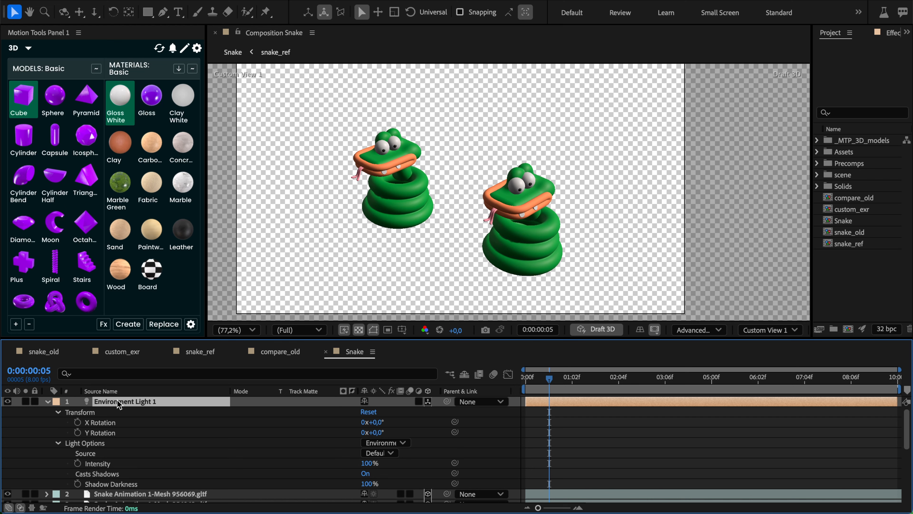
pyautogui.press('.')
pyautogui.press('.')
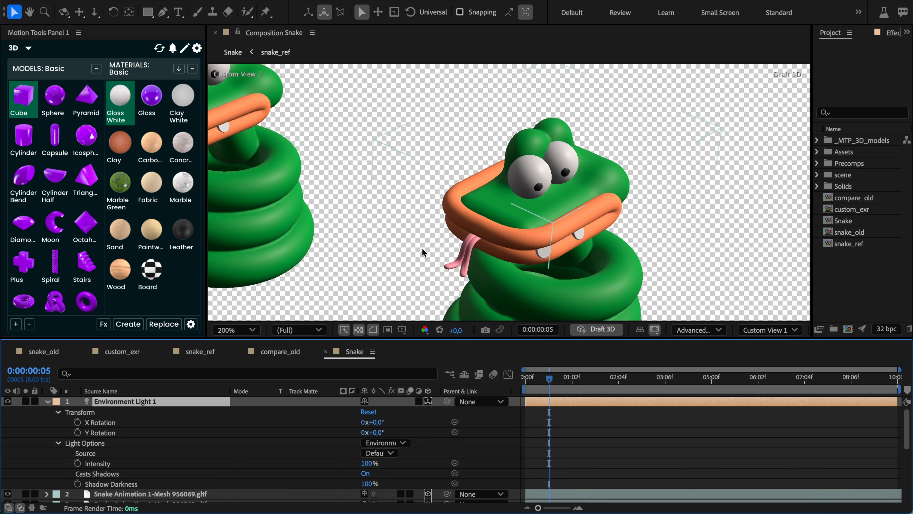
pyautogui.press(',')
pyautogui.press(',')
# Change Environment Light 1's type to Spot, apply it, and aim the light's point of interest at the head of the smaller, farther snake.
pyautogui.doubleClick(180, 402)
pyautogui.click(267, 133)
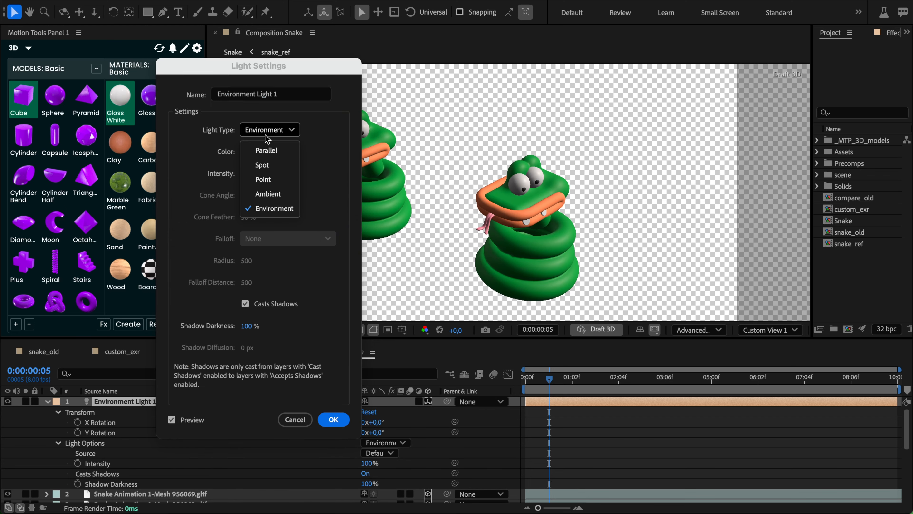
pyautogui.click(263, 162)
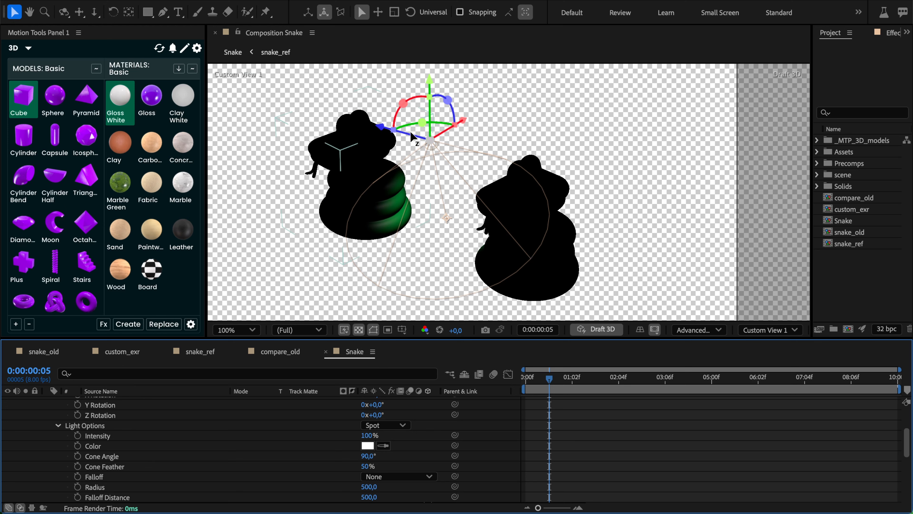
pyautogui.moveTo(446, 218); pyautogui.dragTo(339, 145)
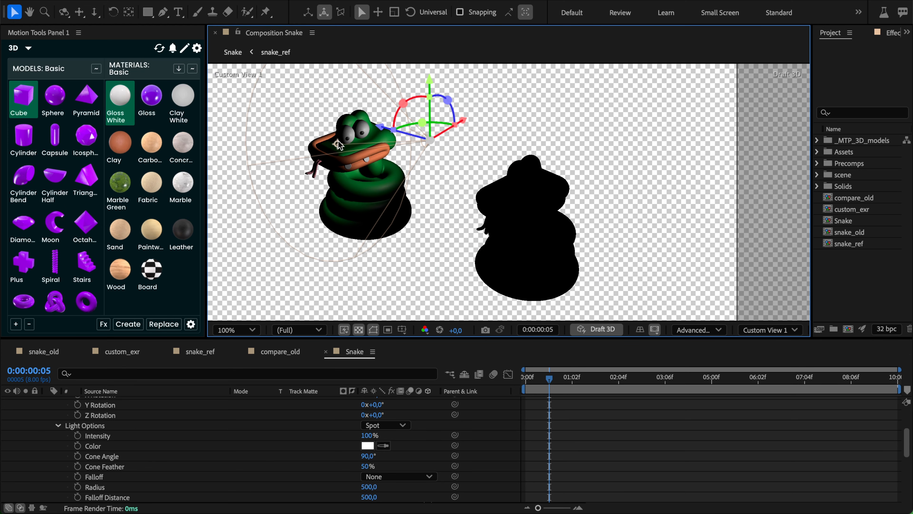
# Examine the spot light's shading up close on the snake's eyes, mouth, teeth and coils.
pyautogui.scroll(5, 339, 146)
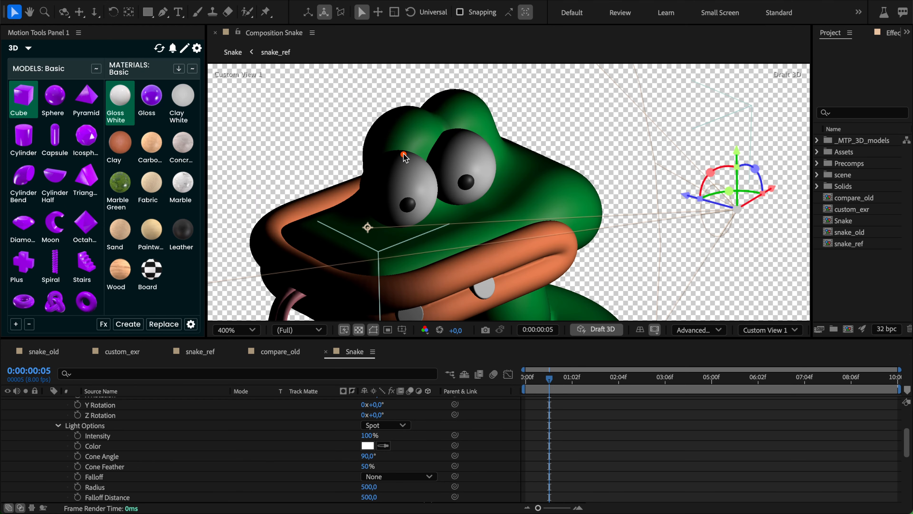
pyautogui.moveTo(405, 157)
pyautogui.mouseDown()
pyautogui.moveTo(363, 181)
pyautogui.moveTo(386, 229)
pyautogui.moveTo(395, 164)
pyautogui.moveTo(418, 120)
pyautogui.moveTo(410, 114)
pyautogui.moveTo(373, 158)
pyautogui.moveTo(361, 215)
pyautogui.moveTo(339, 188)
pyautogui.moveTo(388, 101)
pyautogui.moveTo(416, 105)
pyautogui.mouseUp()
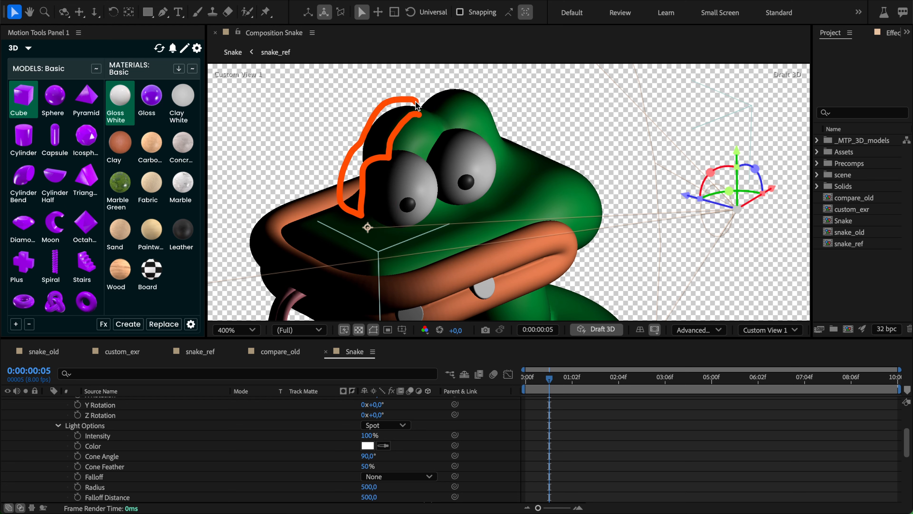
pyautogui.moveTo(550, 216); pyautogui.dragTo(404, 275)
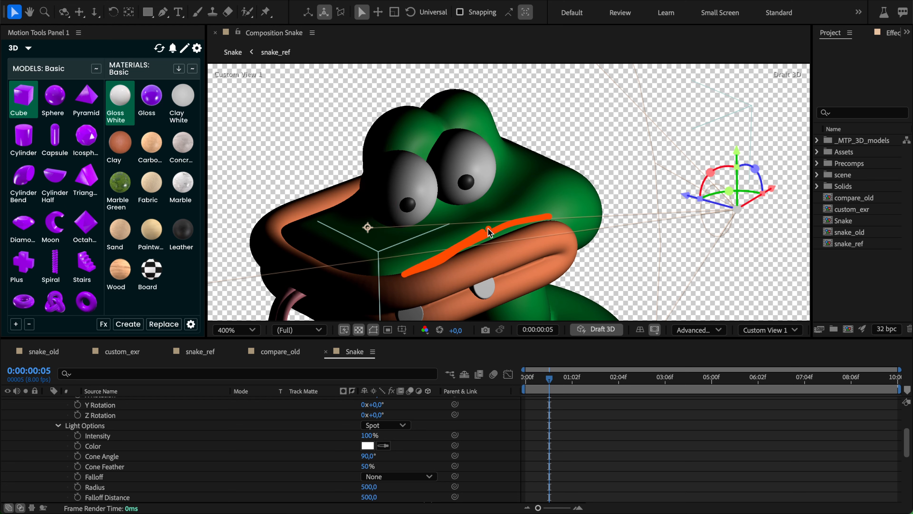
pyautogui.moveTo(488, 229); pyautogui.dragTo(536, 218)
pyautogui.moveTo(513, 273); pyautogui.dragTo(533, 203)
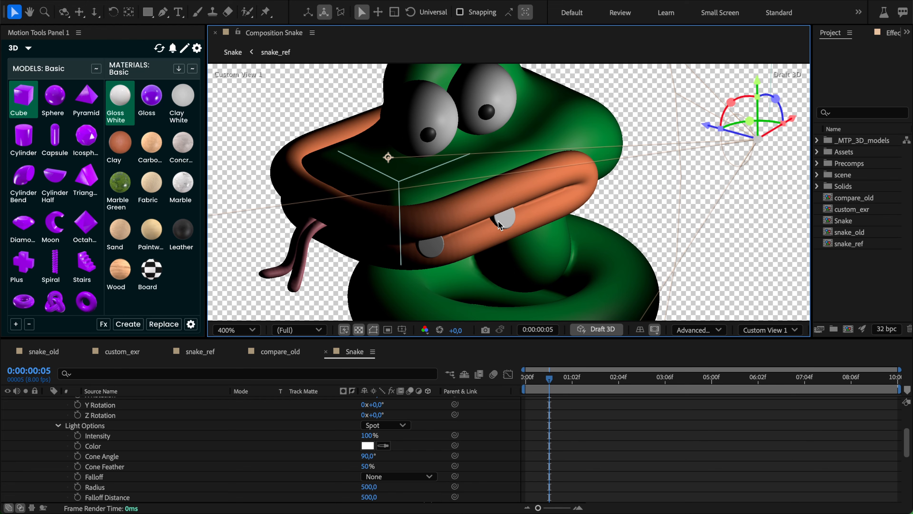
pyautogui.scroll(1, 498, 221)
pyautogui.scroll(-1, 507, 221)
pyautogui.moveTo(555, 180); pyautogui.dragTo(419, 183)
pyautogui.scroll(-1, 531, 223)
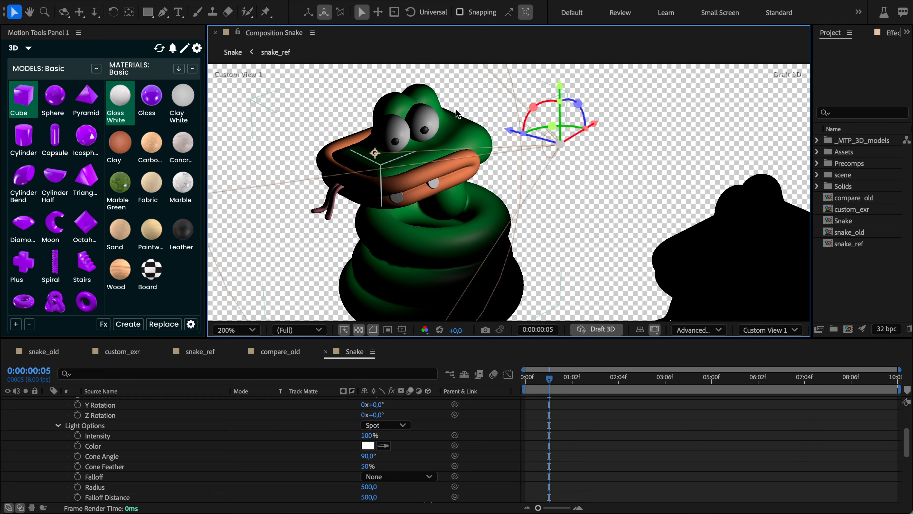
# Collapse the properties of Spot Light 1 and the third layer, the expanded Snake Animation glTF model.
pyautogui.scroll(3, 246, 434)
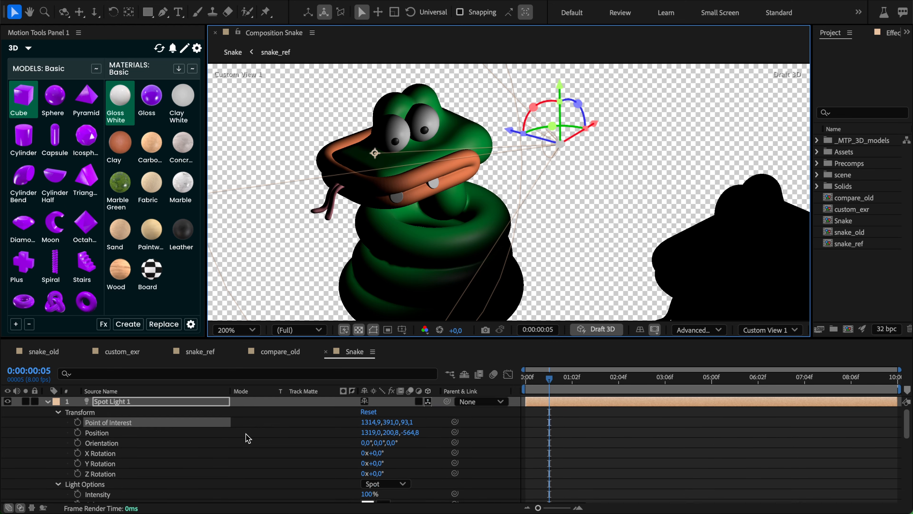
pyautogui.click(48, 401)
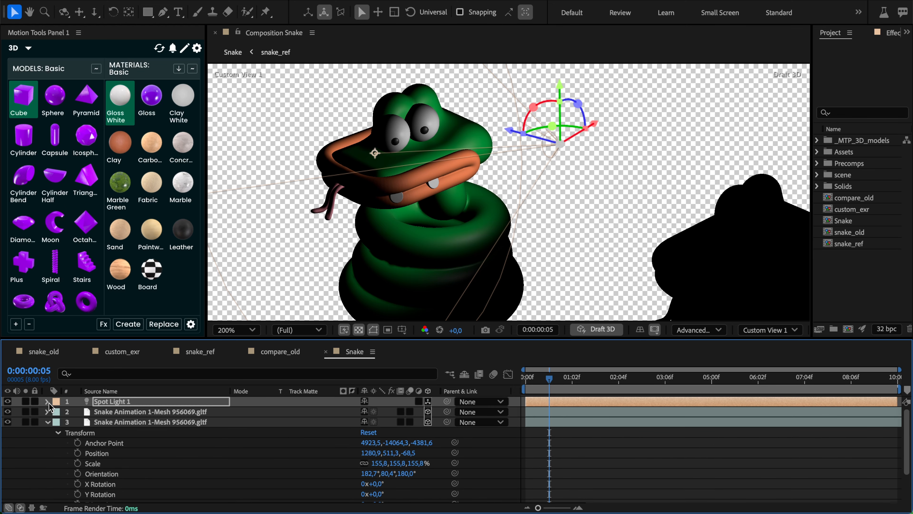
pyautogui.click(46, 422)
# Open the snake_ref composition and examine how the reference snake is lit.
pyautogui.doubleClick(130, 436)
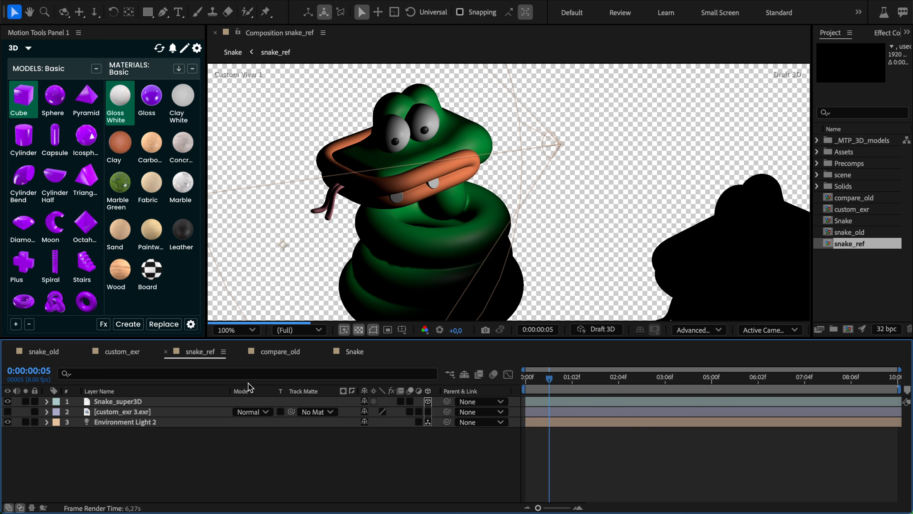
pyautogui.click(260, 375)
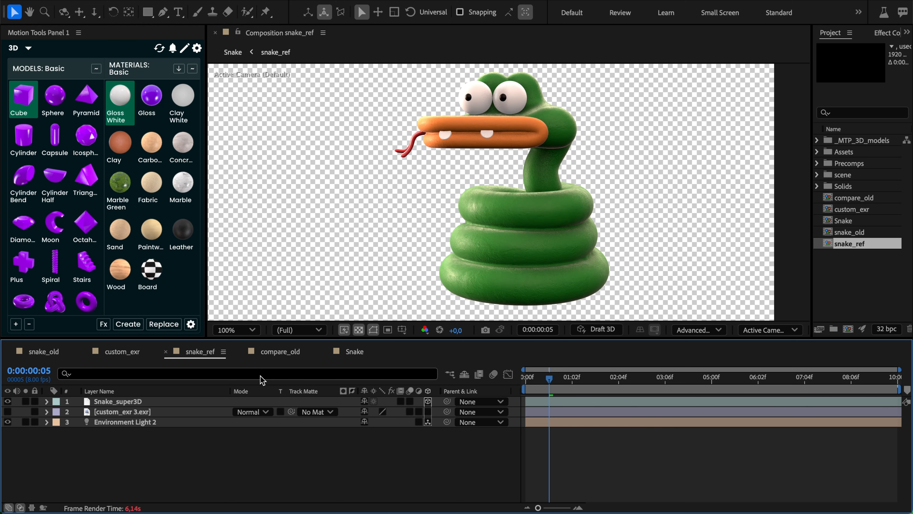
pyautogui.moveTo(522, 166); pyautogui.dragTo(490, 178)
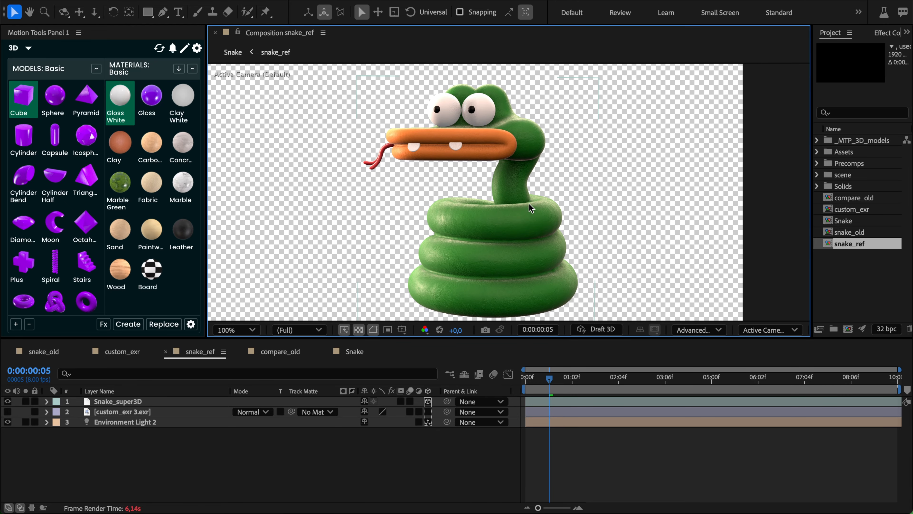
pyautogui.moveTo(606, 127); pyautogui.dragTo(556, 127)
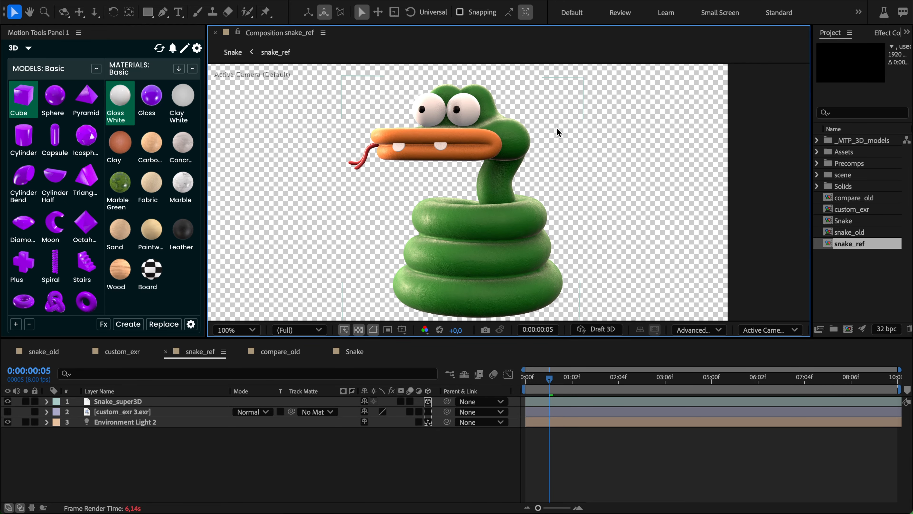
# Switch the Snake composition to the Active Camera view and reset the default camera.
pyautogui.hotkey('shift', 'Escape')
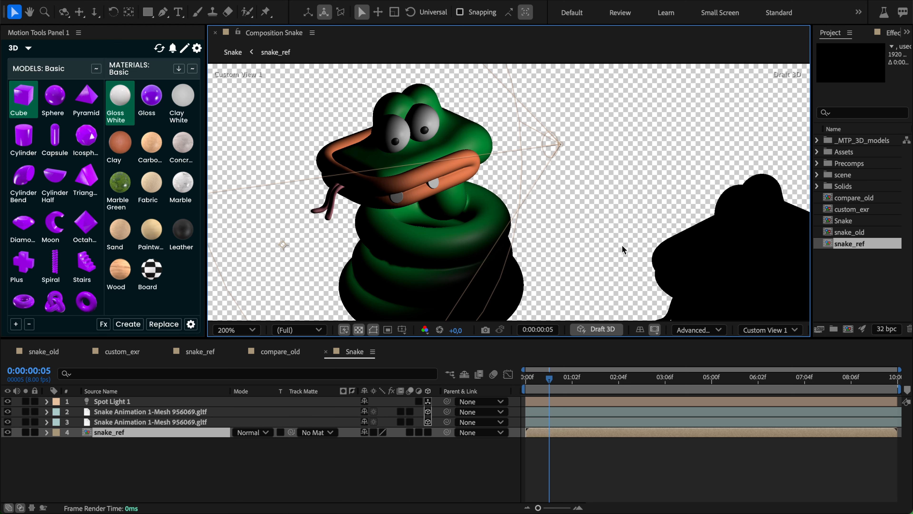
pyautogui.click(764, 331)
pyautogui.click(781, 105)
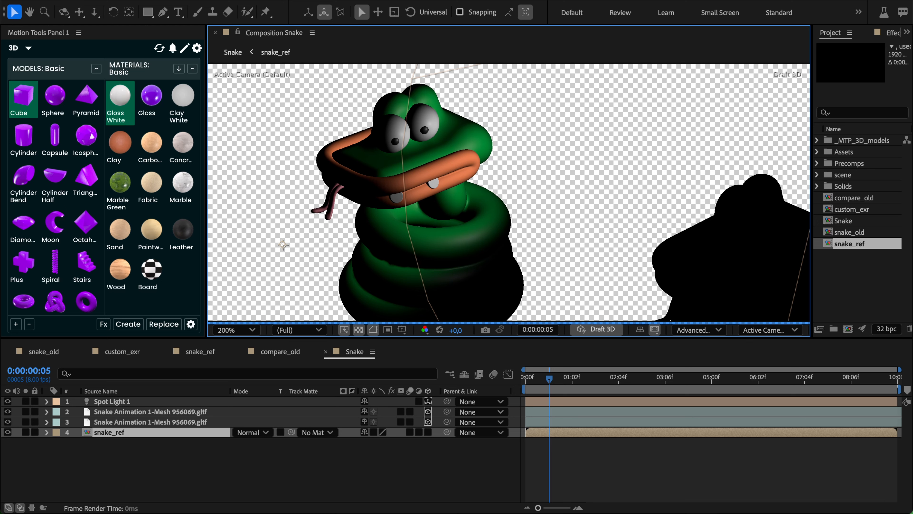
pyautogui.click(360, 0)
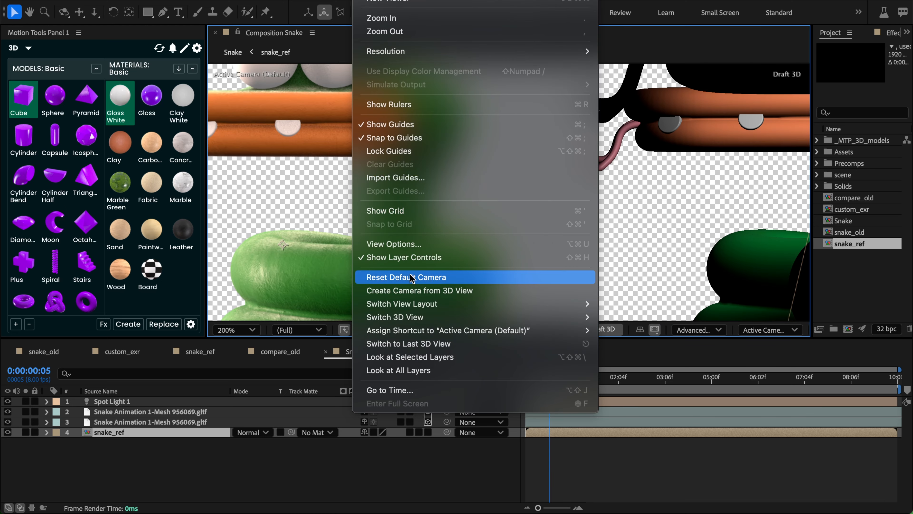
pyautogui.click(411, 277)
pyautogui.scroll(-4, 466, 221)
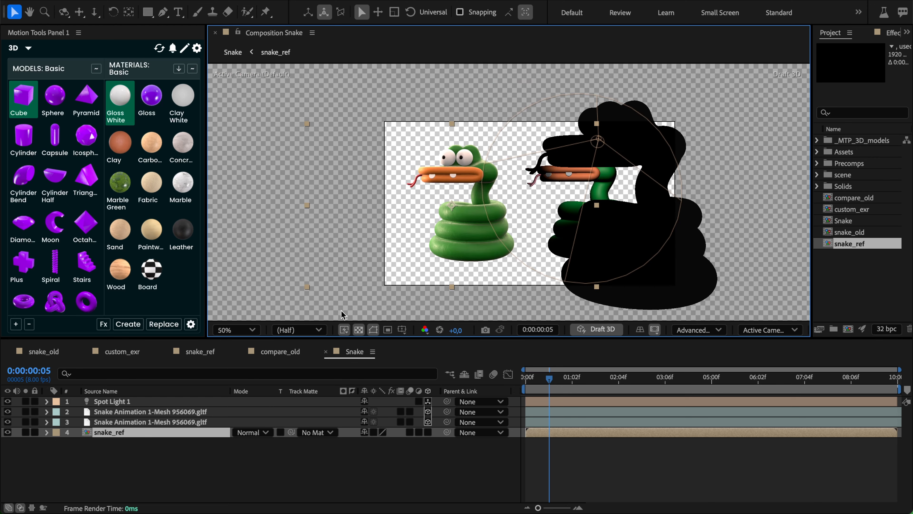
# Delete the upper of the two duplicate Snake Animation model layers from the Snake composition.
pyautogui.click(136, 414)
pyautogui.press('Delete')
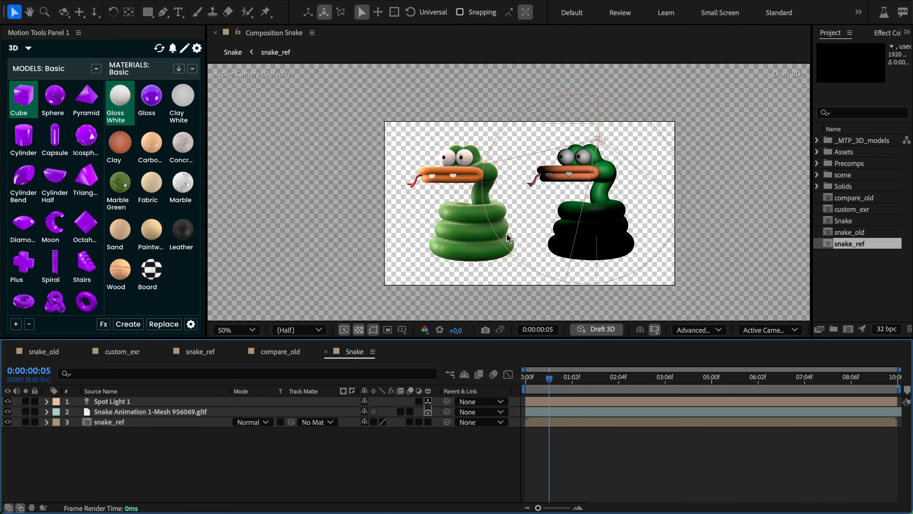
pyautogui.moveTo(507, 234); pyautogui.dragTo(390, 220)
pyautogui.scroll(2, 444, 221)
# Change the spot light's type to Environment in its light settings.
pyautogui.doubleClick(118, 401)
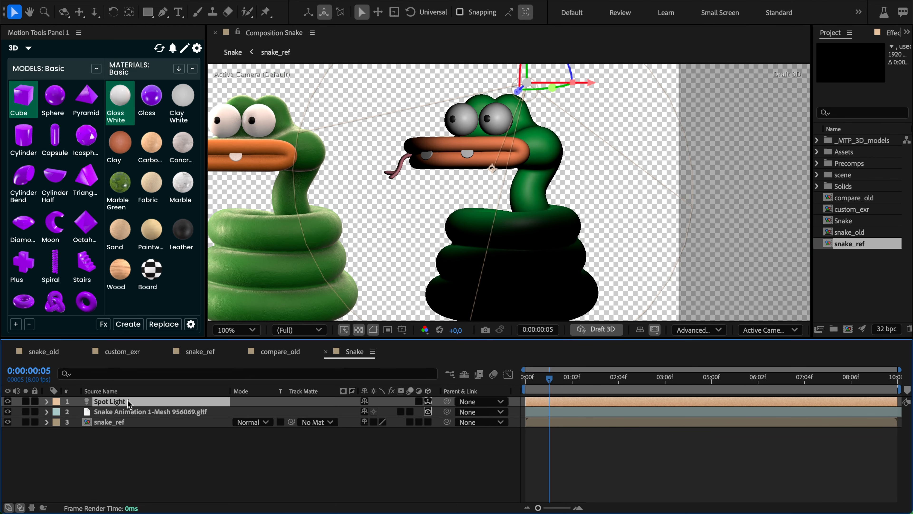
pyautogui.click(269, 130)
pyautogui.click(267, 207)
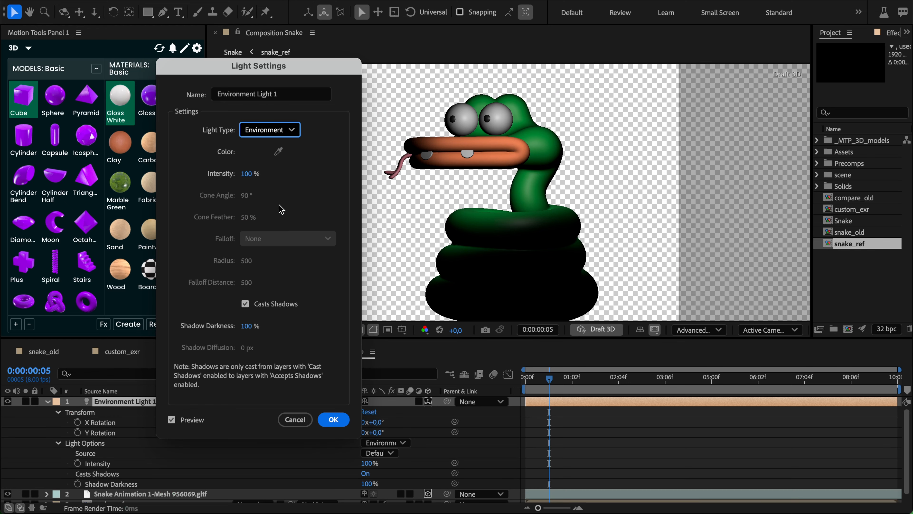
pyautogui.click(333, 420)
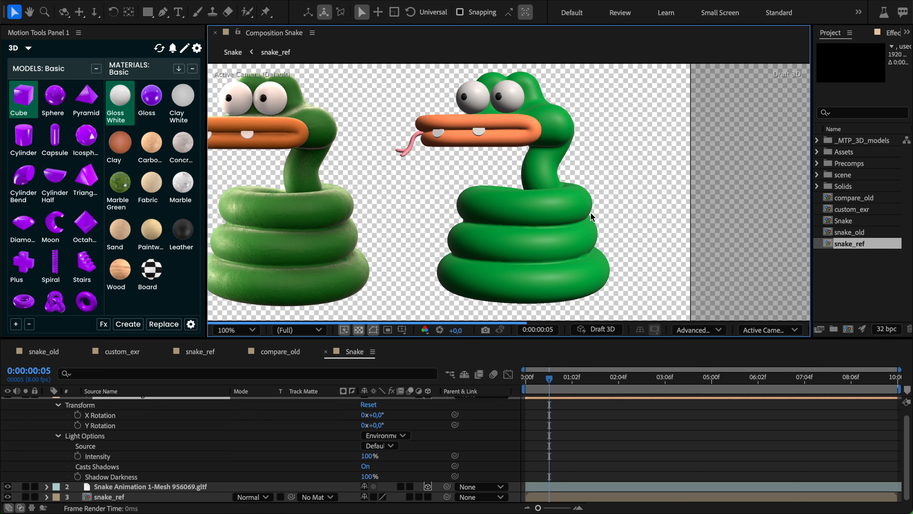
pyautogui.scroll(3, 575, 185)
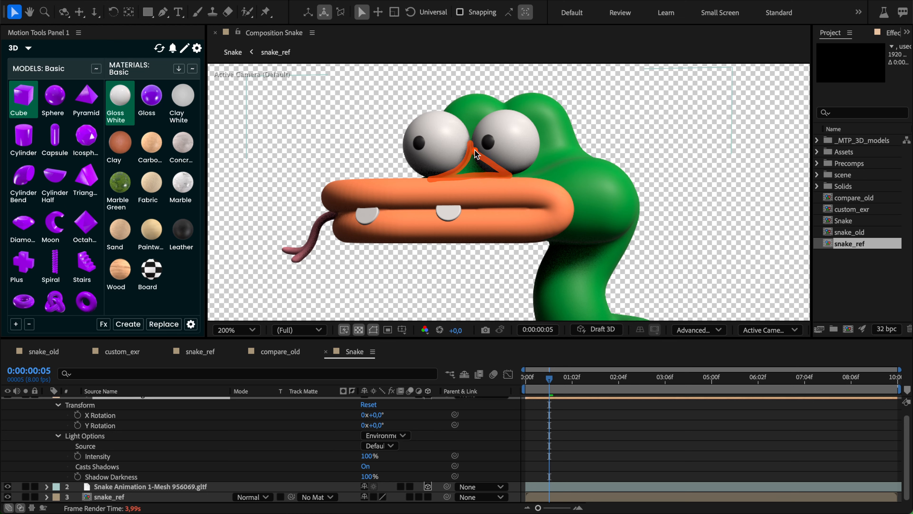
pyautogui.click(586, 230)
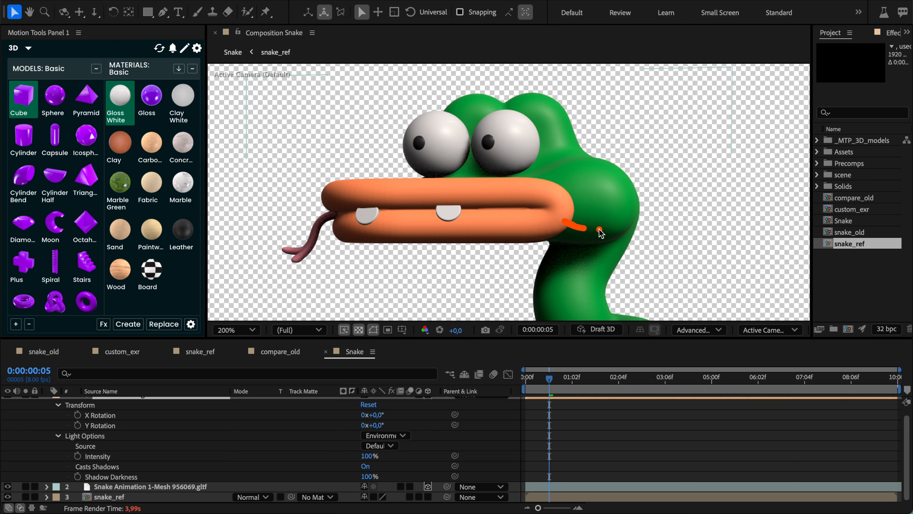
pyautogui.moveTo(342, 206)
pyautogui.mouseDown()
pyautogui.moveTo(320, 215)
pyautogui.moveTo(345, 222)
pyautogui.moveTo(340, 209)
pyautogui.moveTo(319, 209)
pyautogui.moveTo(305, 248)
pyautogui.moveTo(320, 234)
pyautogui.mouseUp()
pyautogui.scroll(-4, 541, 161)
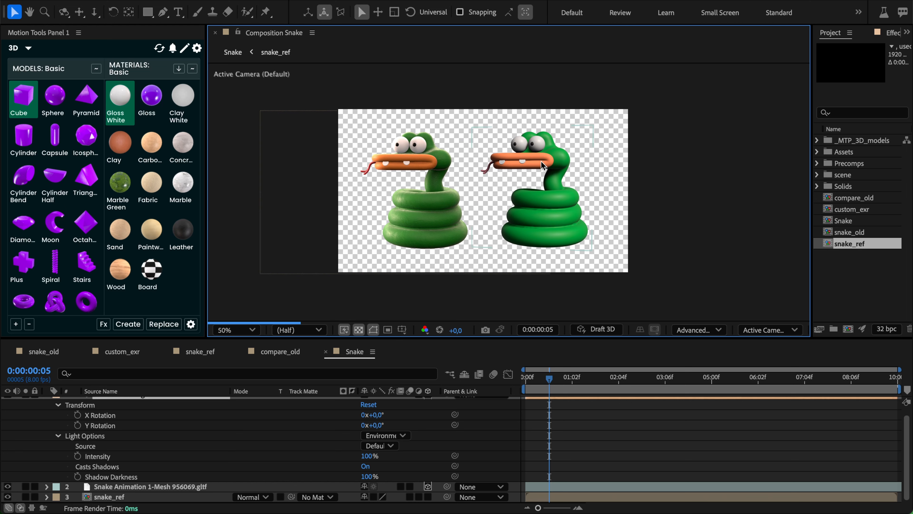
# Set the shadow casting box size to 777 in the Advanced 3D render options.
pyautogui.click(701, 330)
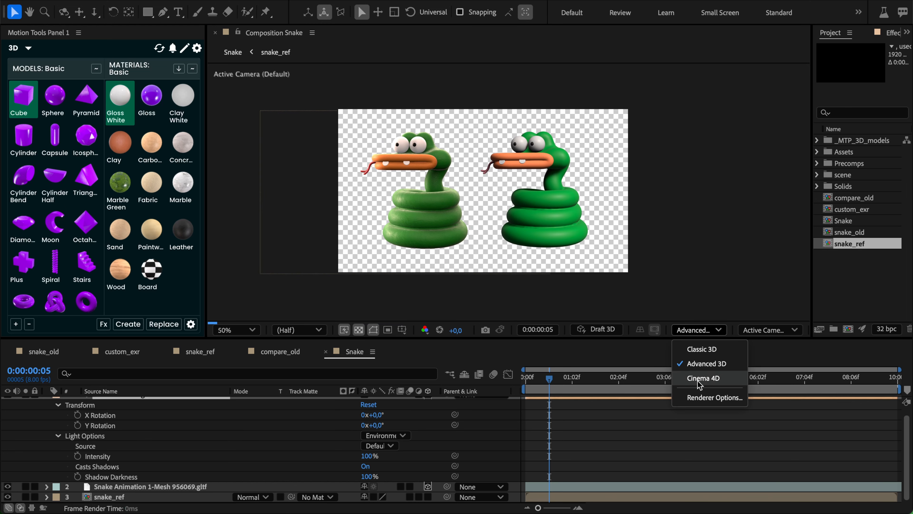
pyautogui.click(696, 398)
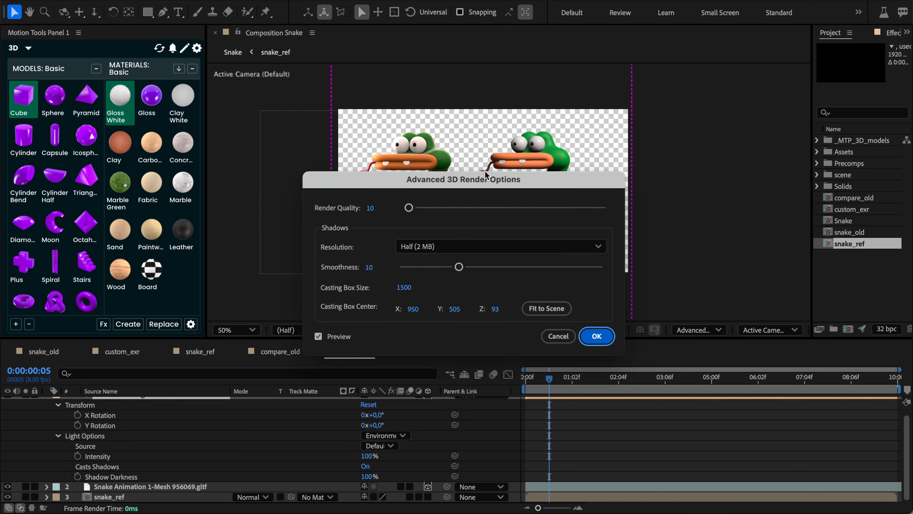
pyautogui.moveTo(485, 171); pyautogui.dragTo(713, 314)
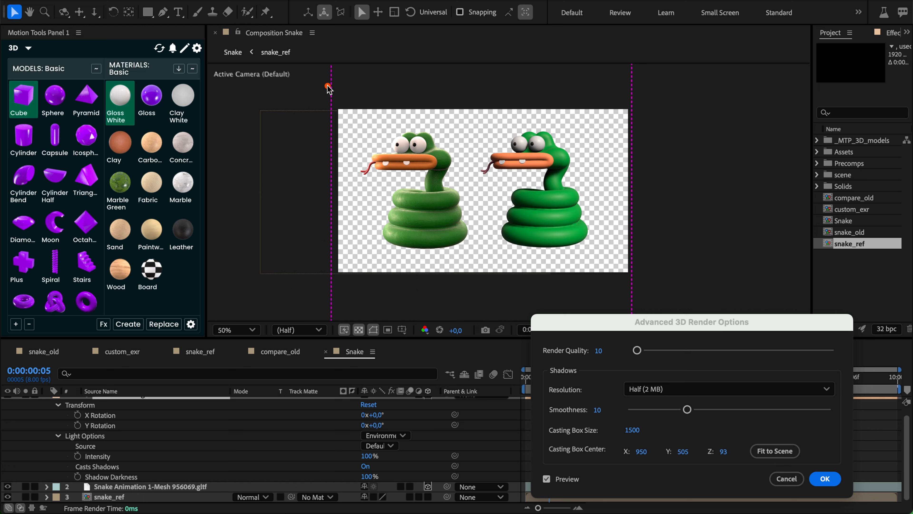
pyautogui.moveTo(328, 88); pyautogui.dragTo(325, 274)
pyautogui.moveTo(641, 77); pyautogui.dragTo(647, 241)
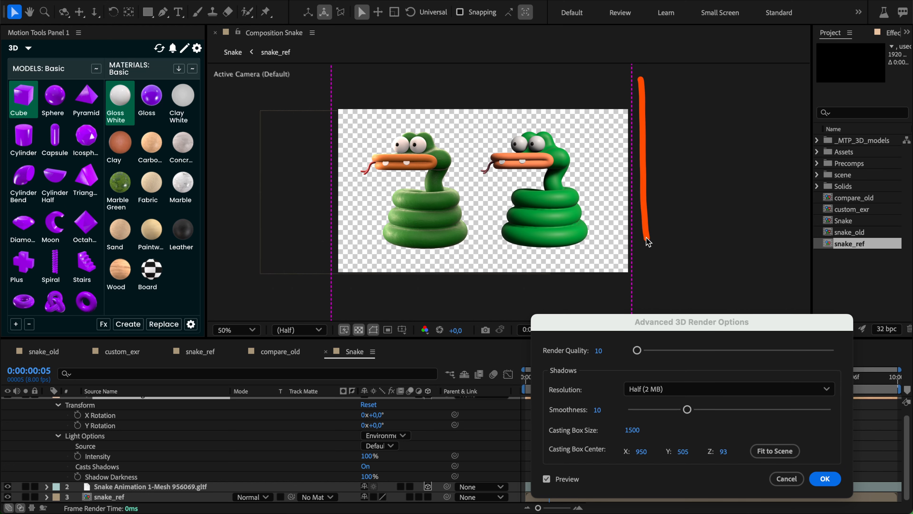
pyautogui.moveTo(651, 322); pyautogui.dragTo(644, 303)
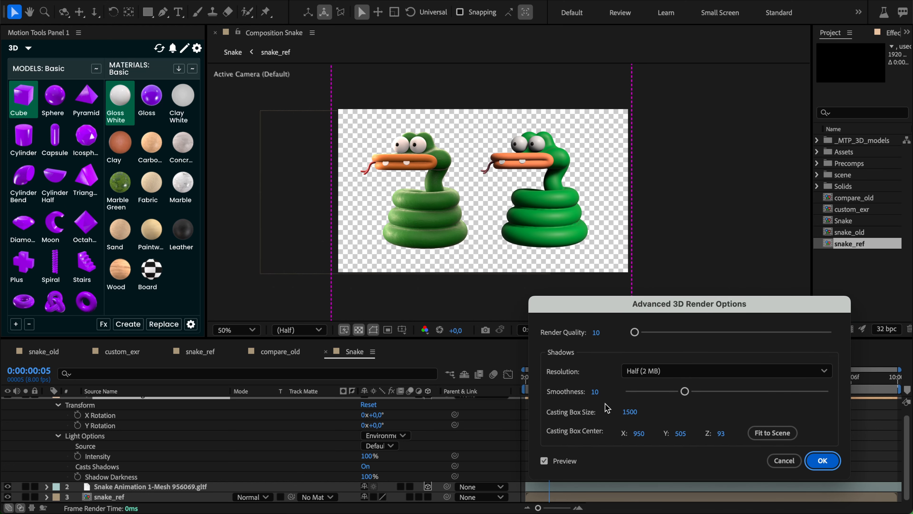
pyautogui.click(629, 412)
pyautogui.write('777')
pyautogui.press('Return')
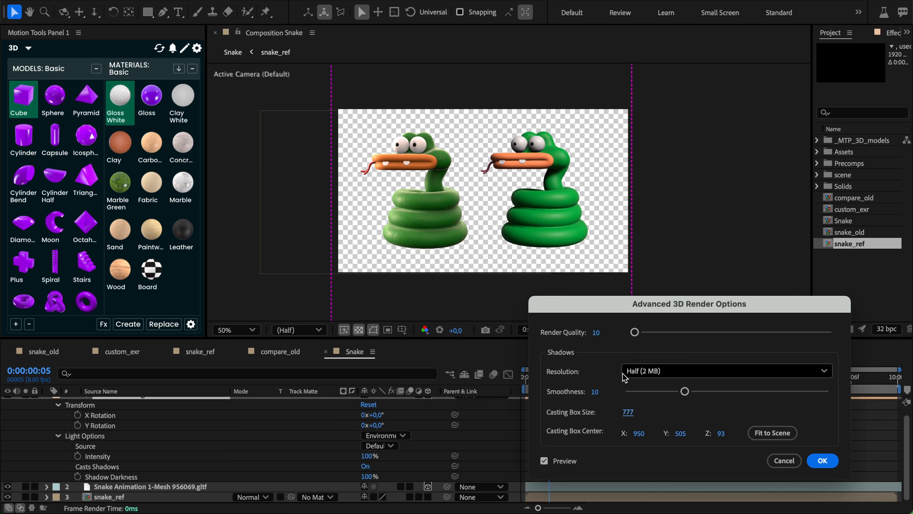
# Set the shadow casting box size back to 1500 and close the render options.
pyautogui.click(628, 412)
pyautogui.write('1500')
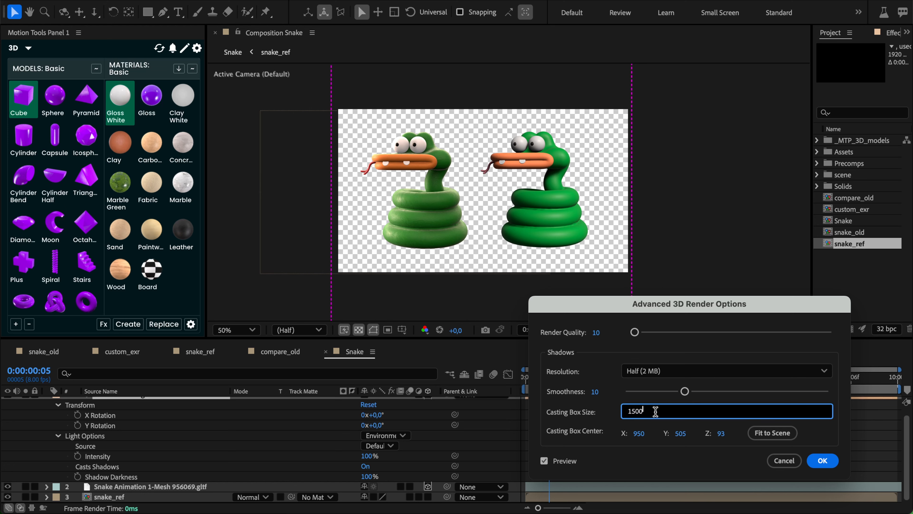
pyautogui.press('Return')
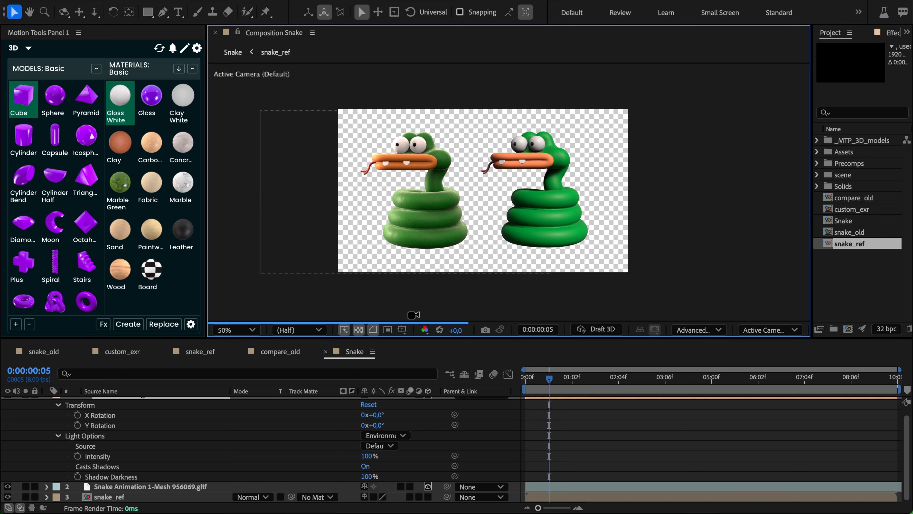
# Set the composition preview resolution to Half.
pyautogui.moveTo(413, 317)
pyautogui.mouseDown()
pyautogui.moveTo(436, 302)
pyautogui.moveTo(668, 317)
pyautogui.moveTo(743, 309)
pyautogui.mouseUp()
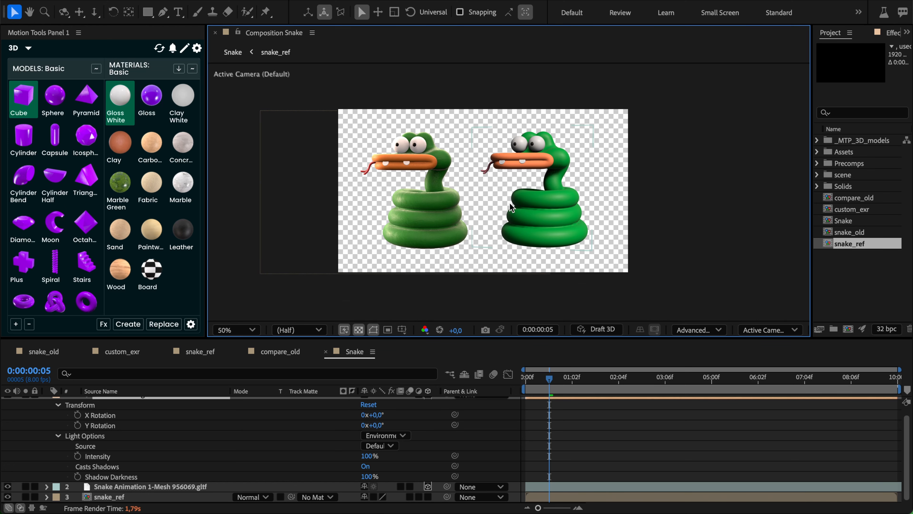
pyautogui.scroll(2, 510, 203)
pyautogui.moveTo(563, 201); pyautogui.dragTo(565, 207)
pyautogui.moveTo(565, 206); pyautogui.dragTo(641, 182)
pyautogui.click(299, 330)
pyautogui.scroll(1, 467, 194)
# Compare the body shading and surface detail of the reference snake with the 3D model snake.
pyautogui.moveTo(240, 187); pyautogui.dragTo(407, 175)
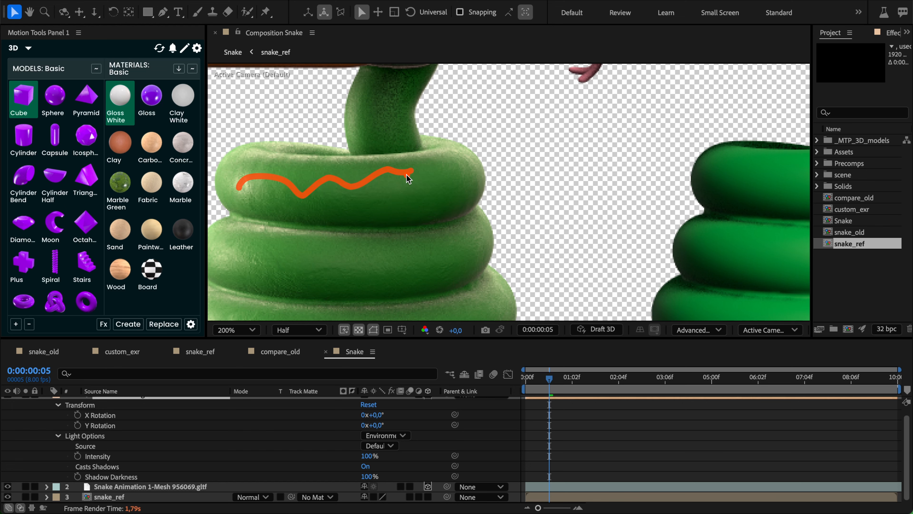
pyautogui.scroll(-1, 369, 202)
pyautogui.moveTo(477, 142); pyautogui.dragTo(418, 169)
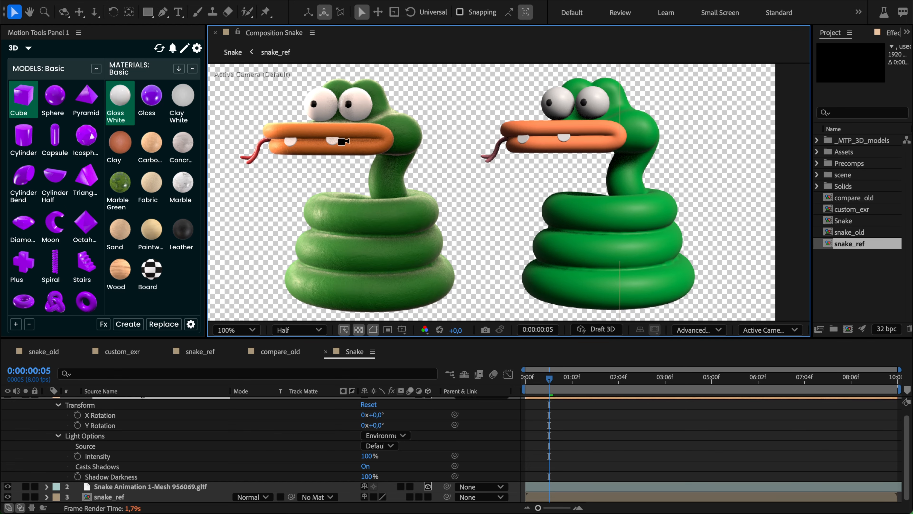
pyautogui.moveTo(326, 142)
pyautogui.mouseDown()
pyautogui.moveTo(381, 142)
pyautogui.moveTo(384, 183)
pyautogui.moveTo(413, 169)
pyautogui.mouseUp()
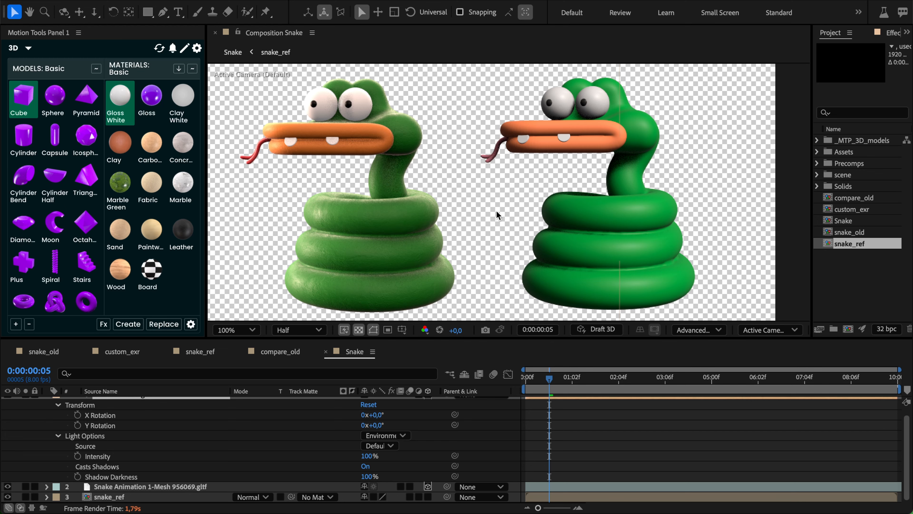
pyautogui.press('h')
pyautogui.moveTo(506, 162); pyautogui.dragTo(509, 155)
pyautogui.press('v')
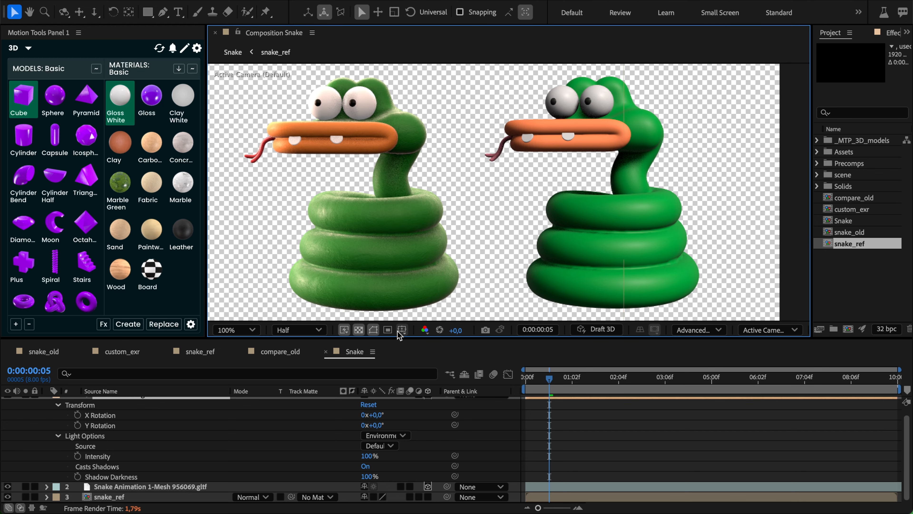
# Set fast previews to Adaptive Resolution and try changing the snake model layer's Orientation.
pyautogui.click(344, 329)
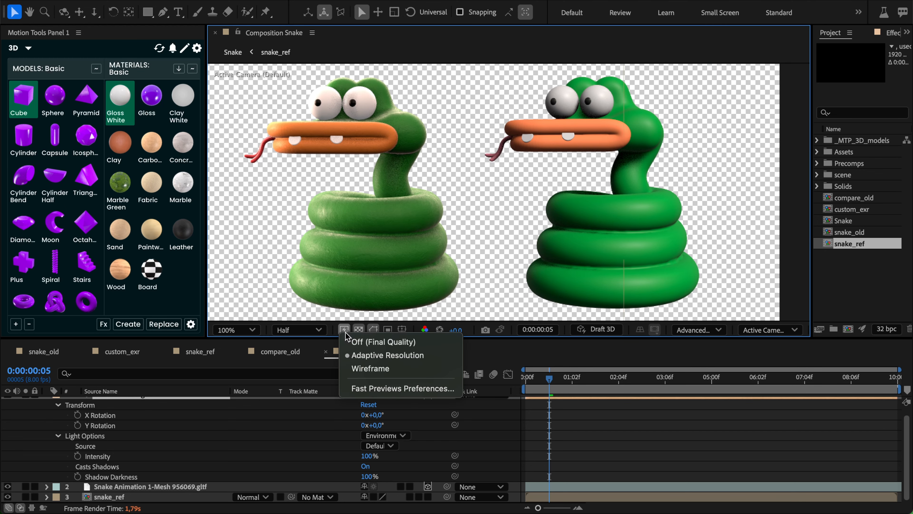
pyautogui.click(418, 356)
pyautogui.click(127, 486)
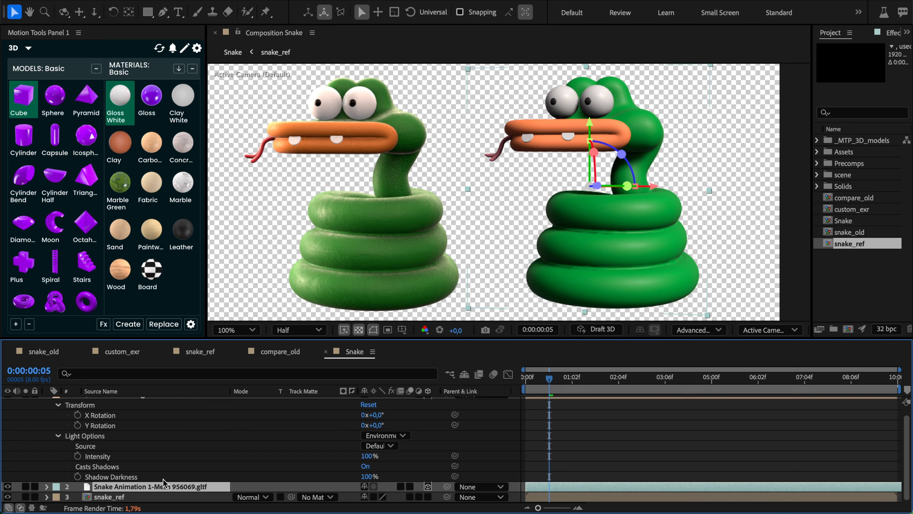
pyautogui.press('r')
pyautogui.moveTo(388, 497); pyautogui.dragTo(434, 484)
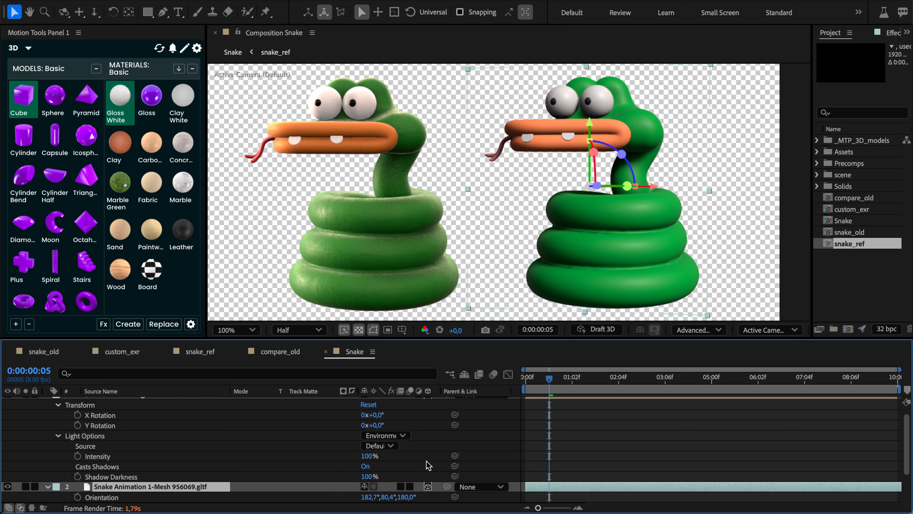
pyautogui.click(466, 425)
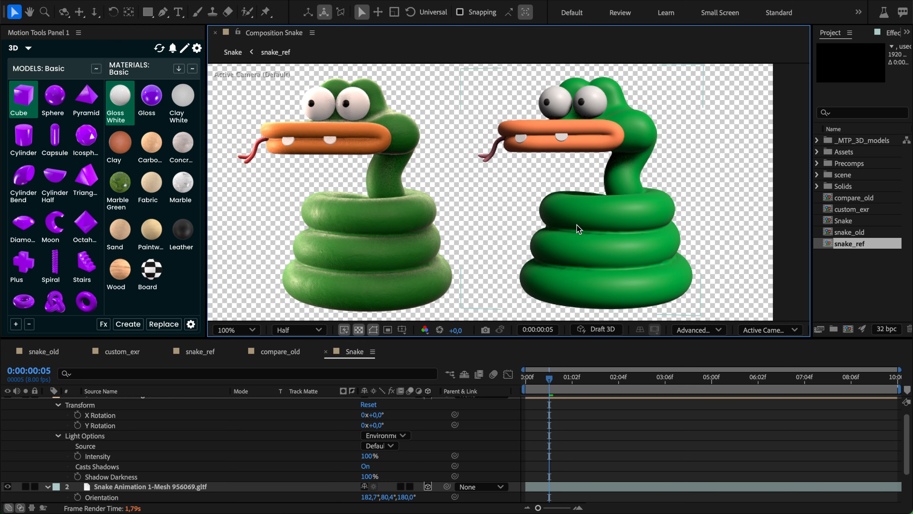
# Review the shadow resolution choices in the Advanced 3D render options, keeping Half (2 MB).
pyautogui.click(688, 333)
pyautogui.click(696, 396)
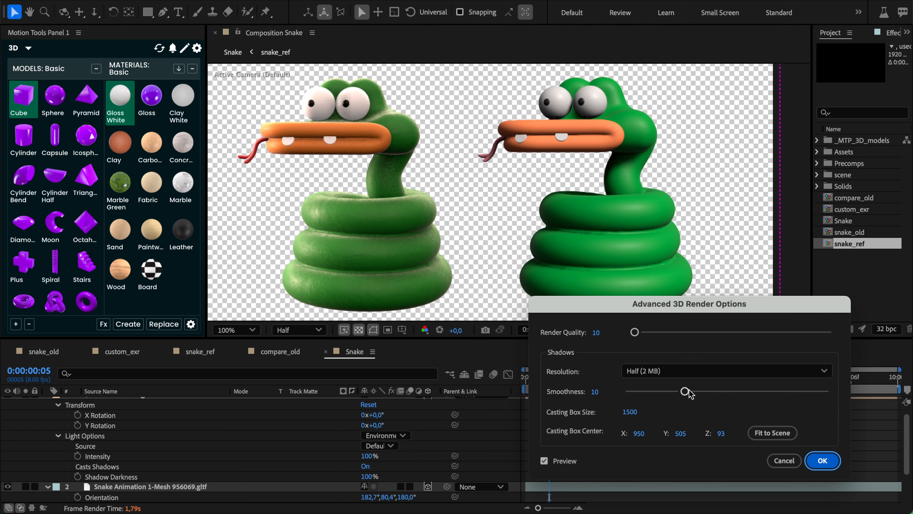
pyautogui.click(648, 369)
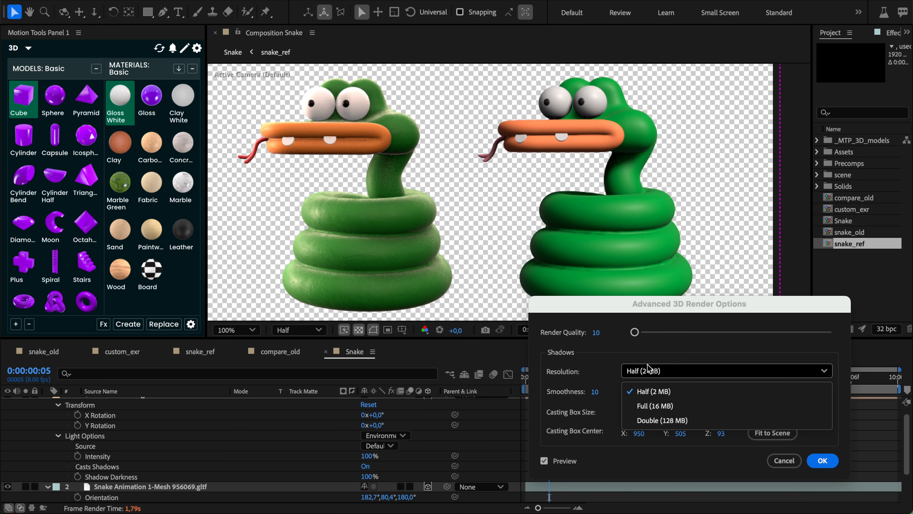
pyautogui.click(653, 376)
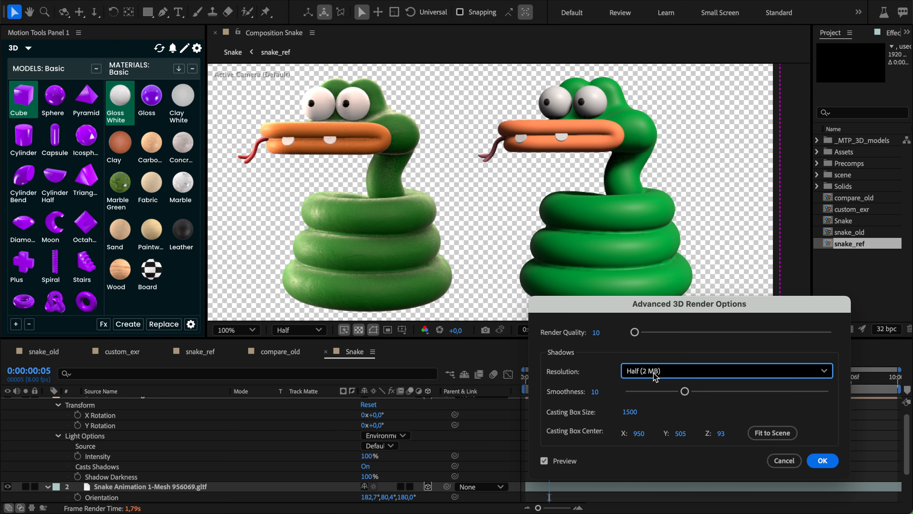
pyautogui.click(824, 461)
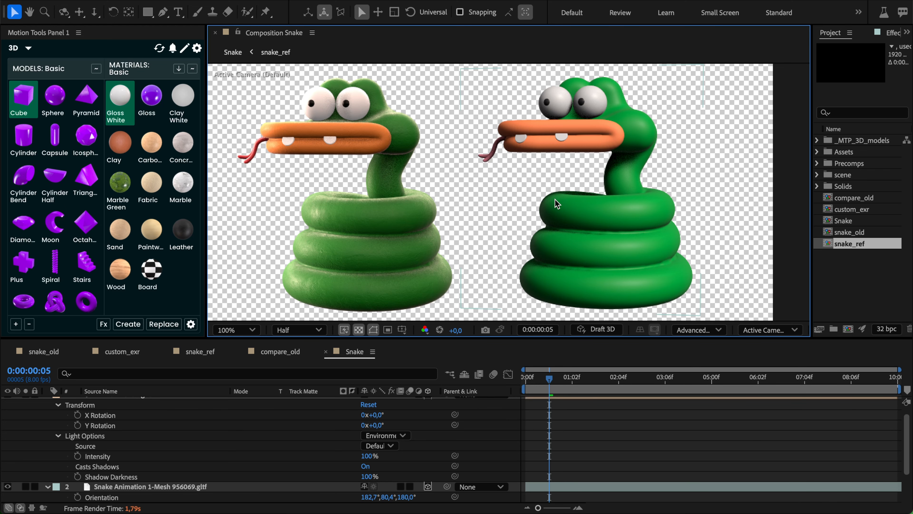
# Fit the whole Snake composition in the viewer and select the Environment Light 1 layer.
pyautogui.click(245, 330)
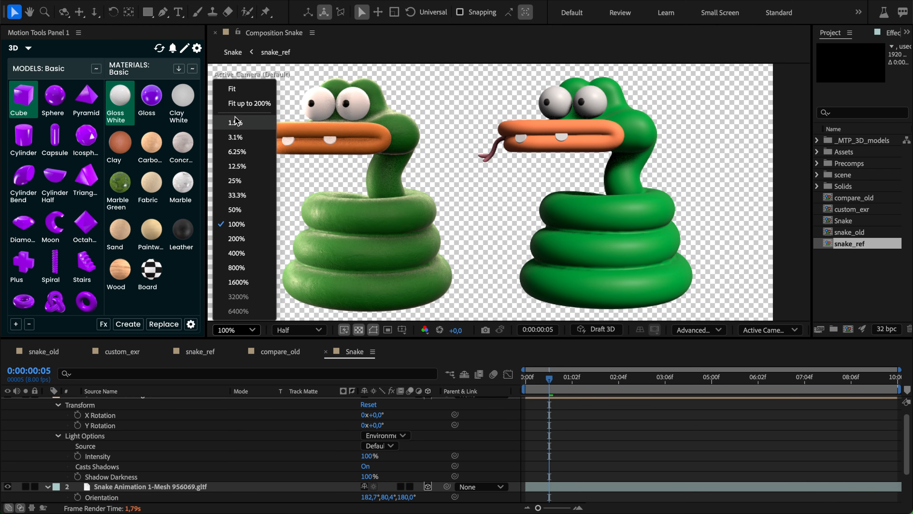
pyautogui.click(234, 89)
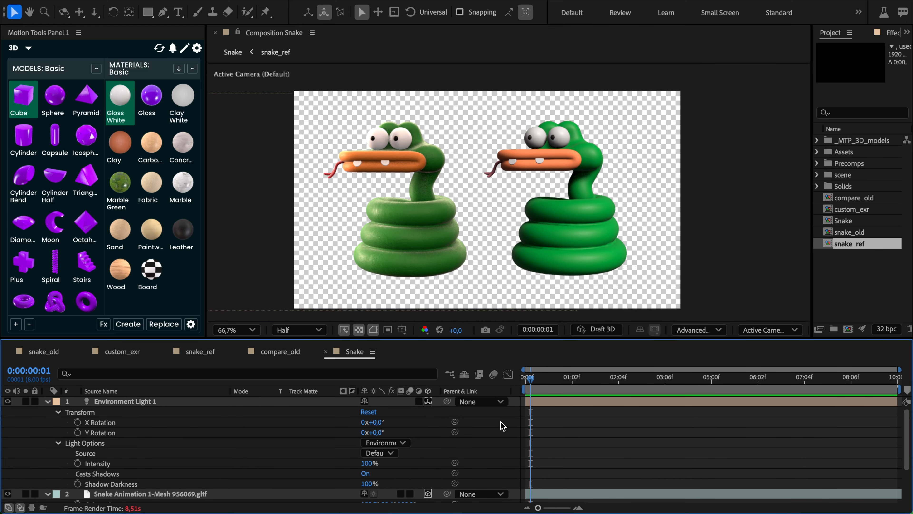
pyautogui.click(124, 404)
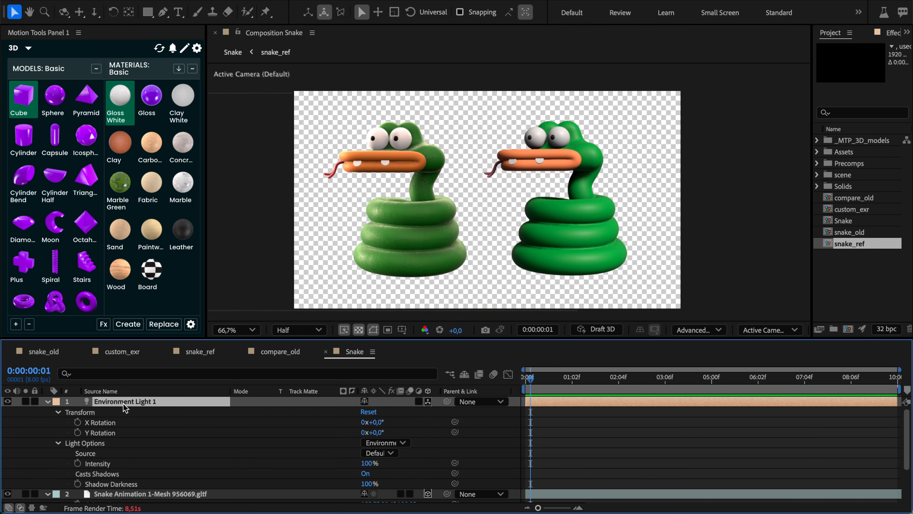
pyautogui.scroll(-1, 113, 414)
pyautogui.scroll(1, 102, 441)
pyautogui.moveTo(546, 104)
pyautogui.mouseDown()
pyautogui.moveTo(471, 190)
pyautogui.moveTo(584, 271)
pyautogui.moveTo(630, 158)
pyautogui.moveTo(537, 107)
pyautogui.moveTo(521, 168)
pyautogui.mouseUp()
pyautogui.moveTo(627, 238); pyautogui.dragTo(590, 207)
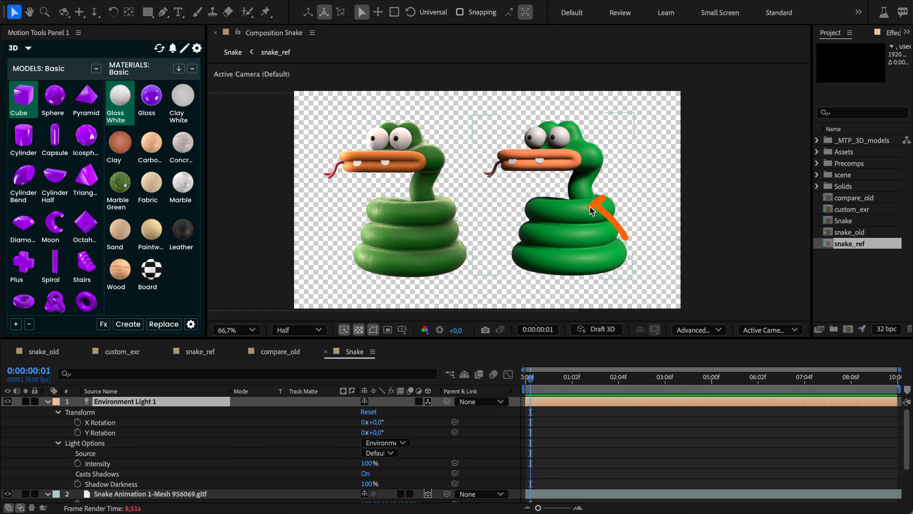
pyautogui.press(',')
pyautogui.press(',')
pyautogui.moveTo(561, 120)
pyautogui.mouseDown()
pyautogui.moveTo(424, 124)
pyautogui.moveTo(438, 271)
pyautogui.moveTo(639, 298)
pyautogui.moveTo(640, 122)
pyautogui.moveTo(499, 100)
pyautogui.moveTo(397, 155)
pyautogui.mouseUp()
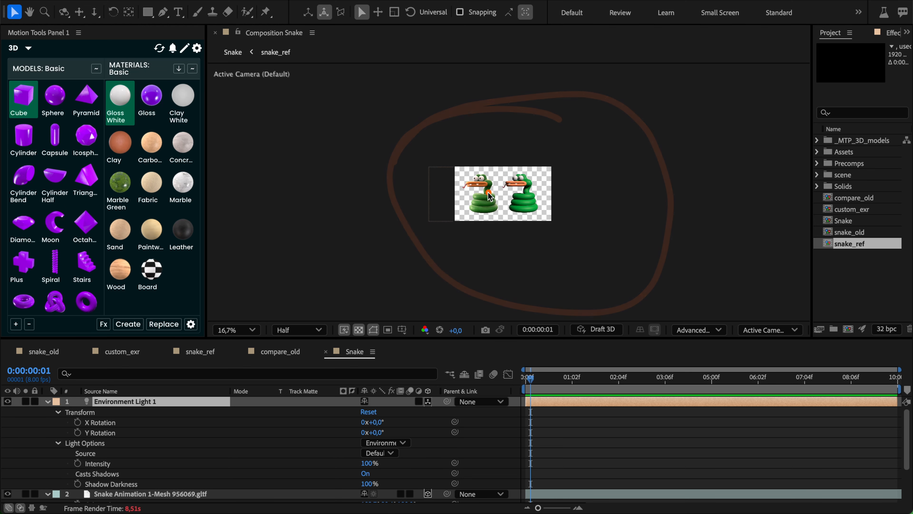
pyautogui.press('.')
pyautogui.press('.')
pyautogui.press('.')
pyautogui.press('.')
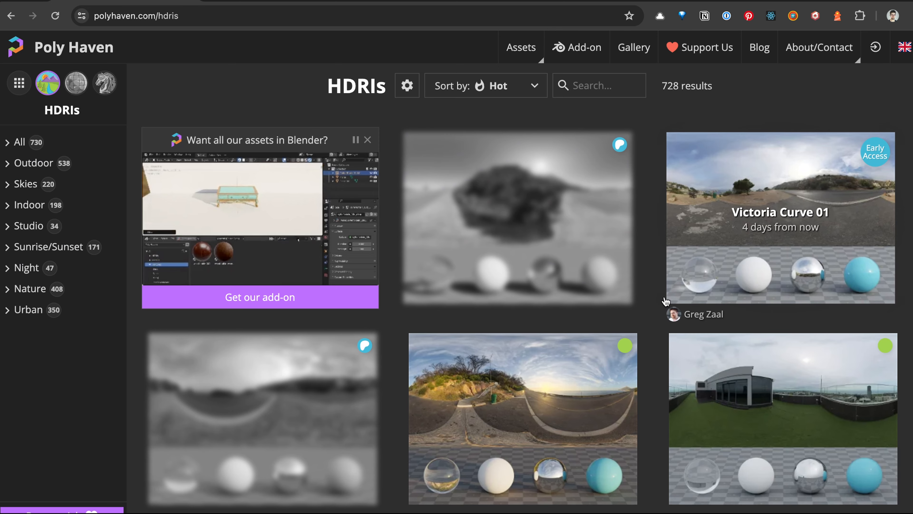
# Browse the HDRI library on Poly Haven and examine the preview images of Autumn Field (Pure Sky).
pyautogui.scroll(-2, 645, 301)
pyautogui.scroll(-3, 645, 302)
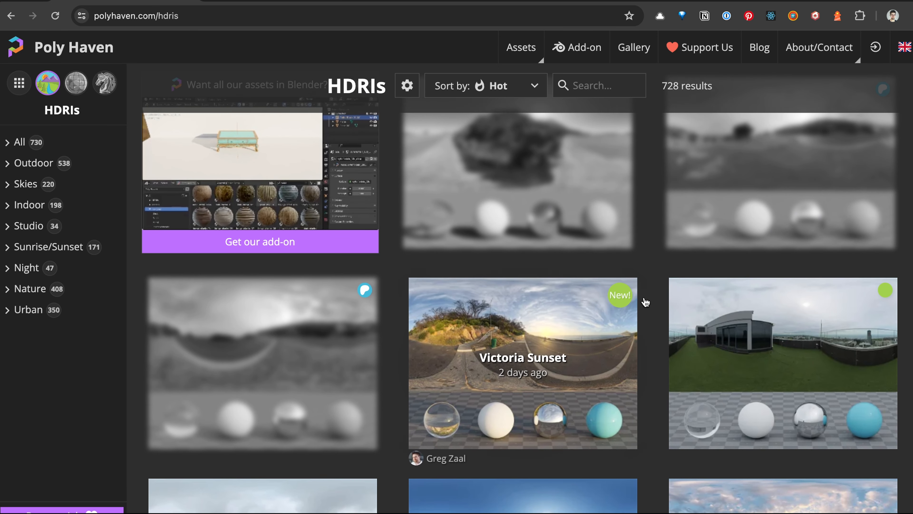
pyautogui.click(524, 460)
pyautogui.click(506, 449)
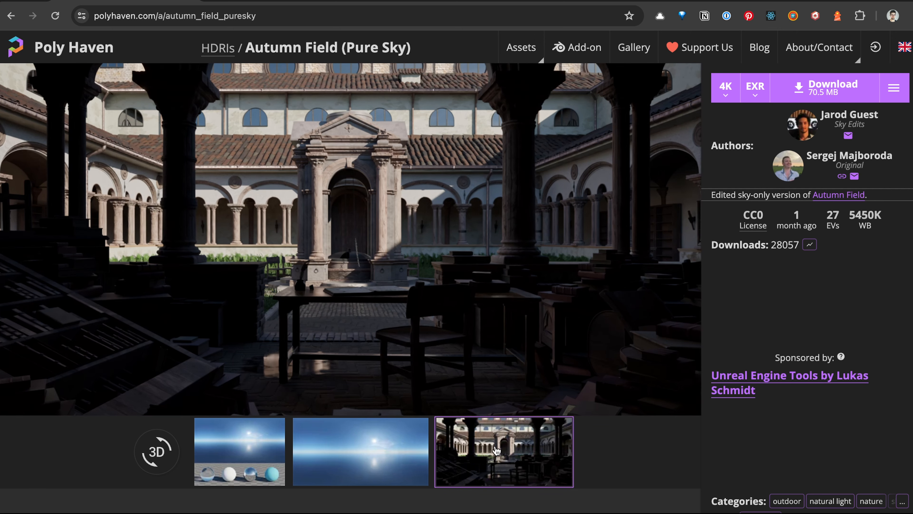
pyautogui.click(258, 464)
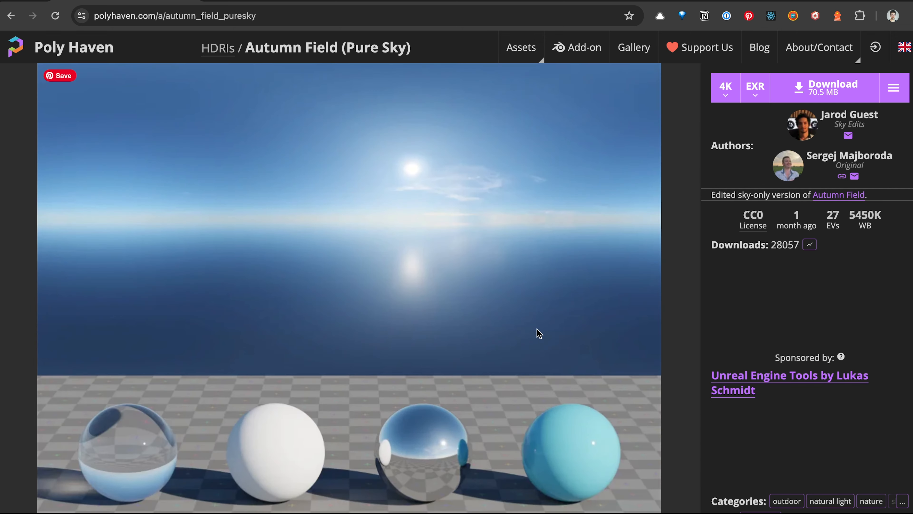
pyautogui.hotkey('alt', 'Left')
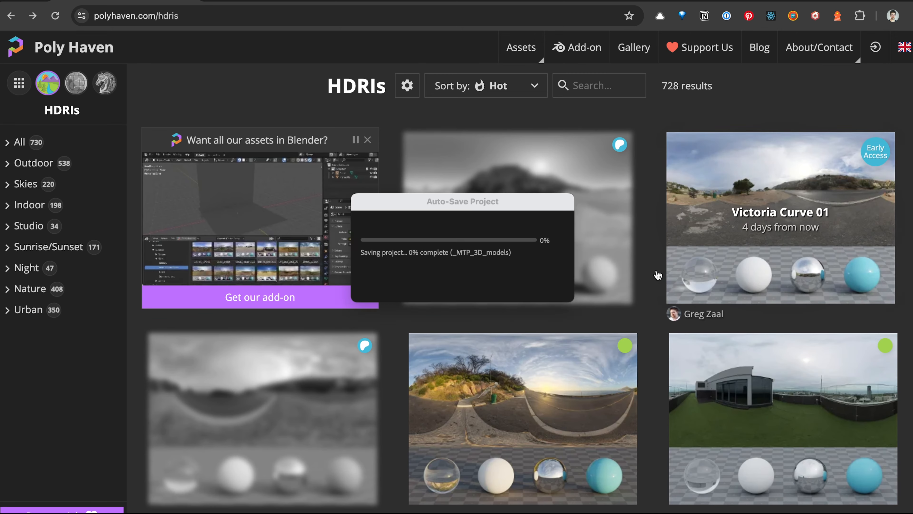
pyautogui.scroll(-3, 657, 271)
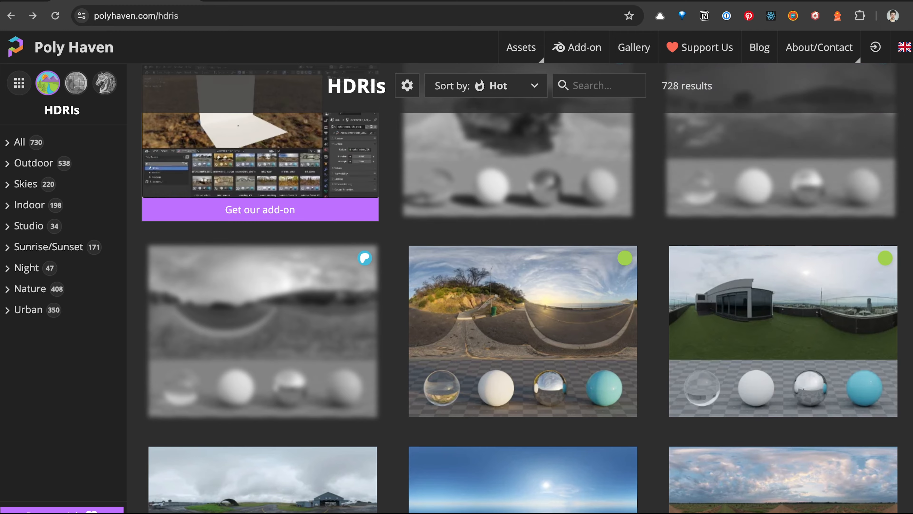
pyautogui.scroll(-10, 855, 108)
pyautogui.scroll(-10, 523, 288)
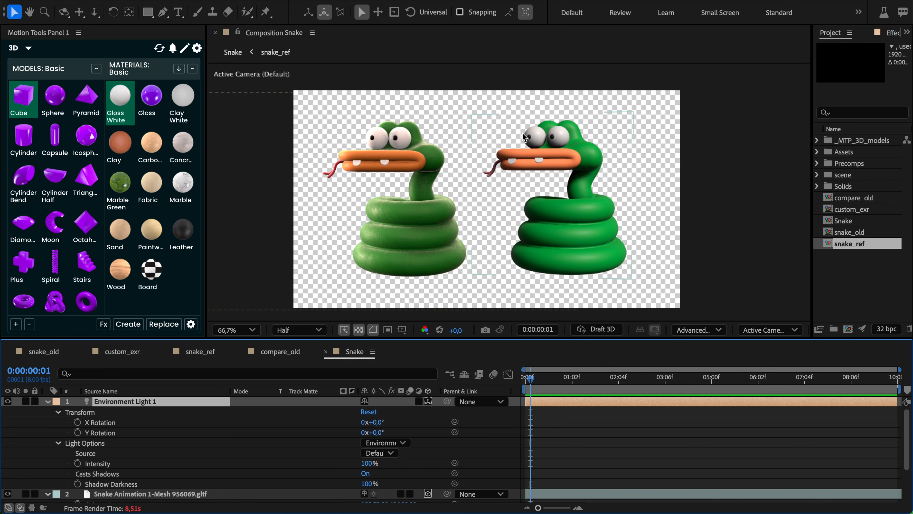
# Review the available Source choices in the Light Options of Environment Light 1.
pyautogui.click(108, 454)
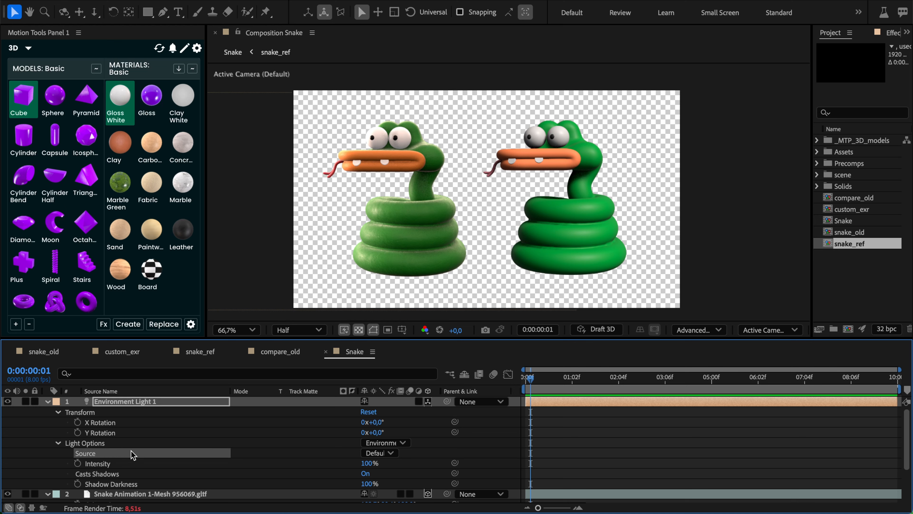
pyautogui.click(392, 454)
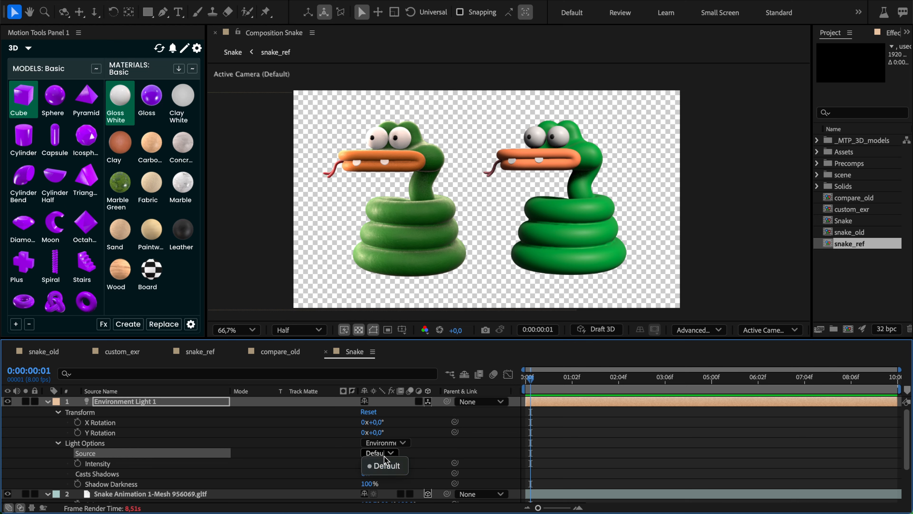
pyautogui.click(225, 455)
# Add evening_field_4k.exr, spaichingen_hill_4k.exr and studio_small_07_4k.exr from the Snake assets folder to the Snake composition and hide their layers.
pyautogui.press('super+Tab')
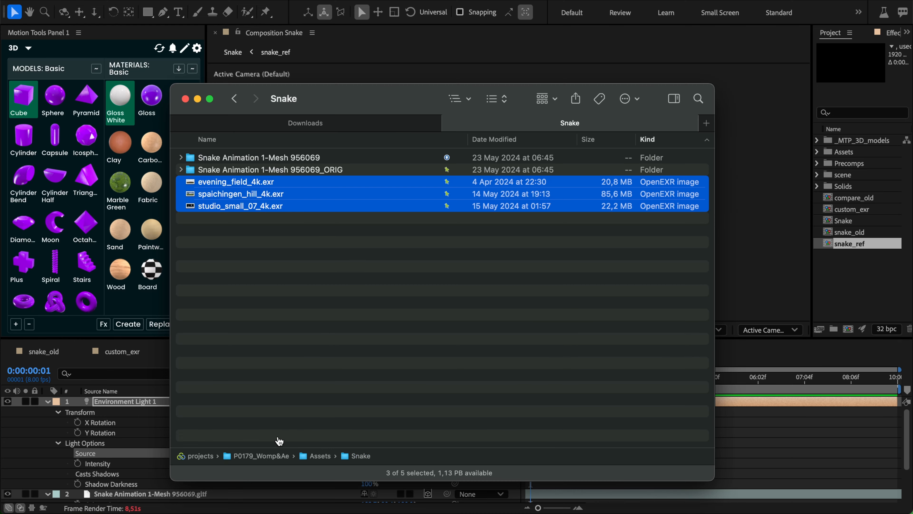
pyautogui.moveTo(239, 208); pyautogui.dragTo(220, 424)
pyautogui.press('super+Tab')
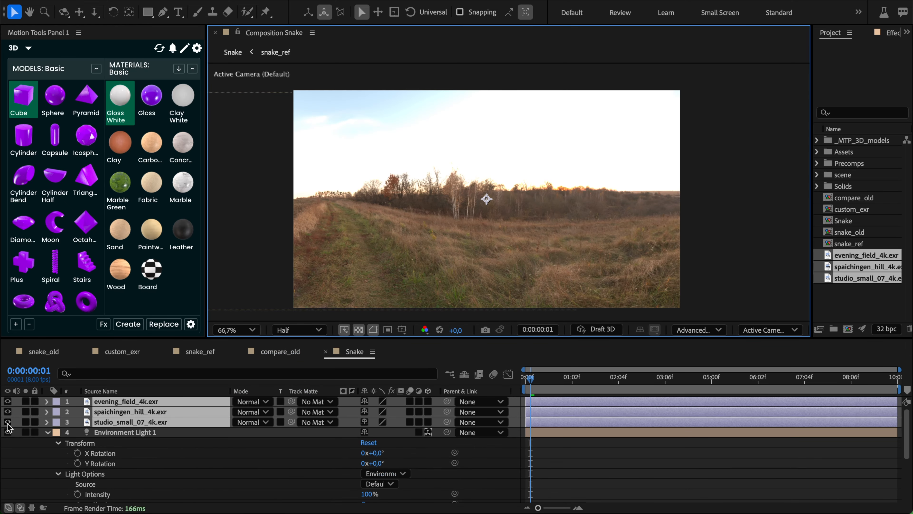
pyautogui.moveTo(8, 422); pyautogui.dragTo(7, 401)
# Try evening_field_4k.exr as the Source of Environment Light 1.
pyautogui.scroll(-2, 194, 435)
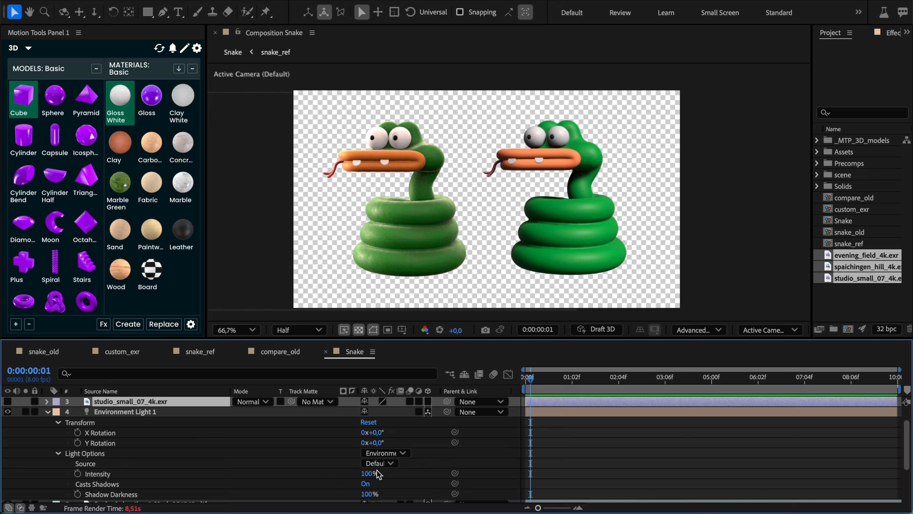
pyautogui.click(394, 464)
pyautogui.click(386, 464)
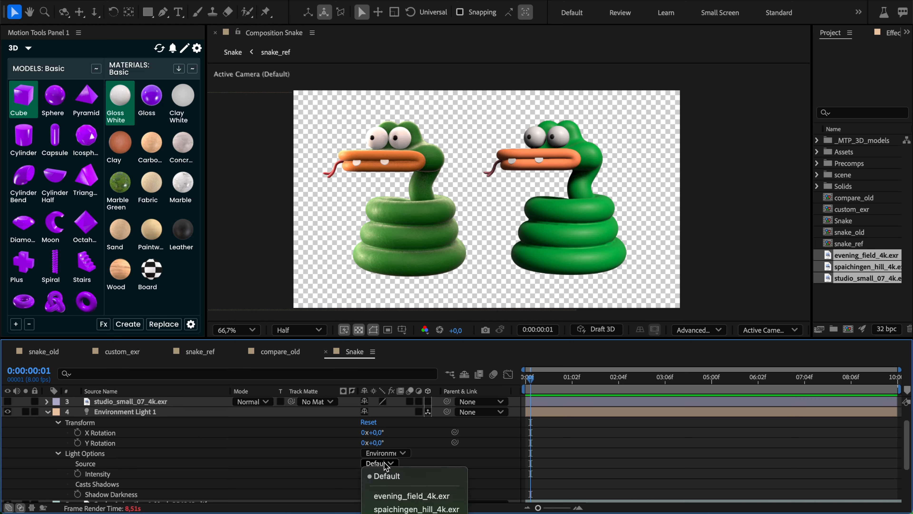
pyautogui.click(386, 464)
pyautogui.scroll(-3, 386, 465)
pyautogui.click(384, 433)
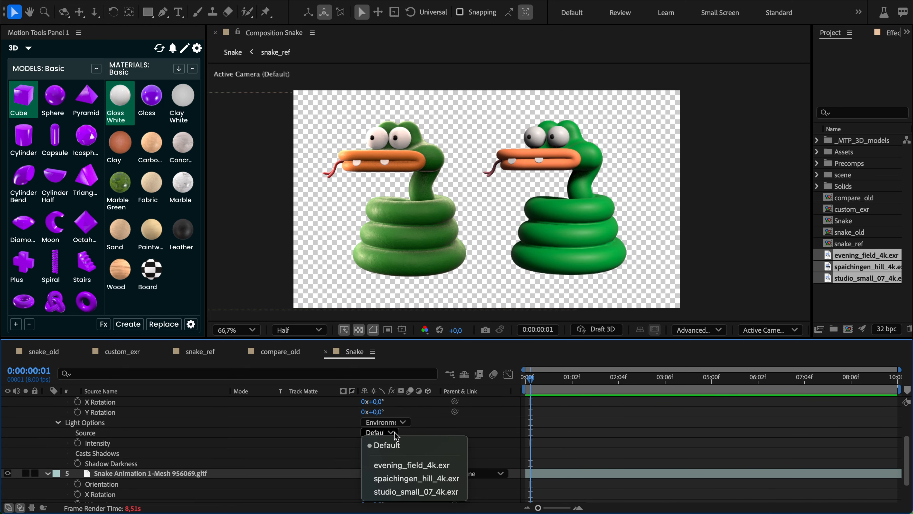
pyautogui.click(396, 466)
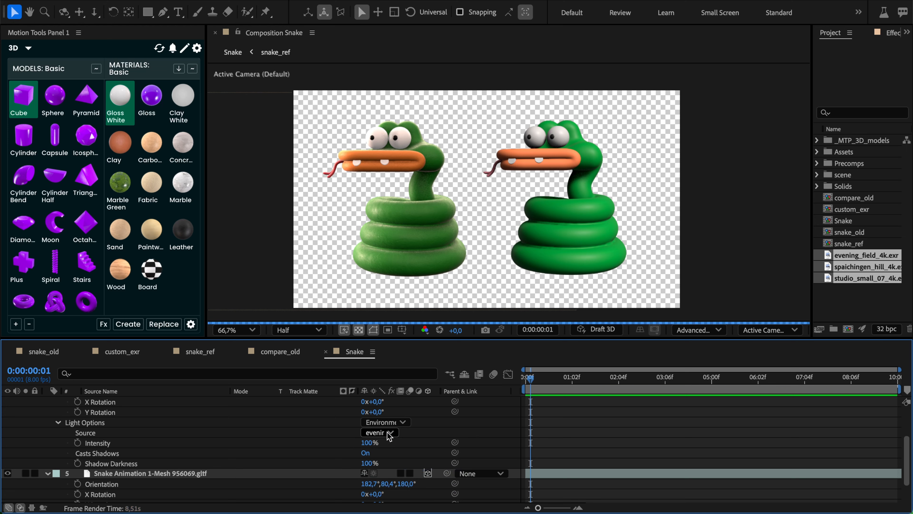
# Return the Source of Environment Light 1 to Default.
pyautogui.click(389, 434)
pyautogui.click(390, 441)
pyautogui.scroll(1, 437, 437)
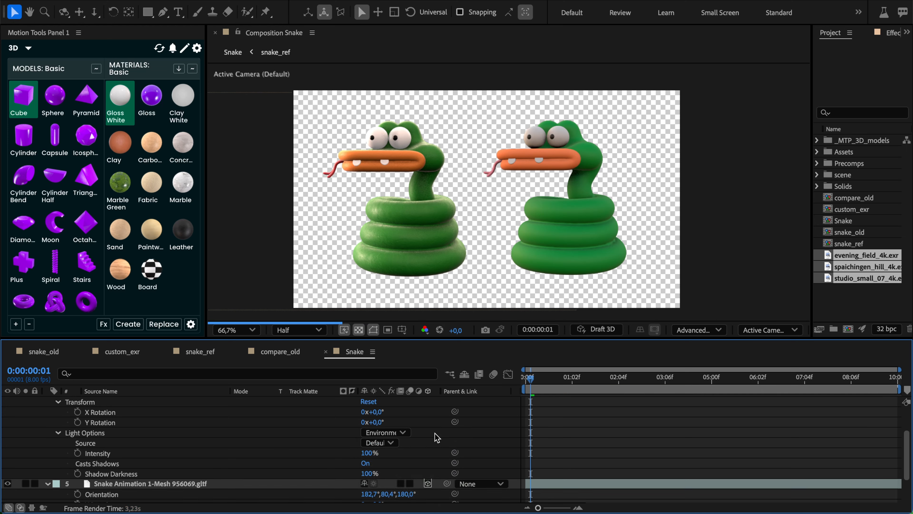
# Create a 3D sphere model in the Snake composition with Motion Tools.
pyautogui.scroll(4, 437, 437)
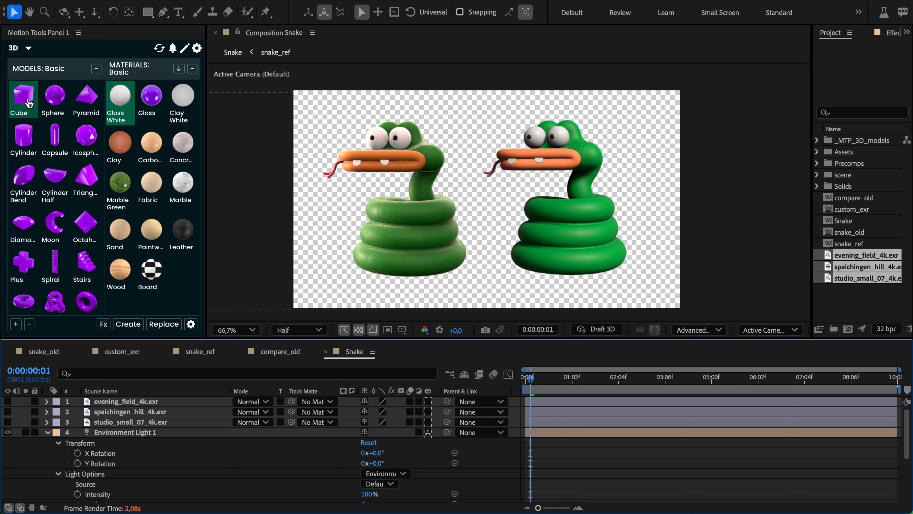
pyautogui.click(54, 96)
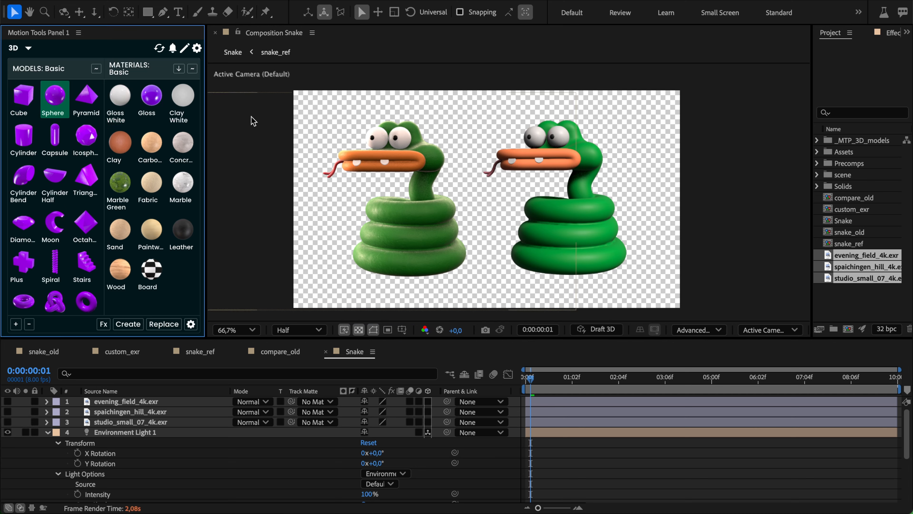
pyautogui.click(128, 323)
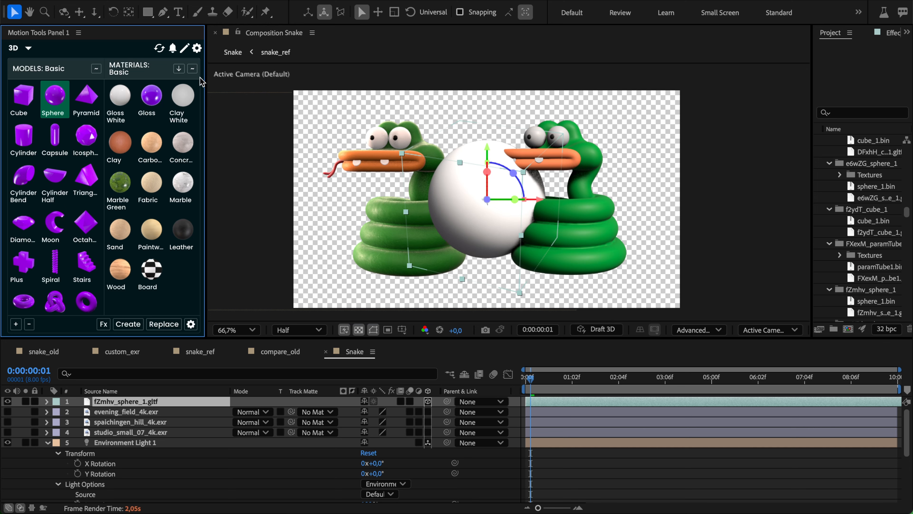
# Make the sphere's Gloss White material reflective with Metallic 0.98 and Roughness 0.03.
pyautogui.click(179, 69)
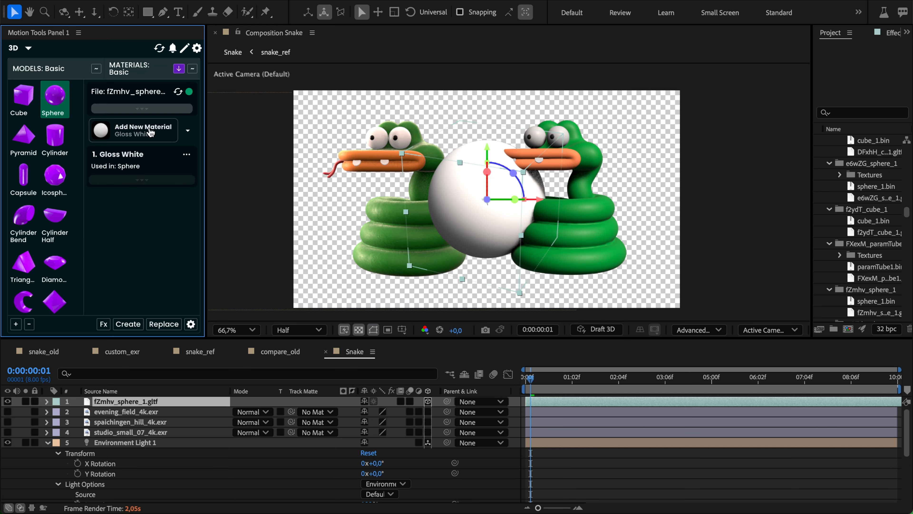
pyautogui.click(142, 180)
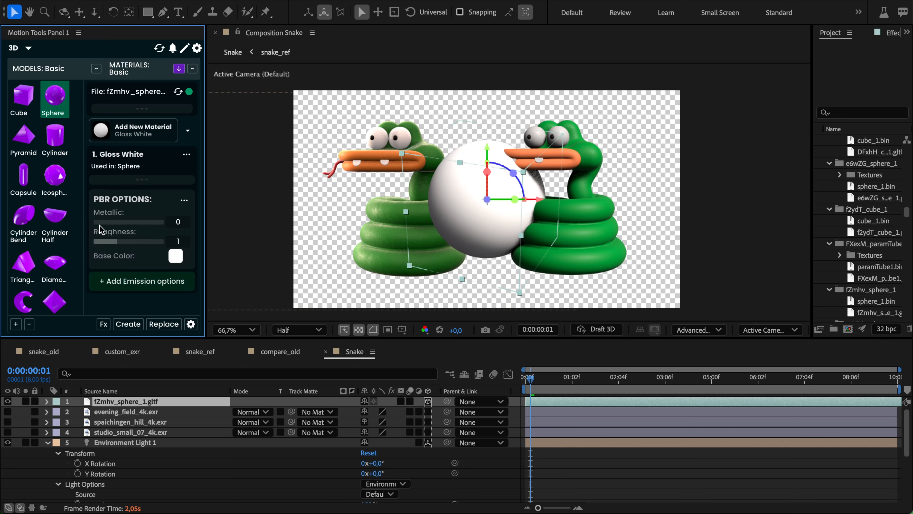
pyautogui.moveTo(113, 241)
pyautogui.mouseDown()
pyautogui.moveTo(96, 244)
pyautogui.moveTo(105, 222)
pyautogui.moveTo(120, 226)
pyautogui.mouseUp()
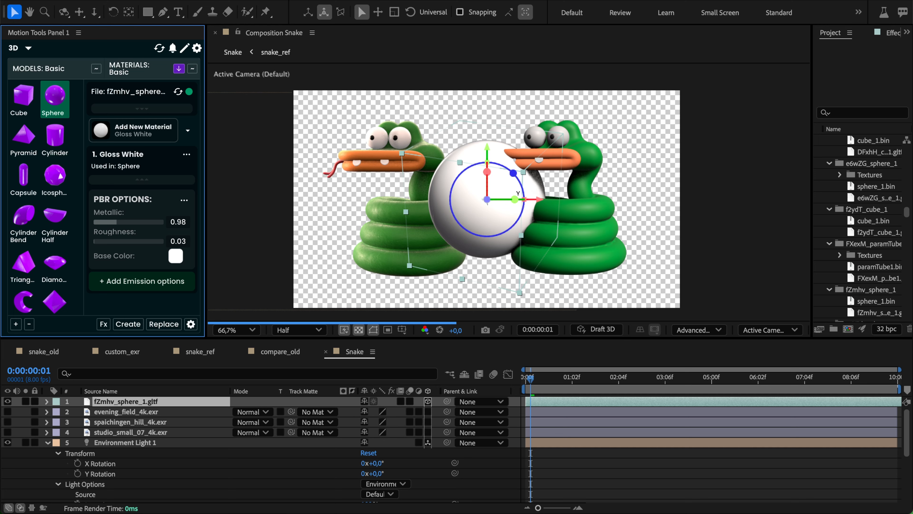
# Set the Y Rotation of Environment Light 1 to 71°.
pyautogui.click(120, 441)
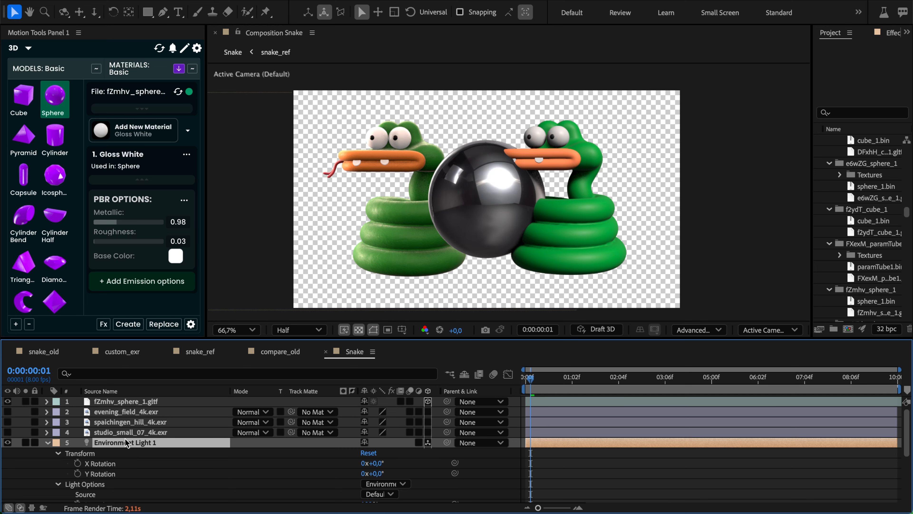
pyautogui.scroll(-1, 180, 446)
pyautogui.moveTo(374, 453); pyautogui.dragTo(411, 454)
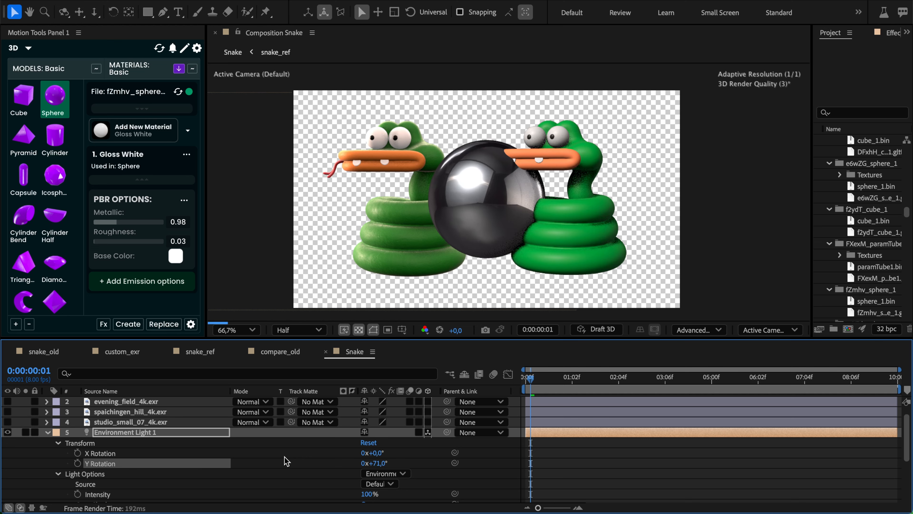
# Use evening_field_4k.exr as the Source of Environment Light 1.
pyautogui.click(390, 484)
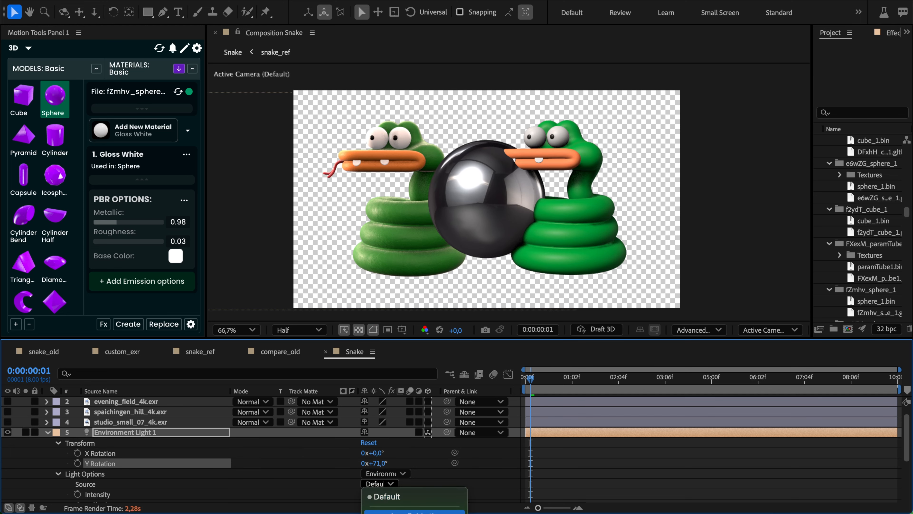
pyautogui.click(396, 511)
pyautogui.scroll(-1, 423, 470)
pyautogui.scroll(-3, 423, 471)
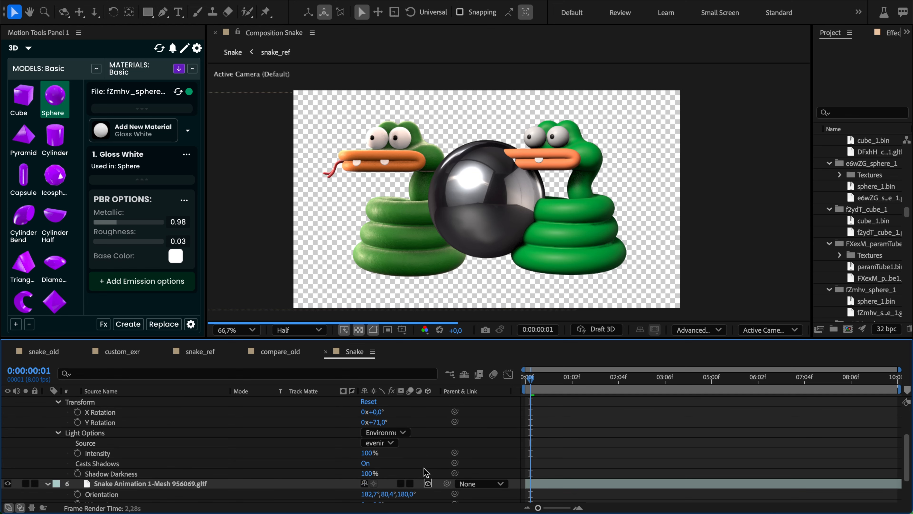
# Set the Shadow Darkness of Environment Light 1 to 69%, keeping Casts Shadows on.
pyautogui.click(366, 464)
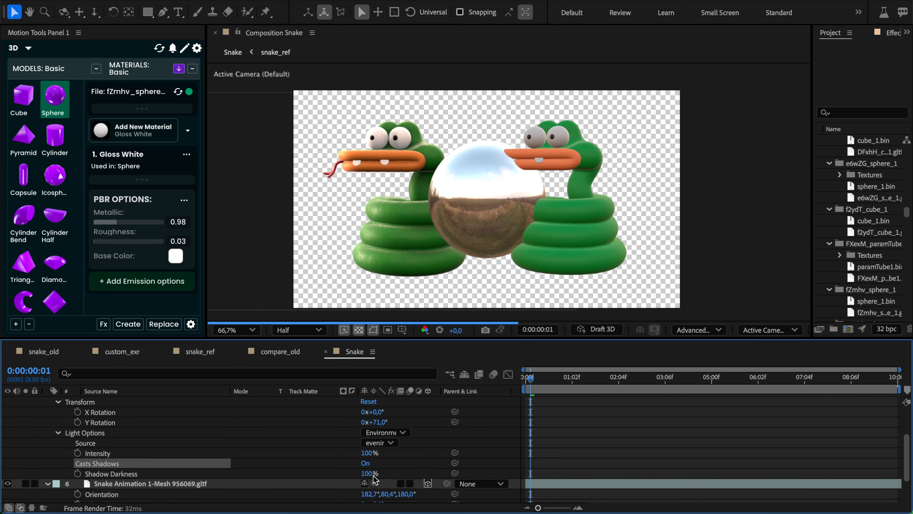
pyautogui.moveTo(374, 474)
pyautogui.mouseDown()
pyautogui.moveTo(332, 477)
pyautogui.moveTo(354, 478)
pyautogui.moveTo(338, 457)
pyautogui.moveTo(396, 457)
pyautogui.moveTo(356, 460)
pyautogui.moveTo(382, 460)
pyautogui.moveTo(359, 460)
pyautogui.moveTo(372, 459)
pyautogui.mouseUp()
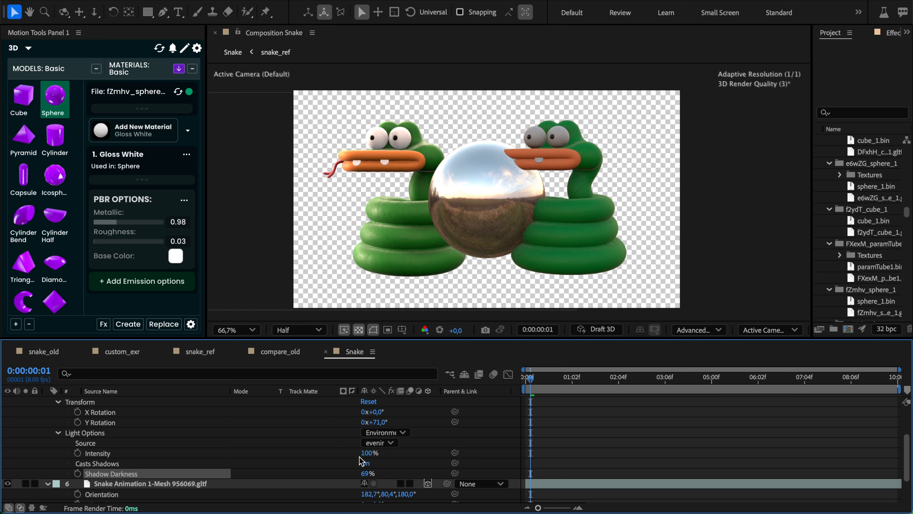
pyautogui.scroll(1, 288, 454)
pyautogui.scroll(1, 292, 455)
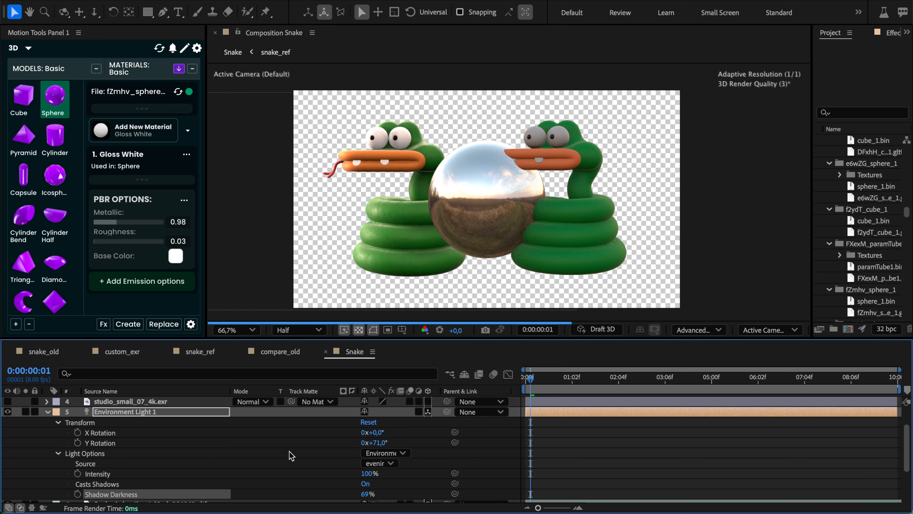
pyautogui.scroll(-8, 842, 222)
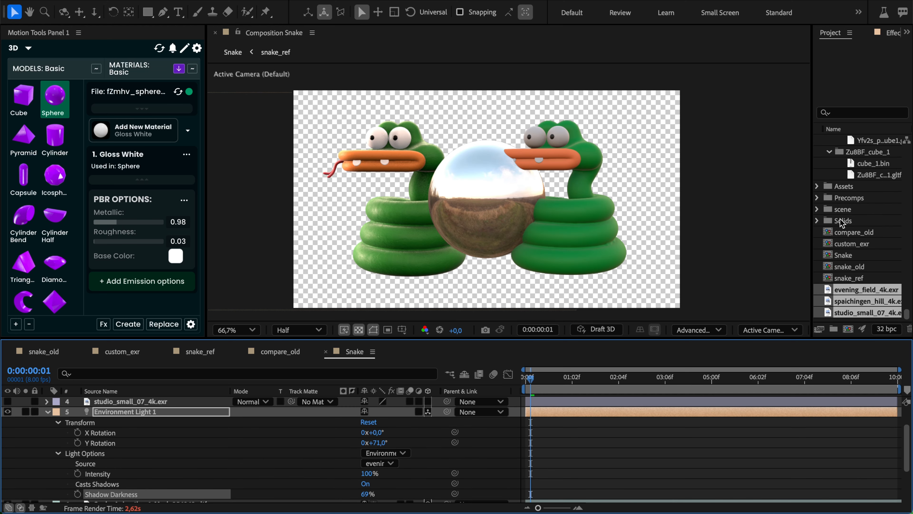
# Delete the reflective sphere layer from the Snake composition.
pyautogui.click(493, 200)
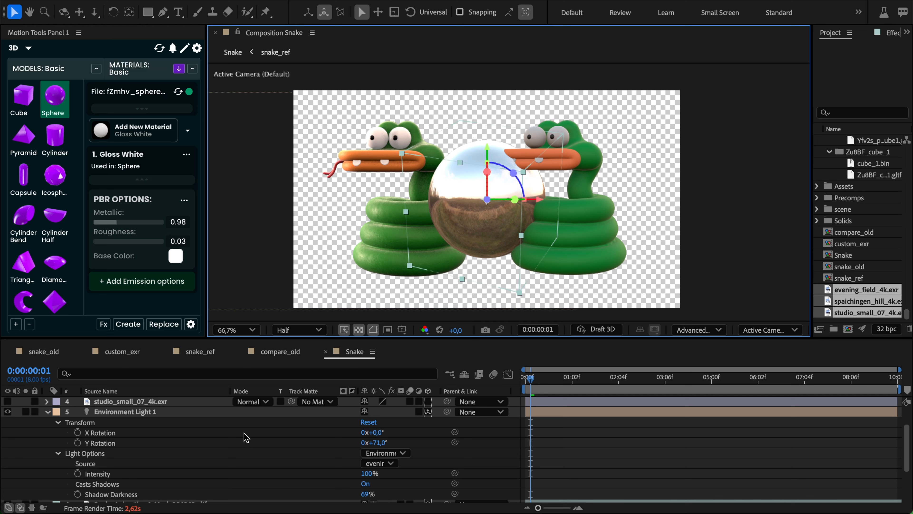
pyautogui.scroll(3, 138, 404)
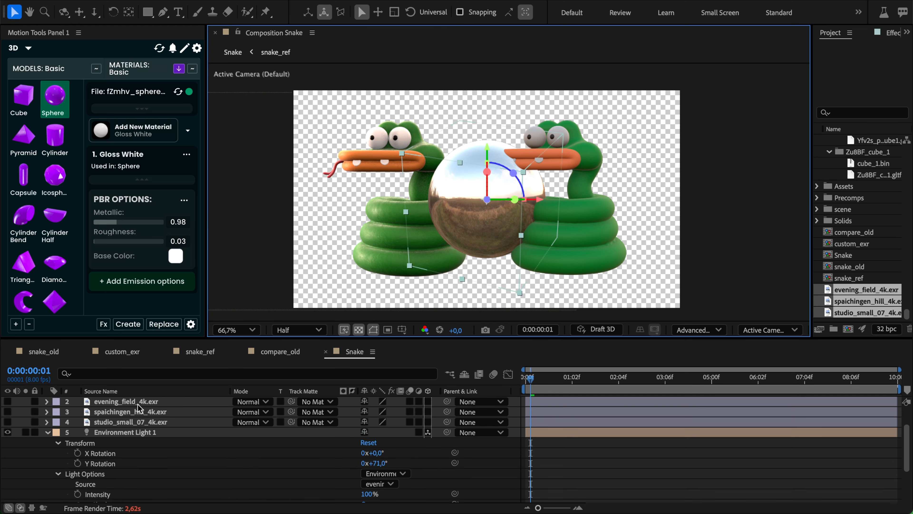
pyautogui.click(138, 402)
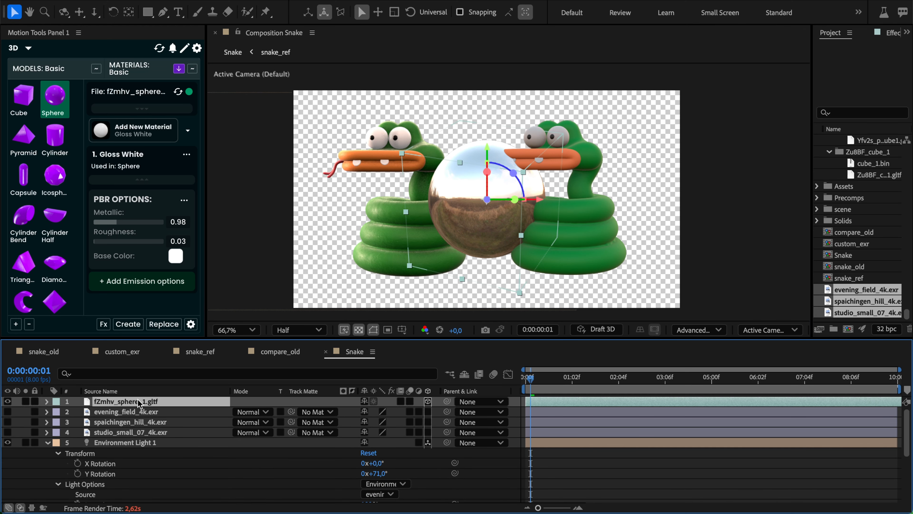
pyautogui.press('Delete')
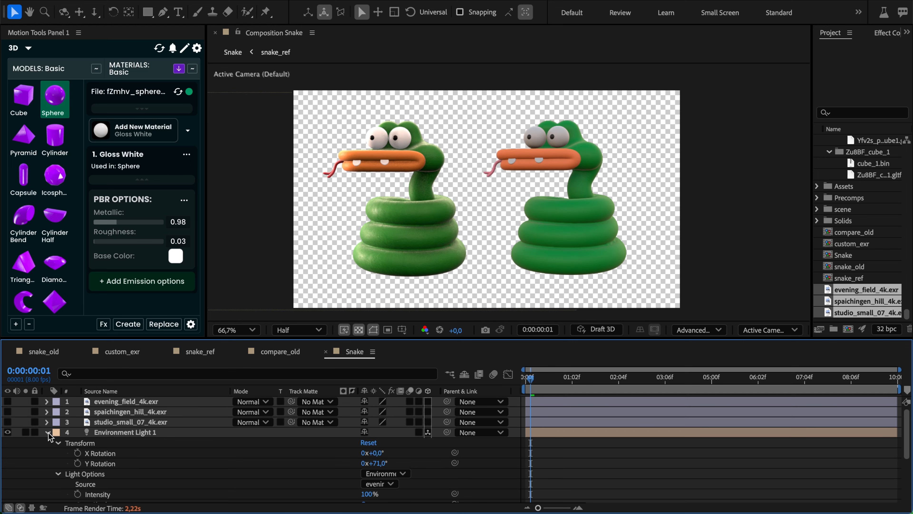
pyautogui.click(48, 432)
pyautogui.click(48, 432)
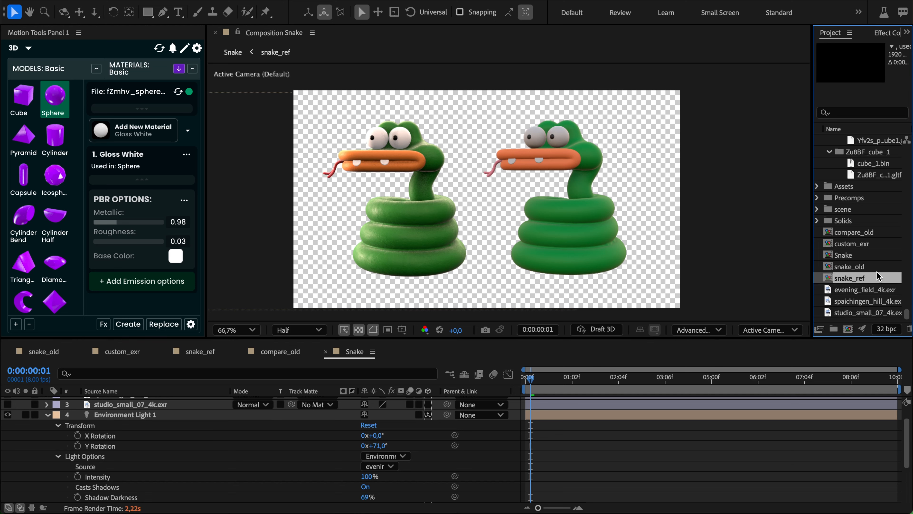
# Open the custom_exr composition and examine its sky image and black lower half.
pyautogui.click(859, 245)
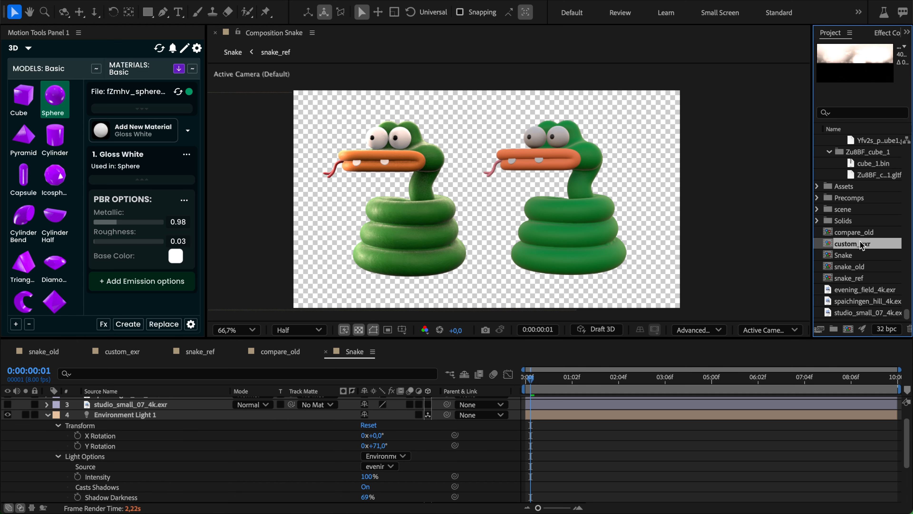
pyautogui.doubleClick(860, 244)
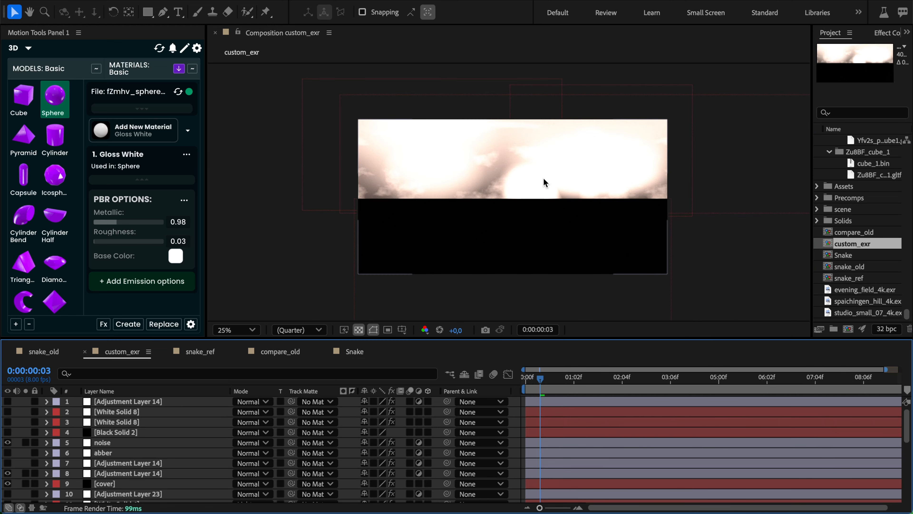
pyautogui.click(528, 219)
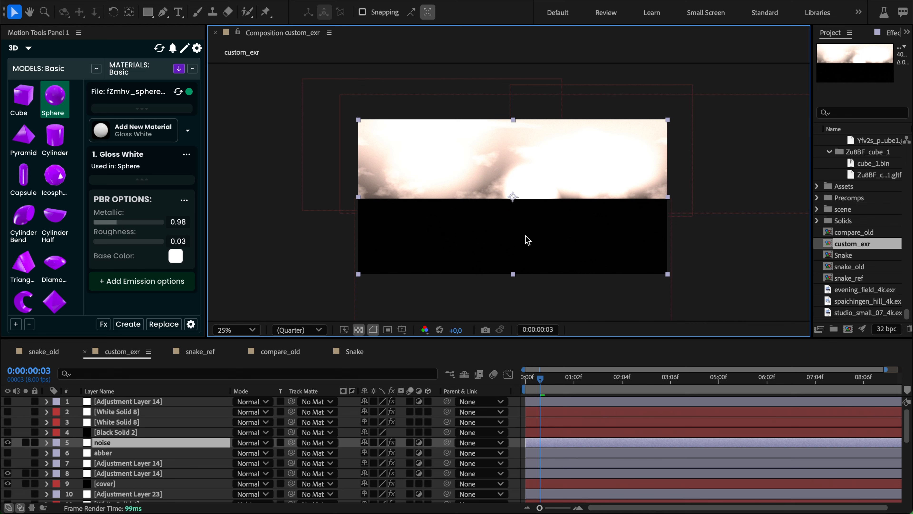
pyautogui.hotkey('ctrl', 'Home')
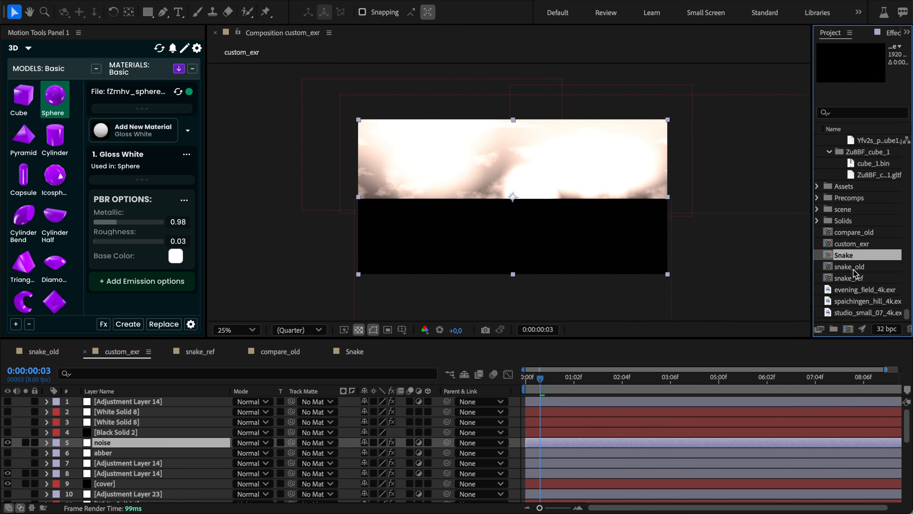
# Open the snake_ref composition and examine its custom_exr 3.exr layer and the lighting on the reference snake.
pyautogui.doubleClick(852, 278)
pyautogui.click(118, 412)
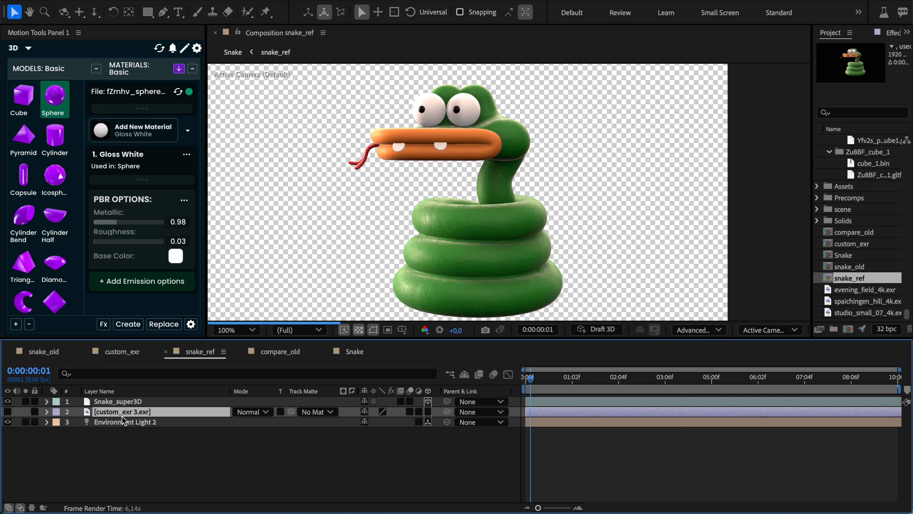
pyautogui.moveTo(155, 409)
pyautogui.mouseDown()
pyautogui.moveTo(88, 409)
pyautogui.moveTo(101, 423)
pyautogui.moveTo(183, 414)
pyautogui.moveTo(134, 402)
pyautogui.mouseUp()
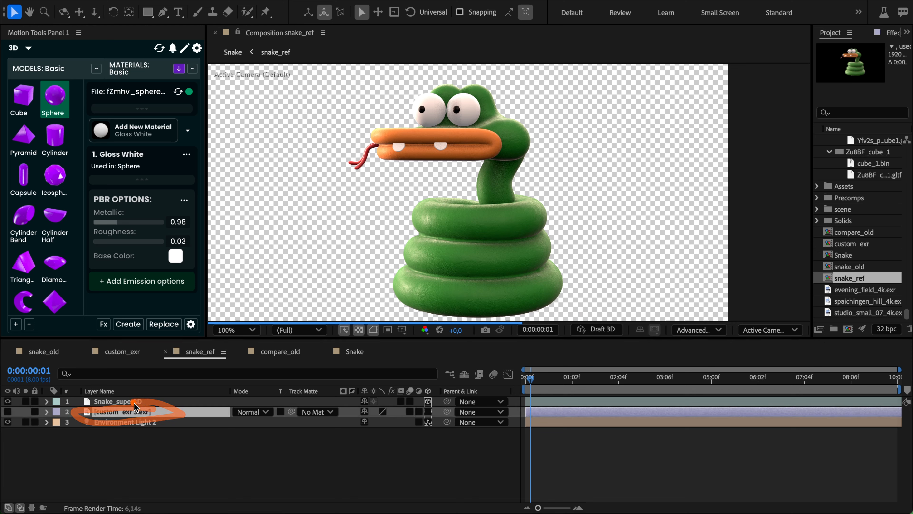
pyautogui.press('Escape')
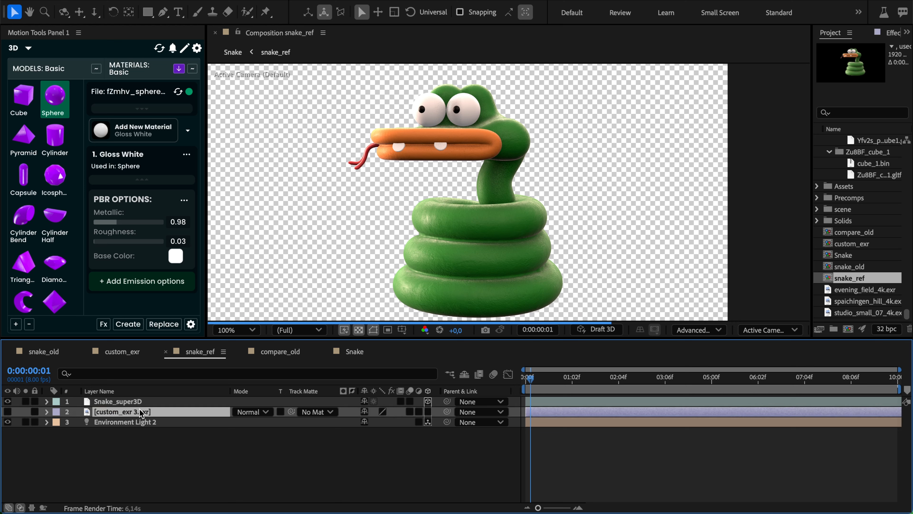
pyautogui.moveTo(283, 204)
pyautogui.mouseDown()
pyautogui.moveTo(402, 207)
pyautogui.moveTo(391, 194)
pyautogui.moveTo(393, 218)
pyautogui.mouseUp()
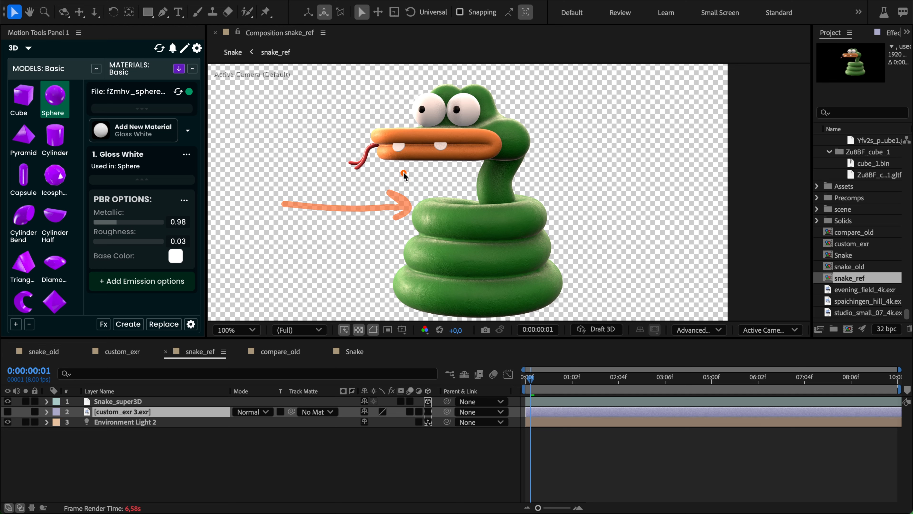
pyautogui.moveTo(412, 100); pyautogui.dragTo(413, 100)
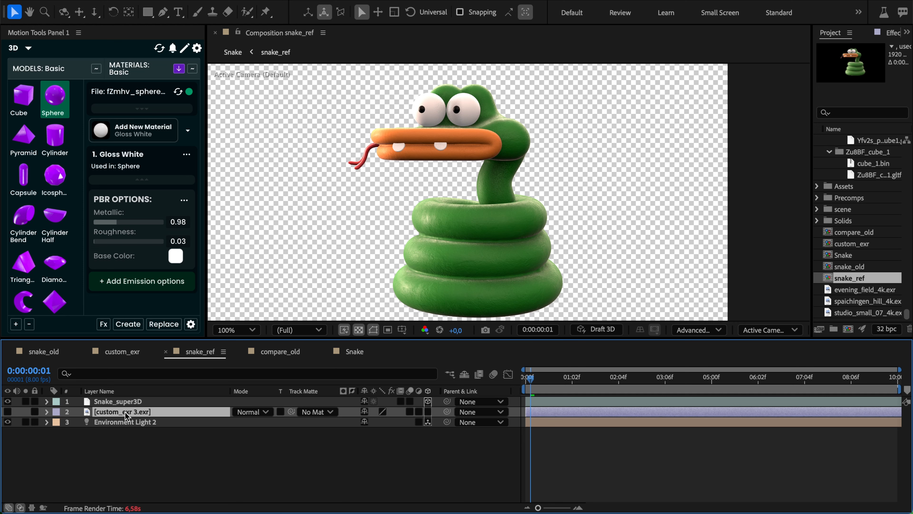
# Review the layers of the custom_exr composition once more and return to the Snake composition.
pyautogui.doubleClick(861, 244)
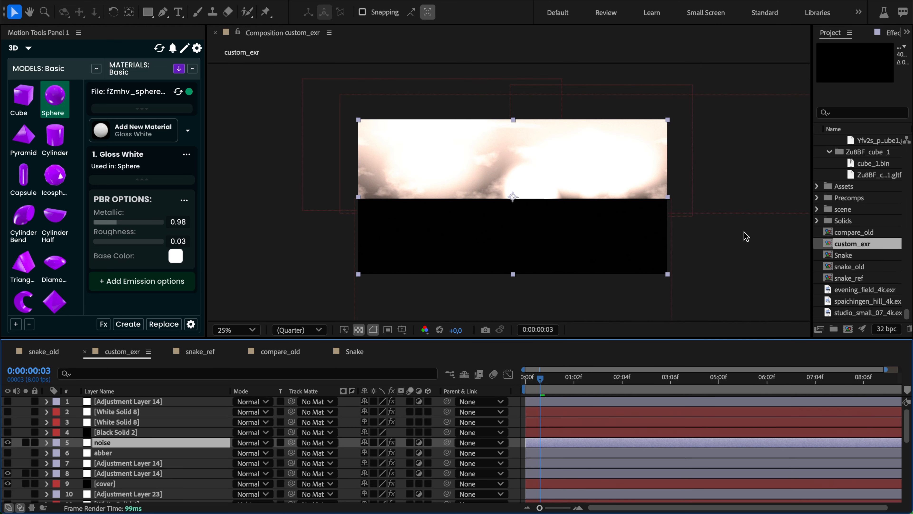
pyautogui.press(',')
pyautogui.click(515, 404)
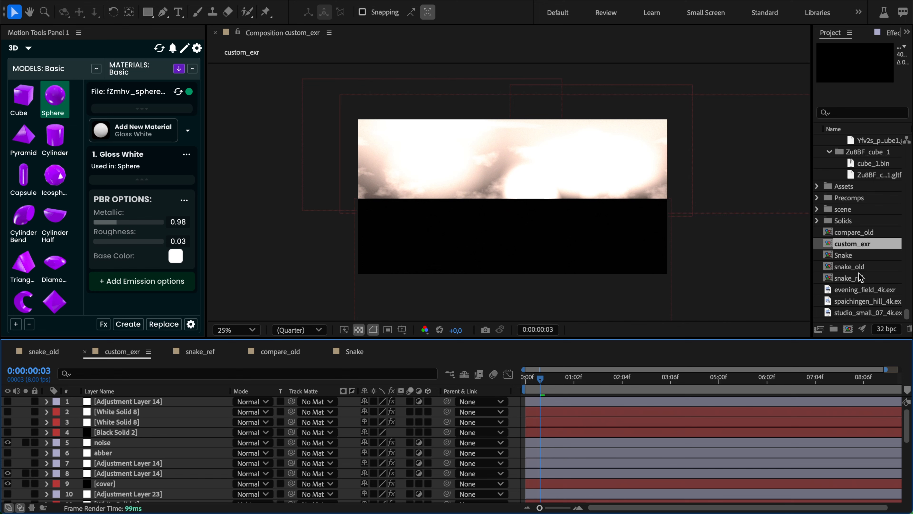
pyautogui.doubleClick(858, 255)
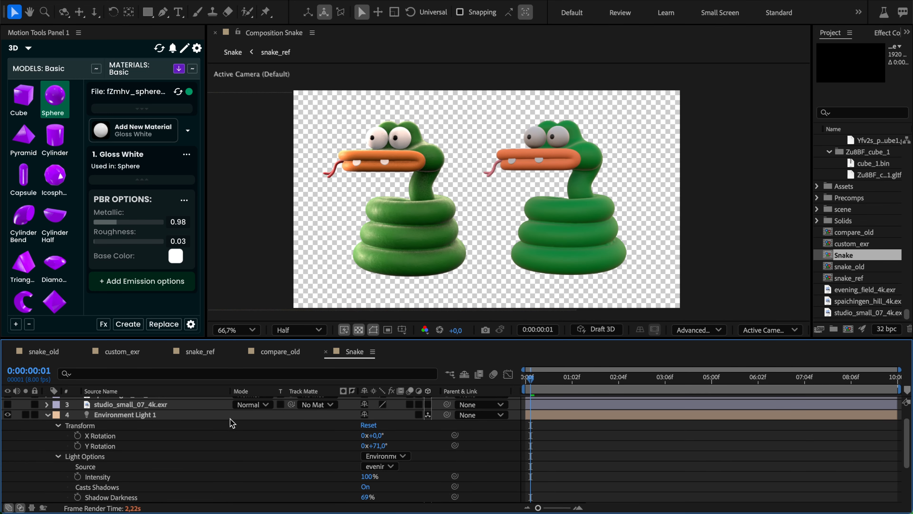
# Set the Source of Environment Light 1 to Default and compare the two snakes up close.
pyautogui.click(381, 466)
pyautogui.click(380, 475)
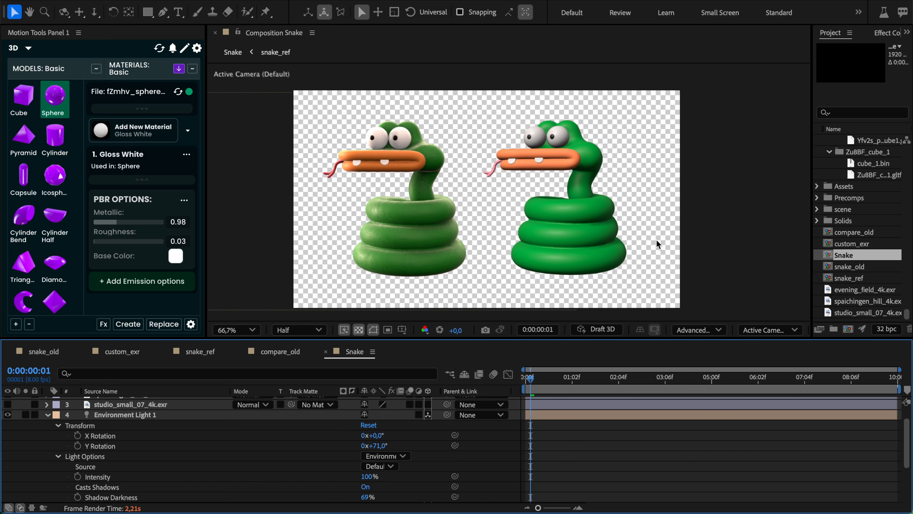
pyautogui.scroll(2, 657, 239)
pyautogui.scroll(-2, 656, 243)
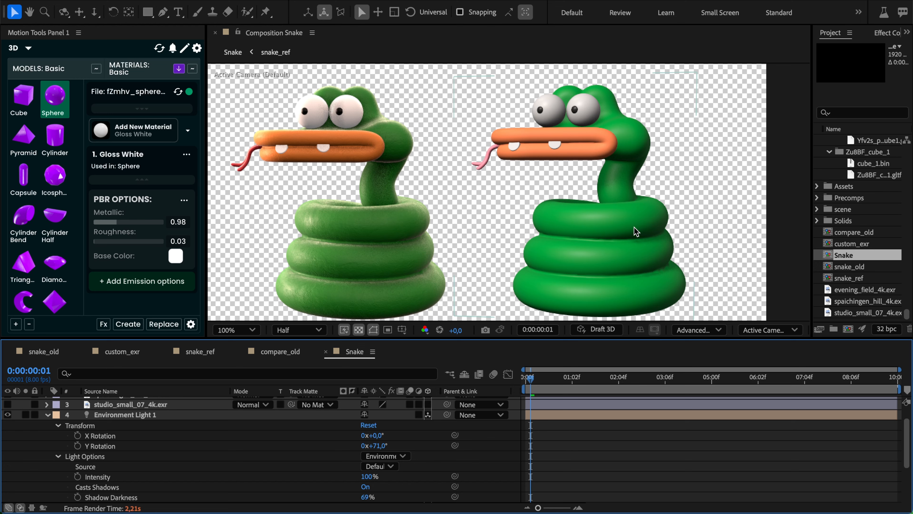
pyautogui.moveTo(634, 230); pyautogui.dragTo(627, 224)
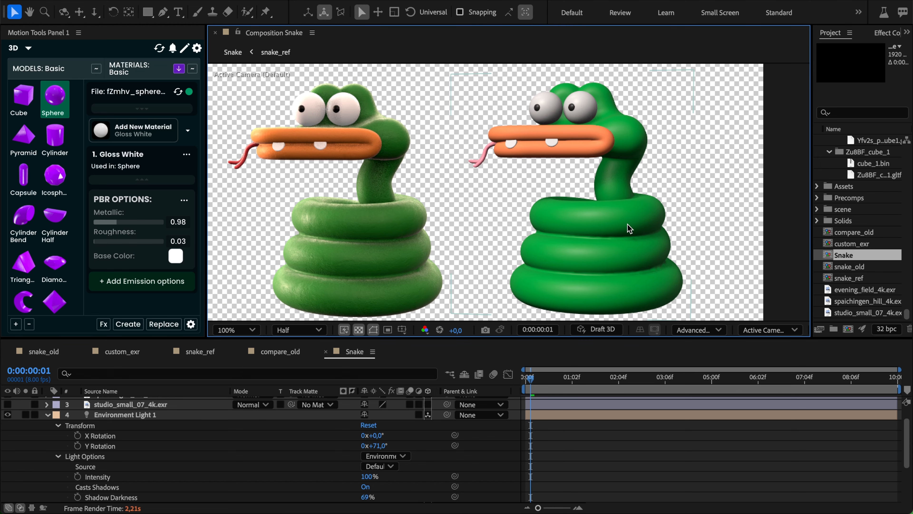
# Add custom_exr 3.exr from the project as the uppermost layer of the Snake composition and hide it.
pyautogui.click(48, 415)
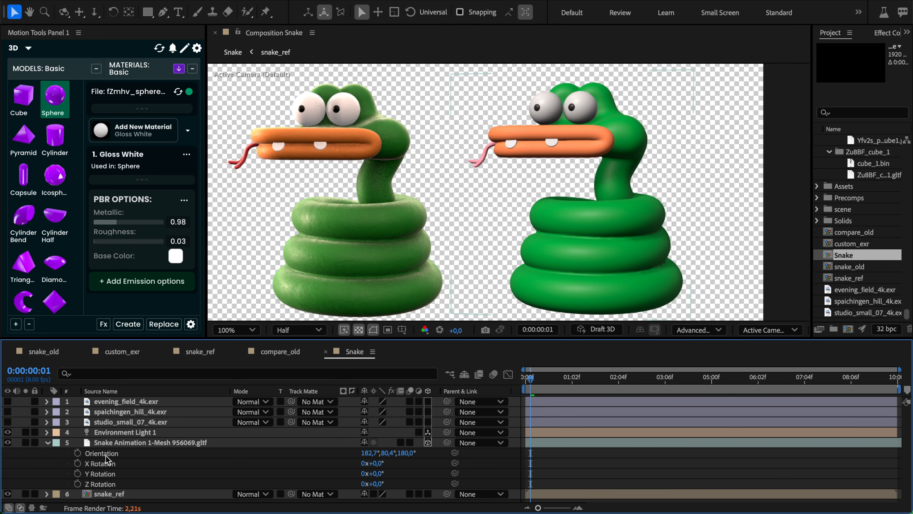
pyautogui.click(200, 351)
pyautogui.click(352, 352)
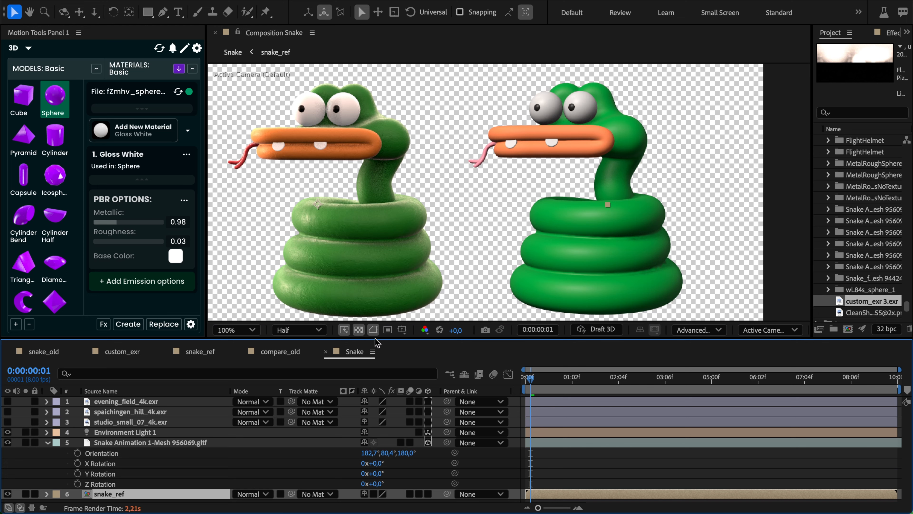
pyautogui.moveTo(854, 306); pyautogui.dragTo(215, 402)
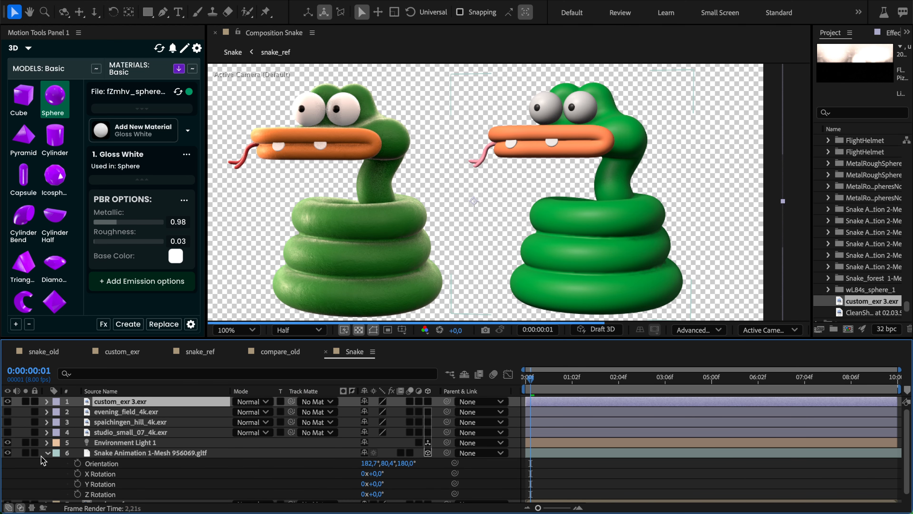
pyautogui.click(7, 401)
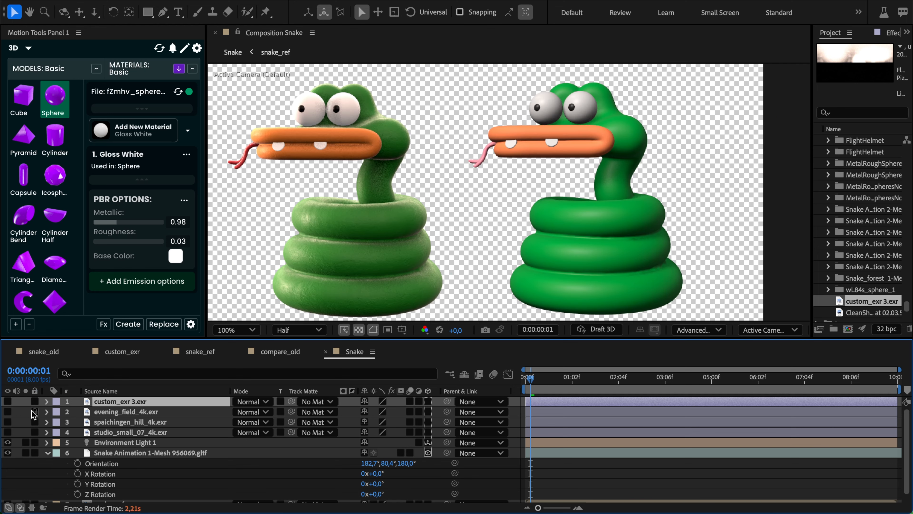
# Use custom_exr 3.exr as the Source of Environment Light 1.
pyautogui.click(48, 453)
pyautogui.click(47, 442)
pyautogui.click(380, 466)
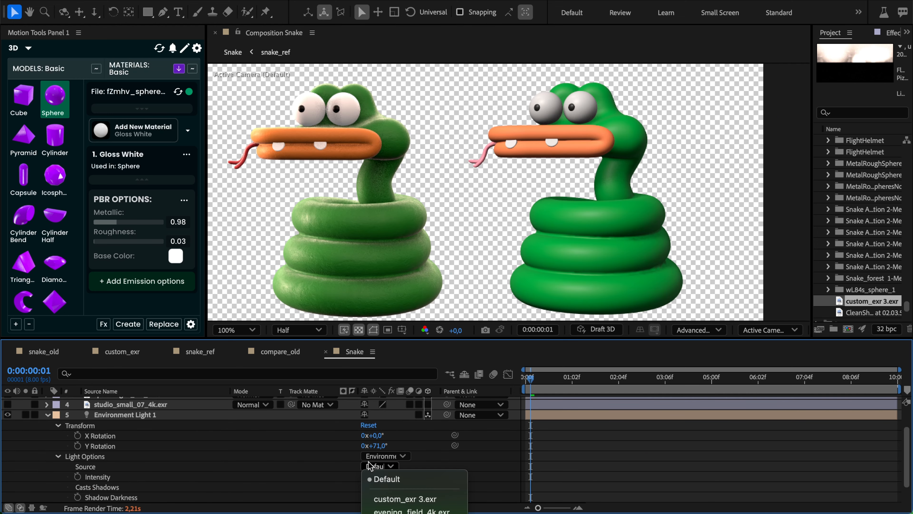
pyautogui.click(405, 499)
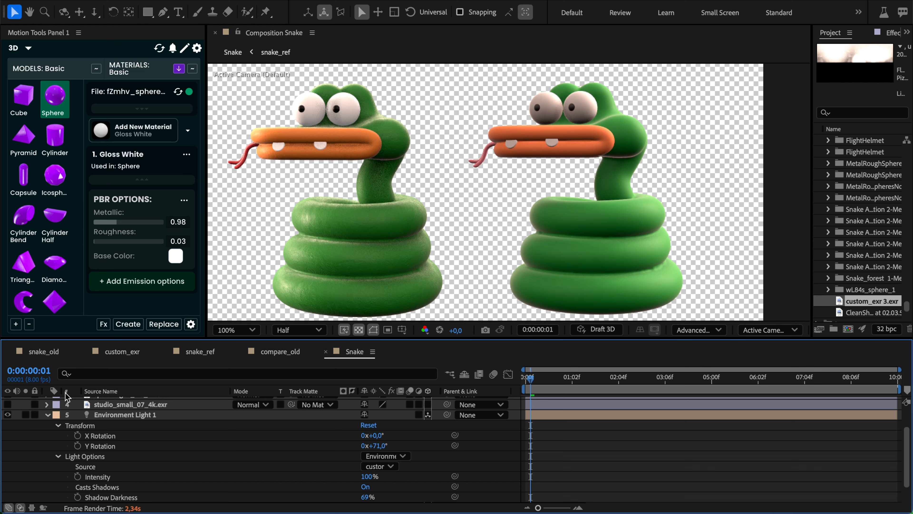
pyautogui.click(47, 416)
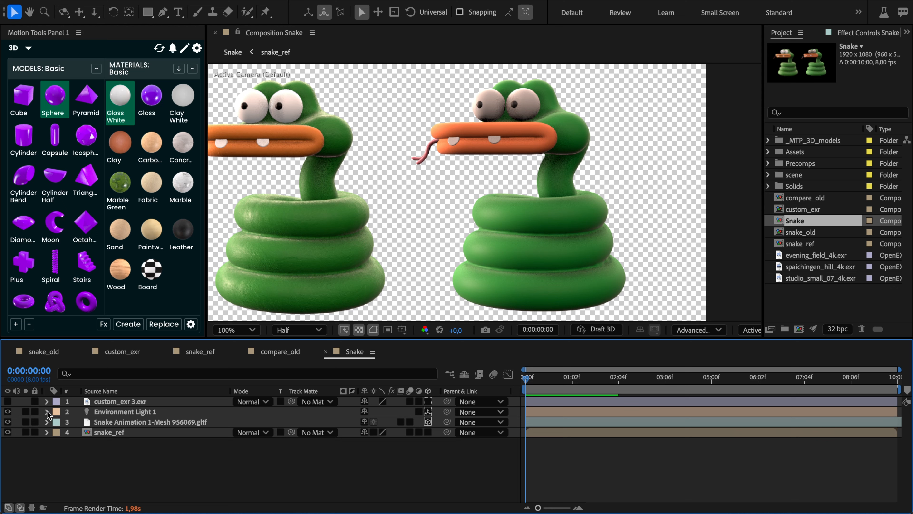
# Inspect the X Rotation and Y Rotation of Environment Light 1 without changing them.
pyautogui.click(48, 412)
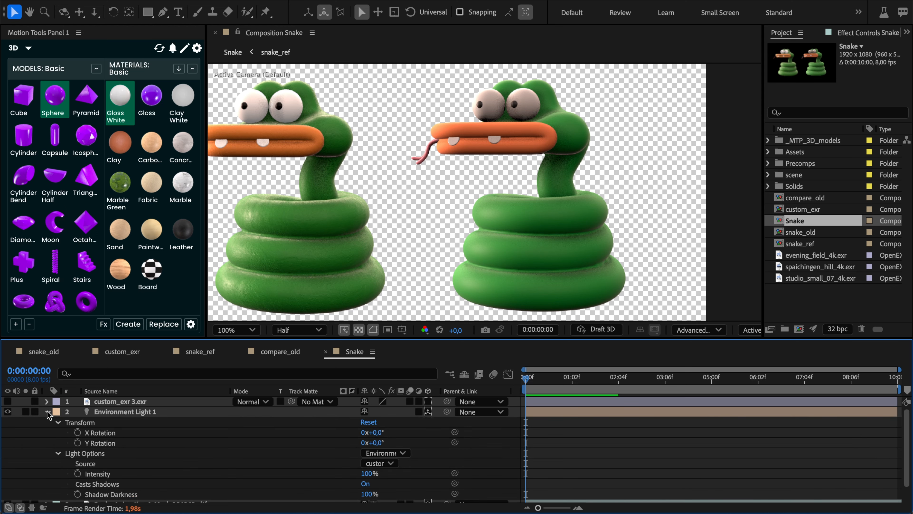
pyautogui.click(115, 433)
pyautogui.click(117, 443)
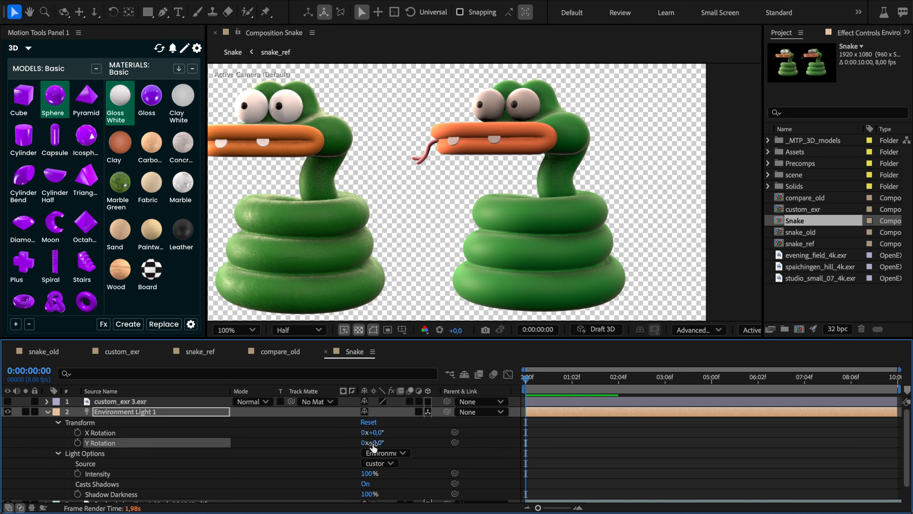
pyautogui.click(378, 432)
pyautogui.press('Return')
pyautogui.hotkey('ctrl', 'shift', 'a')
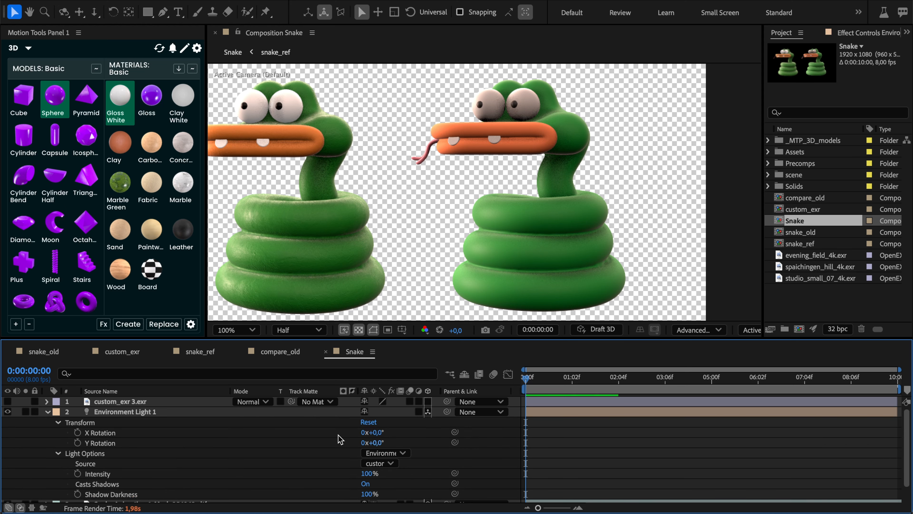
pyautogui.click(47, 412)
# Load the materials of the Snake Animation 1-Mesh 956069.gltf layer for editing and review the list from base to tongue.
pyautogui.click(128, 422)
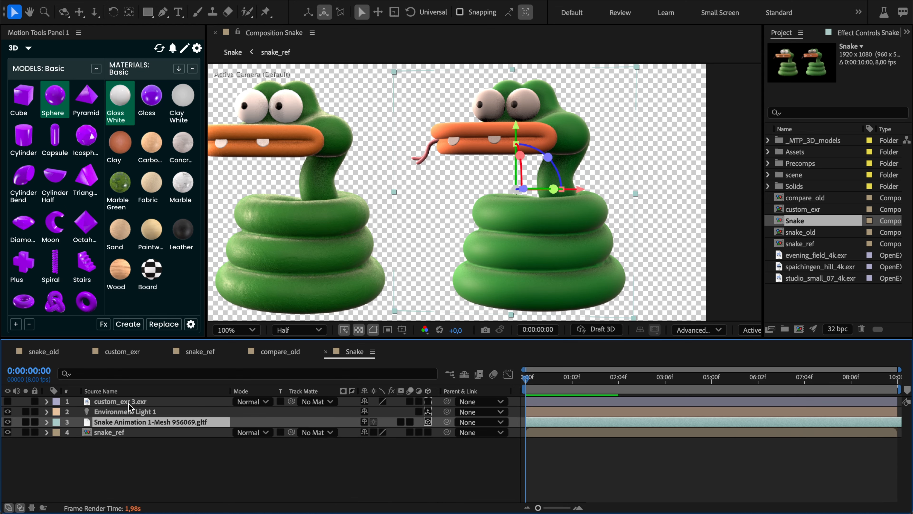
pyautogui.click(179, 69)
pyautogui.scroll(-3, 153, 164)
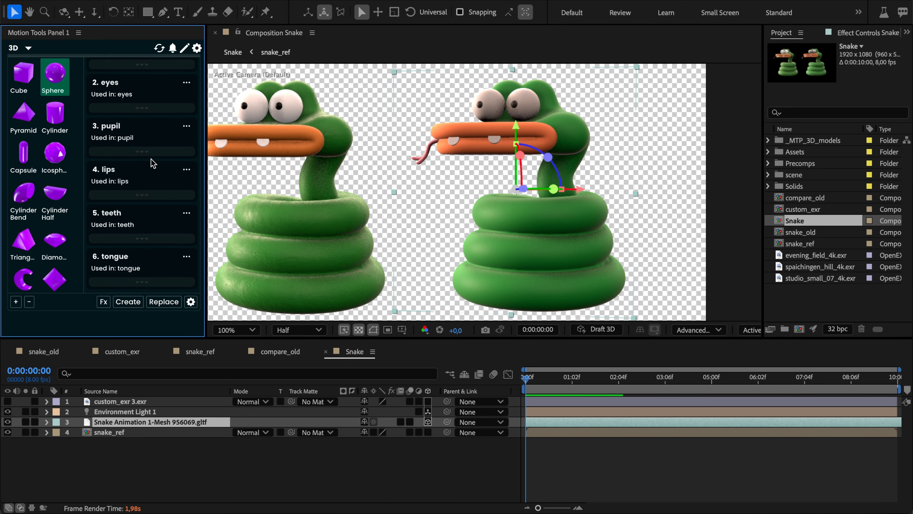
pyautogui.scroll(4, 153, 164)
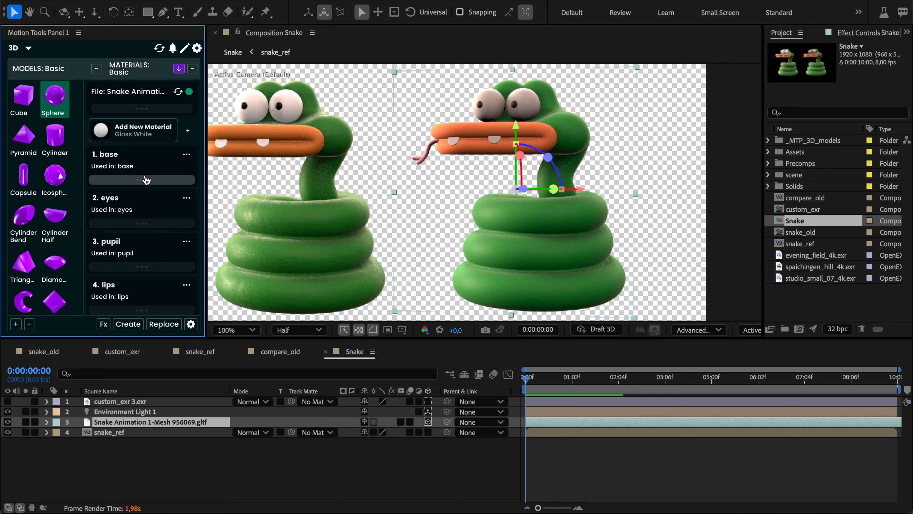
pyautogui.scroll(-3, 147, 181)
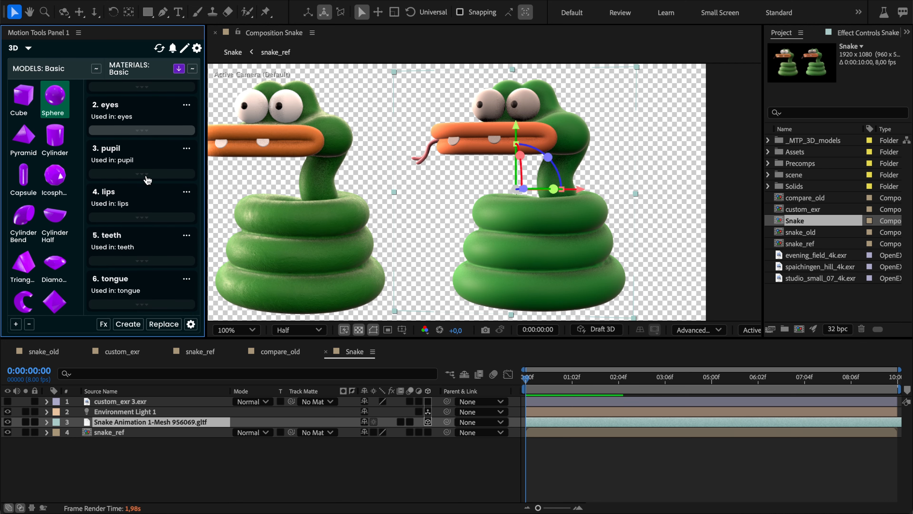
pyautogui.scroll(4, 148, 180)
pyautogui.scroll(1, 147, 179)
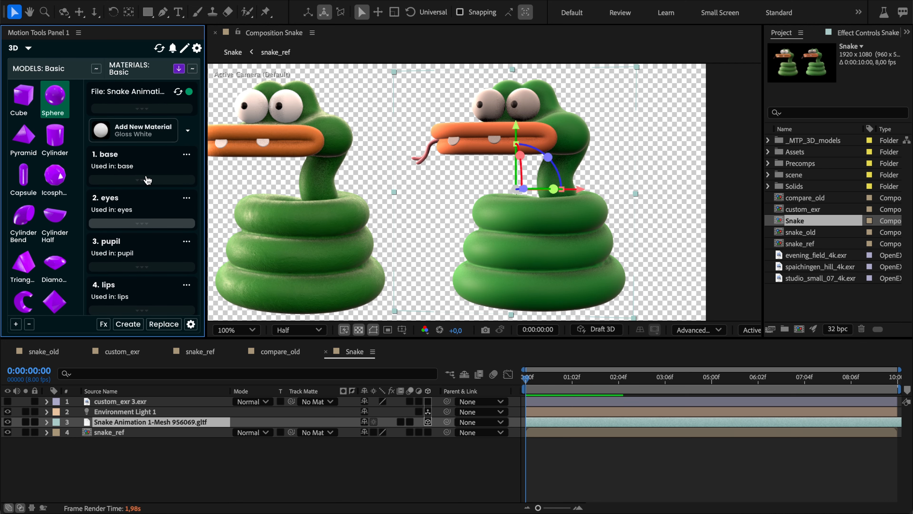
# Delete all existing materials from the snake model and turn on the Draft 3D preview.
pyautogui.click(187, 155)
pyautogui.click(166, 224)
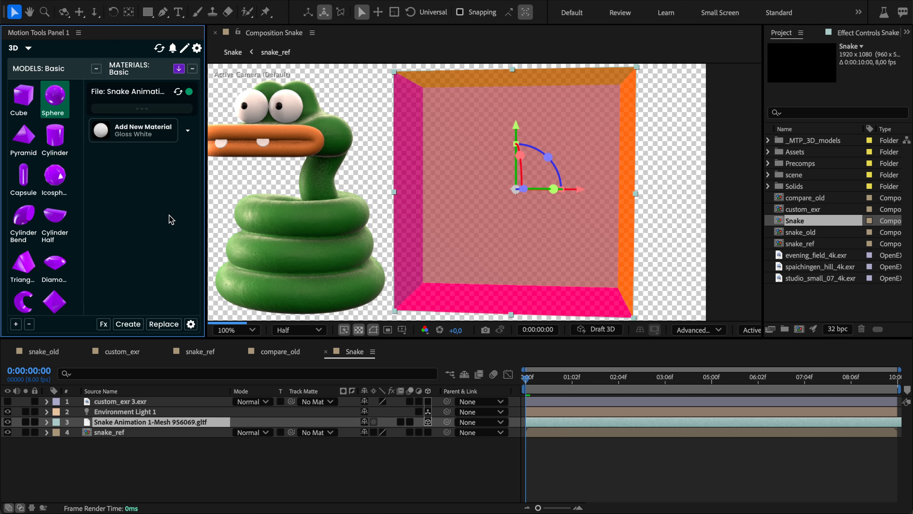
pyautogui.click(582, 329)
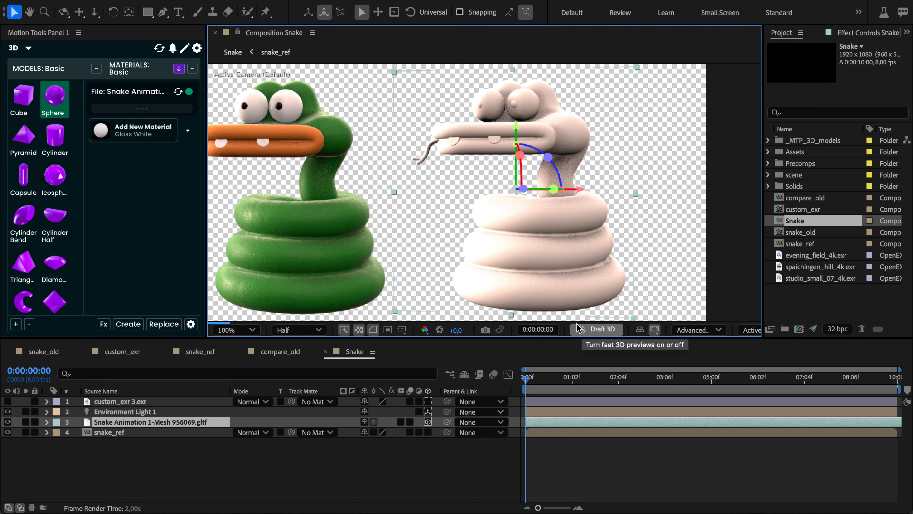
# Add a Clay White material to the whole snake model.
pyautogui.click(151, 130)
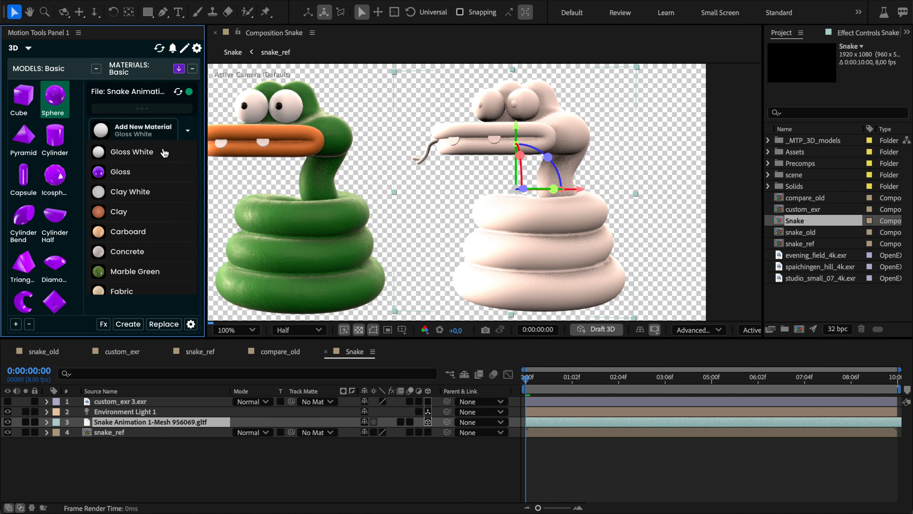
pyautogui.click(126, 191)
pyautogui.click(132, 134)
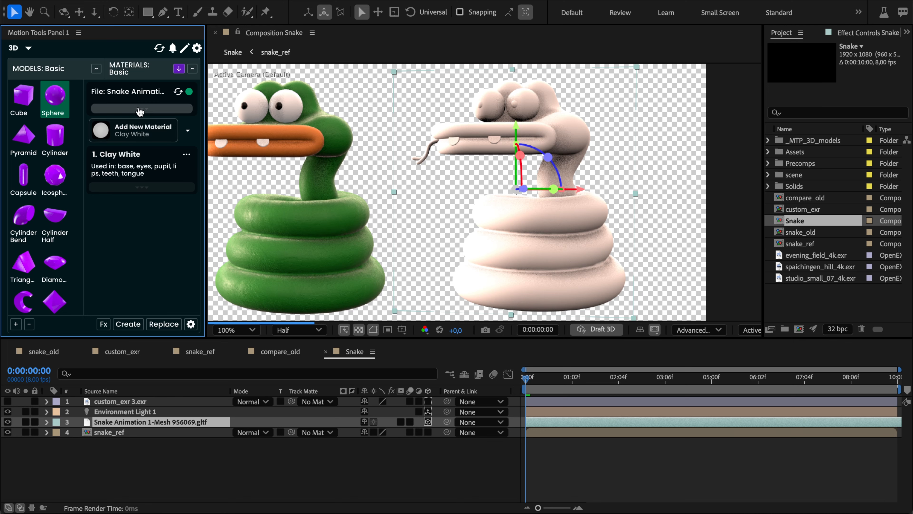
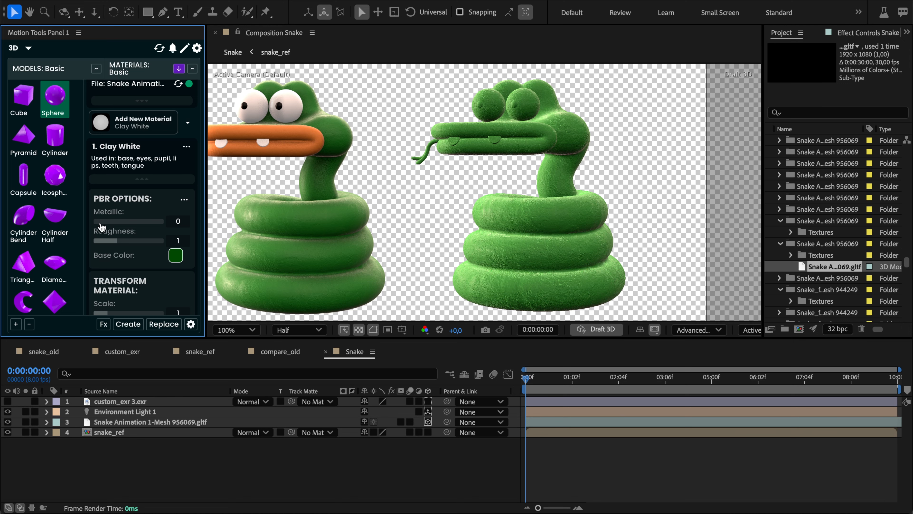
# Set the Clay White material's Metallic to 0.05 and Roughness to 0.72.
pyautogui.moveTo(100, 223); pyautogui.dragTo(116, 241)
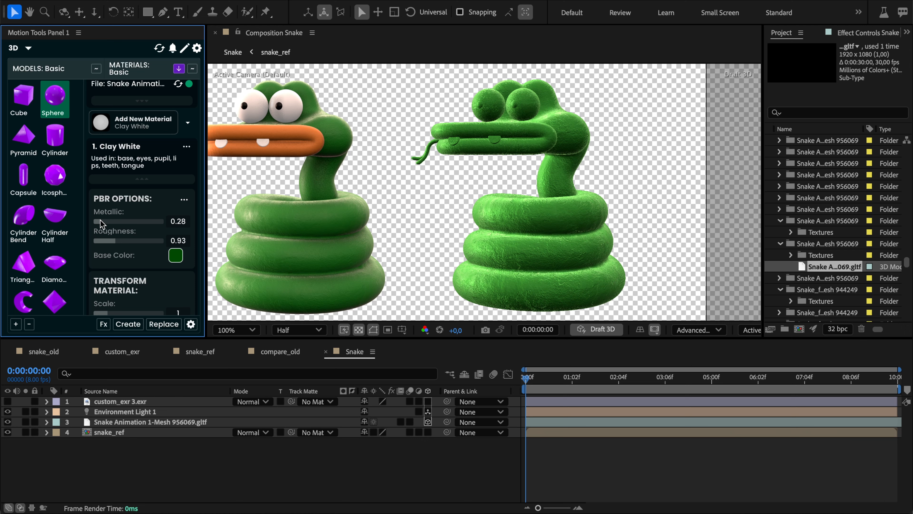
pyautogui.moveTo(100, 220)
pyautogui.mouseDown()
pyautogui.moveTo(119, 221)
pyautogui.moveTo(95, 223)
pyautogui.mouseUp()
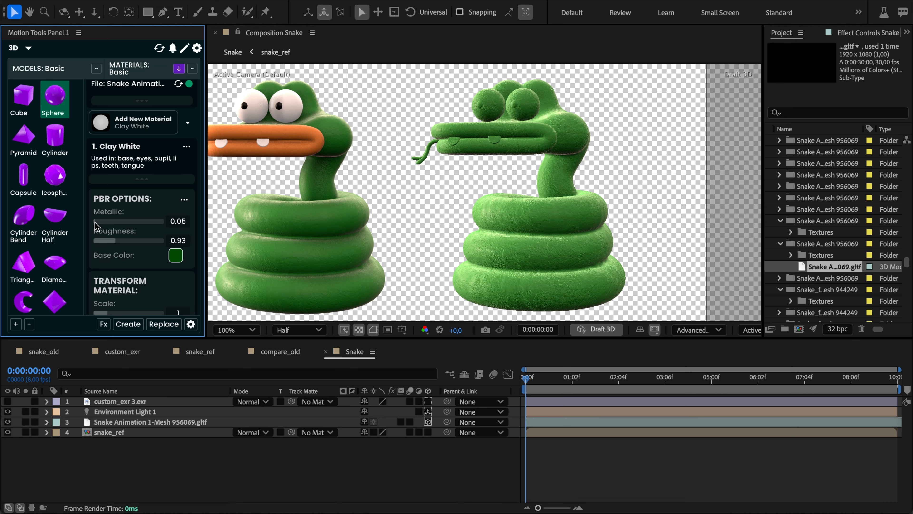
pyautogui.scroll(1, 512, 210)
pyautogui.moveTo(511, 210); pyautogui.dragTo(458, 127)
pyautogui.scroll(-1, 458, 127)
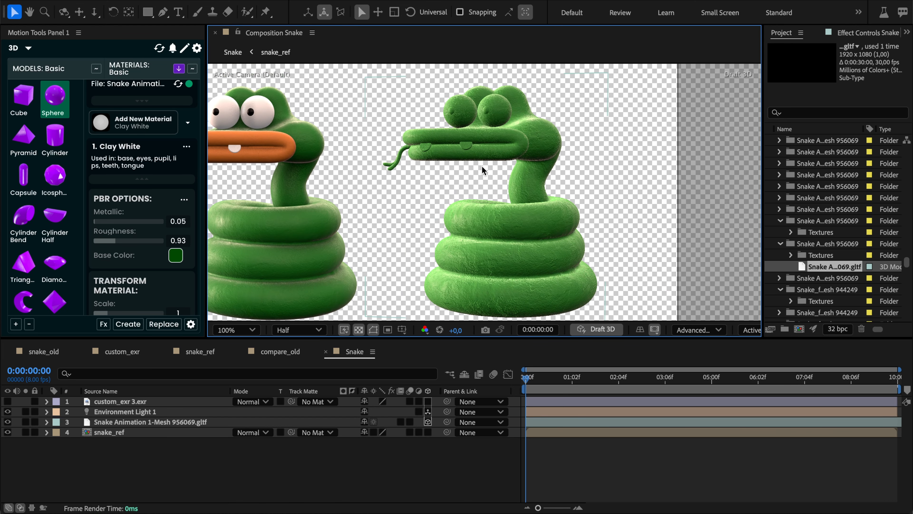
pyautogui.moveTo(116, 242); pyautogui.dragTo(111, 241)
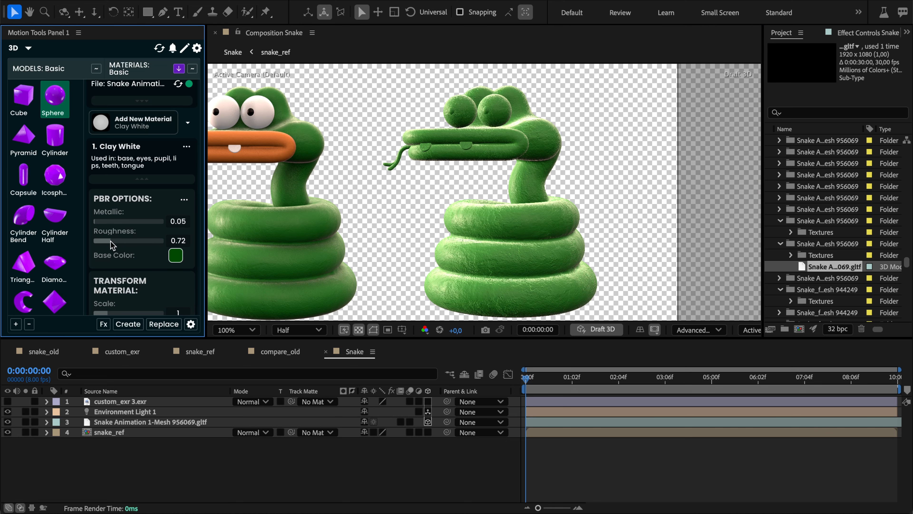
pyautogui.click(425, 232)
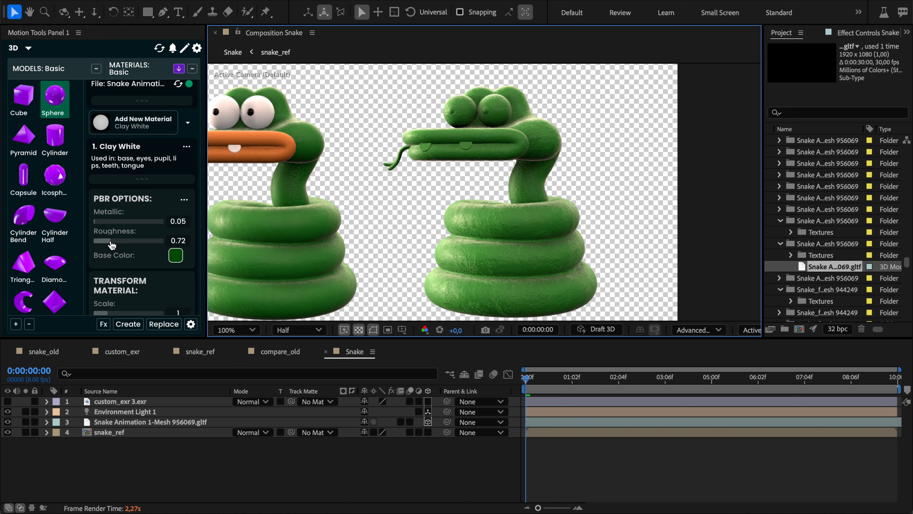
# Examine the clay snake's surface texture up close and compare it with the reference snake.
pyautogui.moveTo(441, 195); pyautogui.dragTo(493, 190)
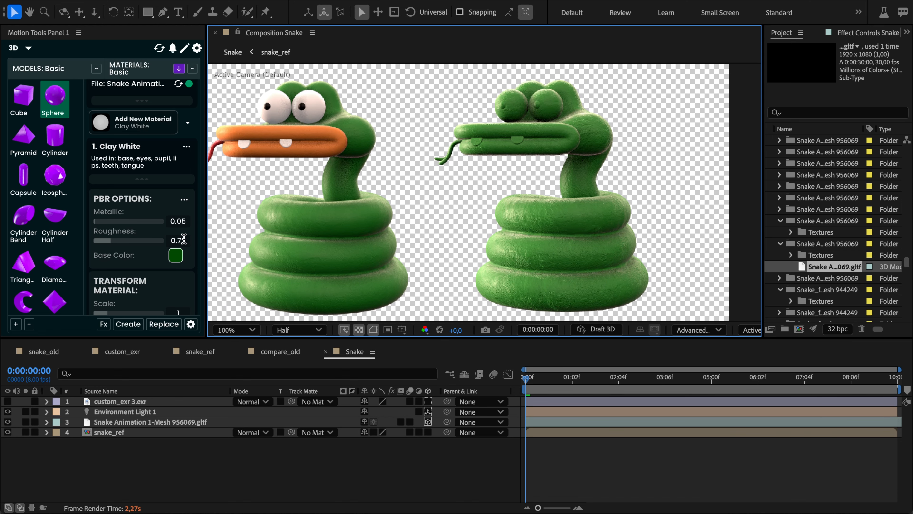
pyautogui.moveTo(495, 177); pyautogui.dragTo(470, 175)
pyautogui.scroll(1, 466, 214)
pyautogui.press('h')
pyautogui.moveTo(463, 216); pyautogui.dragTo(568, 159)
pyautogui.press('v')
pyautogui.scroll(-1, 464, 146)
pyautogui.press('h')
pyautogui.press('v')
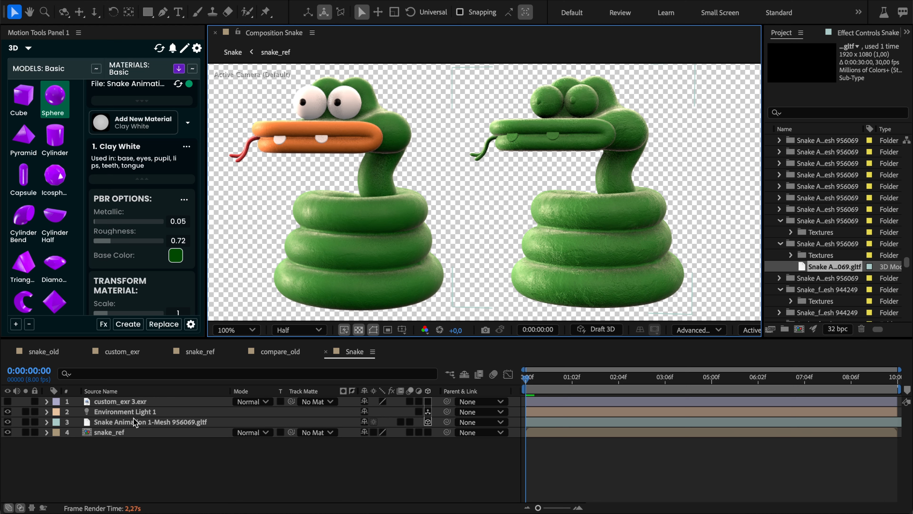
# Reveal the source of the Snake Animation 1-Mesh 956069.gltf layer in the project and expand its Textures folder.
pyautogui.click(151, 422)
pyautogui.rightClick(152, 420)
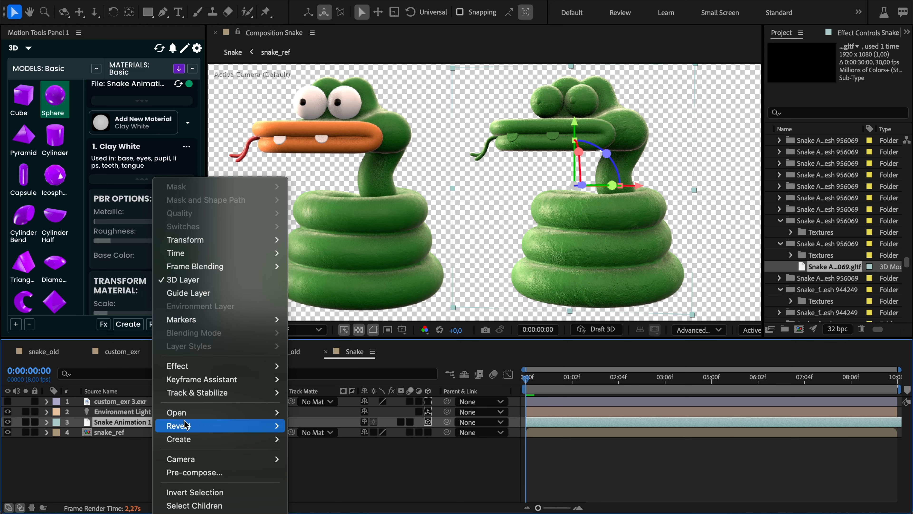
pyautogui.moveTo(266, 425)
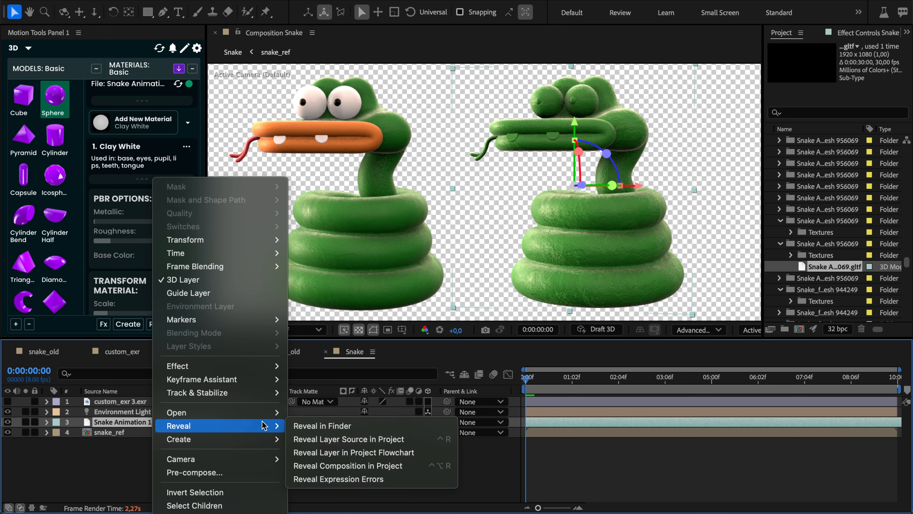
pyautogui.click(333, 439)
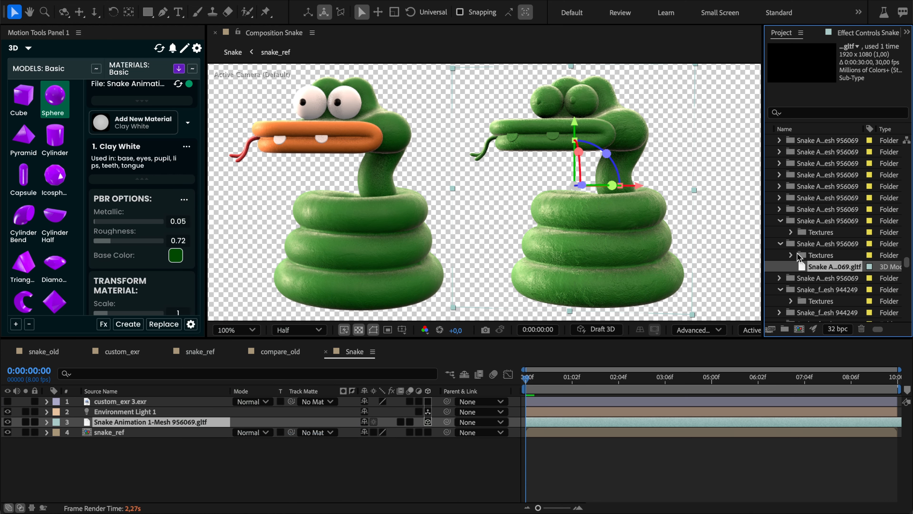
pyautogui.click(792, 257)
# Inspect the Clay White albedo and normal textures, viewing Clay_White_1_2K_normal.png enlarged in a footage viewer before closing it.
pyautogui.click(831, 251)
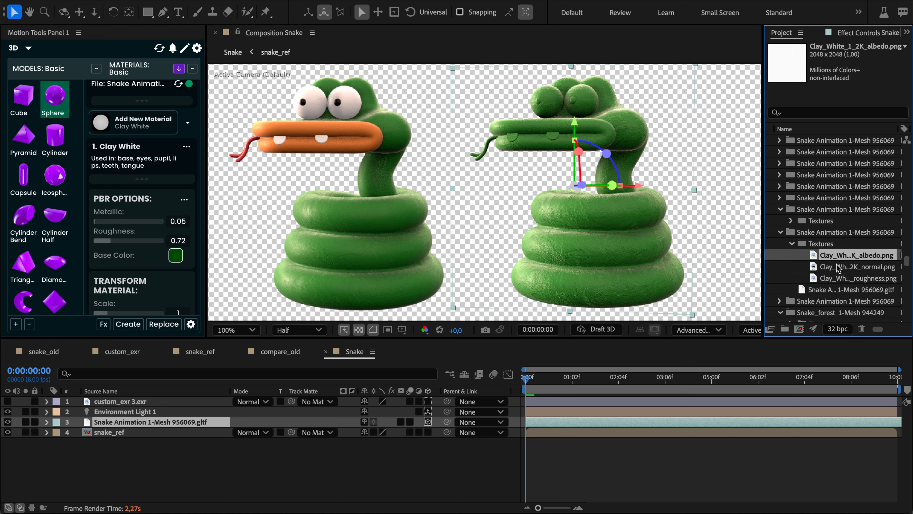
pyautogui.click(837, 266)
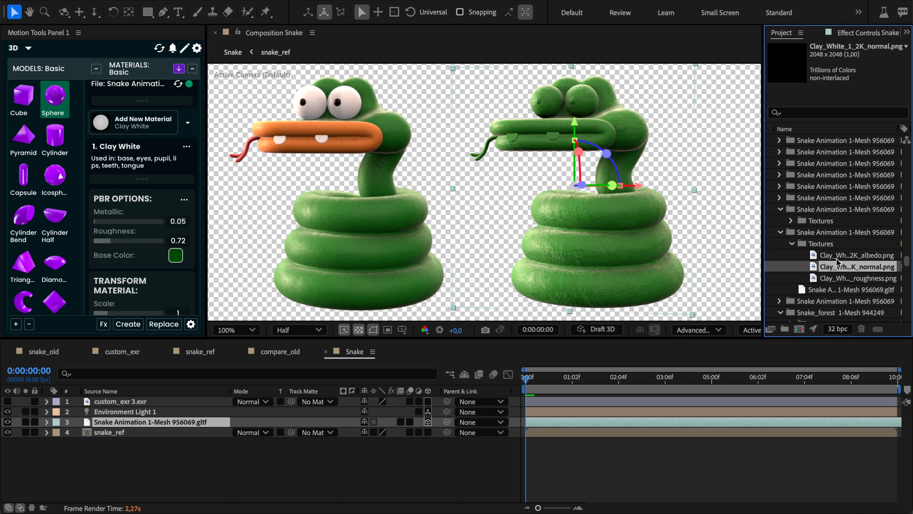
pyautogui.doubleClick(836, 264)
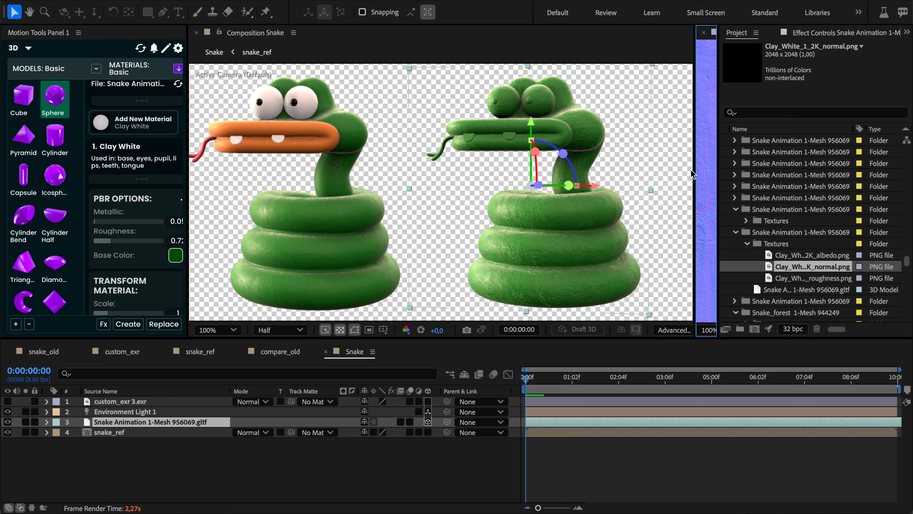
pyautogui.moveTo(695, 174); pyautogui.dragTo(510, 175)
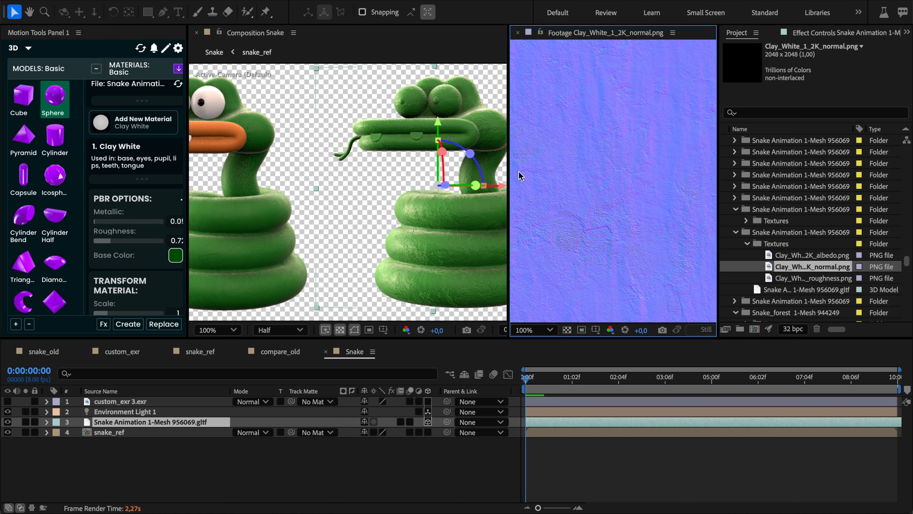
pyautogui.scroll(-2, 613, 93)
pyautogui.click(821, 265)
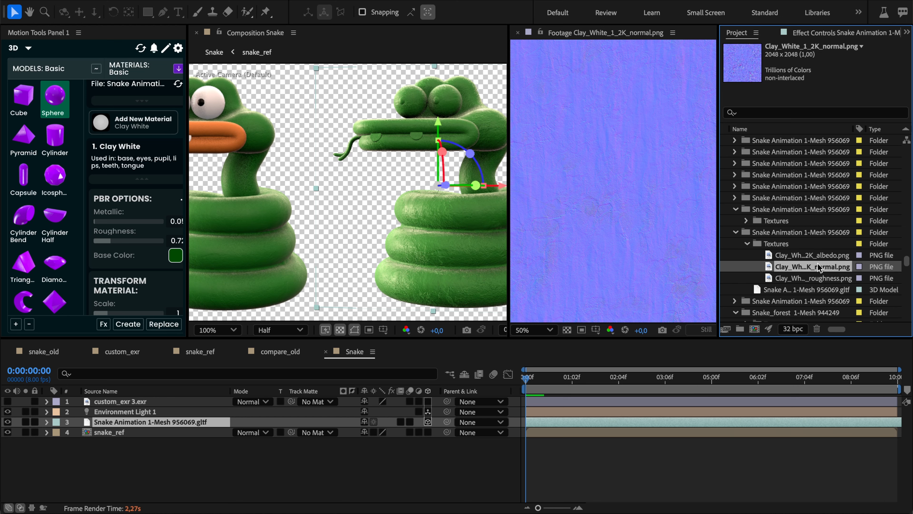
pyautogui.click(816, 255)
pyautogui.rightClick(592, 34)
pyautogui.click(600, 38)
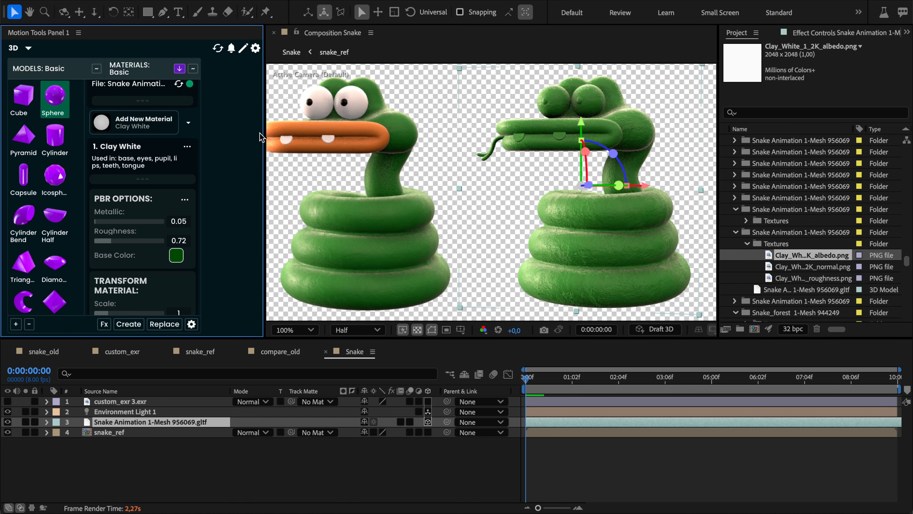
pyautogui.moveTo(264, 129); pyautogui.dragTo(219, 128)
# Create a composition from Clay_White_1_2K_normal.png and duplicate its texture layer.
pyautogui.moveTo(812, 266); pyautogui.dragTo(754, 329)
pyautogui.click(123, 401)
pyautogui.press('super+d')
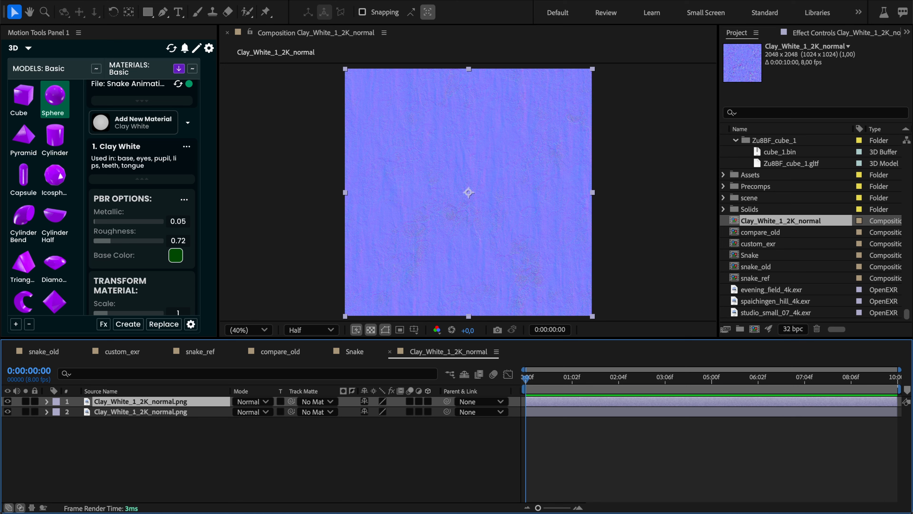
# Find Fast Box Blur among the effects and apply it to the upper Clay_White_1_2K_normal.png layer.
pyautogui.click(537, 2)
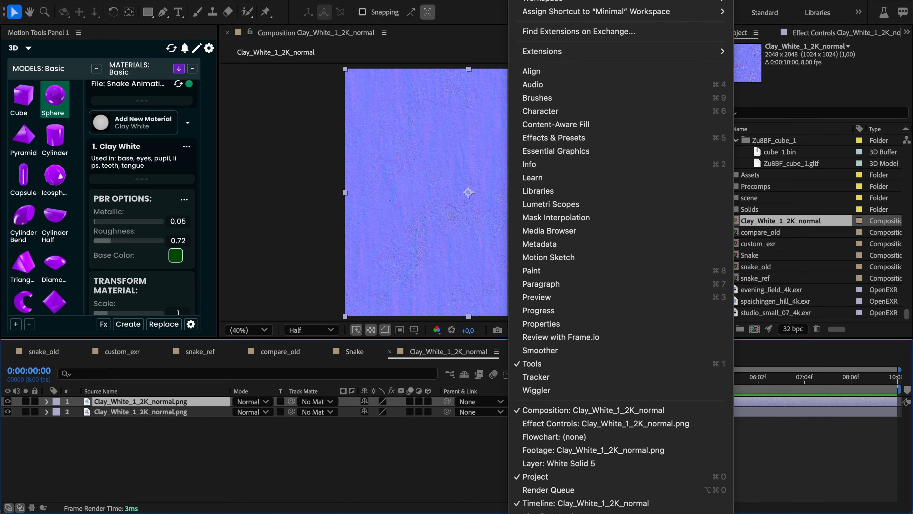
pyautogui.click(553, 138)
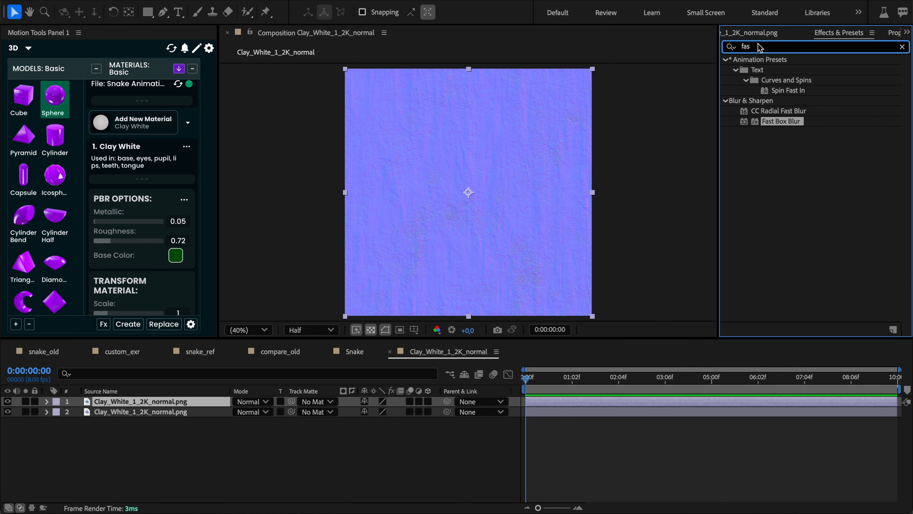
pyautogui.moveTo(762, 47); pyautogui.dragTo(689, 43)
pyautogui.write('fast')
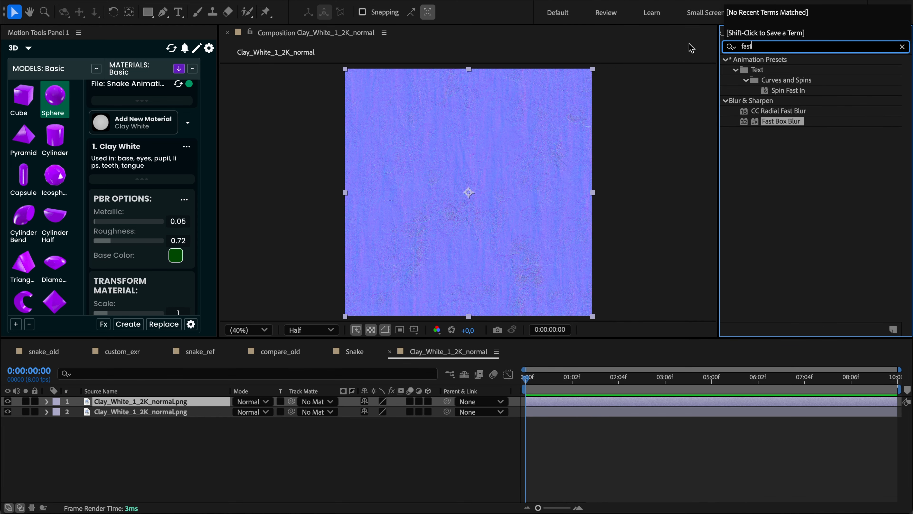
pyautogui.doubleClick(784, 119)
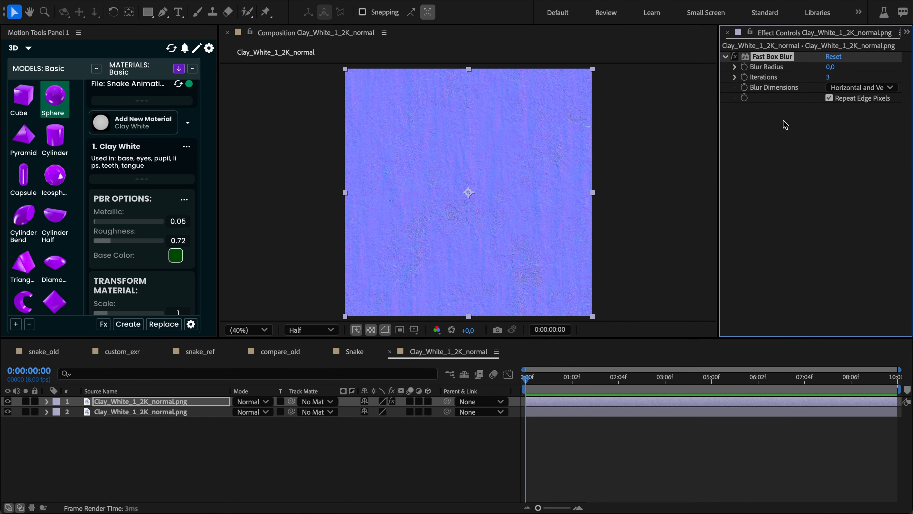
# Set the Blur Radius of the upper normal map layer's Fast Box Blur to 99 and check the smoothed texture.
pyautogui.click(123, 401)
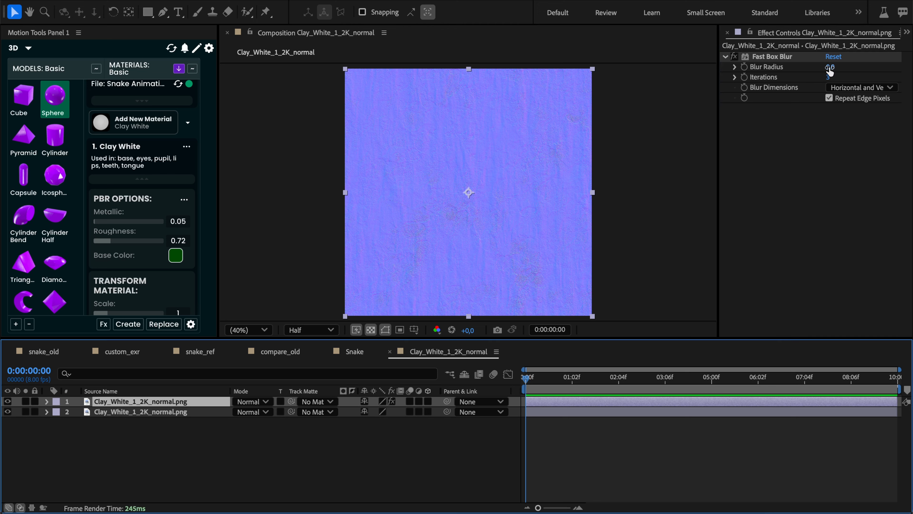
pyautogui.moveTo(828, 69); pyautogui.dragTo(887, 67)
pyautogui.press('.')
pyautogui.press('.')
pyautogui.press('.')
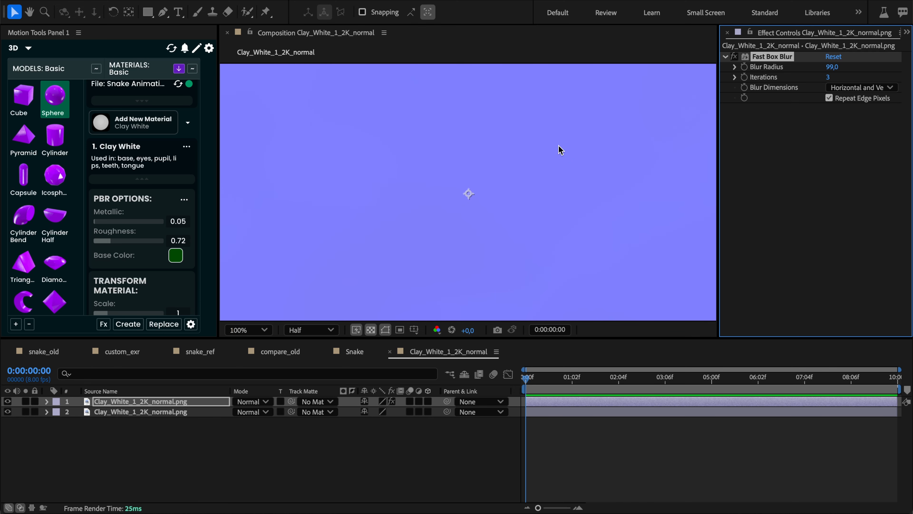
pyautogui.press(',')
pyautogui.press(',')
pyautogui.press(',')
pyautogui.press(',')
pyautogui.press('.')
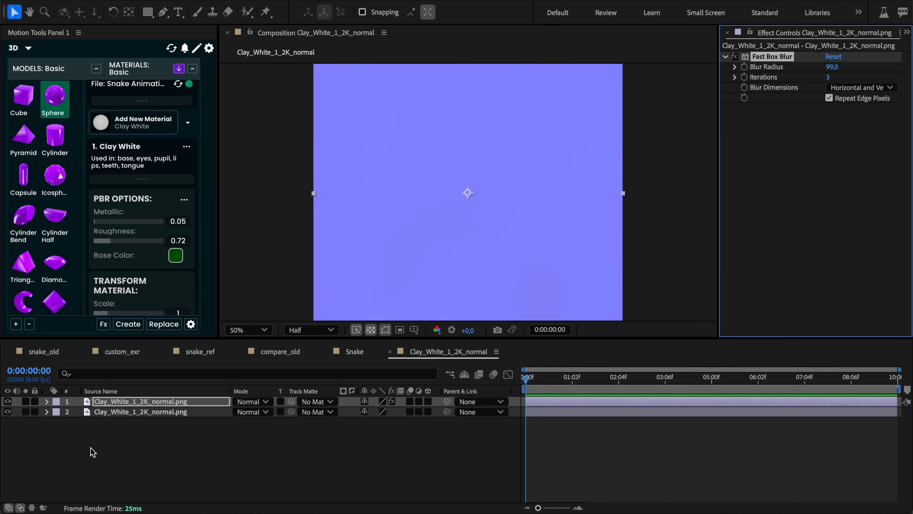
# Set the blurred upper normal map layer's Opacity to 60% and fit the whole texture in view.
pyautogui.click(128, 402)
pyautogui.press('t')
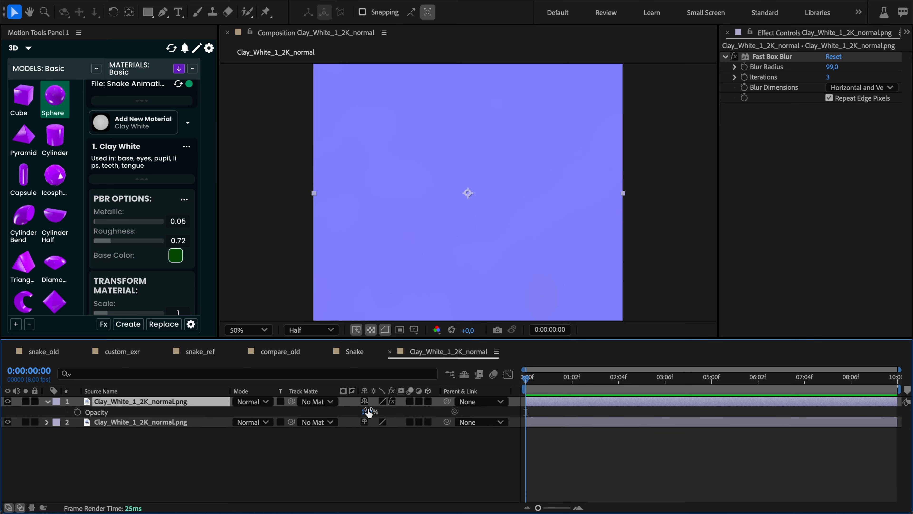
pyautogui.moveTo(367, 411)
pyautogui.mouseDown()
pyautogui.moveTo(318, 412)
pyautogui.moveTo(386, 414)
pyautogui.moveTo(343, 418)
pyautogui.moveTo(372, 418)
pyautogui.mouseUp()
pyautogui.press('/')
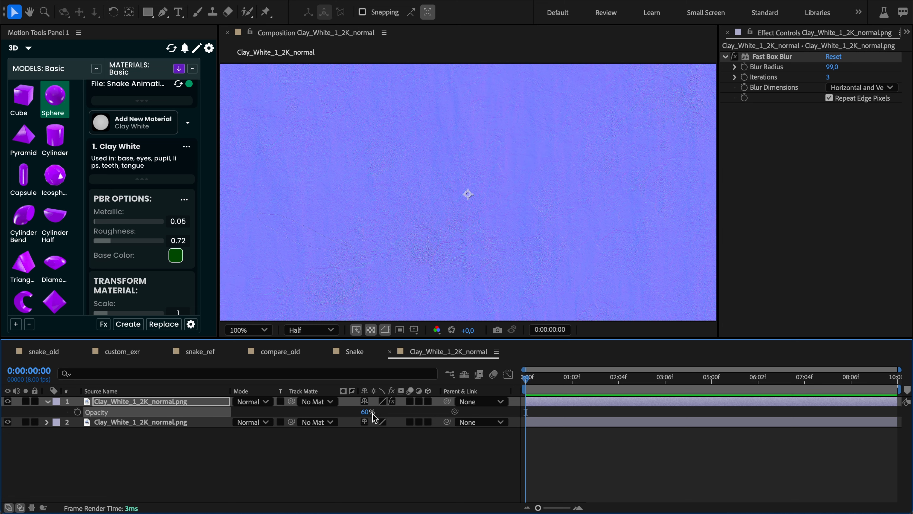
pyautogui.scroll(-2, 523, 180)
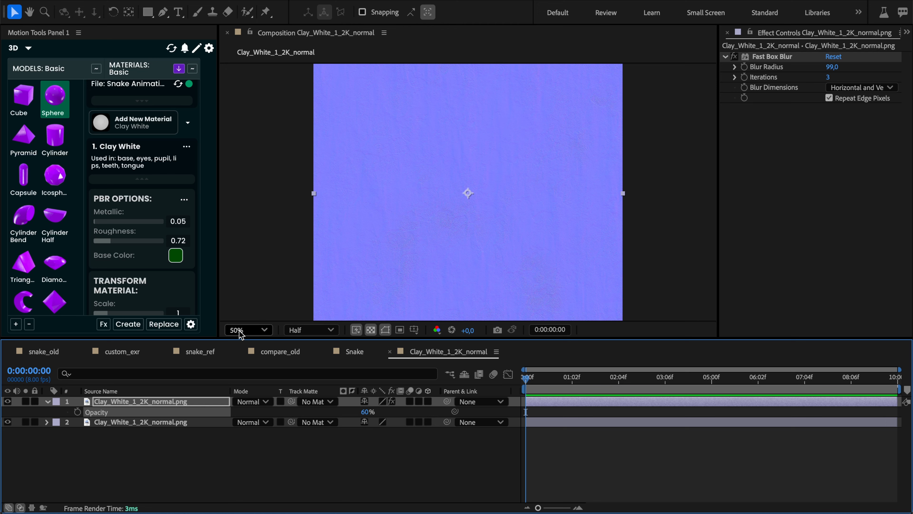
pyautogui.click(235, 329)
pyautogui.click(269, 95)
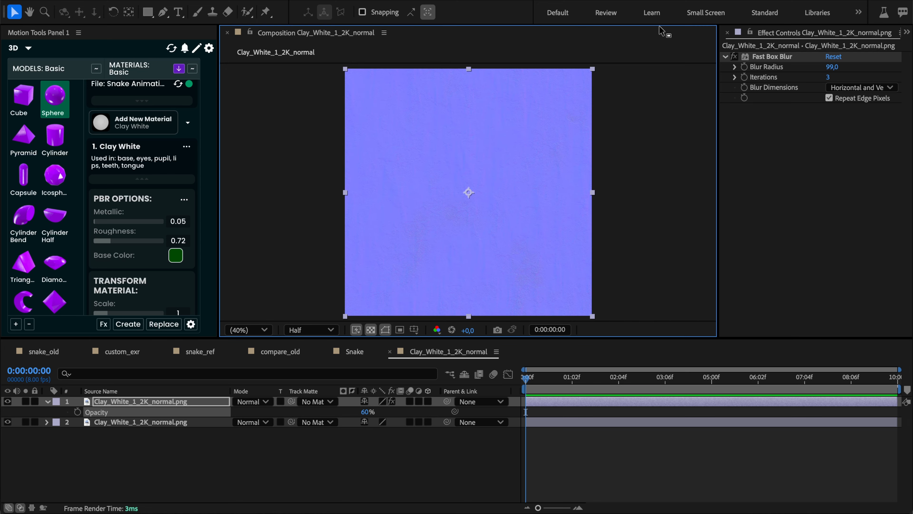
pyautogui.click(764, 31)
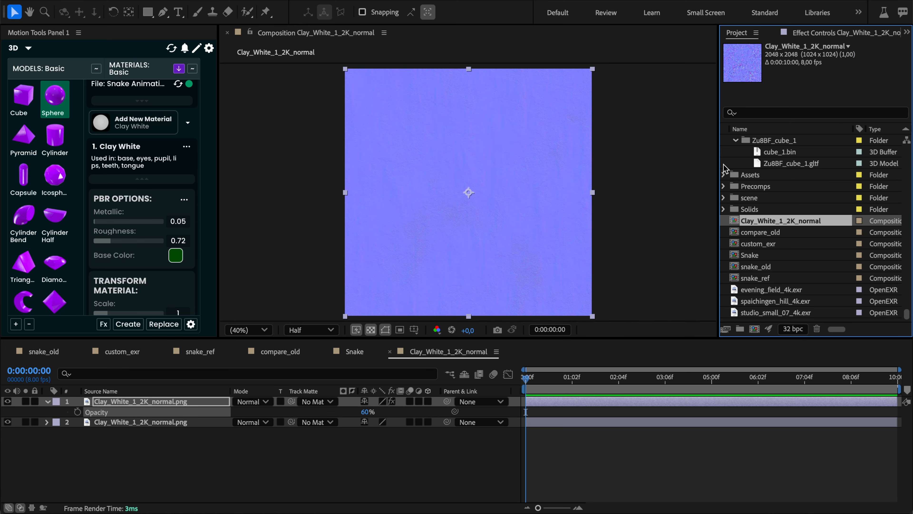
pyautogui.click(187, 454)
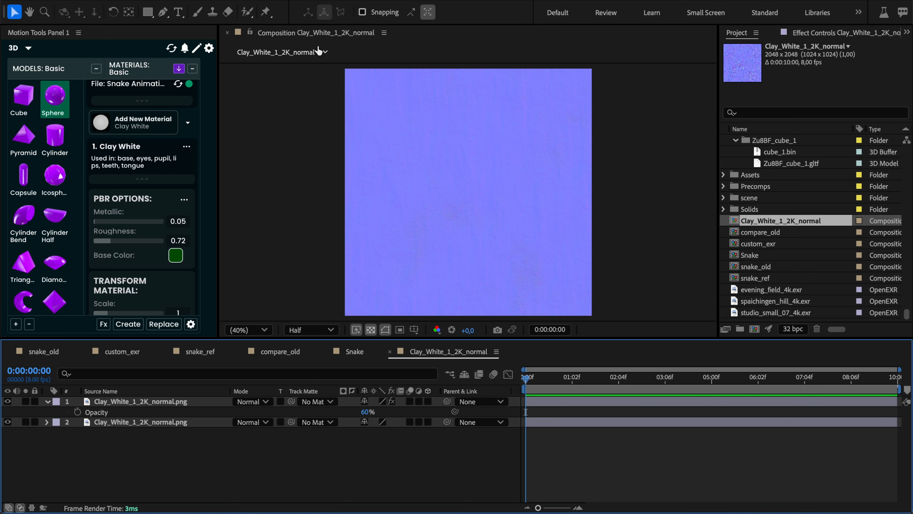
# Add the current frame of the Clay_White_1_2K_normal composition to the render queue as a still image file.
pyautogui.click(195, 0)
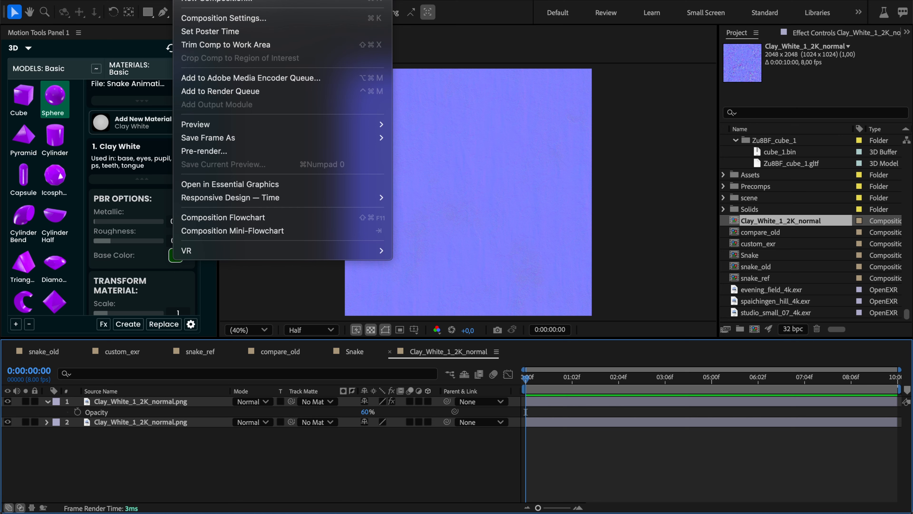
pyautogui.moveTo(230, 137)
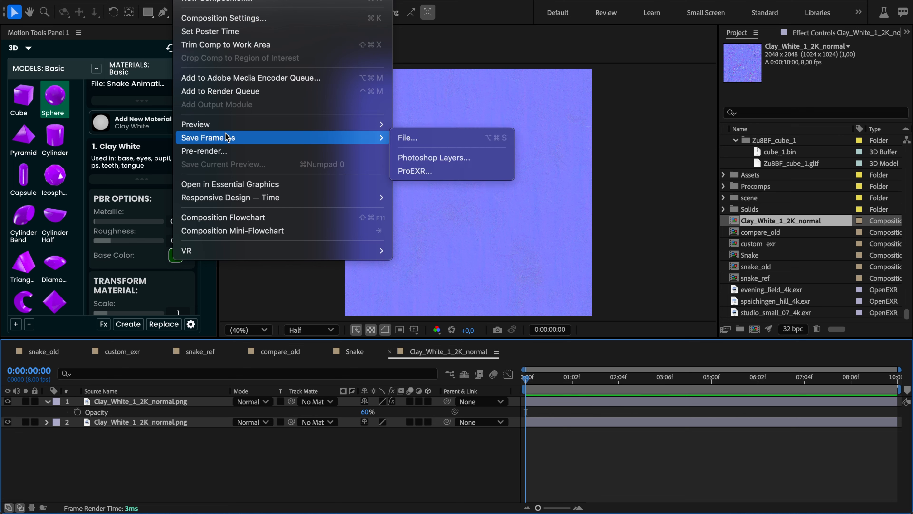
pyautogui.click(418, 140)
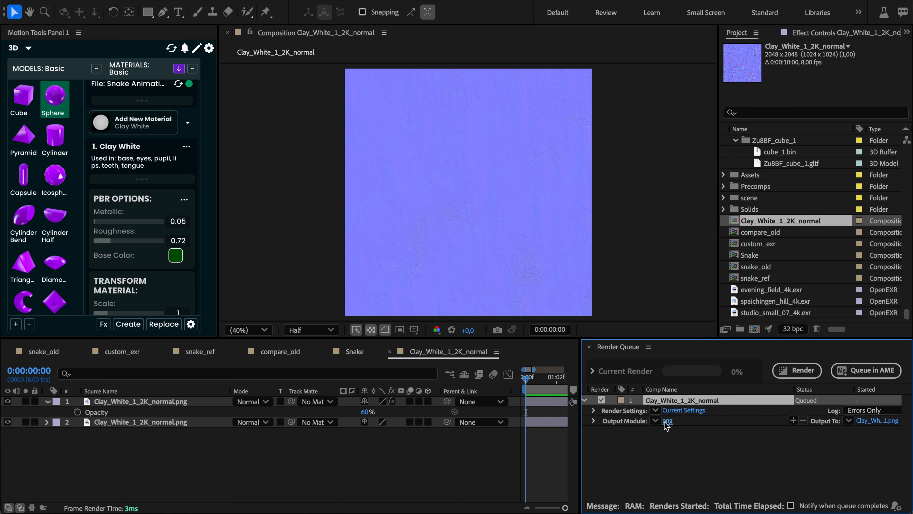
# Configure the queued frame as a PNG Sequence with RGB + Alpha channels and use Best Settings for rendering.
pyautogui.click(655, 421)
pyautogui.press('Escape')
pyautogui.click(667, 421)
pyautogui.moveTo(634, 167); pyautogui.dragTo(319, 102)
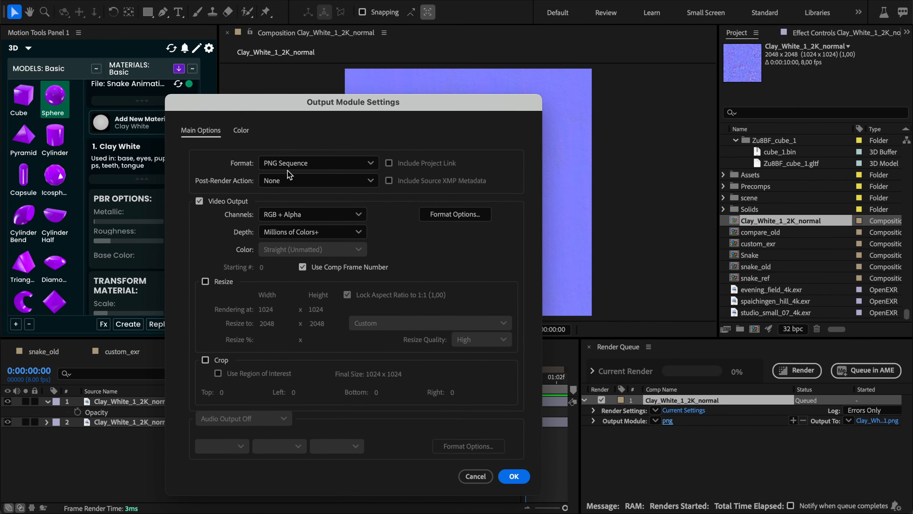
pyautogui.click(294, 164)
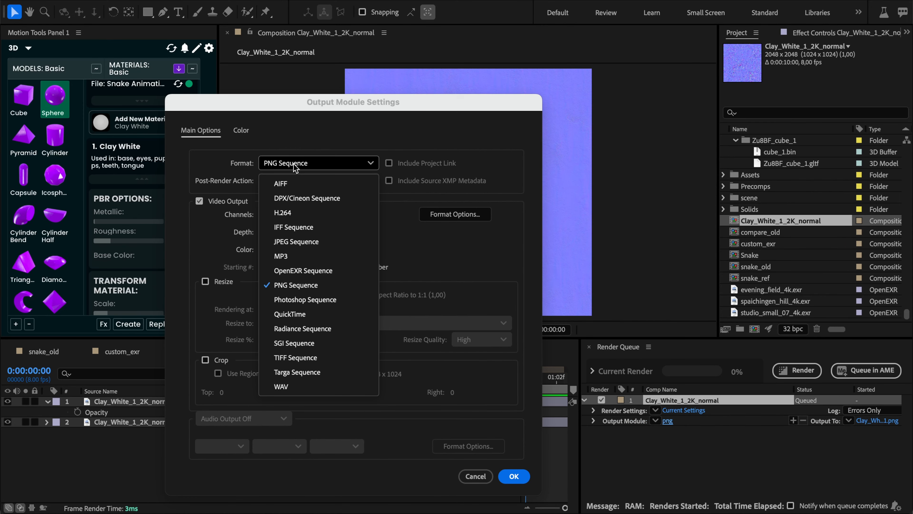
pyautogui.click(316, 287)
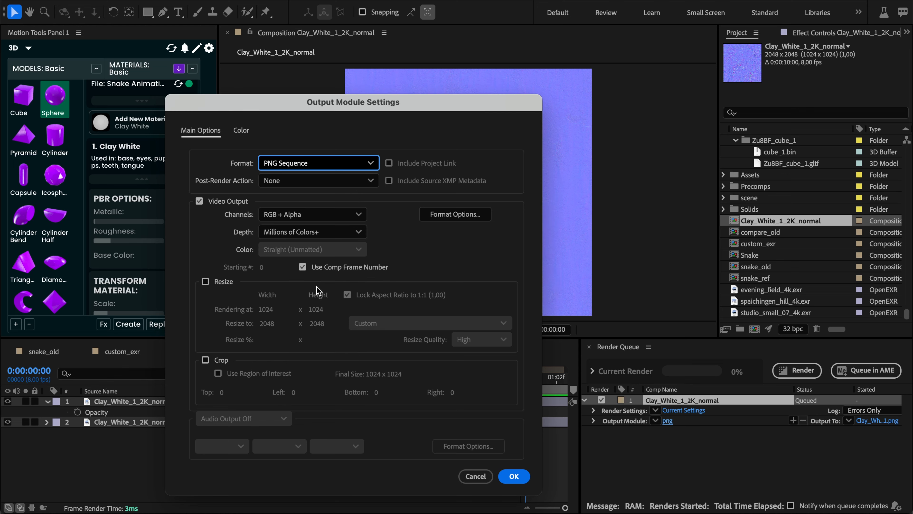
pyautogui.click(340, 215)
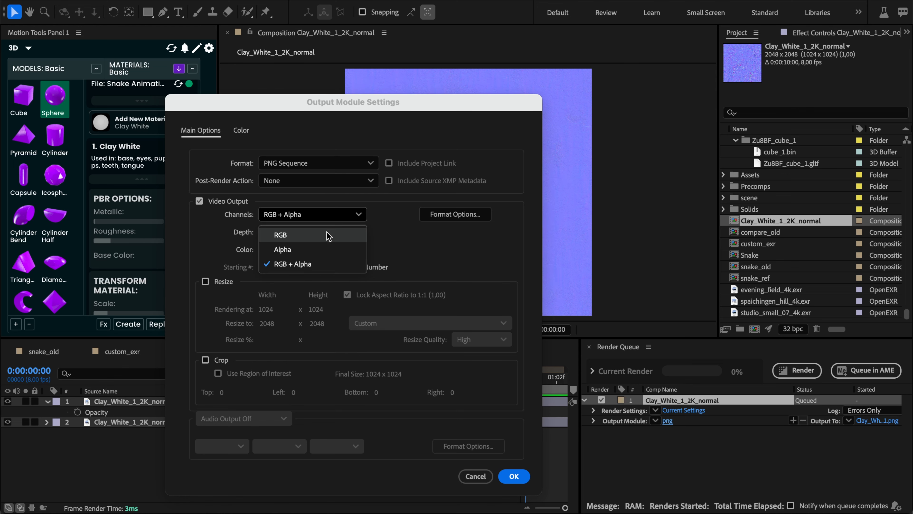
pyautogui.click(374, 225)
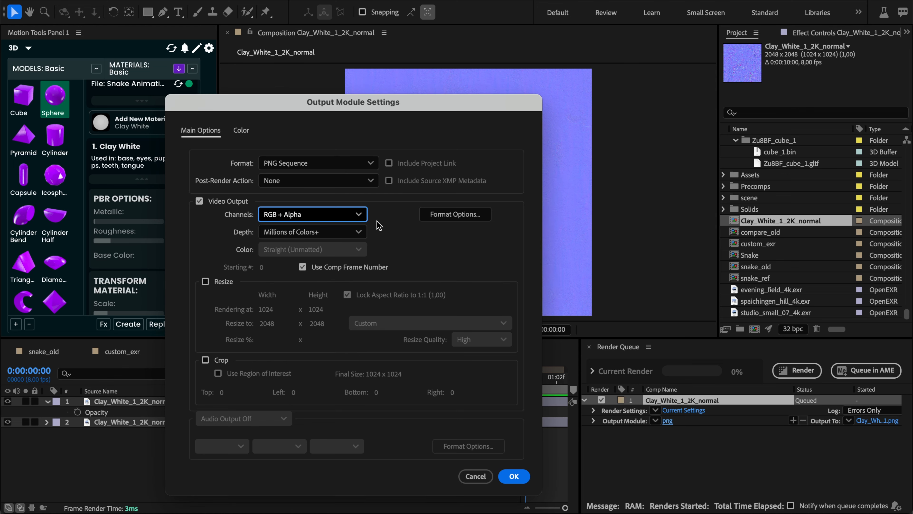
pyautogui.click(515, 476)
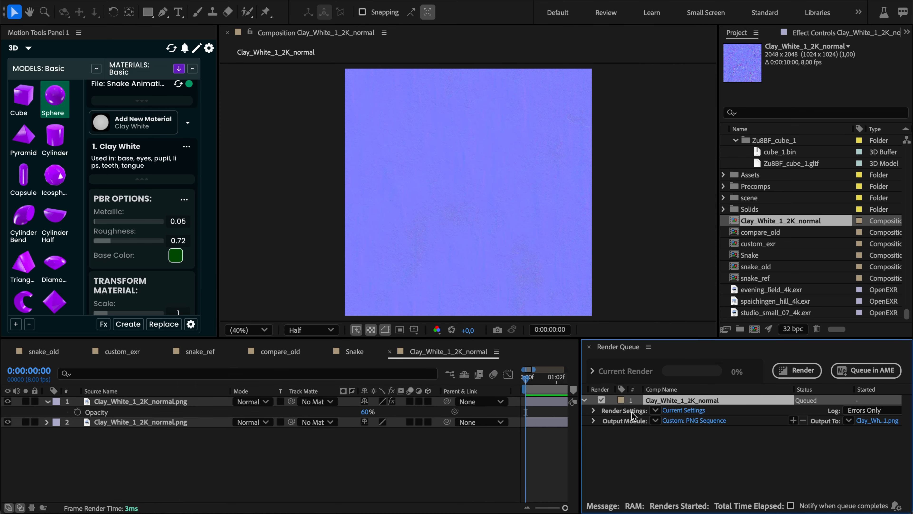
pyautogui.click(654, 409)
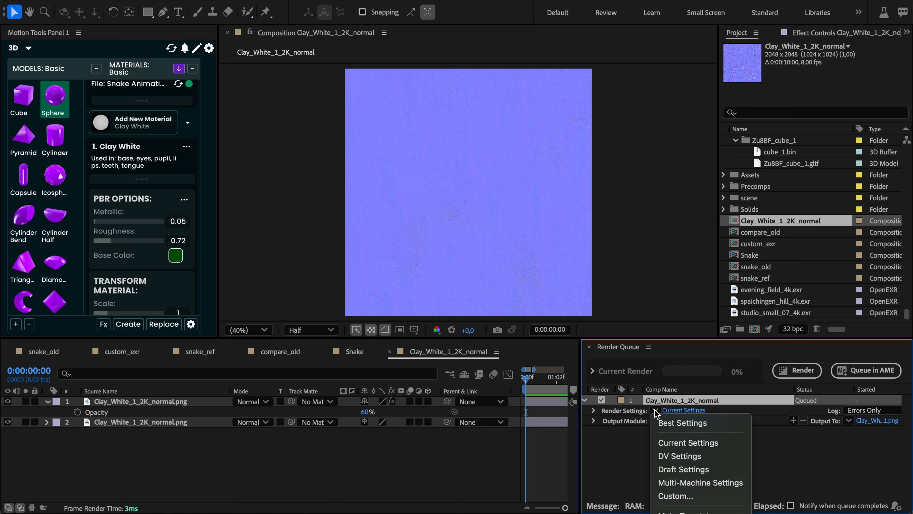
pyautogui.click(663, 425)
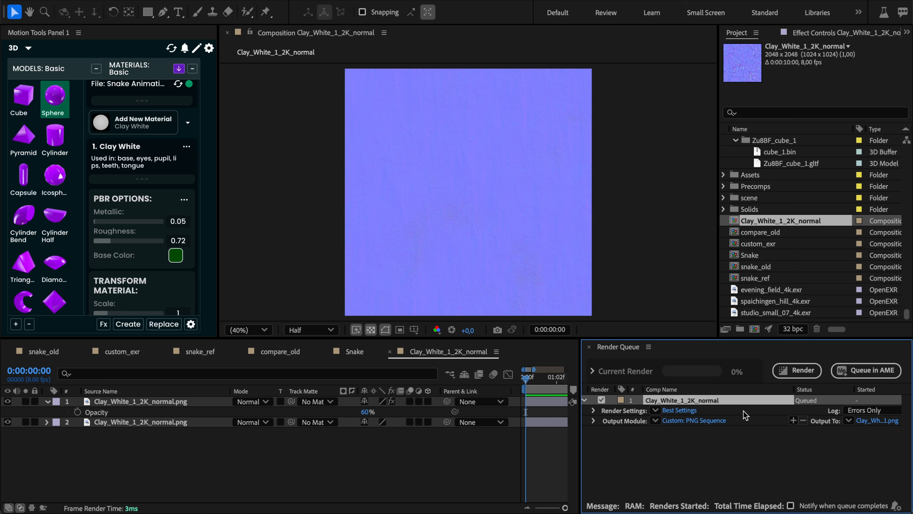
# Set the output file to Clay_White_1_2K_normal_1.png in the Snake Animation 1-Mesh 956069 folder and render the frame.
pyautogui.click(868, 421)
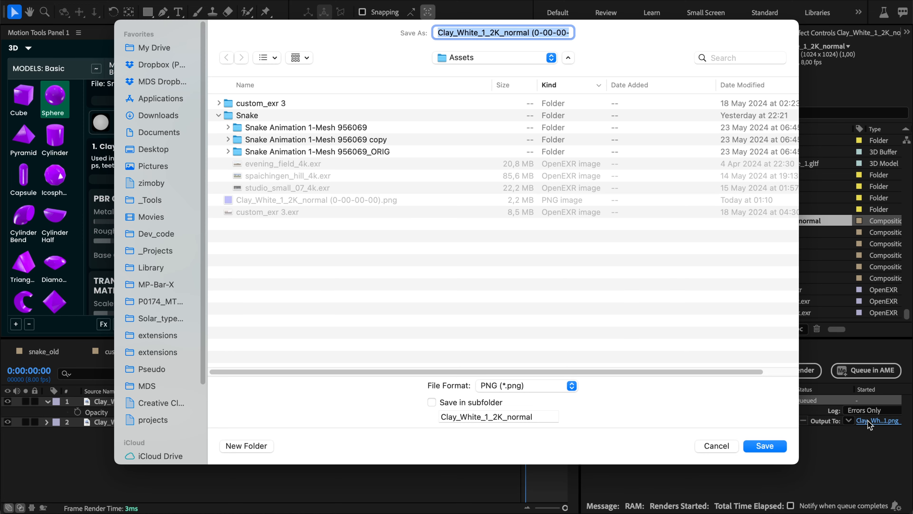
pyautogui.click(227, 127)
pyautogui.click(314, 129)
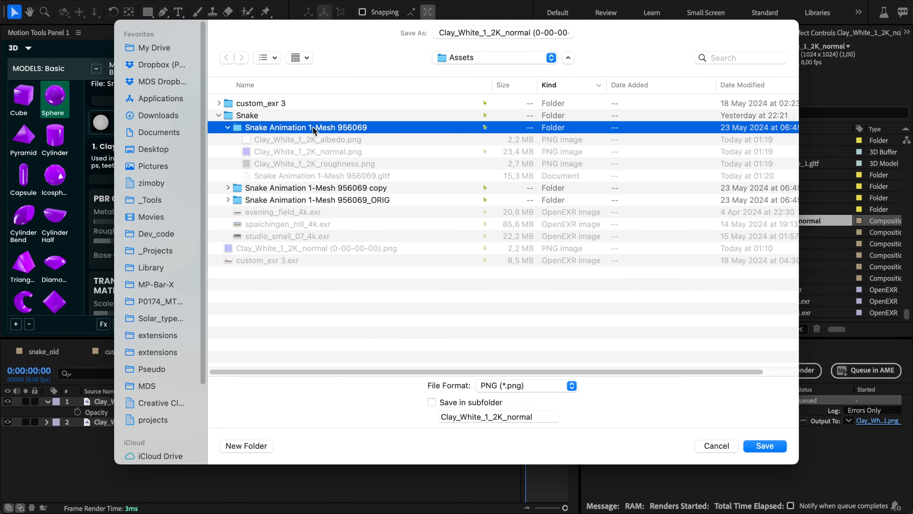
pyautogui.doubleClick(313, 128)
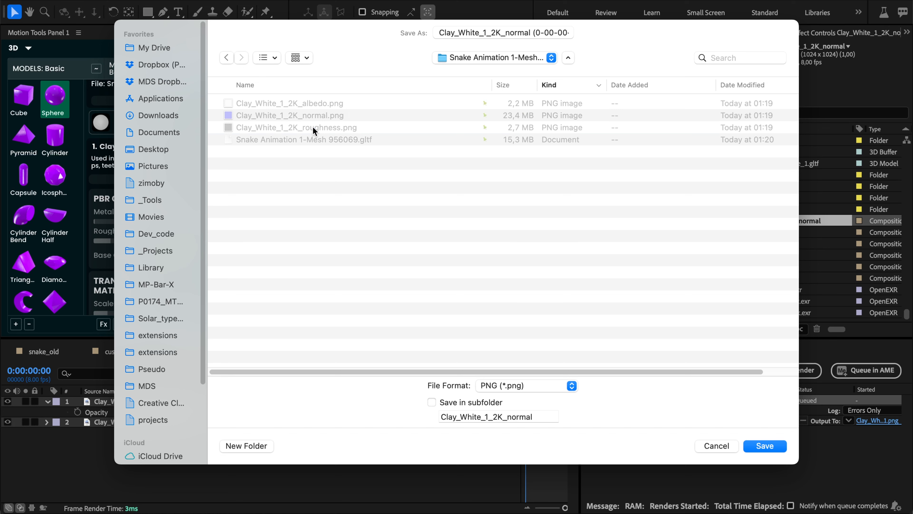
pyautogui.click(297, 115)
pyautogui.click(540, 32)
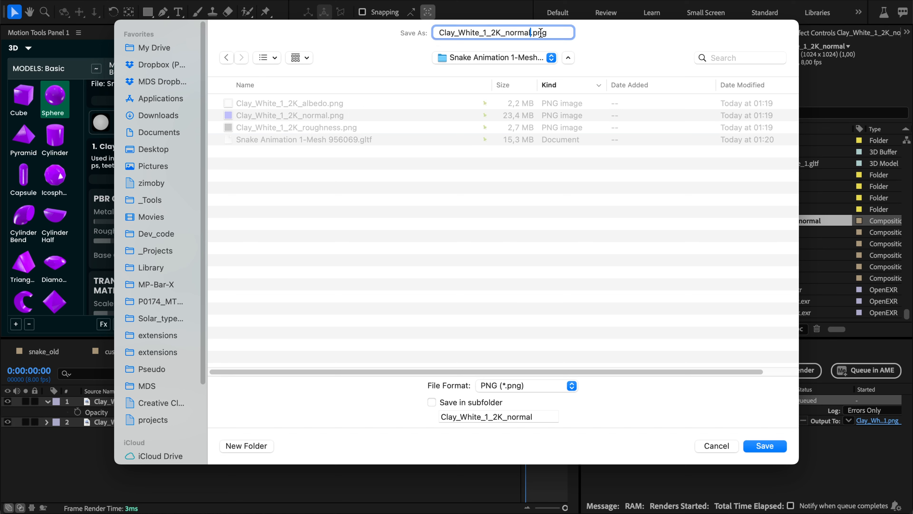
pyautogui.write('_1')
pyautogui.click(765, 445)
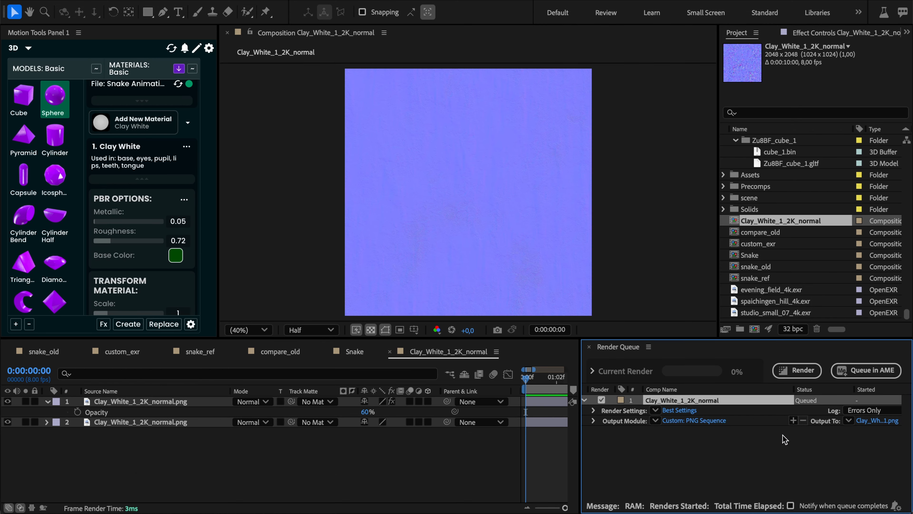
pyautogui.click(790, 369)
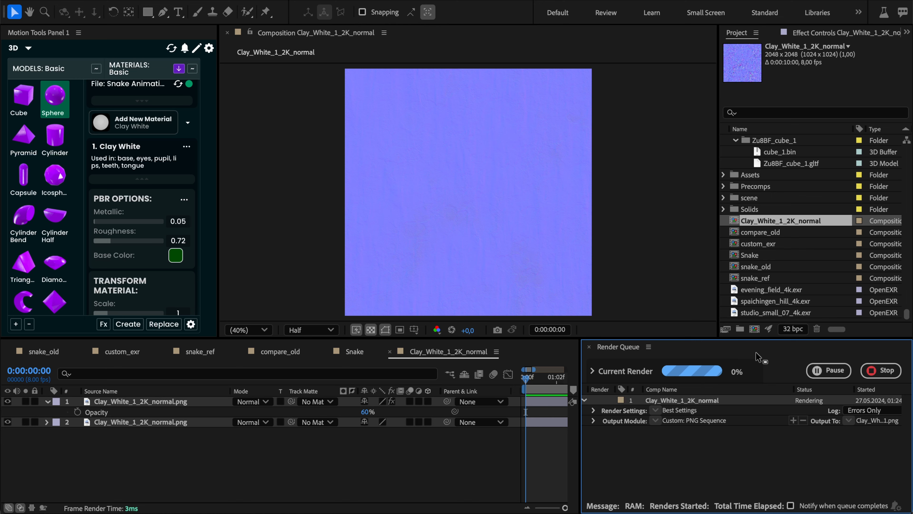
# Switch to Finder and show the contents of the Snake Animation 1-Mesh 956069 folder within the Snake assets.
pyautogui.press('super+Tab')
pyautogui.press('super+Tab')
pyautogui.press('super+Tab')
pyautogui.press('super+Tab')
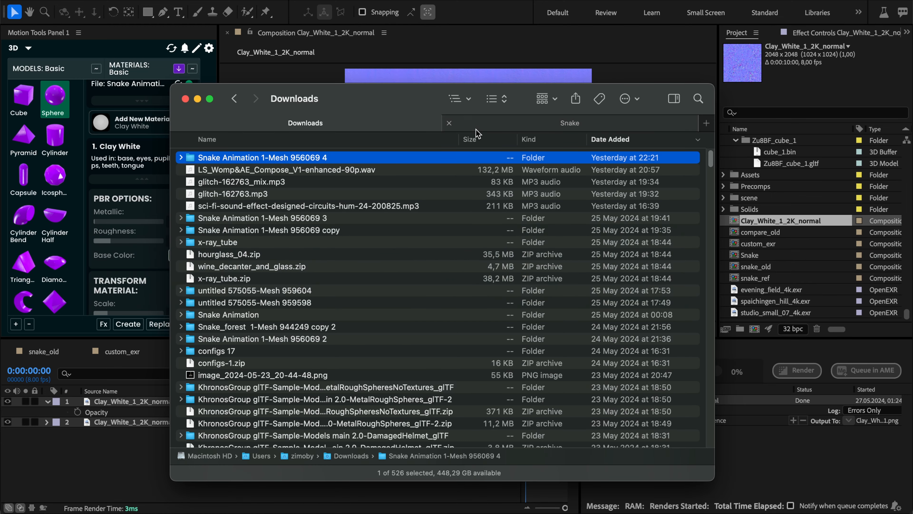
pyautogui.click(476, 129)
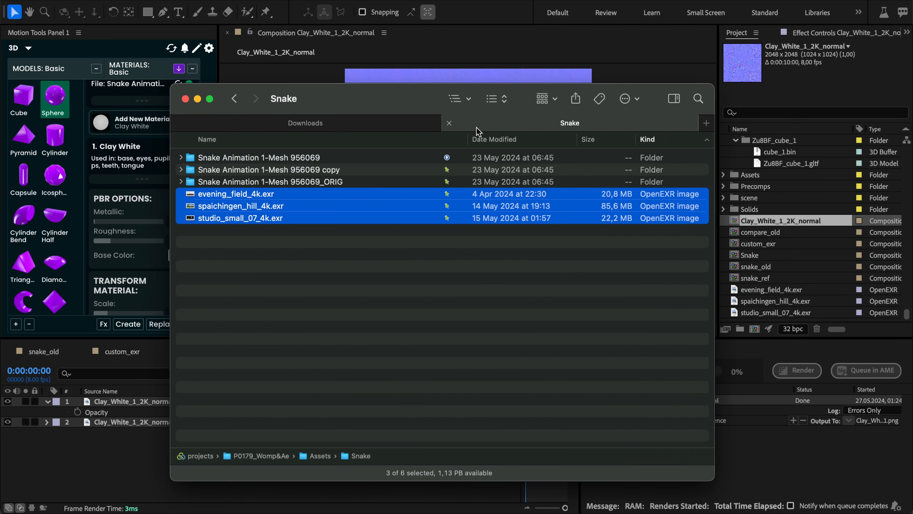
pyautogui.click(181, 158)
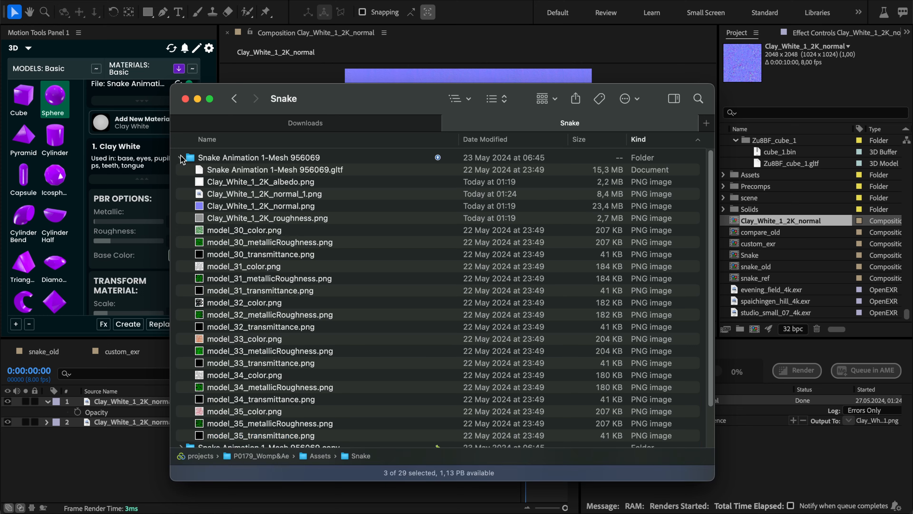
pyautogui.click(181, 158)
pyautogui.click(181, 158)
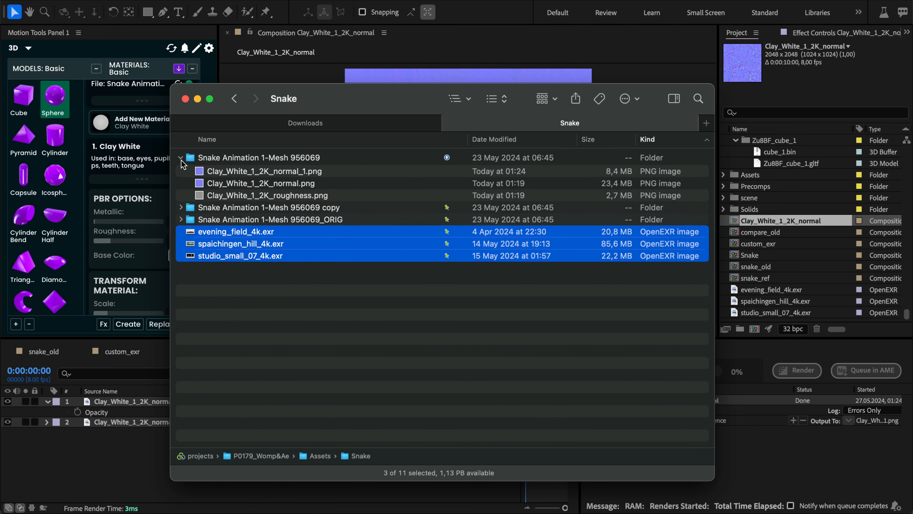
# Rename the original normal map Clay_White_1_2K_normal.png as Clay_White_1_2K_normal_orig.png.
pyautogui.click(266, 161)
pyautogui.click(273, 170)
pyautogui.click(315, 182)
pyautogui.click(316, 195)
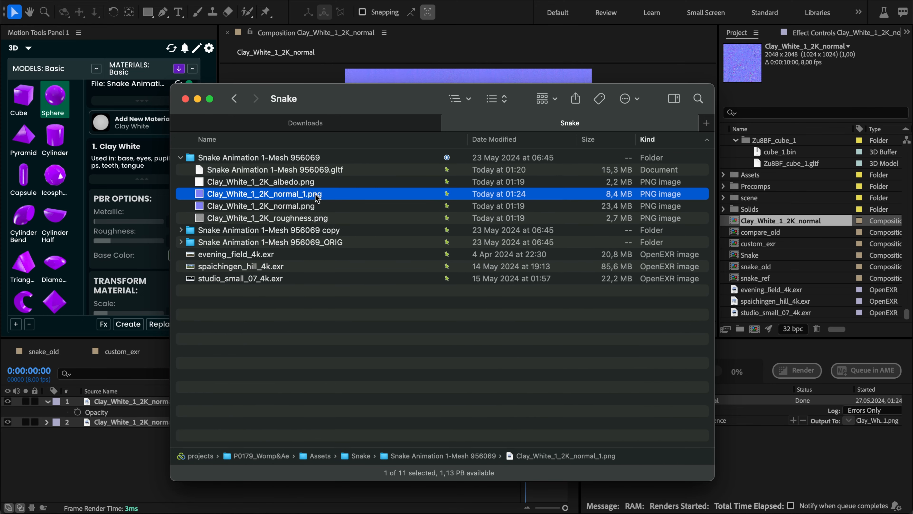
pyautogui.click(317, 207)
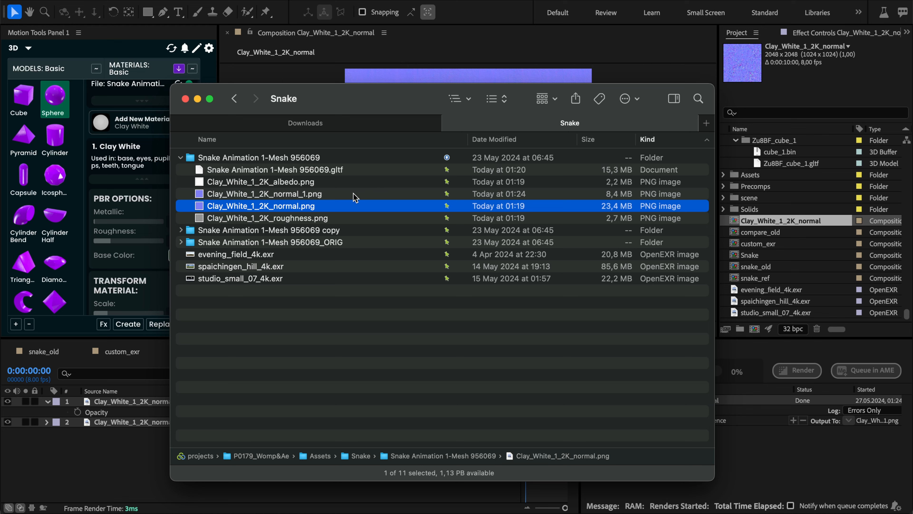
pyautogui.click(355, 194)
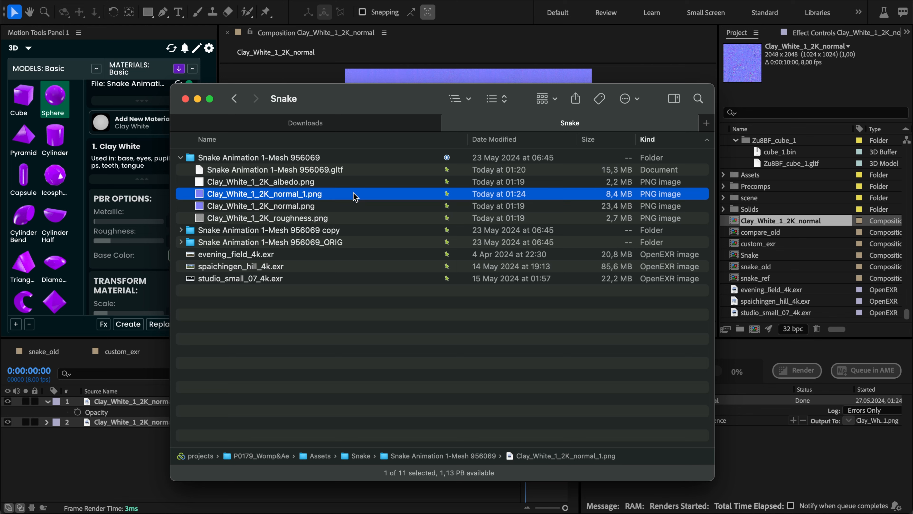
pyautogui.press('Down')
pyautogui.press('Return')
pyautogui.press('Right')
pyautogui.write('_')
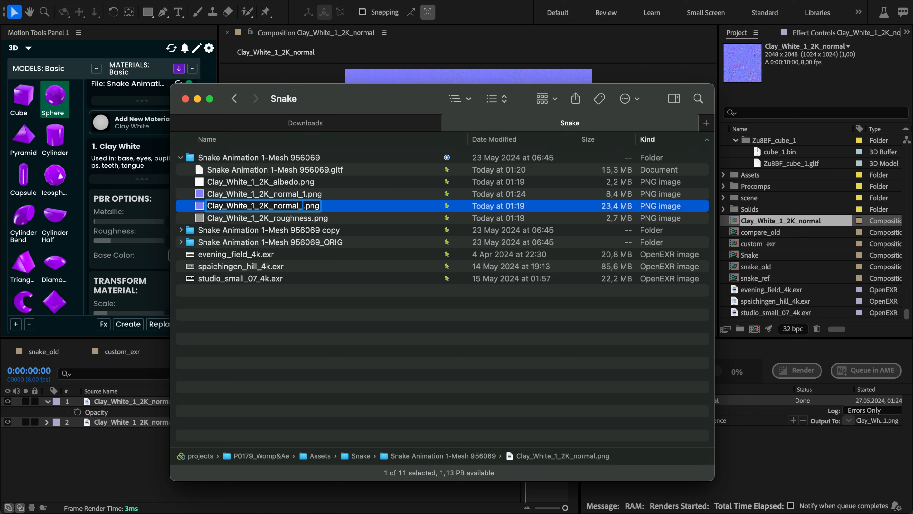
pyautogui.write('orig')
pyautogui.press('Return')
# Rename the newly rendered Clay_White_1_2K_normal_1.png as Clay_White_1_2K_normal.png so it takes the original map's place.
pyautogui.press('Up')
pyautogui.press('Return')
pyautogui.press('Right')
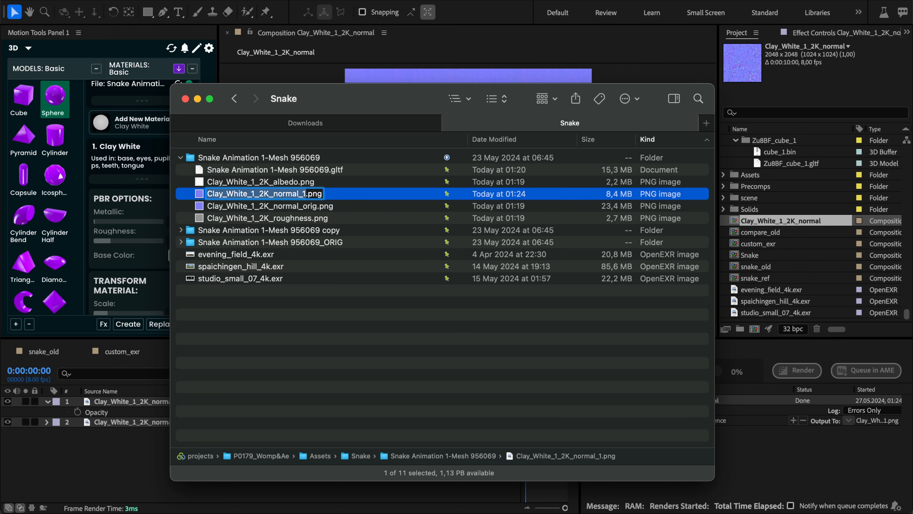
pyautogui.press('BackSpace')
pyautogui.press('BackSpace')
pyautogui.press('Return')
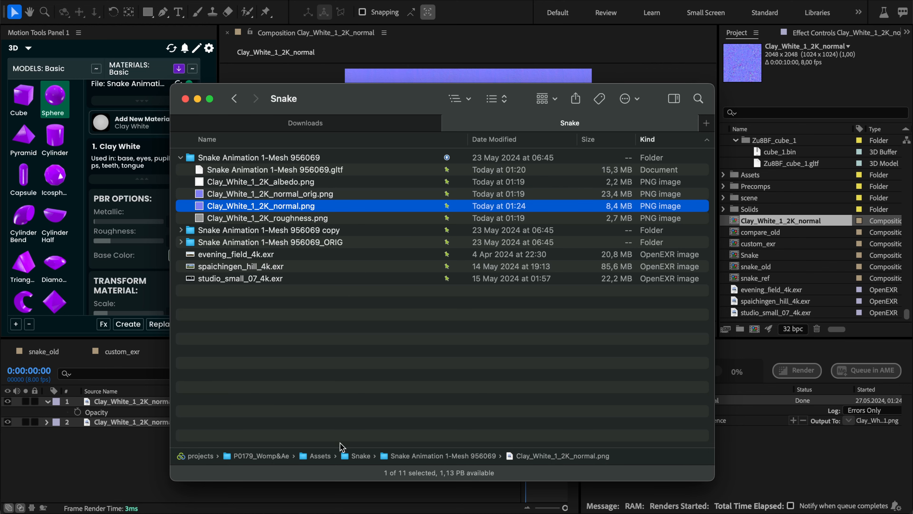
# Switch back to After Effects, open the Snake composition and examine the 3D snake's coils with the softened normal map.
pyautogui.click(135, 466)
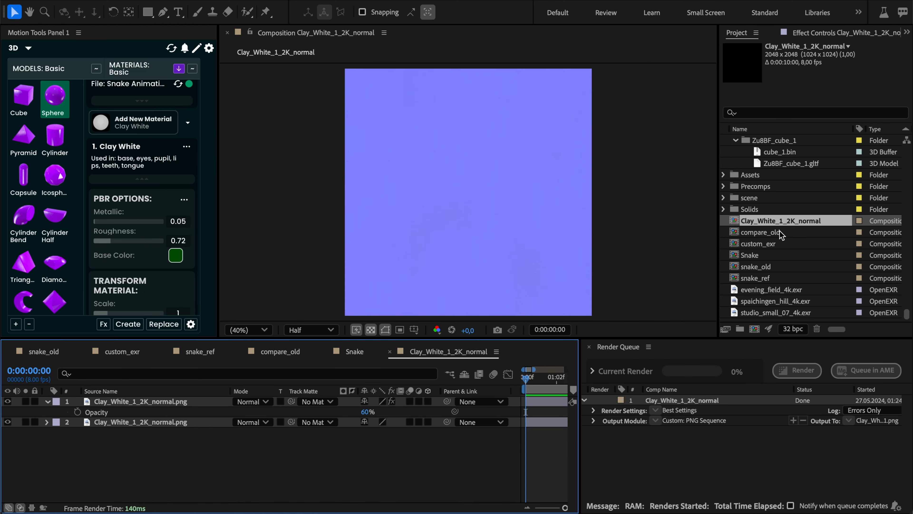
pyautogui.doubleClick(771, 255)
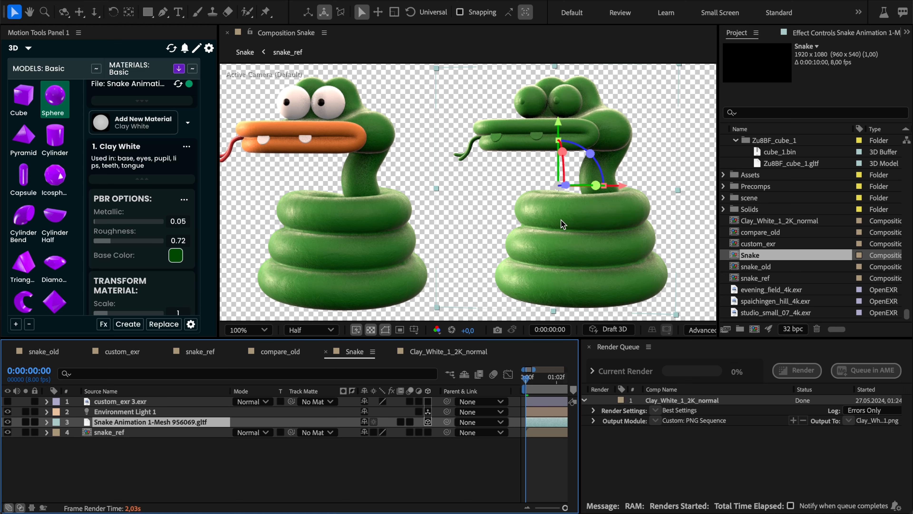
pyautogui.scroll(1, 546, 217)
pyautogui.press('space')
pyautogui.moveTo(529, 220); pyautogui.dragTo(388, 179)
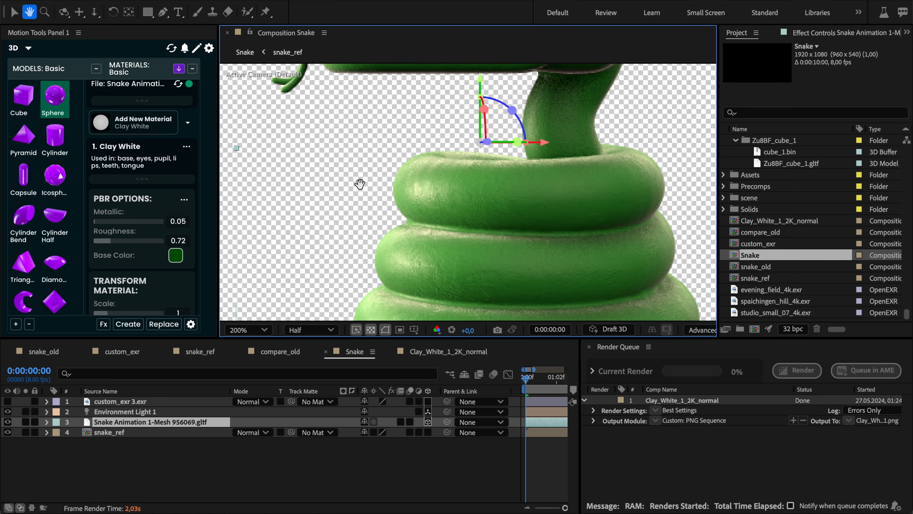
pyautogui.scroll(-1, 363, 181)
pyautogui.moveTo(485, 194); pyautogui.dragTo(485, 197)
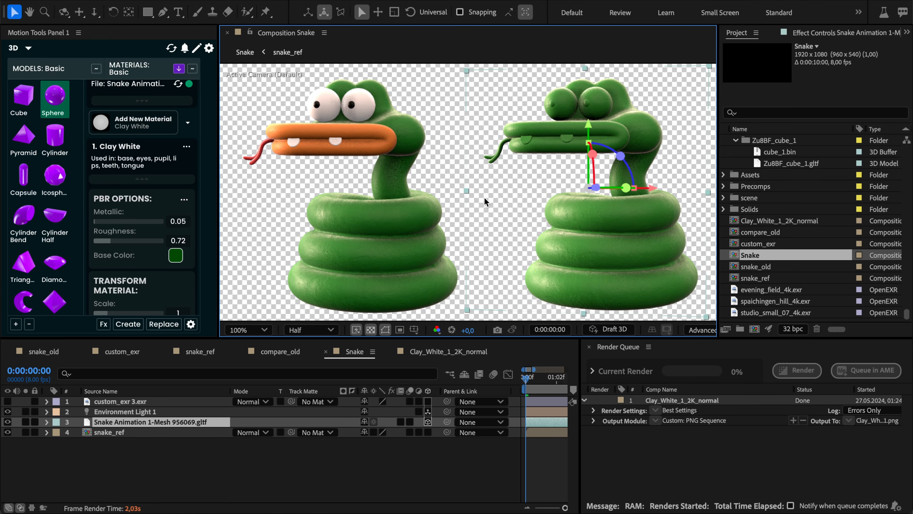
# Collapse the Clay White material's options and compare the reference snake's coils with the 3D model up close.
pyautogui.click(145, 184)
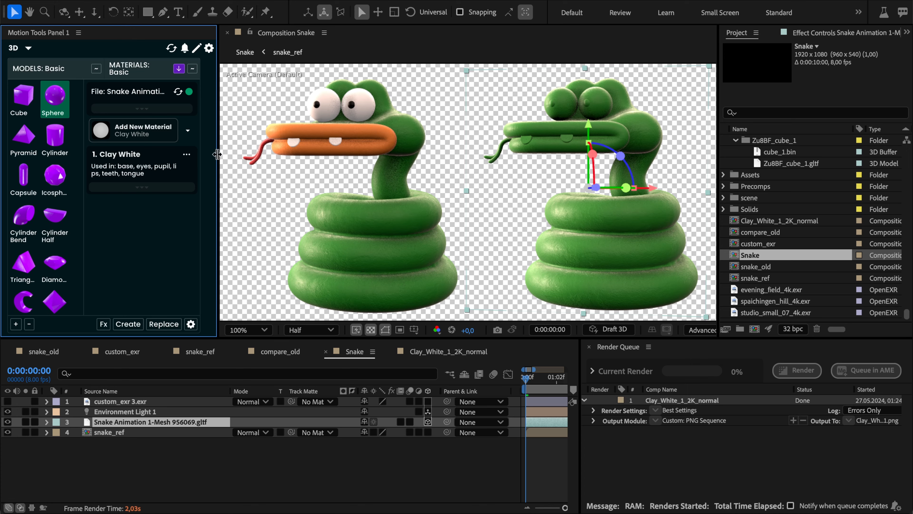
pyautogui.moveTo(483, 168); pyautogui.dragTo(474, 169)
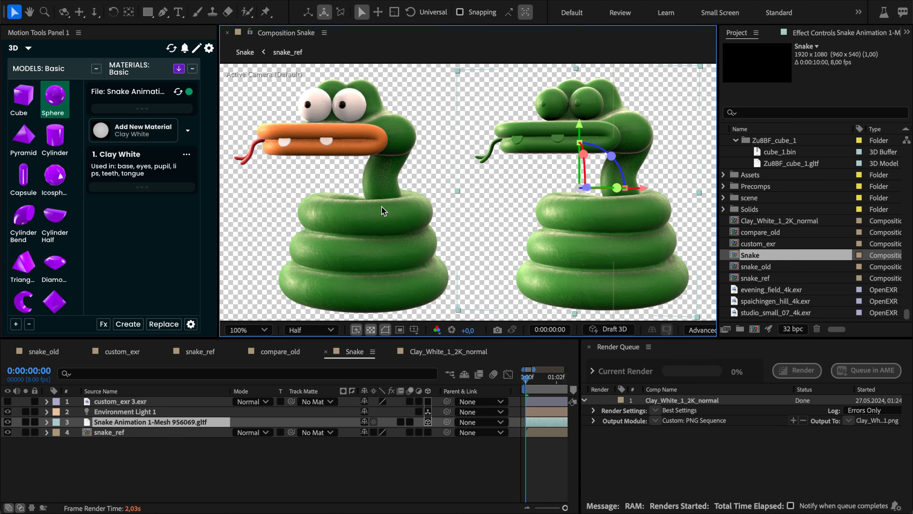
pyautogui.scroll(2, 392, 215)
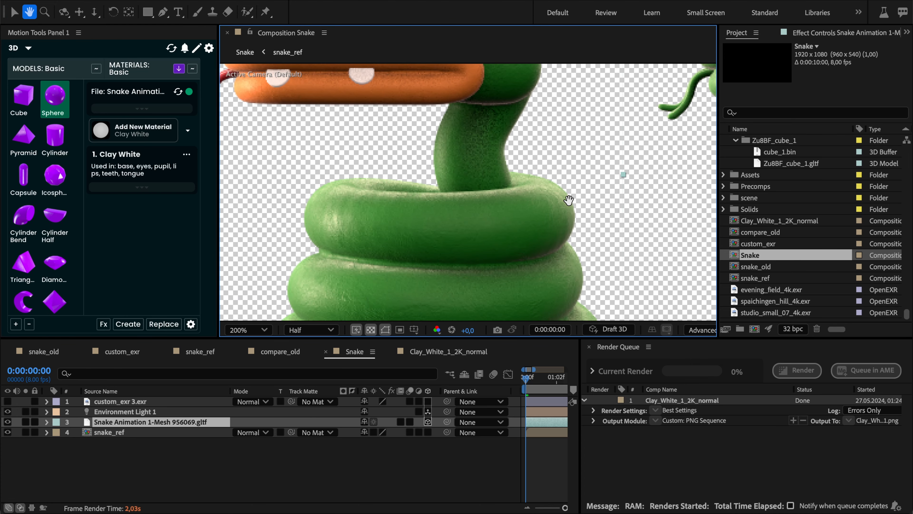
pyautogui.scroll(-2, 328, 208)
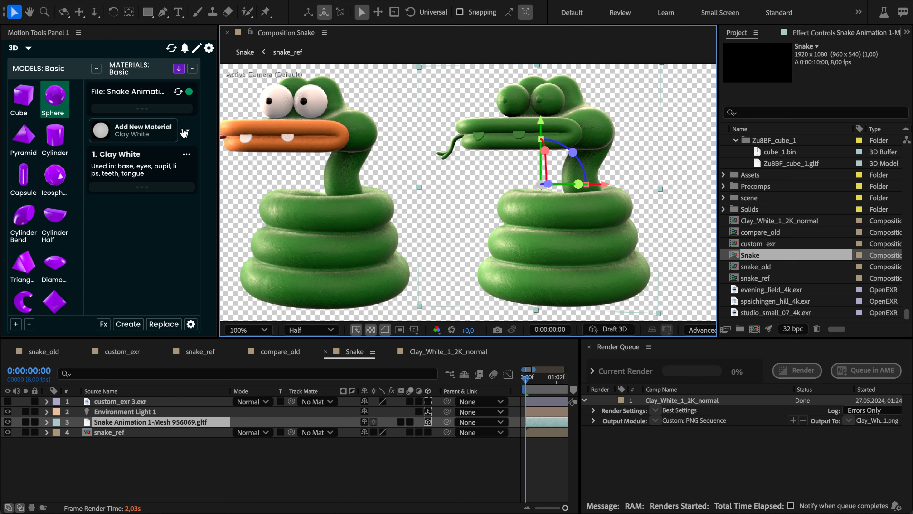
# Add a second Clay White material to the snake file and assign it to the lips mesh.
pyautogui.click(188, 132)
pyautogui.click(188, 132)
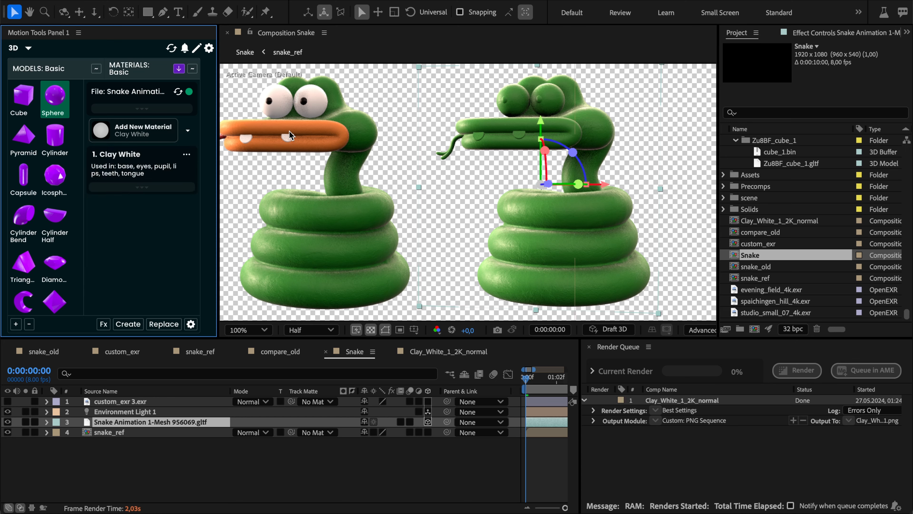
pyautogui.click(140, 132)
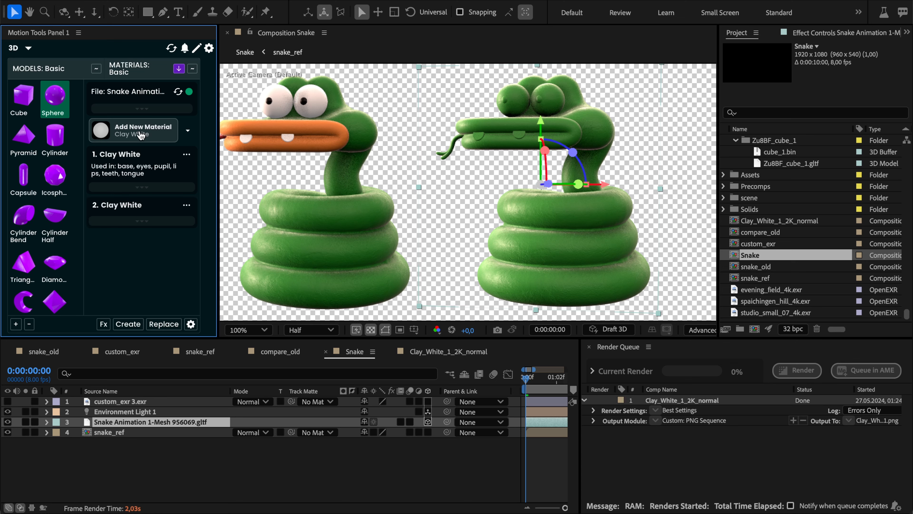
pyautogui.click(138, 109)
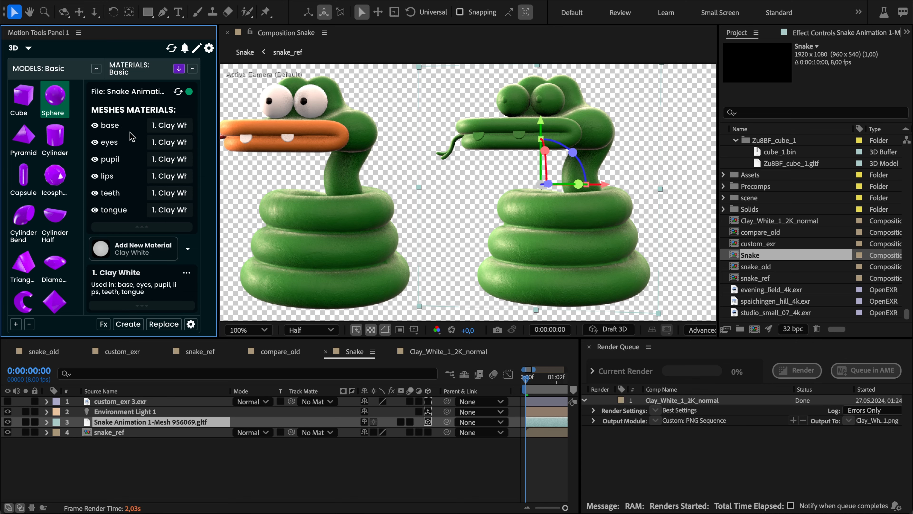
pyautogui.click(170, 177)
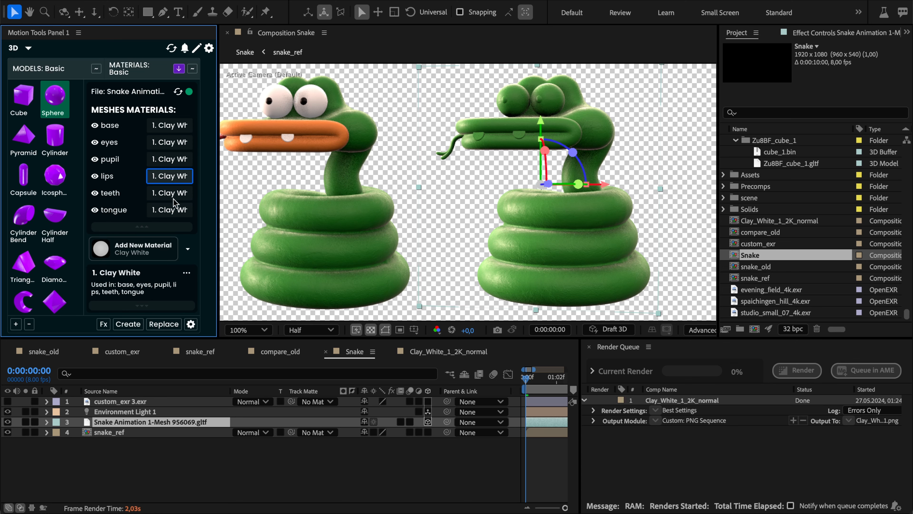
pyautogui.click(173, 199)
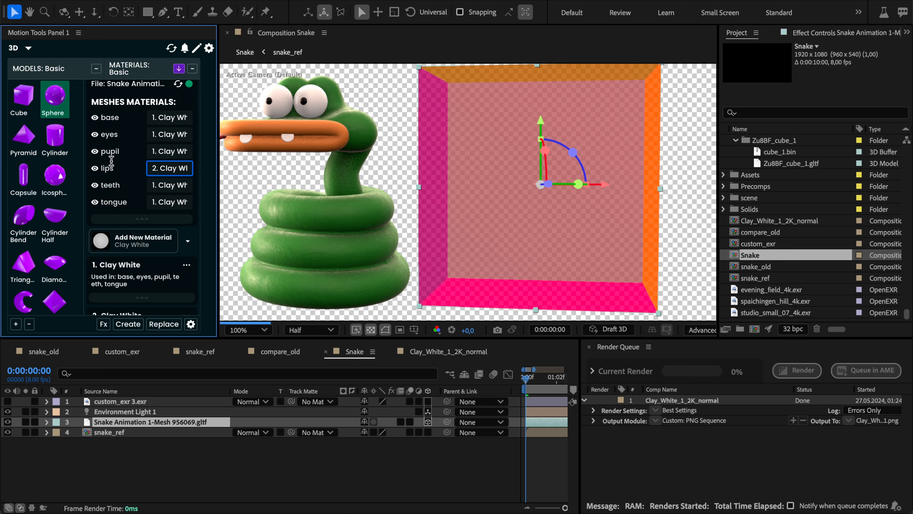
# Set the base color of the lips' Clay White material to a bright, saturated orange.
pyautogui.scroll(-2, 111, 161)
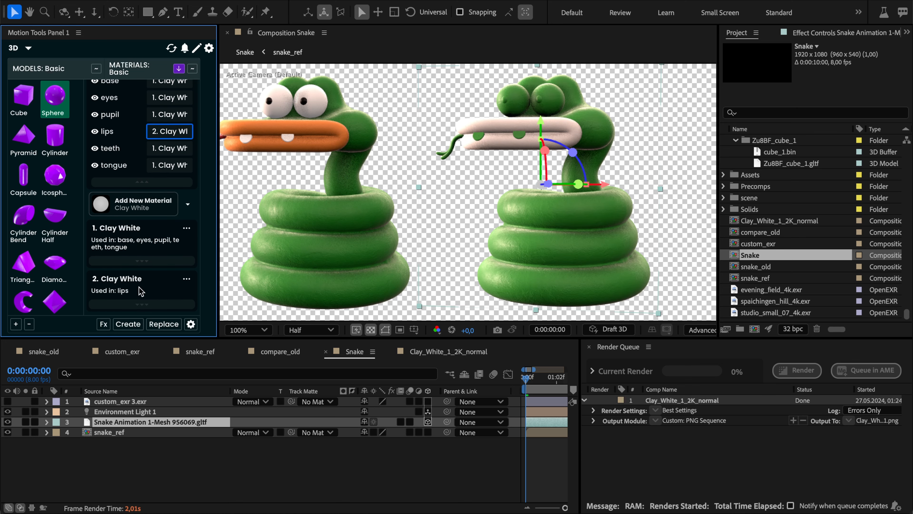
pyautogui.click(142, 304)
pyautogui.scroll(-4, 149, 255)
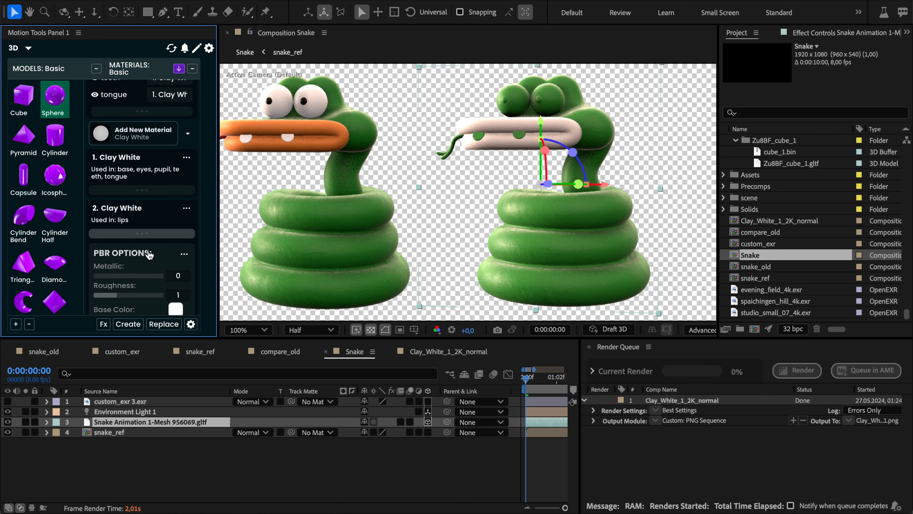
pyautogui.scroll(-2, 149, 255)
pyautogui.click(175, 269)
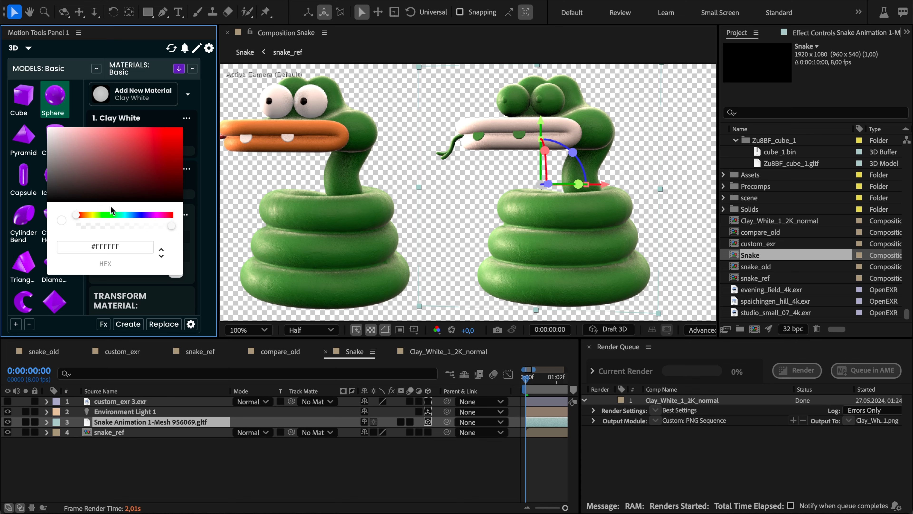
pyautogui.moveTo(75, 214); pyautogui.dragTo(83, 215)
pyautogui.click(166, 138)
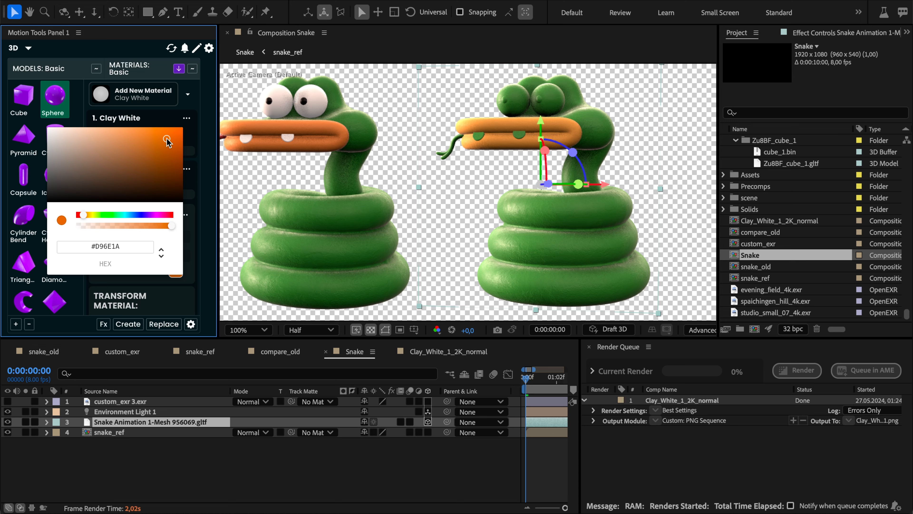
pyautogui.moveTo(167, 139); pyautogui.dragTo(172, 136)
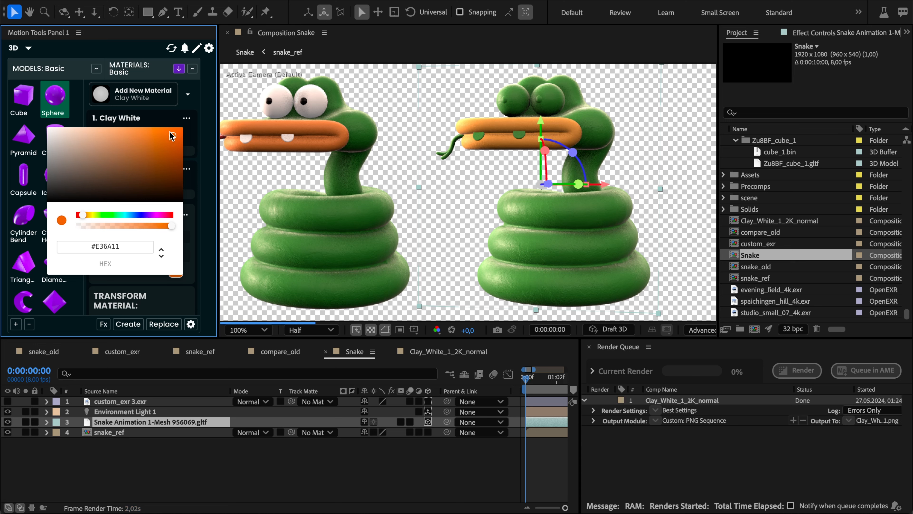
pyautogui.moveTo(170, 134); pyautogui.dragTo(178, 131)
pyautogui.click(184, 195)
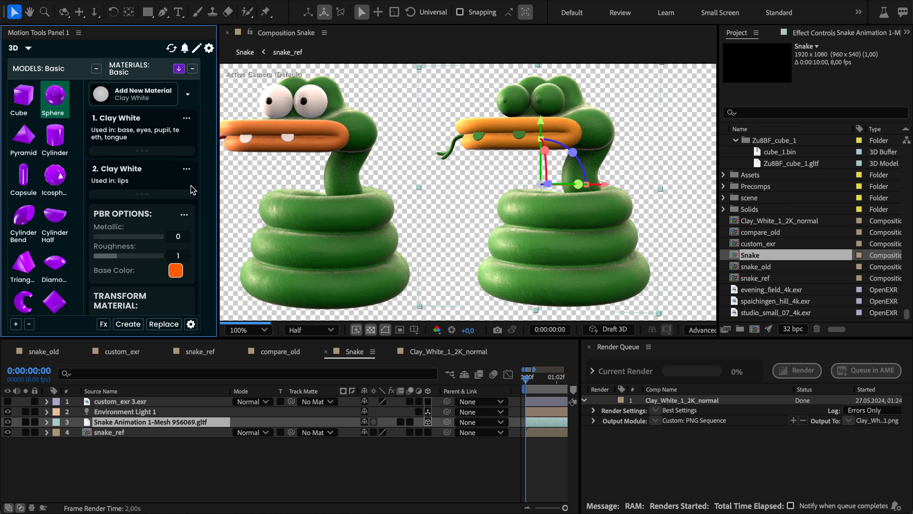
# Set the lips material's metallic to 0.05 and its roughness to 0.75.
pyautogui.click(97, 237)
pyautogui.moveTo(121, 257); pyautogui.dragTo(114, 258)
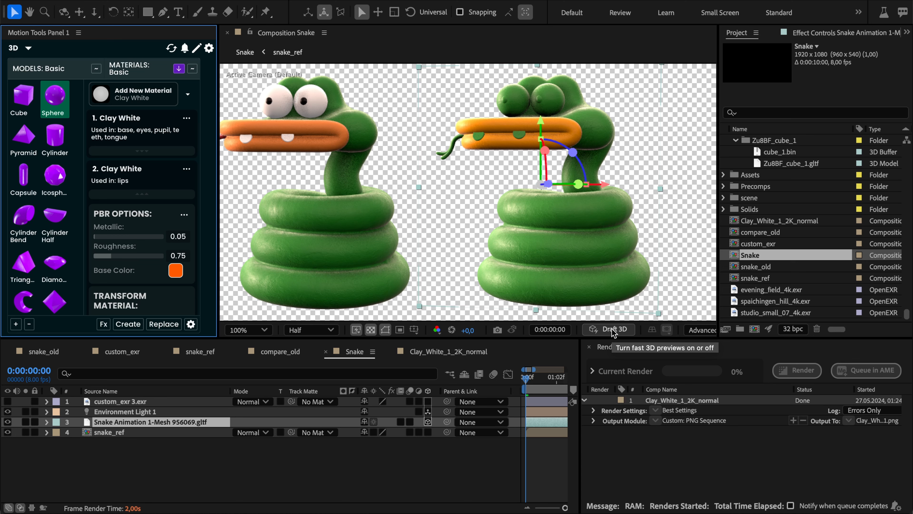
pyautogui.press('space')
pyautogui.moveTo(504, 242); pyautogui.dragTo(501, 242)
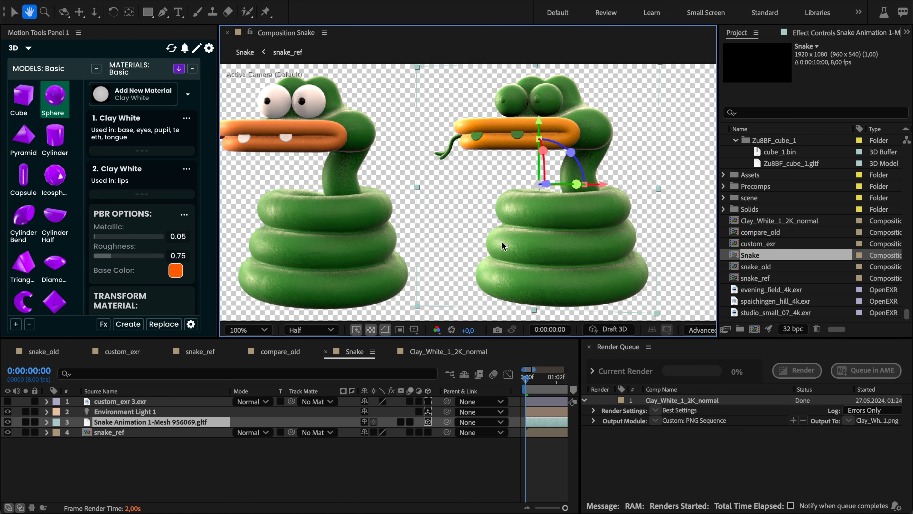
# Add a third Clay White material and assign it to the tongue mesh.
pyautogui.click(116, 194)
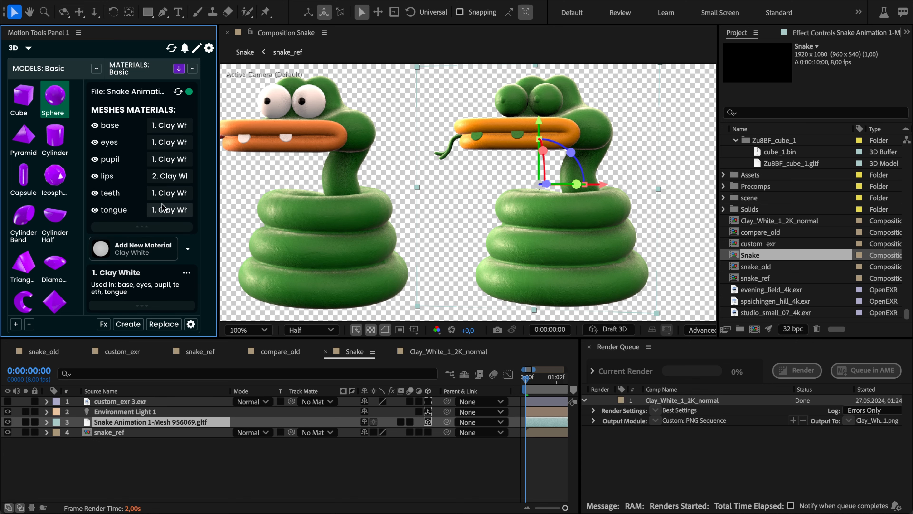
pyautogui.click(164, 209)
pyautogui.click(167, 245)
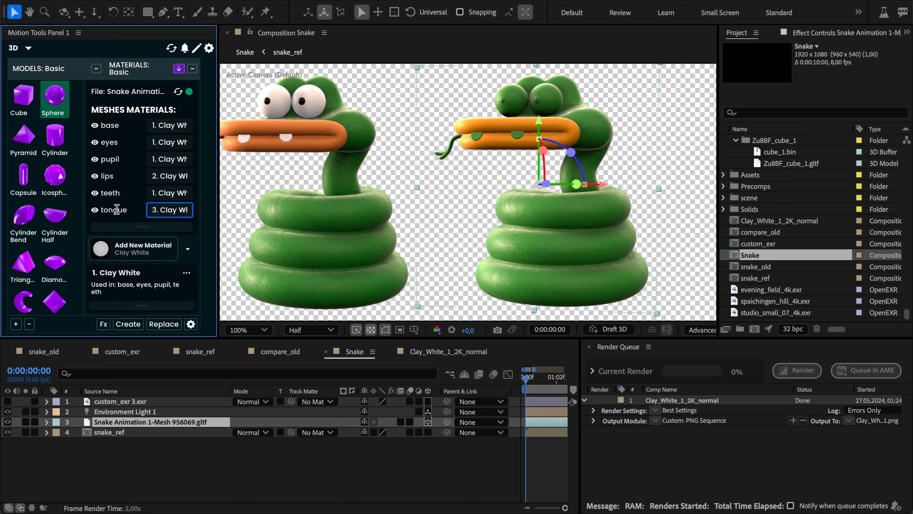
# Set the base color of the tongue's Clay White material to red #E31414 and check the tongue up close.
pyautogui.scroll(-2, 118, 216)
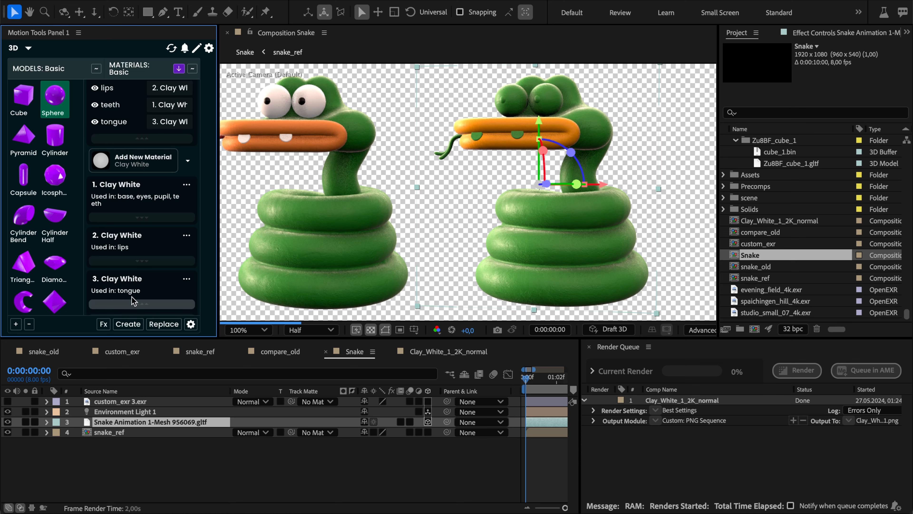
pyautogui.click(132, 307)
pyautogui.scroll(-2, 144, 288)
pyautogui.click(175, 297)
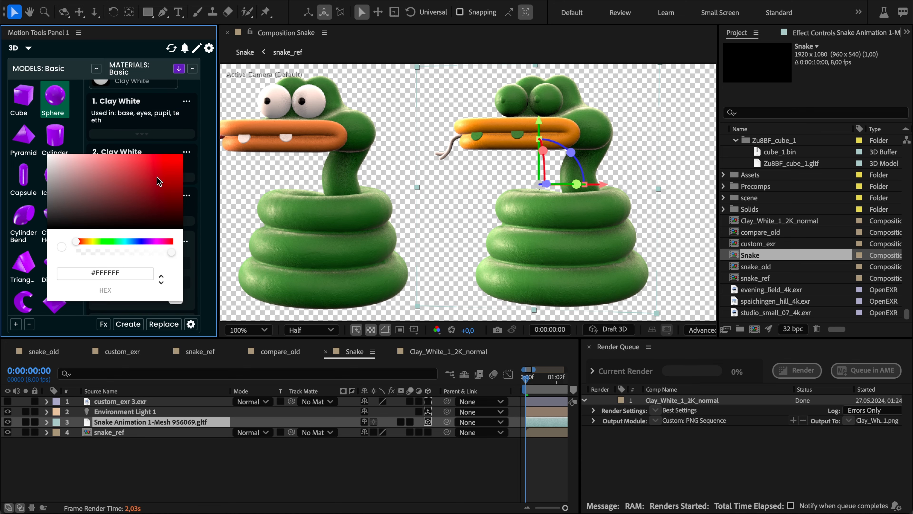
pyautogui.click(171, 162)
pyautogui.scroll(1, 468, 140)
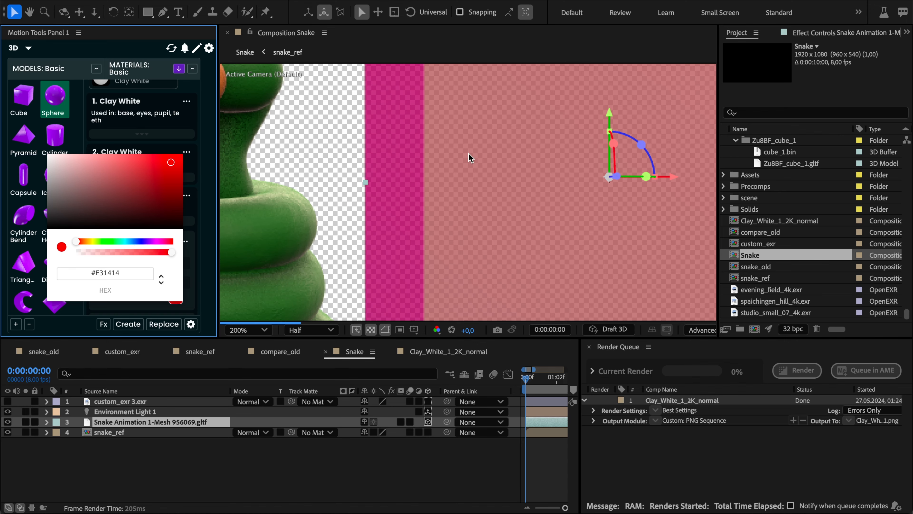
pyautogui.moveTo(454, 141); pyautogui.dragTo(443, 224)
pyautogui.click(191, 223)
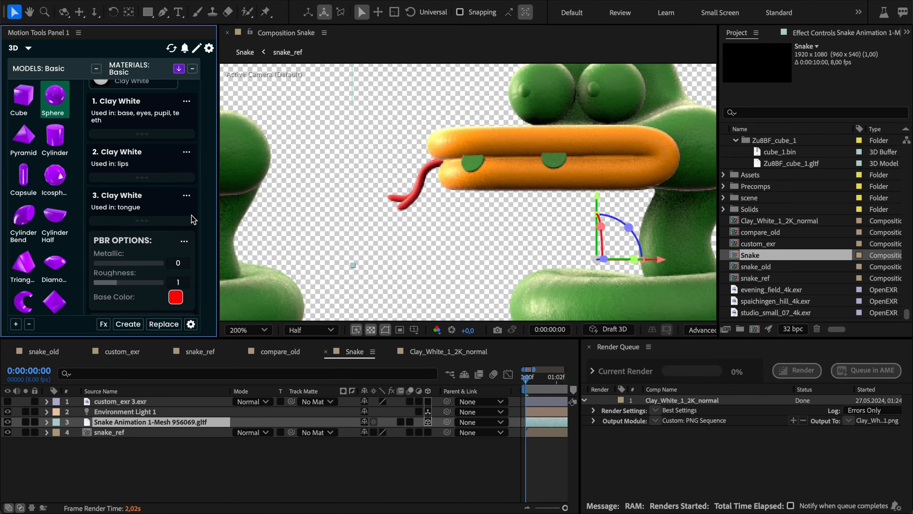
# Set the tongue material's roughness to 0.39 and its metallic to 0.26.
pyautogui.scroll(-2, 119, 245)
pyautogui.moveTo(114, 255); pyautogui.dragTo(103, 254)
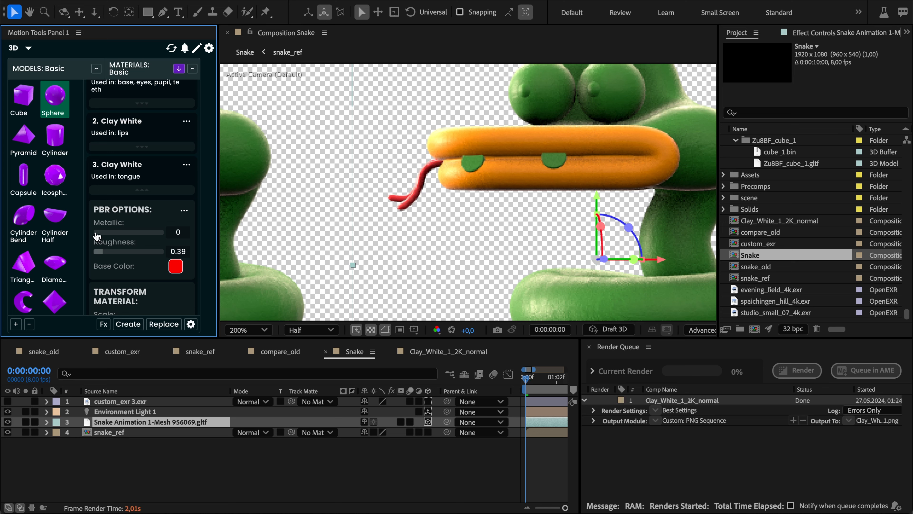
pyautogui.moveTo(97, 236); pyautogui.dragTo(101, 234)
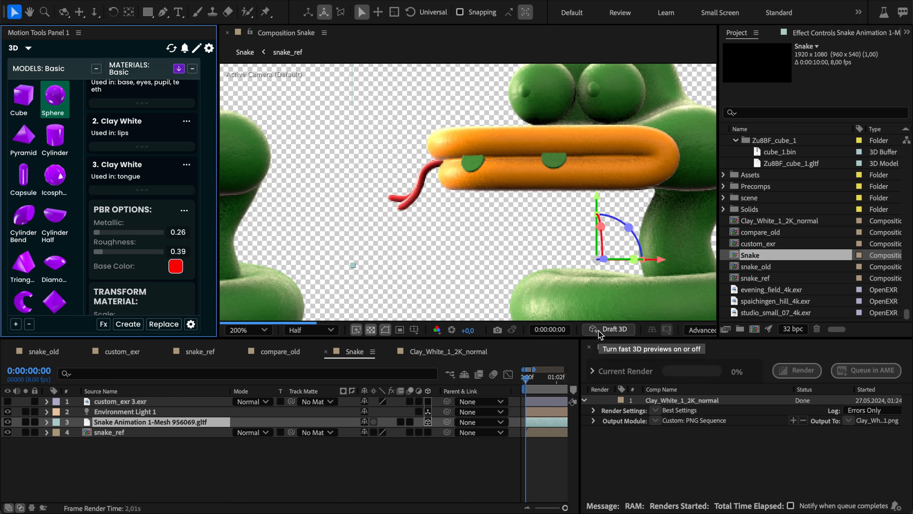
# Turn on the Draft 3D preview and examine the snake's lips and teeth up close.
pyautogui.scroll(-2, 417, 197)
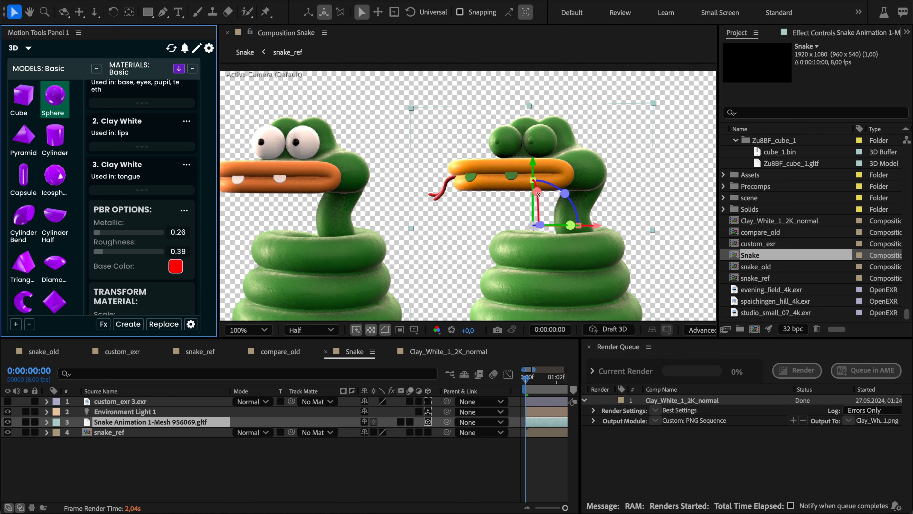
pyautogui.scroll(2, 510, 181)
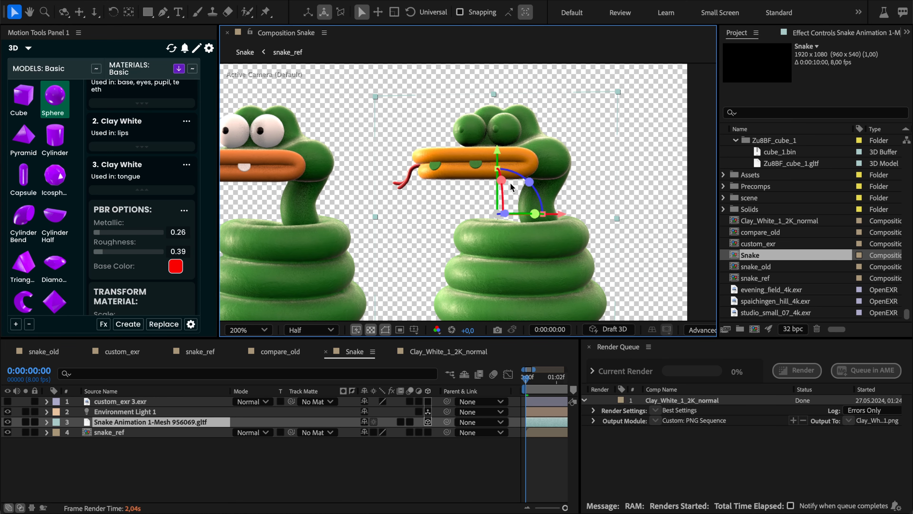
pyautogui.scroll(2, 510, 182)
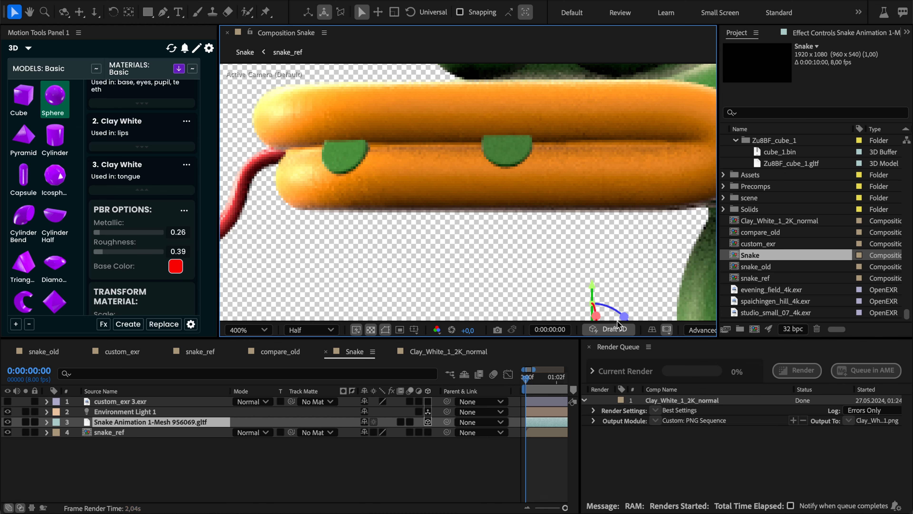
pyautogui.click(617, 328)
pyautogui.scroll(1, 556, 177)
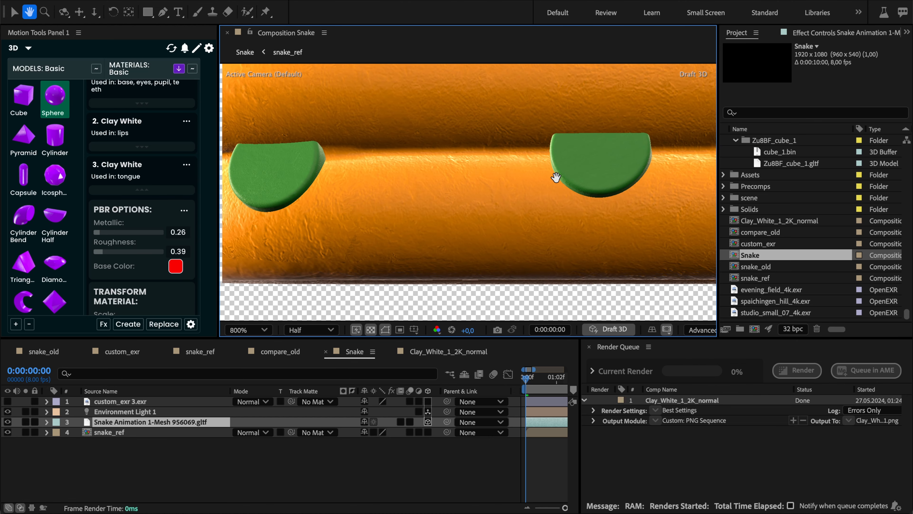
pyautogui.scroll(-1, 556, 177)
# Add a Gloss White material and assign it to the teeth mesh.
pyautogui.scroll(3, 190, 176)
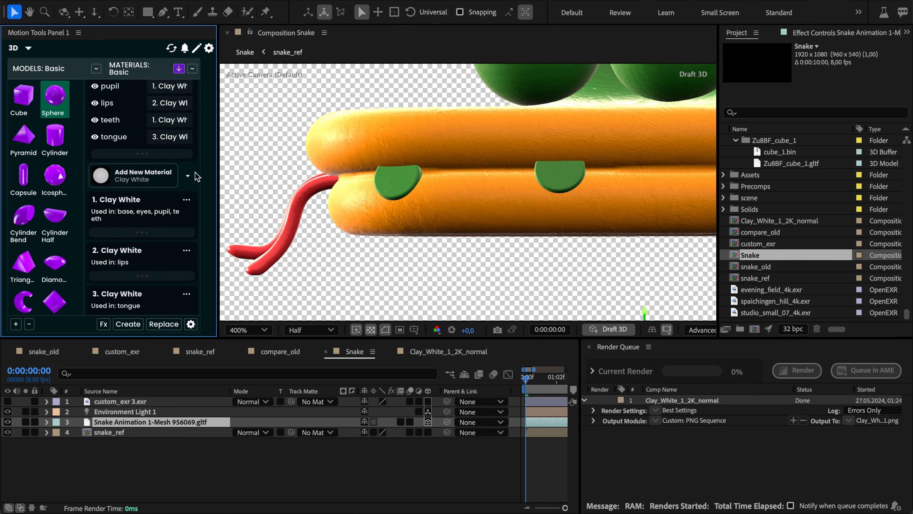
pyautogui.click(188, 176)
pyautogui.click(134, 197)
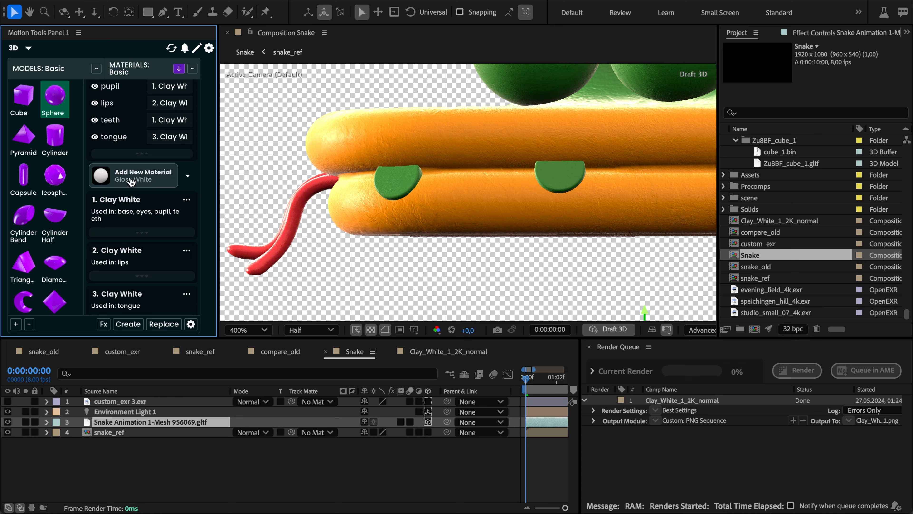
pyautogui.scroll(-1, 129, 193)
pyautogui.scroll(3, 128, 193)
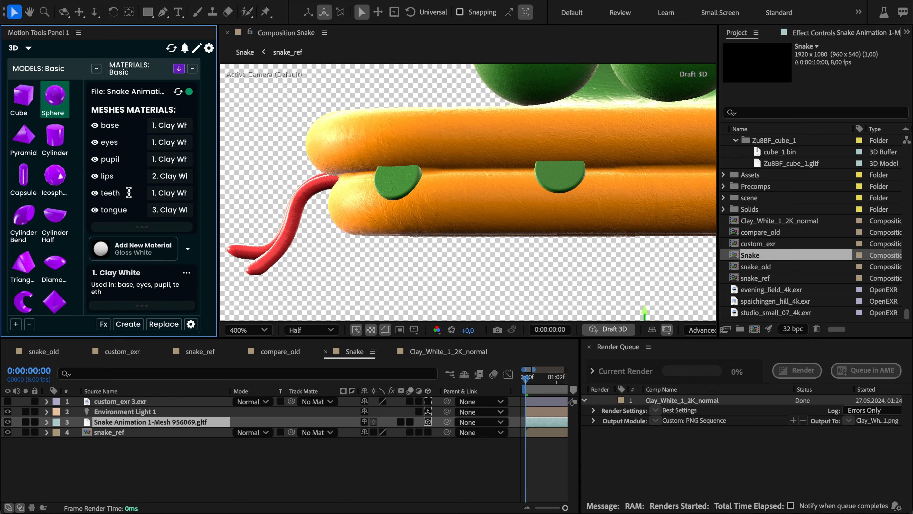
pyautogui.click(163, 194)
pyautogui.click(166, 242)
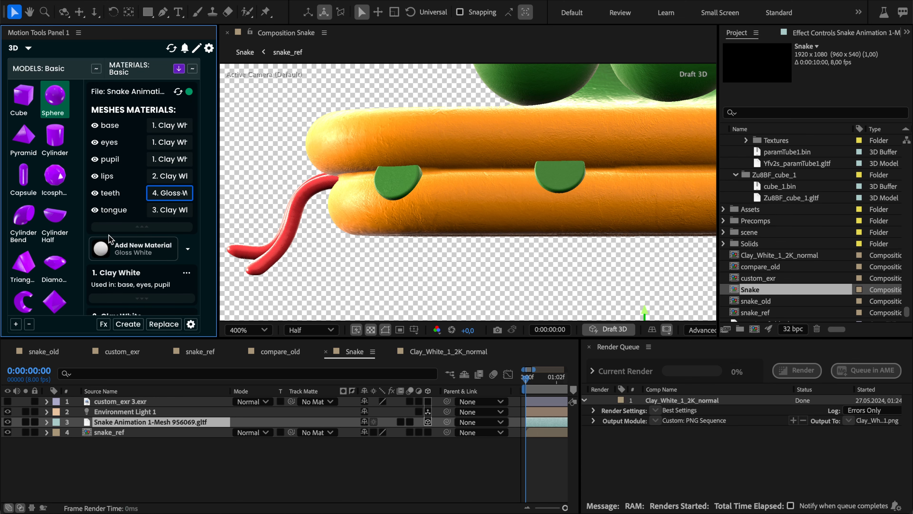
# Set the teeth's Gloss White material to metallic 0.05 and roughness 0.78.
pyautogui.scroll(-3, 115, 219)
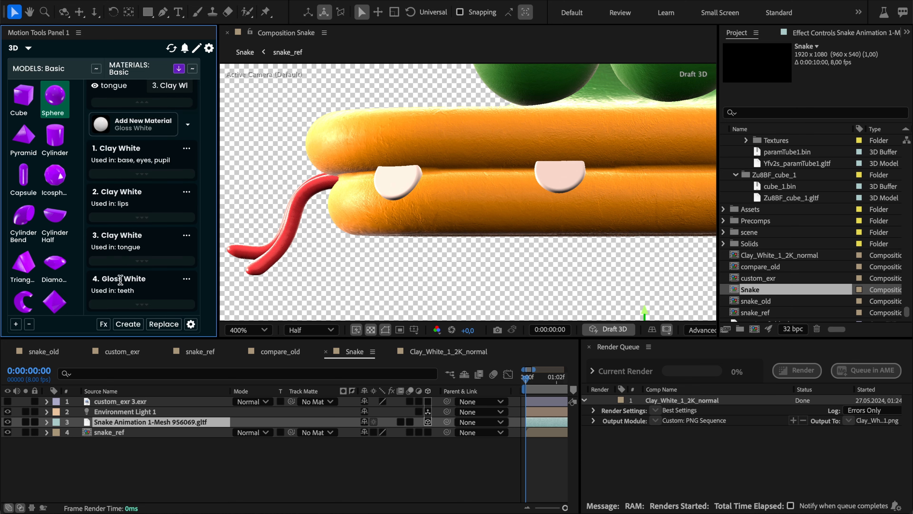
pyautogui.click(117, 306)
pyautogui.scroll(-3, 126, 273)
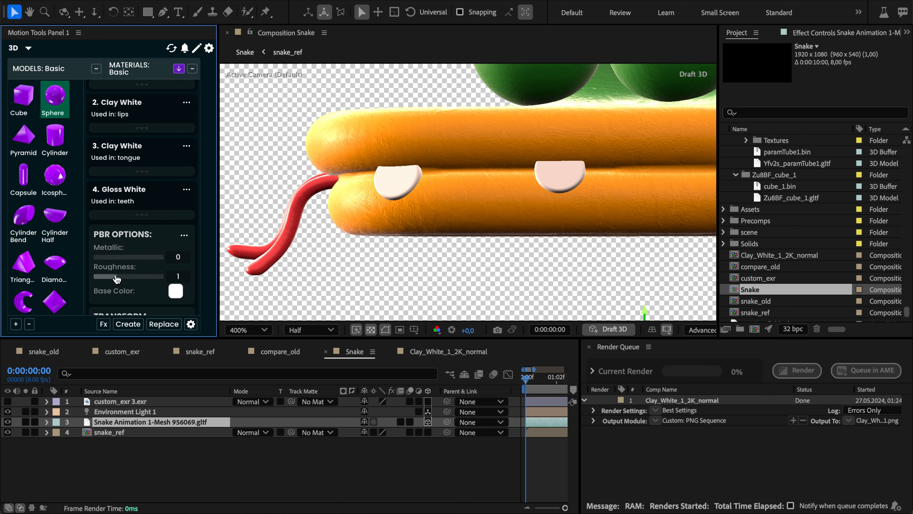
pyautogui.moveTo(118, 279); pyautogui.dragTo(96, 257)
# Compare the 3D snake's teeth, lips and tongue with those of the reference snake.
pyautogui.press(',')
pyautogui.press('space')
pyautogui.moveTo(418, 154)
pyautogui.mouseDown()
pyautogui.moveTo(746, 153)
pyautogui.moveTo(428, 160)
pyautogui.mouseUp()
pyautogui.press('.')
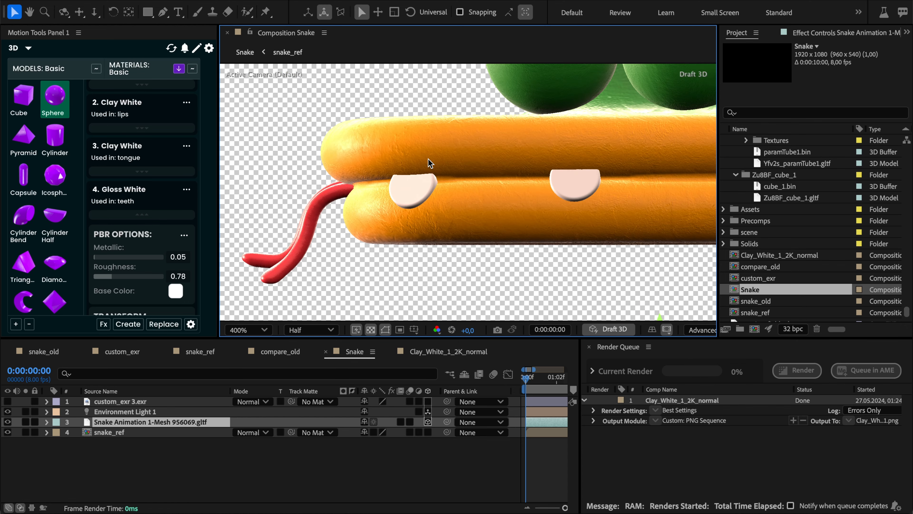
pyautogui.press('.')
pyautogui.press(',')
pyautogui.press(',')
pyautogui.press(',')
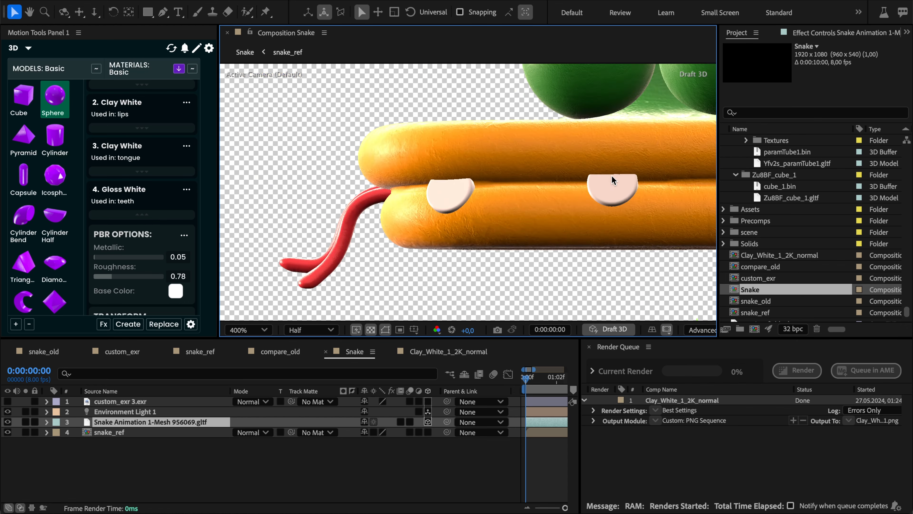
pyautogui.press('space')
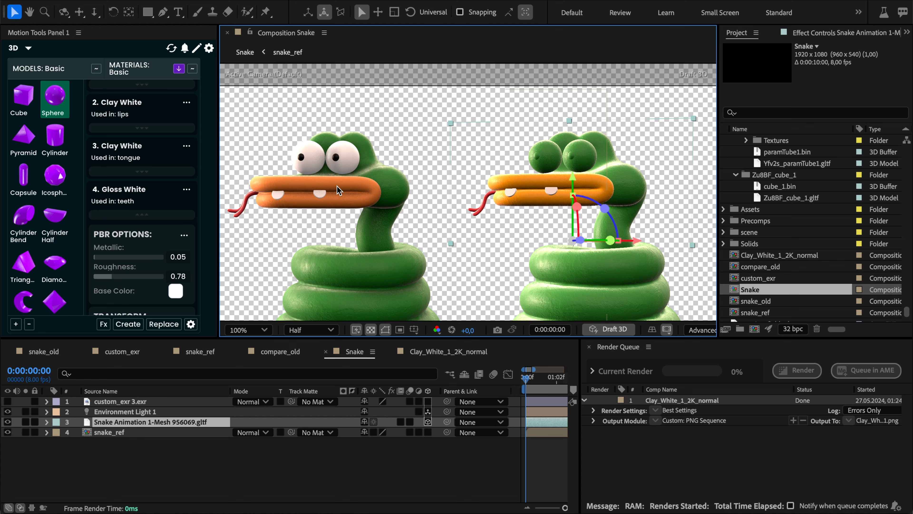
pyautogui.press('.')
pyautogui.moveTo(556, 177); pyautogui.dragTo(308, 180)
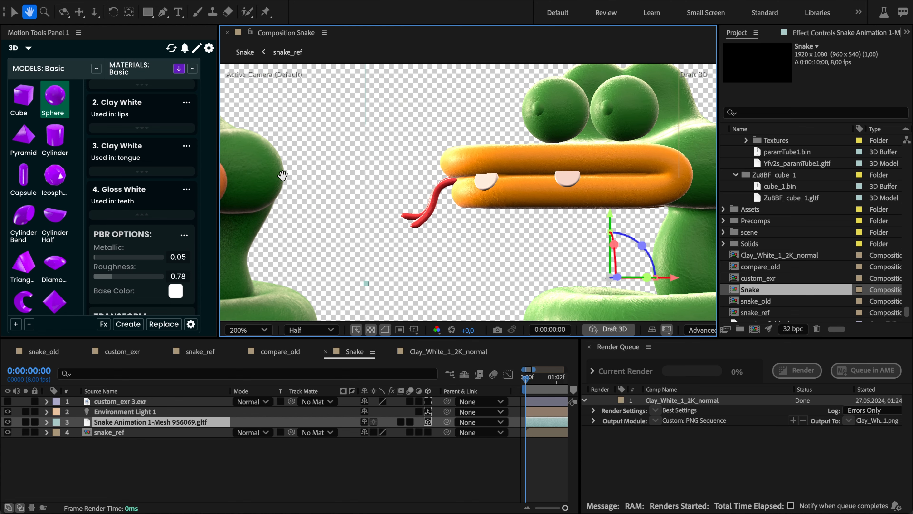
# Add emission options to the teeth's Gloss White material.
pyautogui.scroll(-3, 166, 196)
pyautogui.scroll(-5, 167, 197)
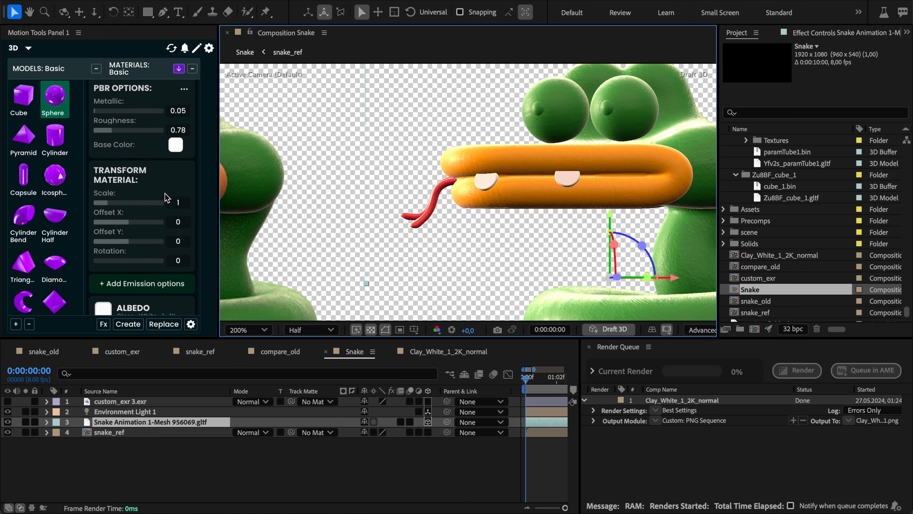
pyautogui.scroll(1, 172, 194)
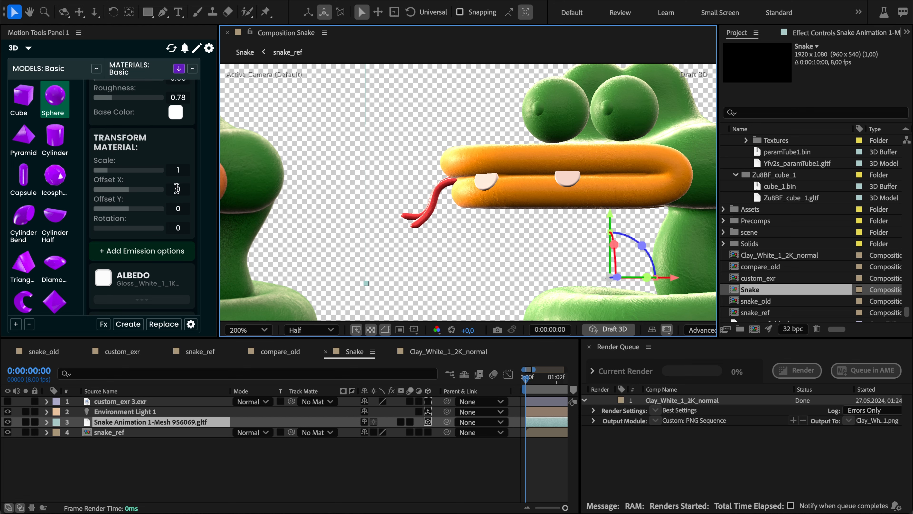
pyautogui.moveTo(143, 235)
pyautogui.mouseDown()
pyautogui.moveTo(85, 238)
pyautogui.moveTo(175, 265)
pyautogui.moveTo(143, 234)
pyautogui.mouseUp()
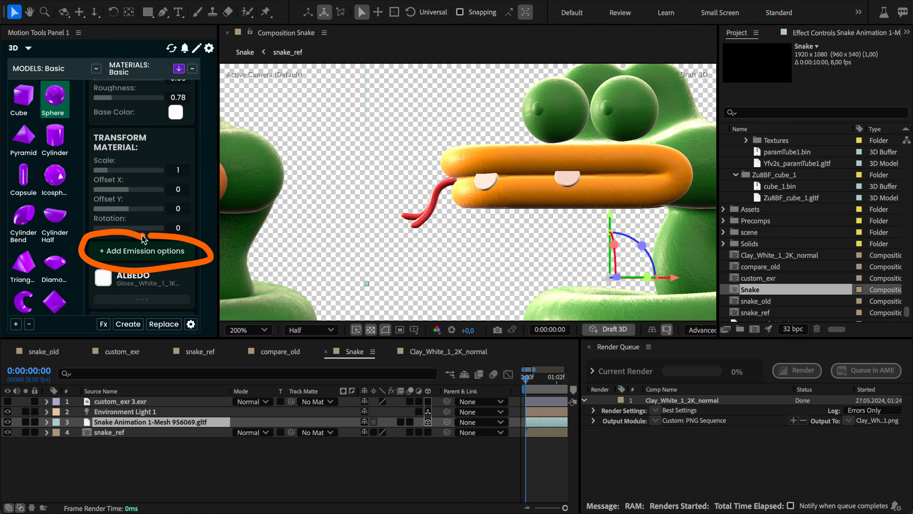
pyautogui.click(176, 257)
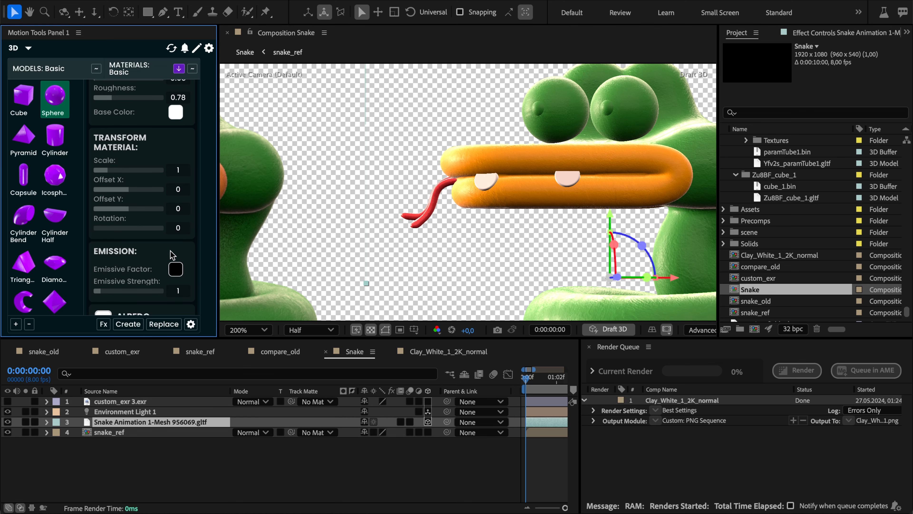
pyautogui.scroll(-3, 168, 256)
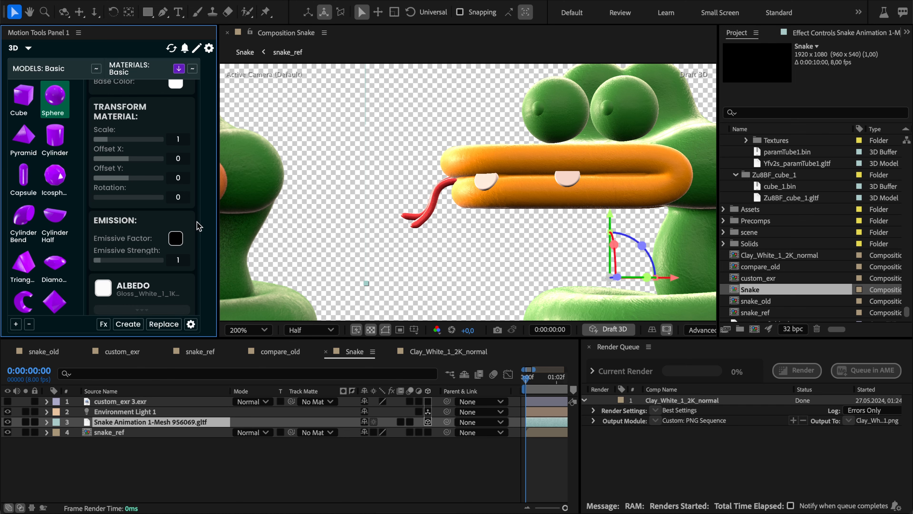
# Test near-white and red emissive factors on the teeth's Gloss White material, and settle on dark grey #636363.
pyautogui.press('.')
pyautogui.press('.')
pyautogui.moveTo(521, 174); pyautogui.dragTo(382, 182)
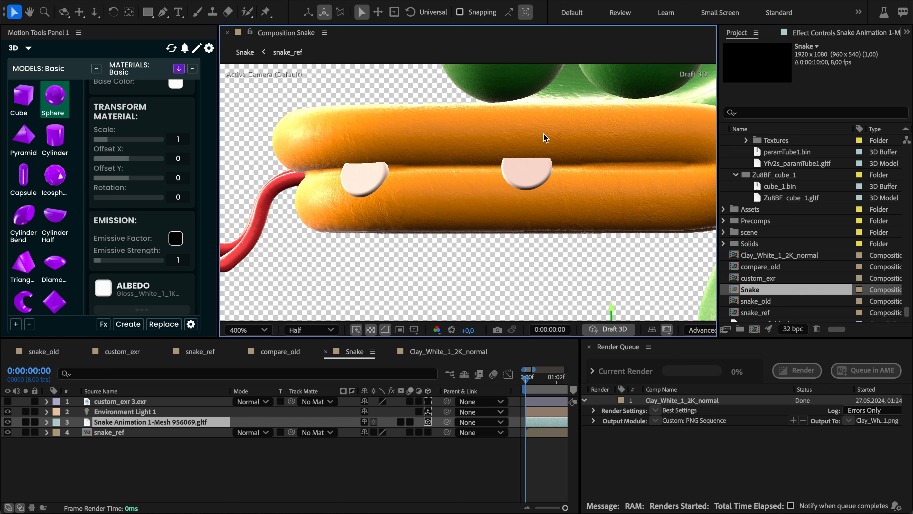
pyautogui.click(175, 238)
pyautogui.moveTo(50, 135); pyautogui.dragTo(45, 100)
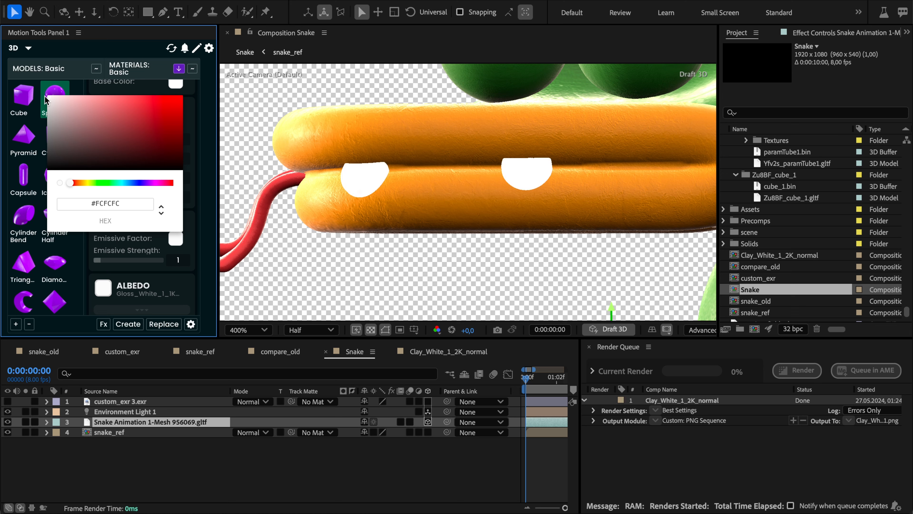
pyautogui.click(170, 107)
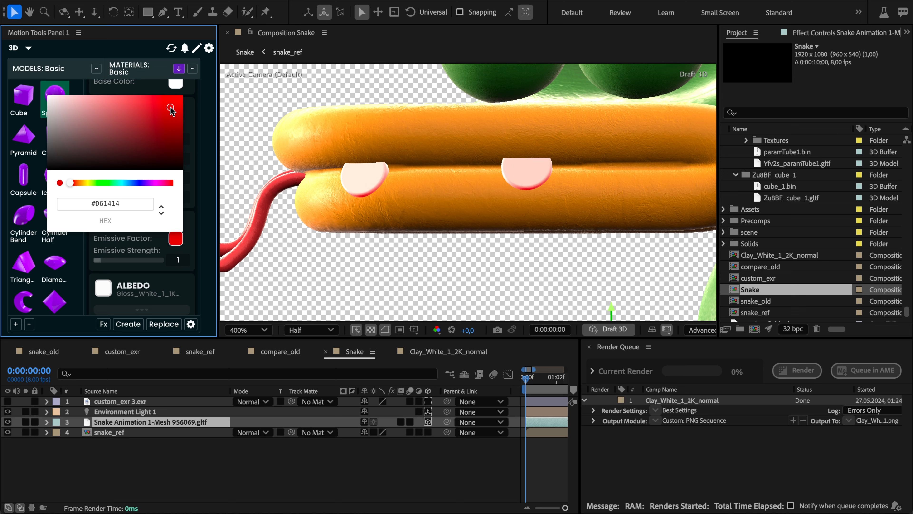
pyautogui.moveTo(171, 107); pyautogui.dragTo(174, 104)
pyautogui.moveTo(60, 126); pyautogui.dragTo(47, 135)
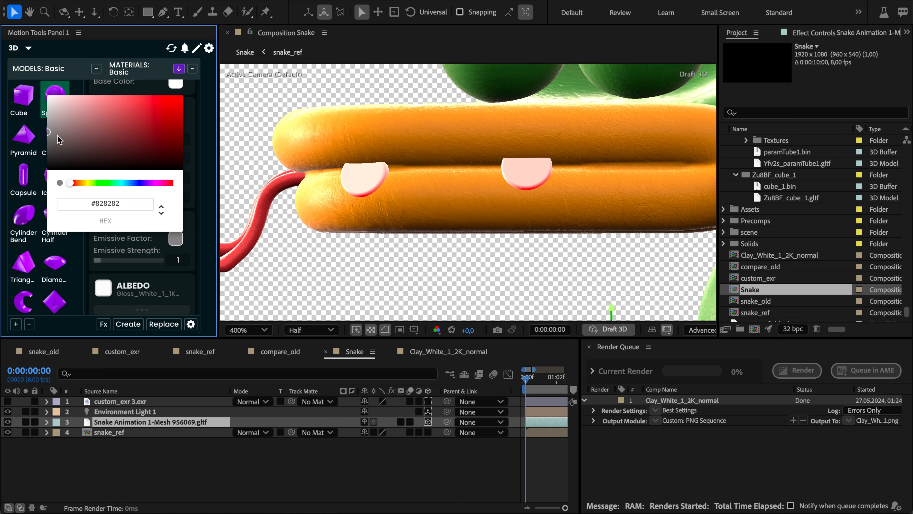
pyautogui.click(52, 138)
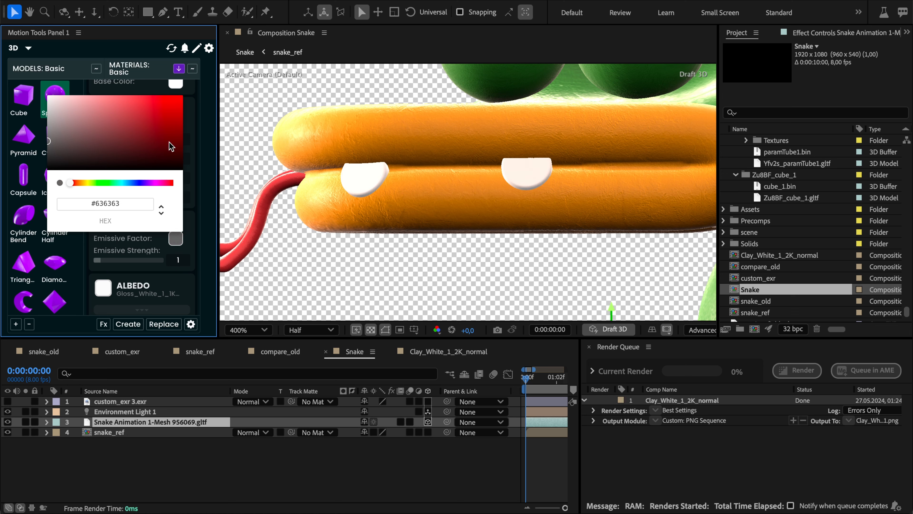
pyautogui.click(194, 145)
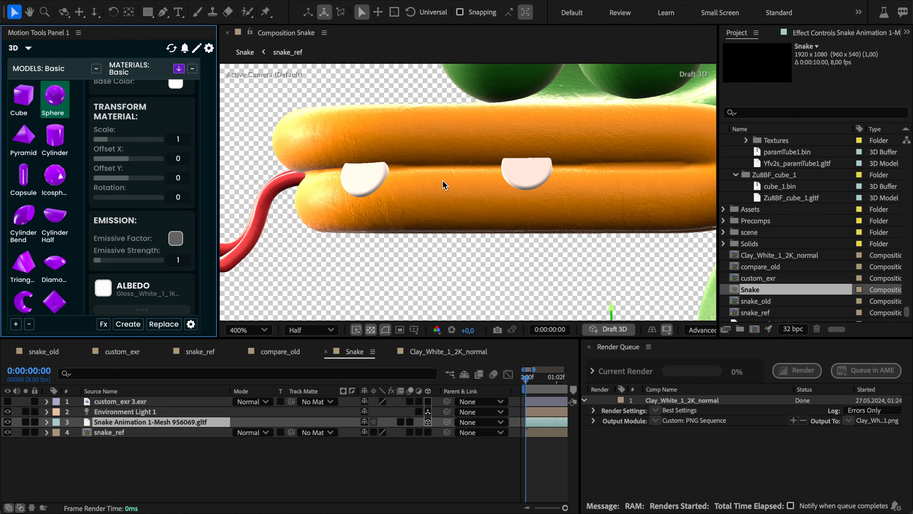
# Assign a new Gloss White material to the eyes mesh and expand that material's options.
pyautogui.scroll(-1, 442, 181)
pyautogui.moveTo(423, 172); pyautogui.dragTo(377, 208)
pyautogui.press('v')
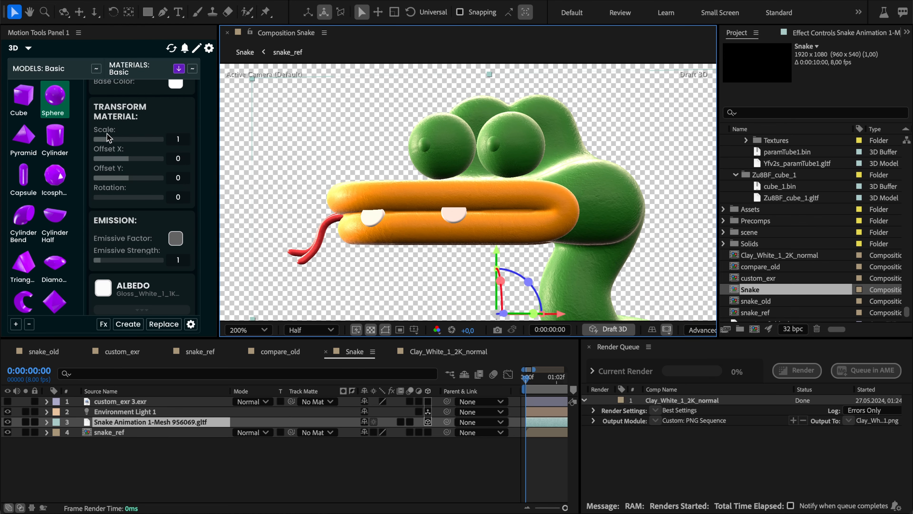
pyautogui.scroll(6, 108, 138)
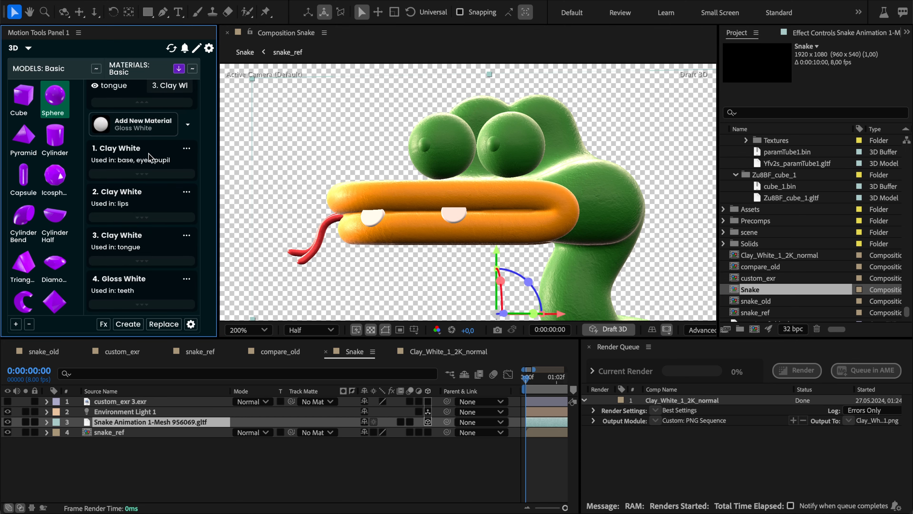
pyautogui.scroll(5, 144, 151)
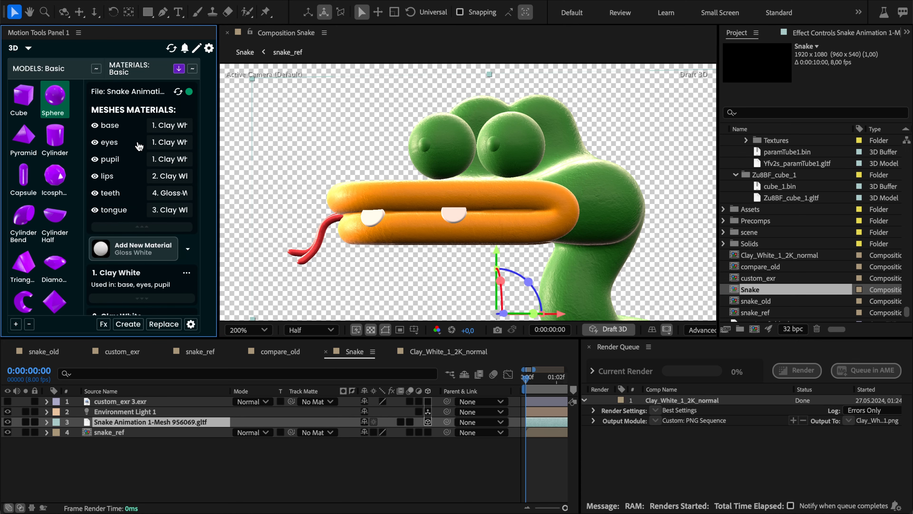
pyautogui.click(169, 142)
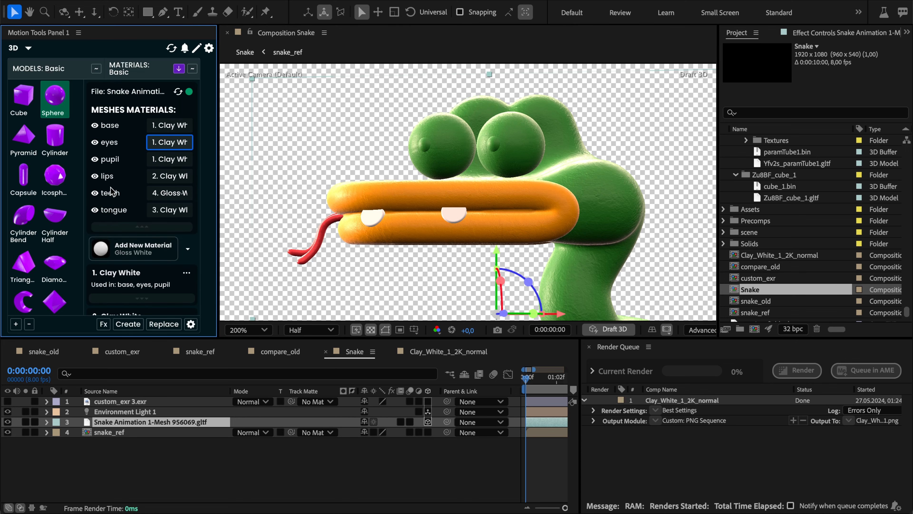
pyautogui.scroll(-5, 112, 191)
pyautogui.click(137, 306)
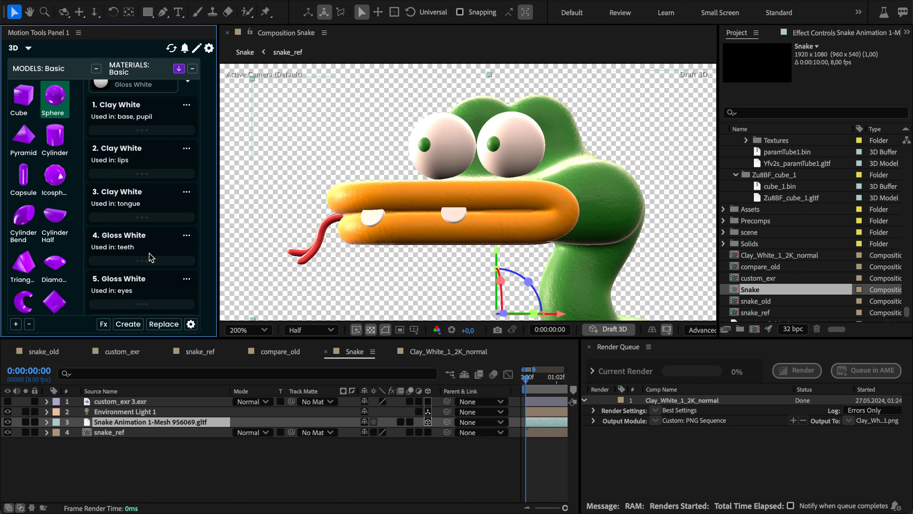
pyautogui.scroll(-3, 149, 255)
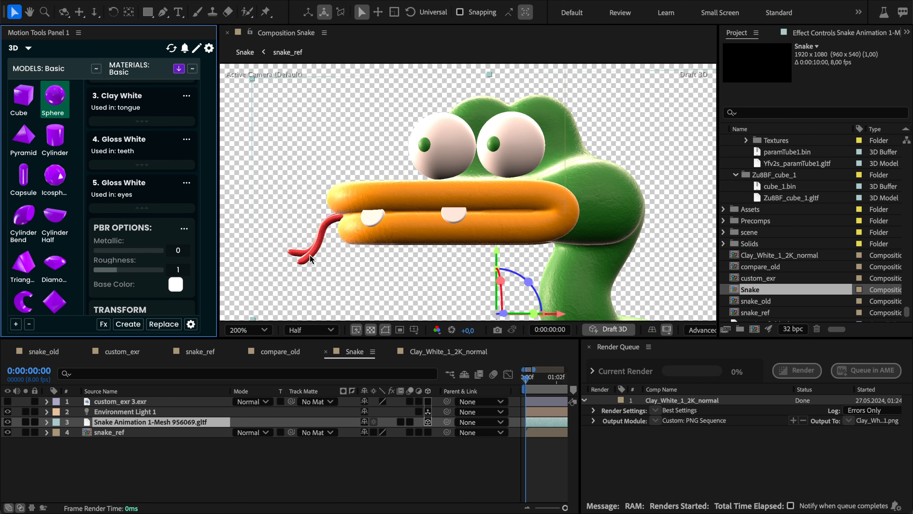
# Turn off the Draft 3D preview and examine the shading around the snake's eyes and upper lip.
pyautogui.click(566, 247)
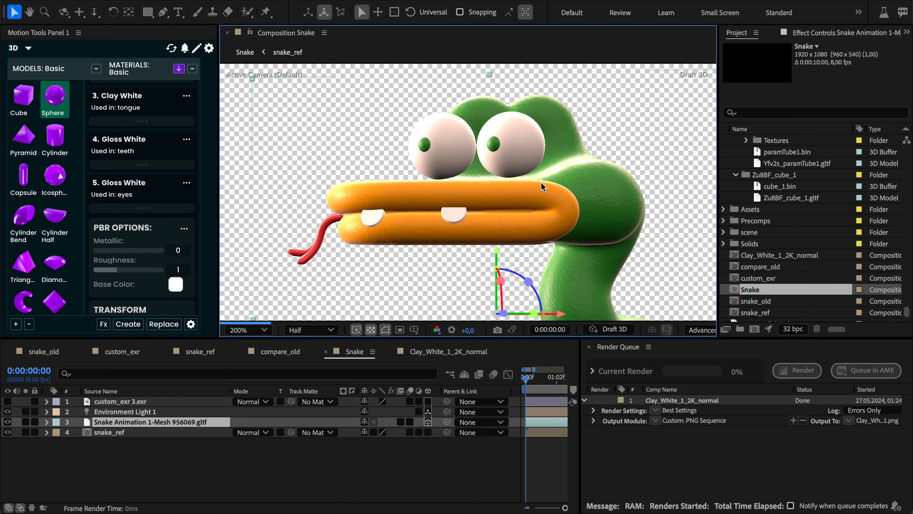
pyautogui.hotkey('ctrl', 'a')
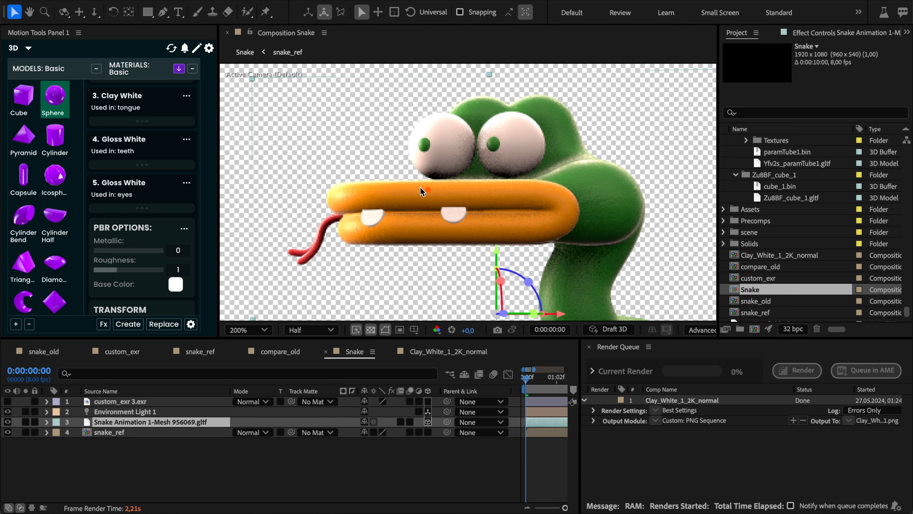
pyautogui.moveTo(410, 176)
pyautogui.mouseDown()
pyautogui.moveTo(435, 187)
pyautogui.moveTo(474, 179)
pyautogui.moveTo(474, 171)
pyautogui.moveTo(493, 184)
pyautogui.moveTo(554, 167)
pyautogui.moveTo(512, 173)
pyautogui.moveTo(479, 160)
pyautogui.moveTo(471, 171)
pyautogui.moveTo(403, 178)
pyautogui.moveTo(442, 191)
pyautogui.mouseUp()
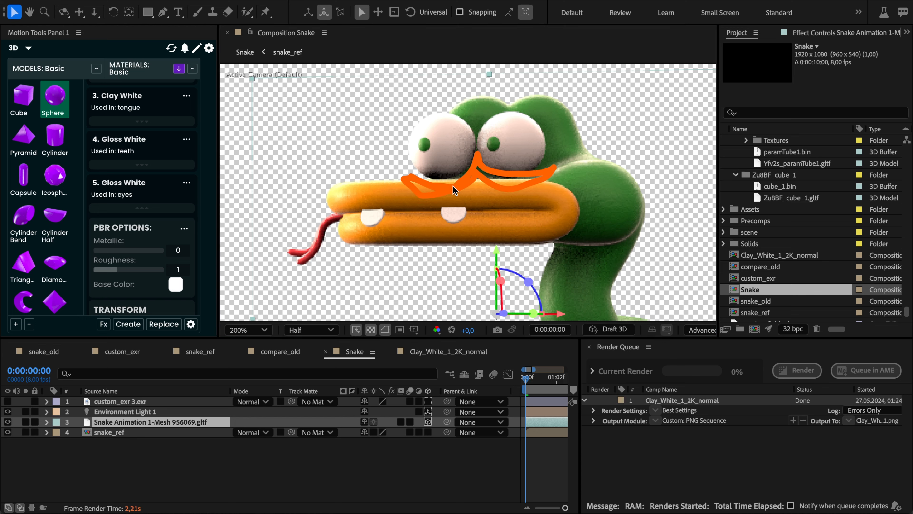
# Add emission options to the eyes' Gloss White material and set its emissive factor to grey #696969.
pyautogui.scroll(-3, 136, 263)
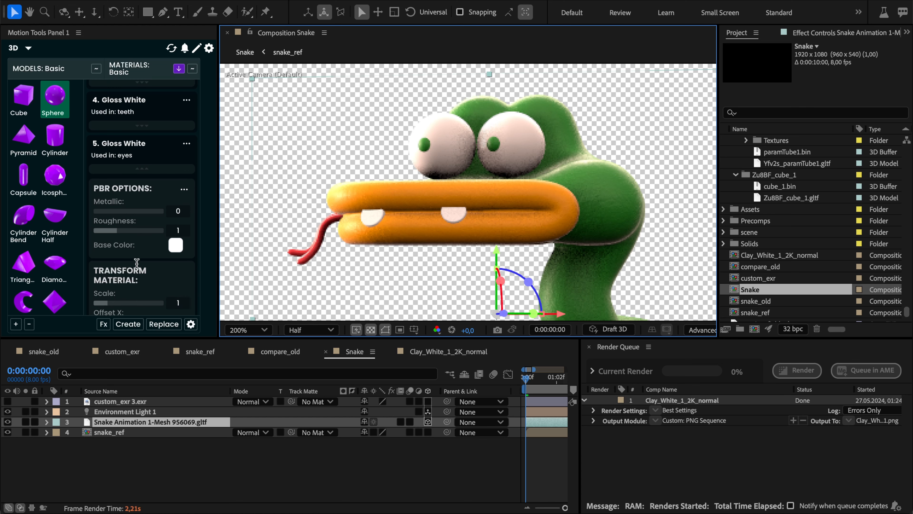
pyautogui.scroll(-5, 138, 265)
pyautogui.click(138, 270)
pyautogui.scroll(-1, 147, 255)
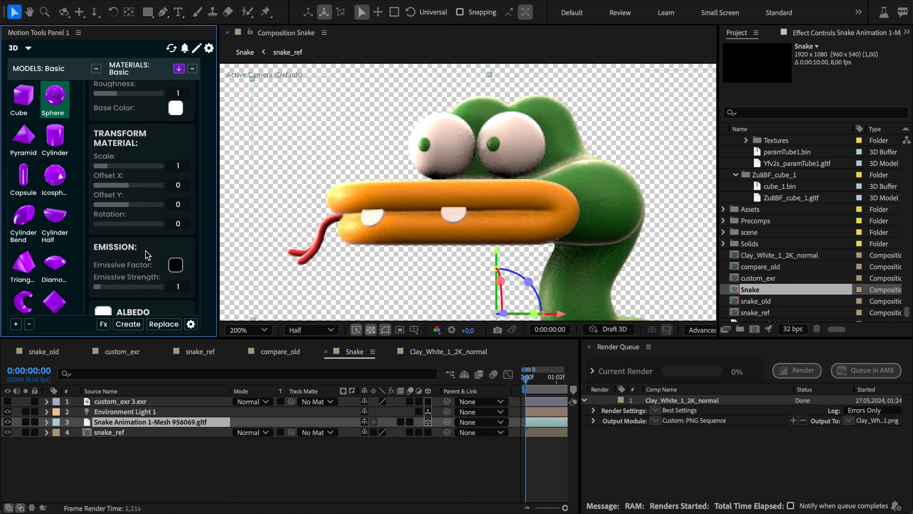
pyautogui.click(182, 266)
pyautogui.moveTo(72, 168); pyautogui.dragTo(46, 166)
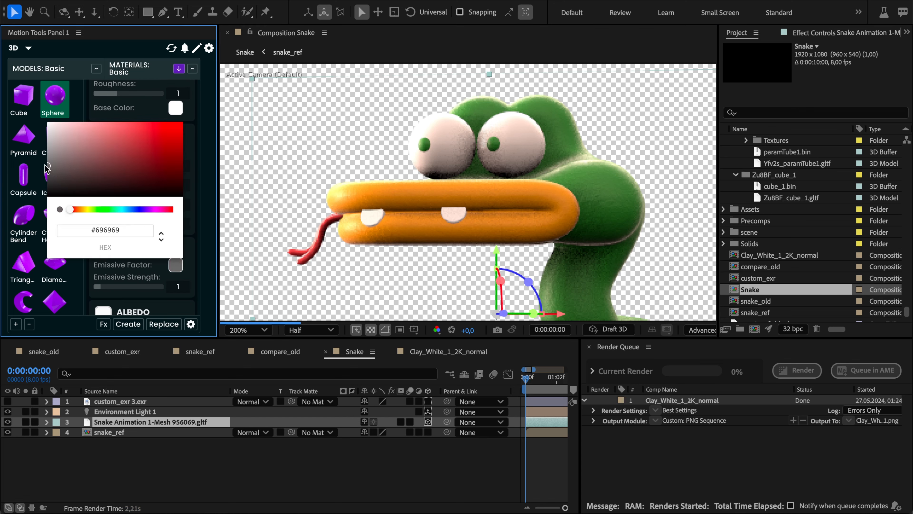
pyautogui.click(194, 200)
# Compare the 3D snake with the reference snake and assign a new Gloss White material to the pupil mesh.
pyautogui.scroll(-2, 410, 190)
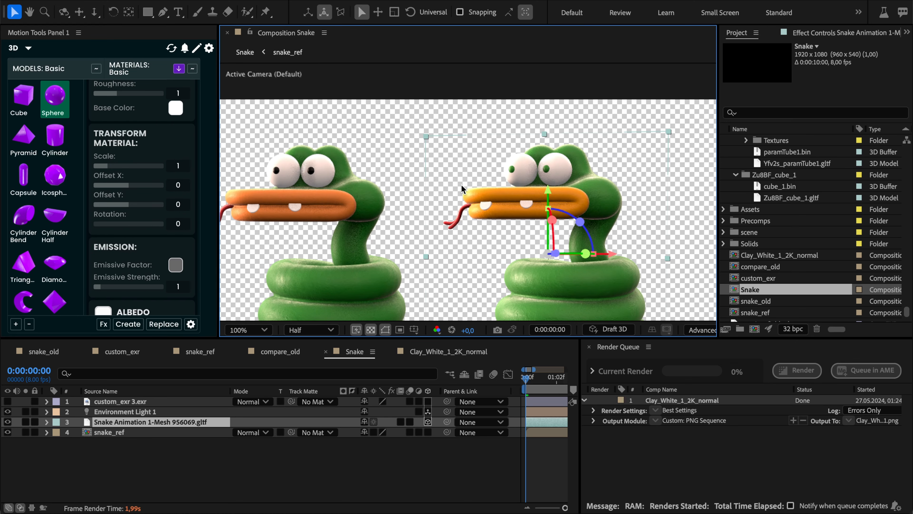
pyautogui.moveTo(461, 184); pyautogui.dragTo(434, 180)
pyautogui.scroll(2, 169, 173)
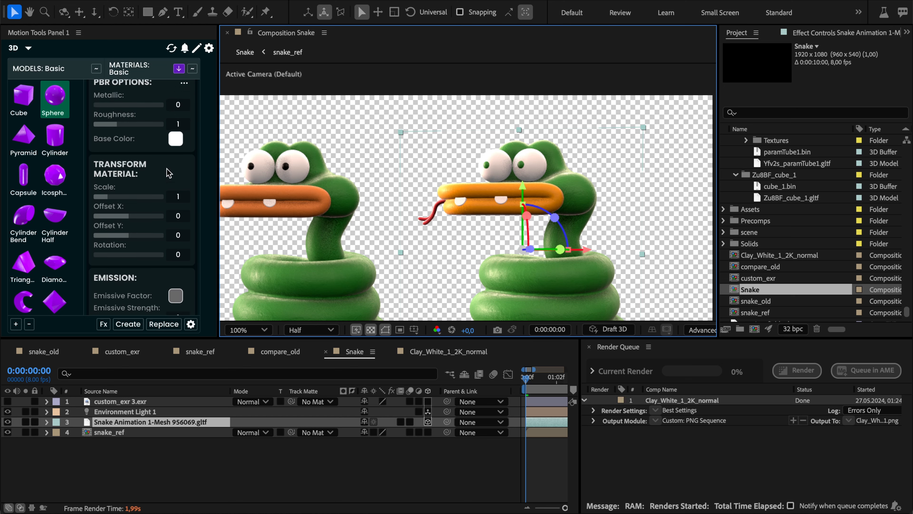
pyautogui.scroll(6, 167, 169)
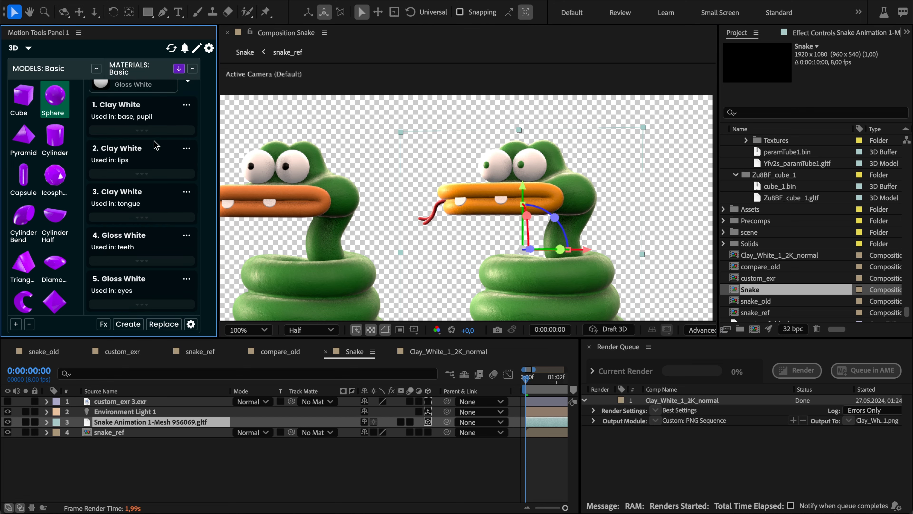
pyautogui.scroll(3, 153, 143)
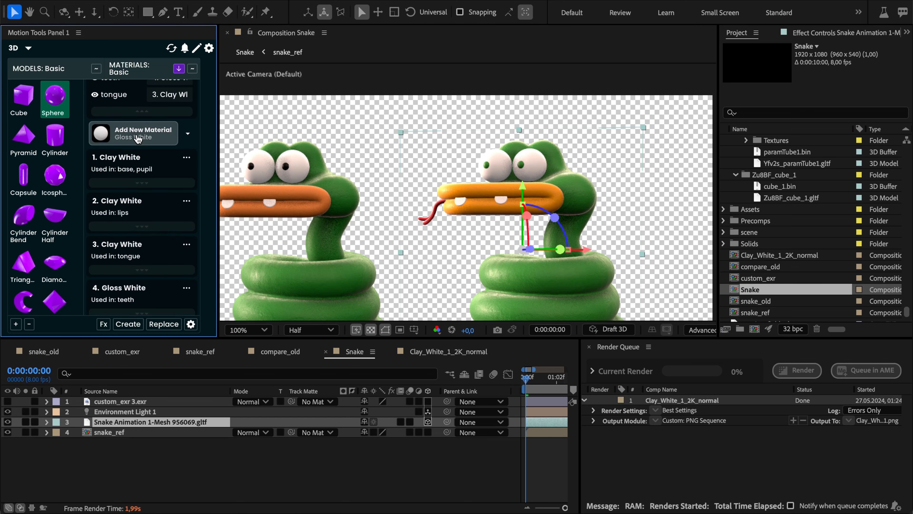
pyautogui.scroll(3, 148, 151)
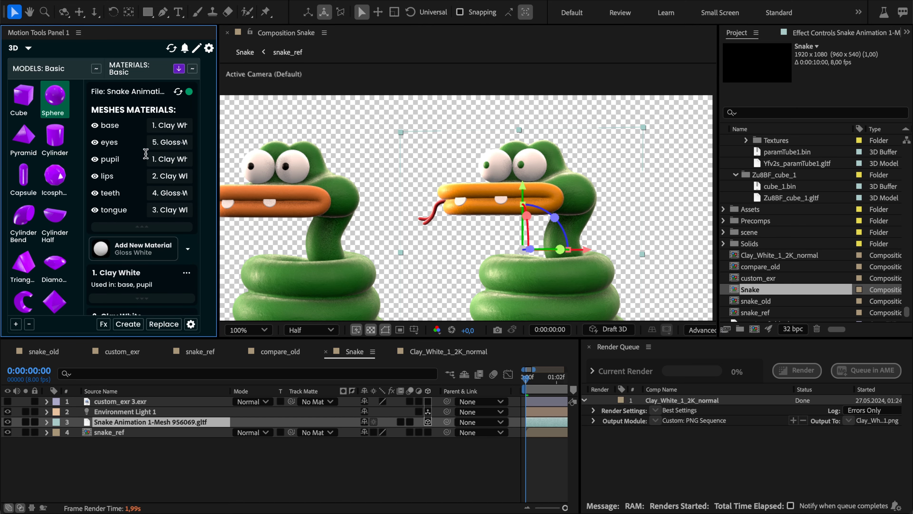
pyautogui.click(174, 157)
pyautogui.click(174, 230)
pyautogui.scroll(-6, 110, 184)
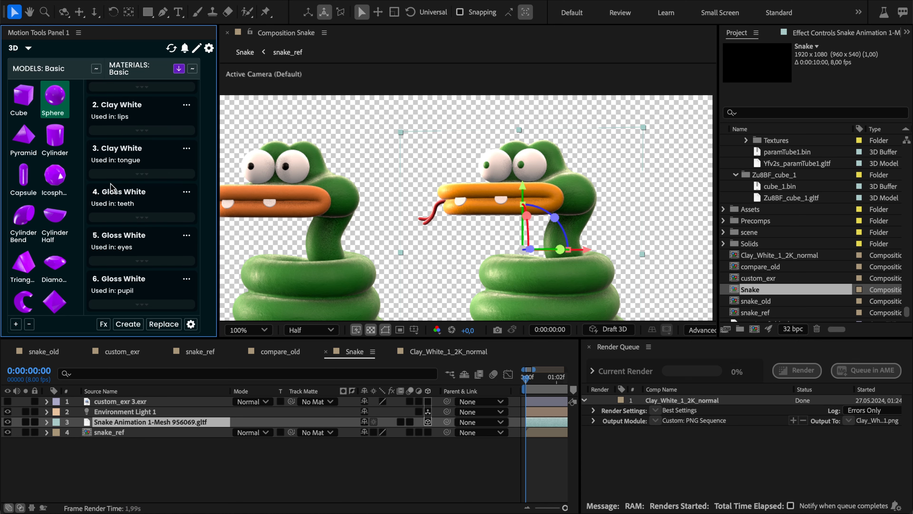
# Set the pupil's Gloss White material to a near-black base color #0F0E0E and roughness 1.42.
pyautogui.click(142, 304)
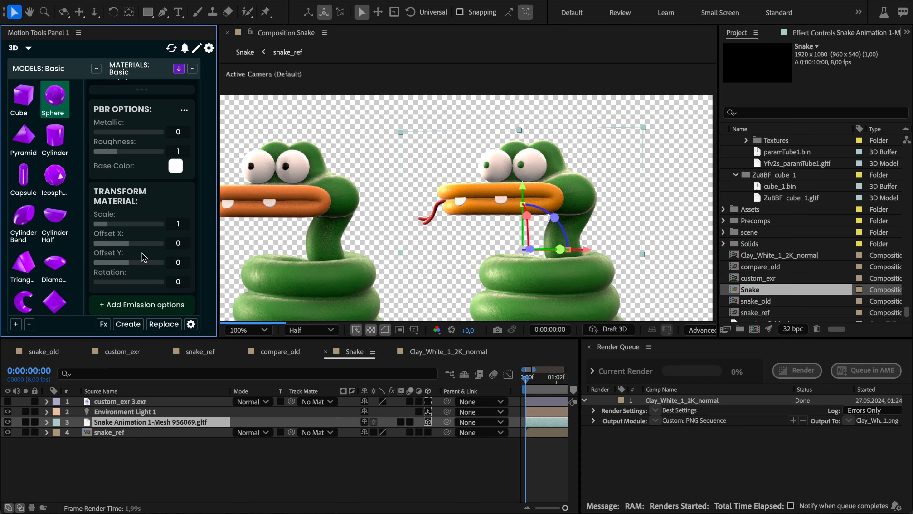
pyautogui.click(175, 166)
pyautogui.moveTo(53, 180); pyautogui.dragTo(57, 245)
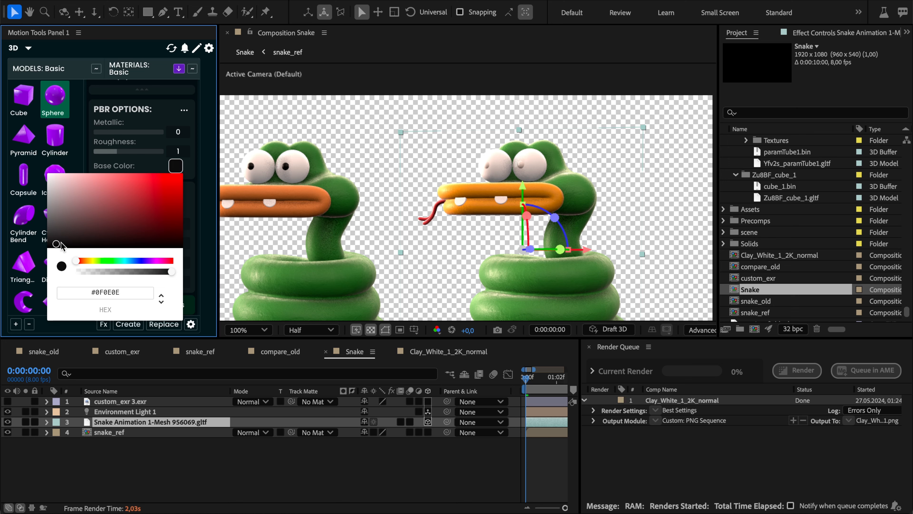
pyautogui.click(195, 176)
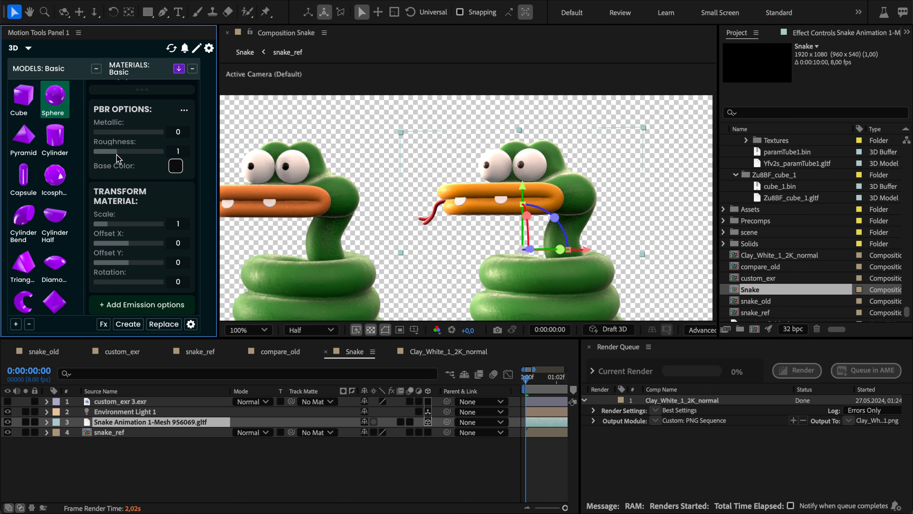
pyautogui.moveTo(116, 155); pyautogui.dragTo(125, 155)
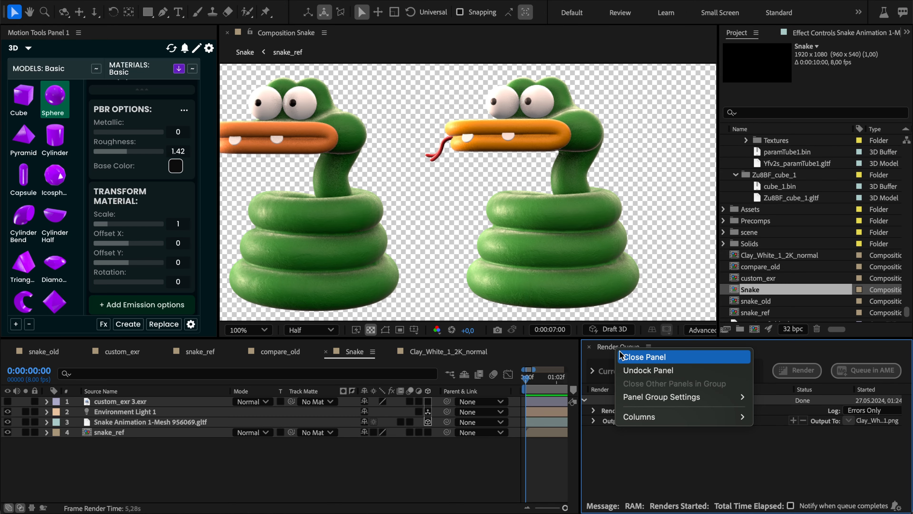
# Close the Render Queue panel and return the playhead to the start of the Snake composition.
pyautogui.click(618, 410)
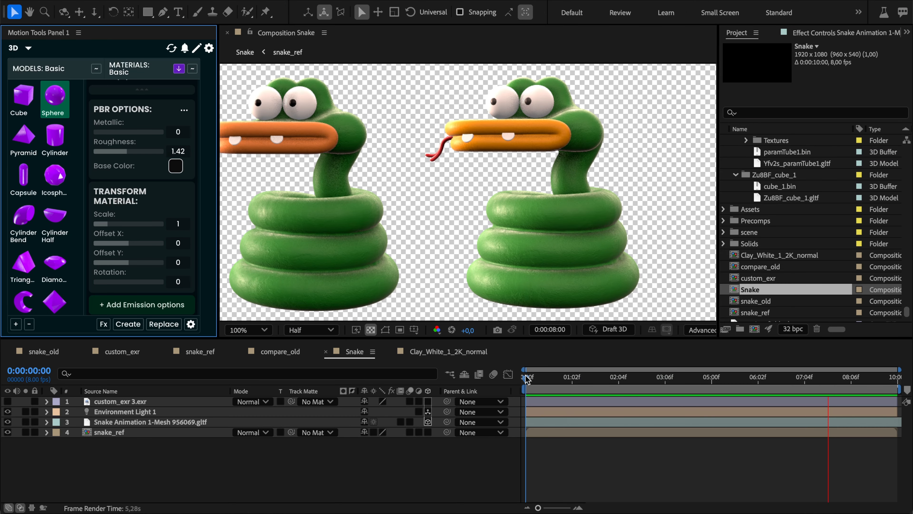
pyautogui.click(526, 378)
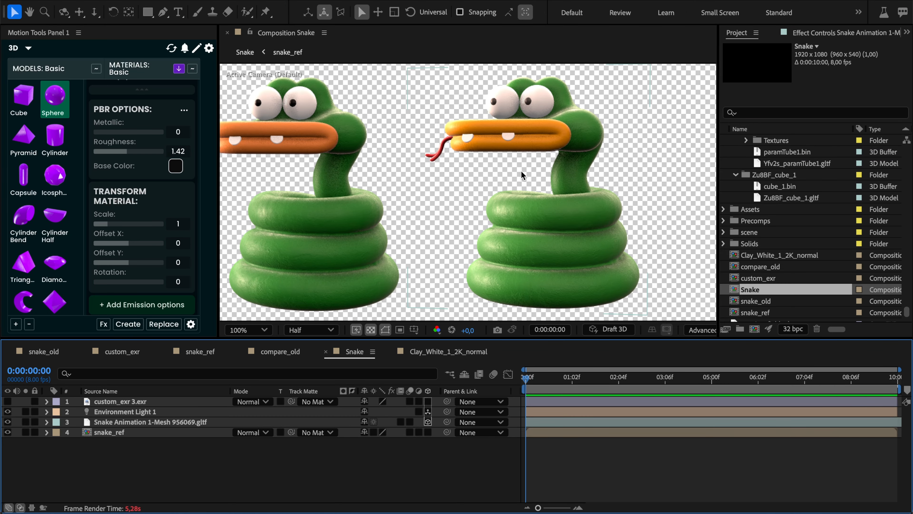
# Try rotating Environment Light 1 about -36° on X and about 235° on Y, undoing each rotation.
pyautogui.moveTo(522, 175); pyautogui.dragTo(515, 168)
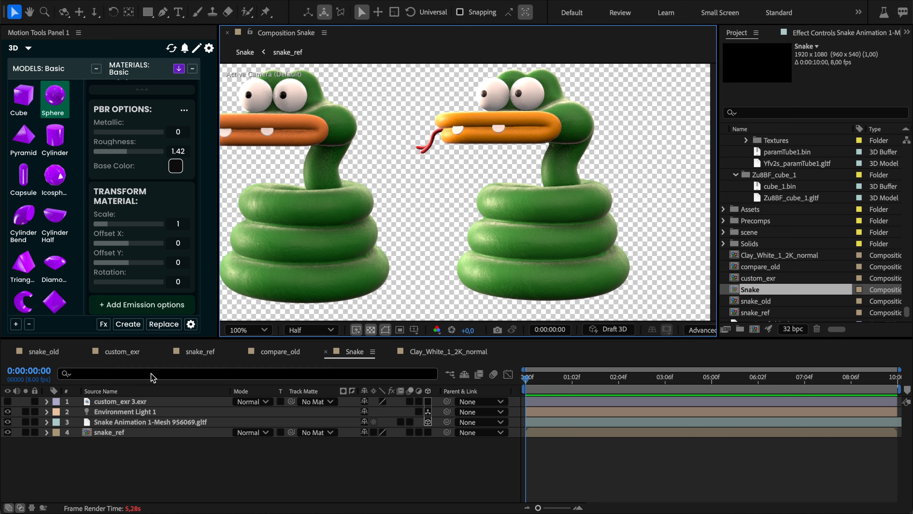
pyautogui.click(180, 411)
pyautogui.press('r')
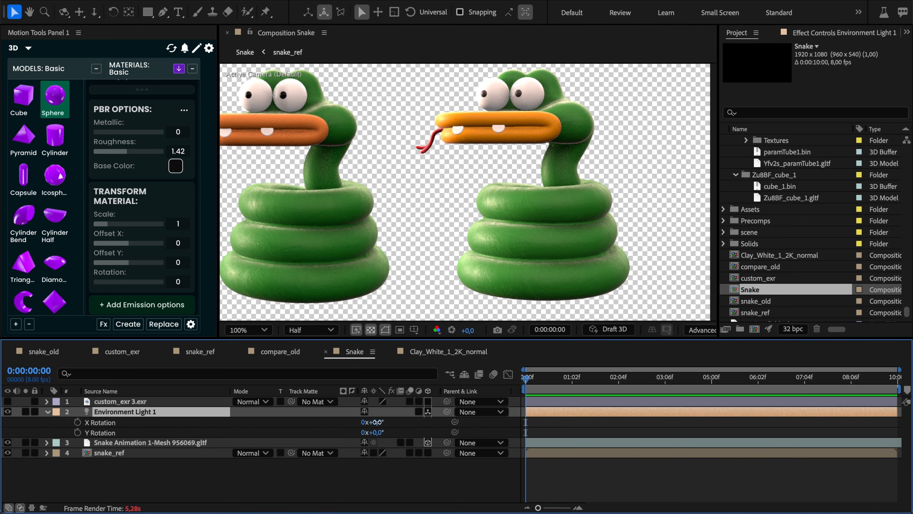
pyautogui.moveTo(375, 422); pyautogui.dragTo(356, 424)
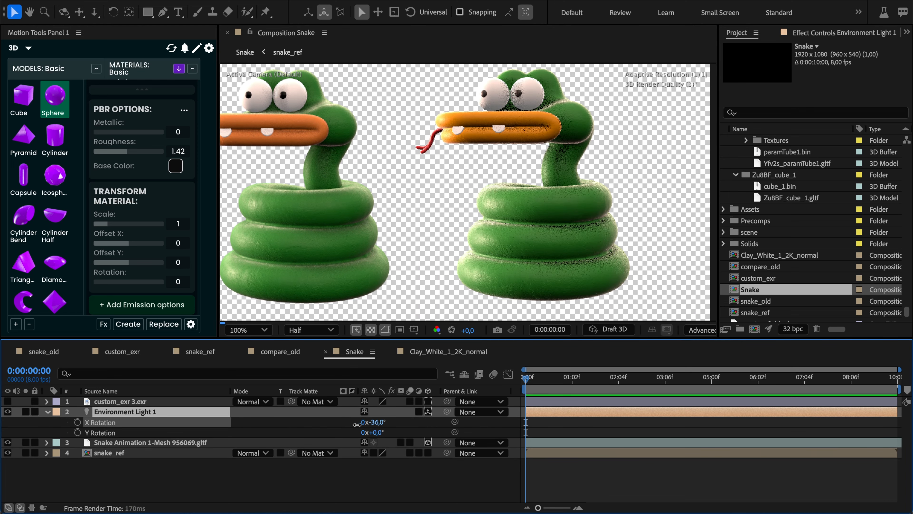
pyautogui.hotkey('ctrl', 'z')
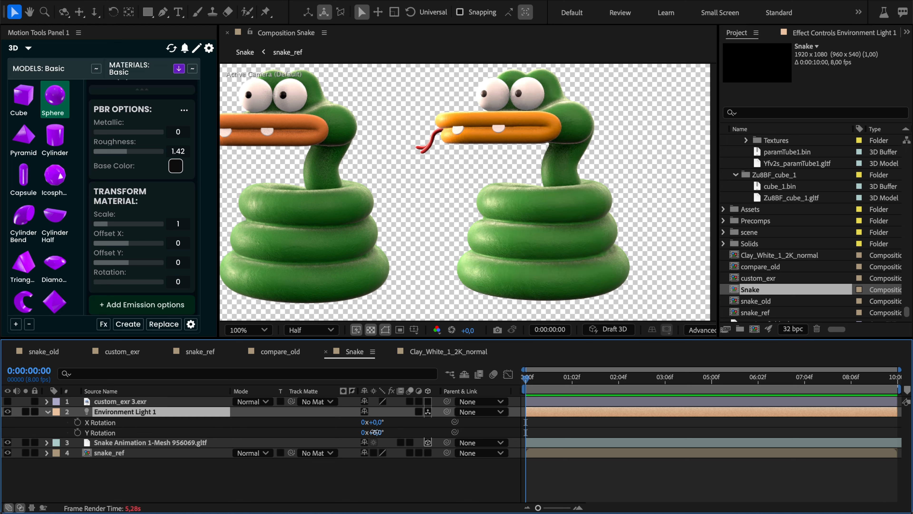
pyautogui.moveTo(375, 431); pyautogui.dragTo(509, 424)
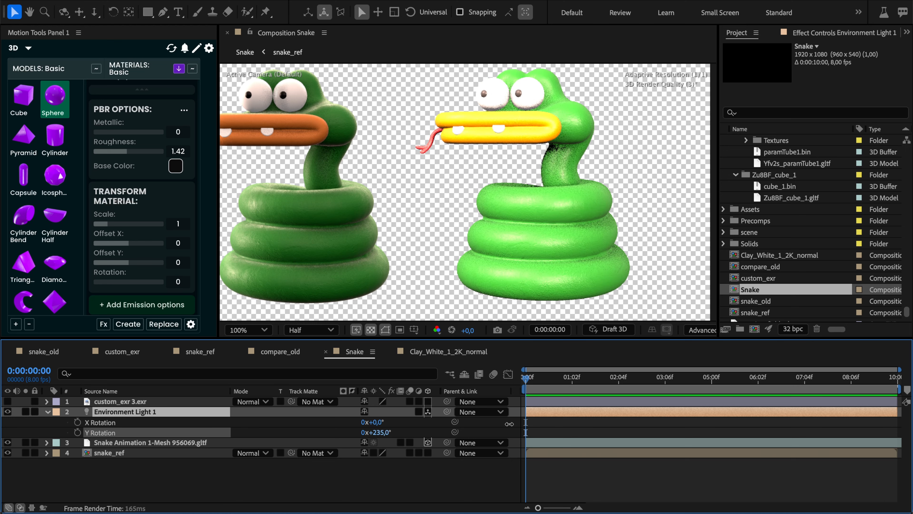
pyautogui.hotkey('ctrl', 'z')
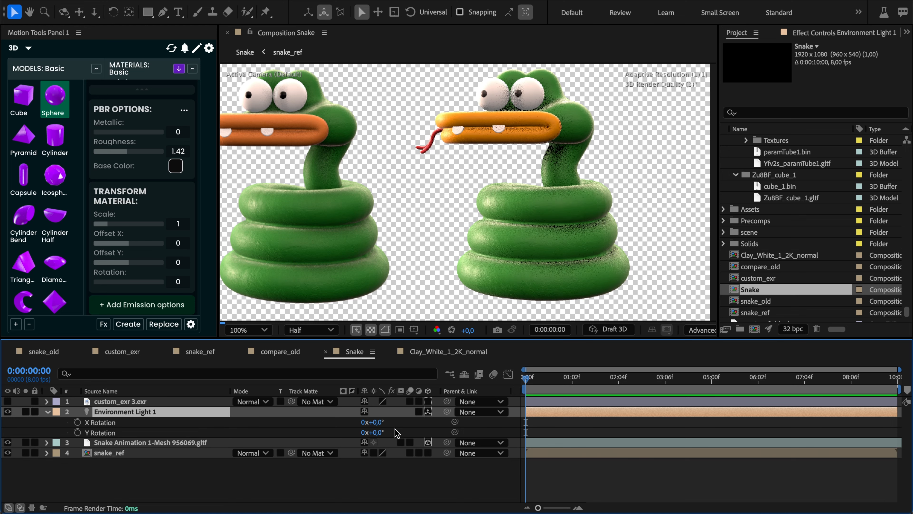
# Add a Spot light to the Snake composition and move it along X to about 1460.
pyautogui.rightClick(397, 431)
pyautogui.moveTo(401, 399)
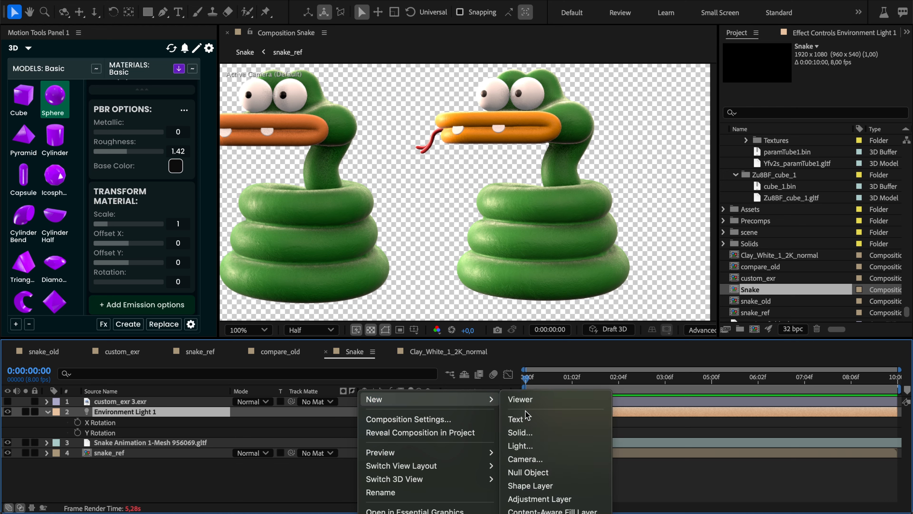
pyautogui.click(525, 445)
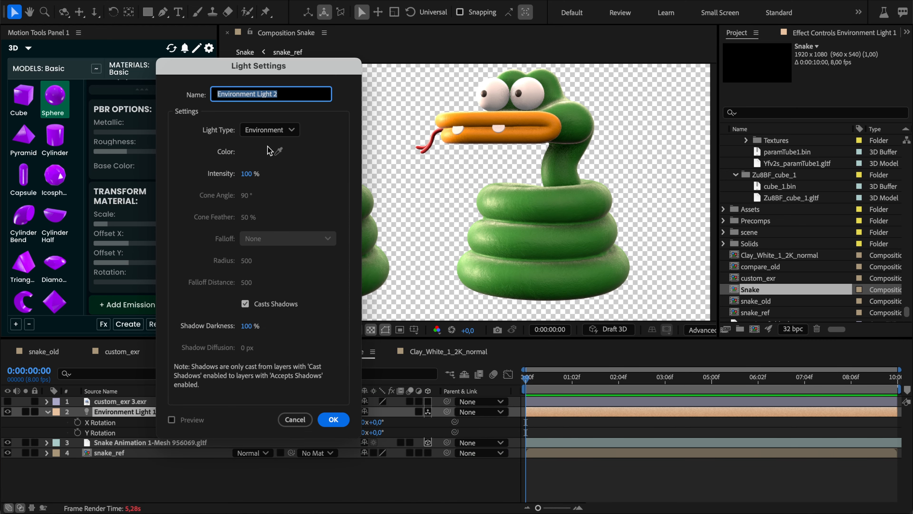
pyautogui.click(270, 130)
pyautogui.click(265, 143)
pyautogui.click(334, 418)
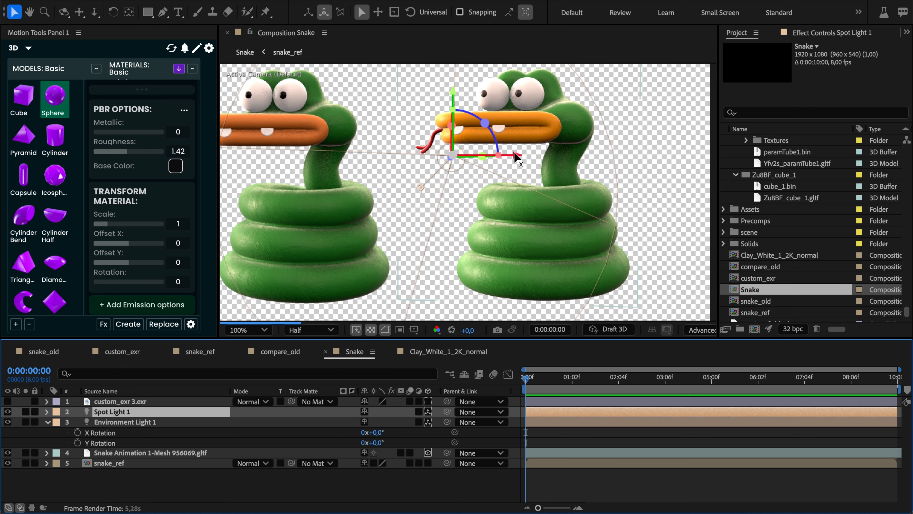
pyautogui.moveTo(517, 155); pyautogui.dragTo(692, 155)
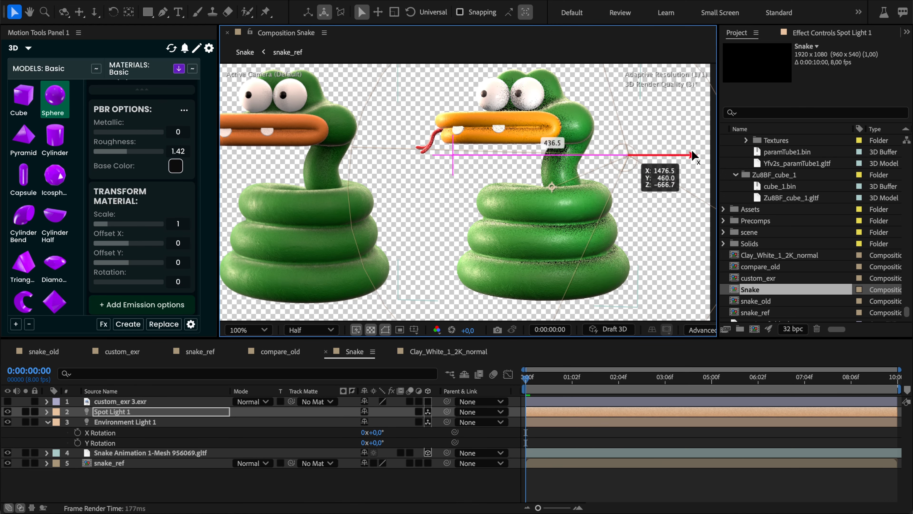
# Set Spot Light 1's color to red #E82121.
pyautogui.doubleClick(162, 412)
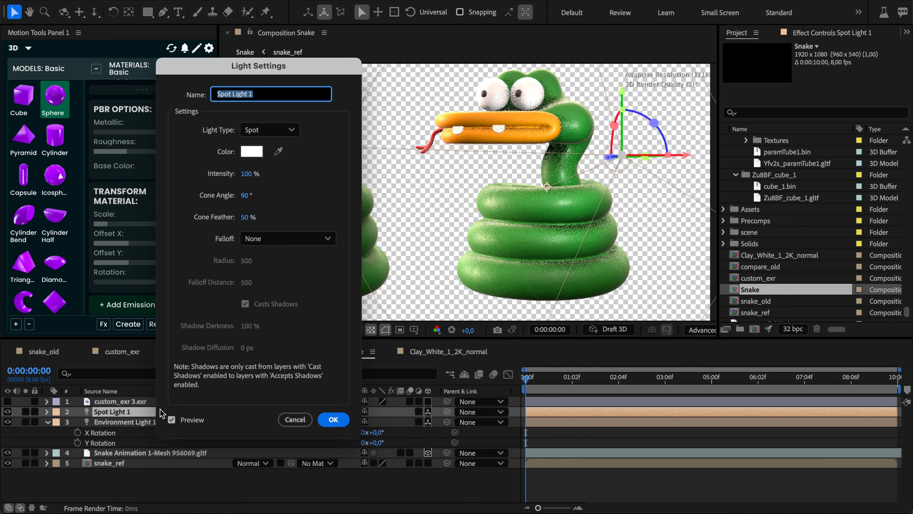
pyautogui.click(252, 151)
pyautogui.click(777, 95)
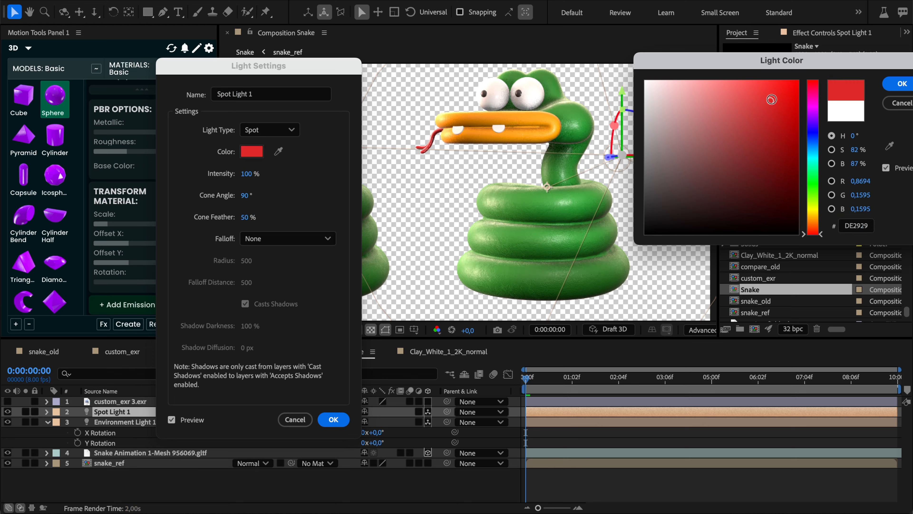
pyautogui.click(898, 87)
pyautogui.click(331, 419)
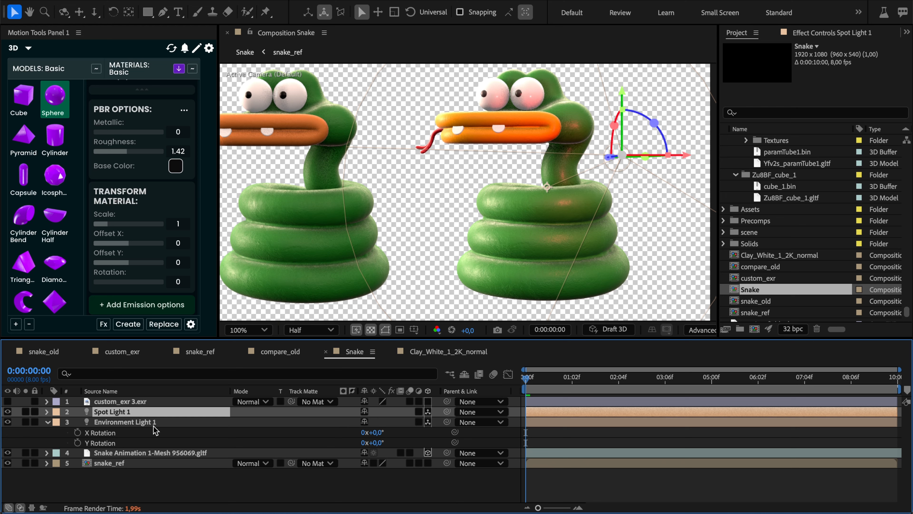
# Expand Spot Light 1's light options and transform properties and set its point of interest X to about 1457.
pyautogui.click(153, 425)
pyautogui.click(47, 412)
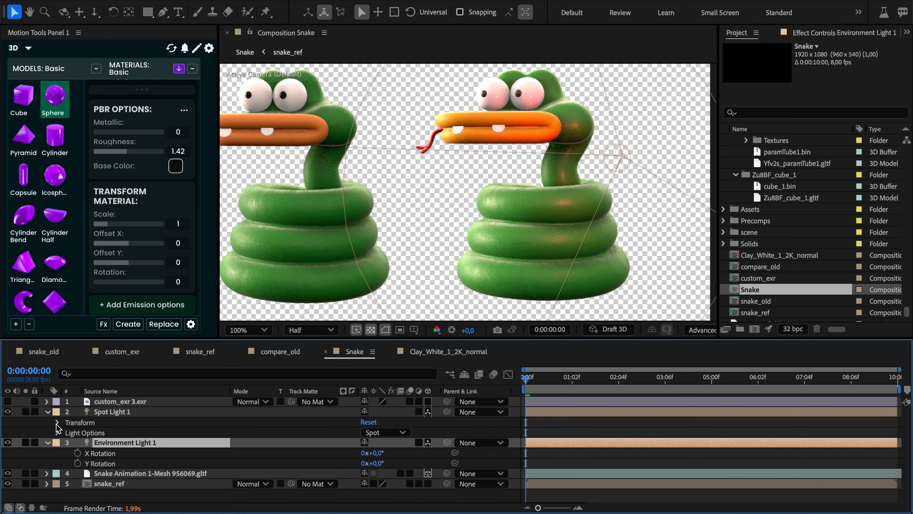
pyautogui.click(58, 432)
pyautogui.scroll(-2, 327, 435)
pyautogui.scroll(2, 326, 435)
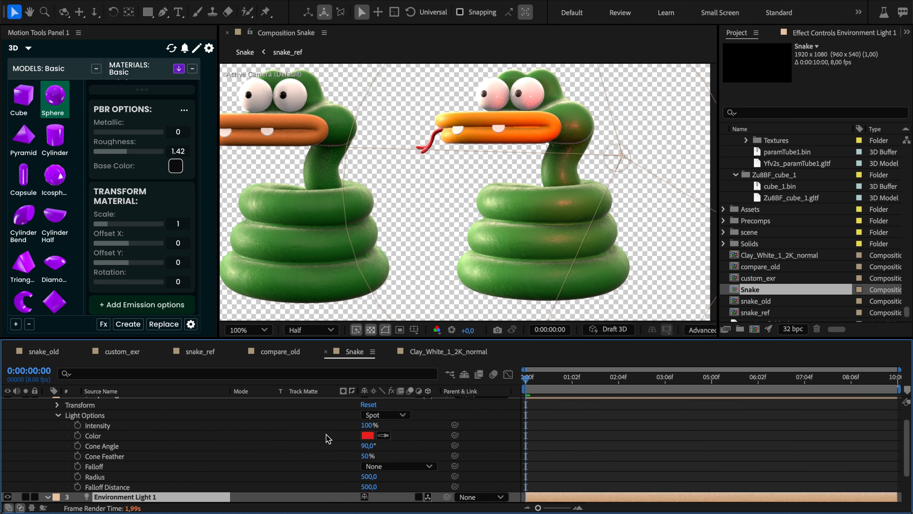
pyautogui.moveTo(364, 435); pyautogui.dragTo(432, 431)
pyautogui.hotkey('ctrl', 'z')
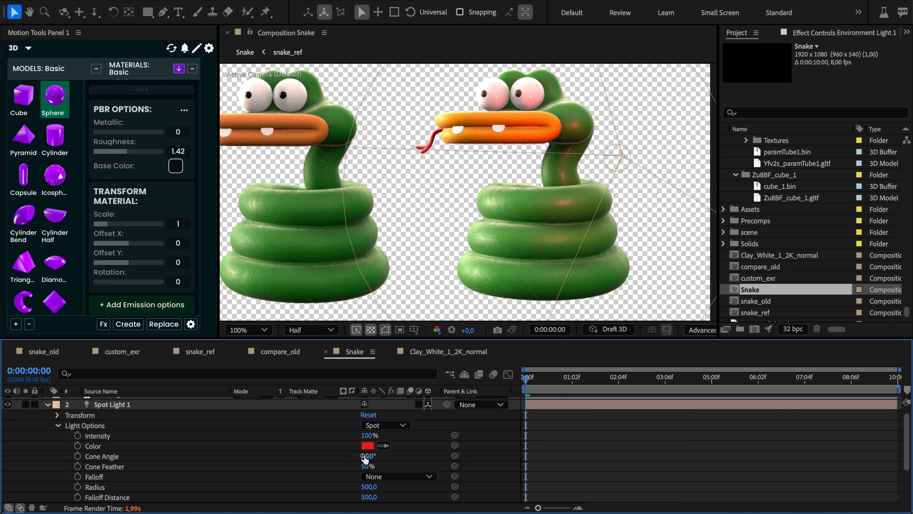
pyautogui.scroll(1, 180, 449)
pyautogui.click(57, 424)
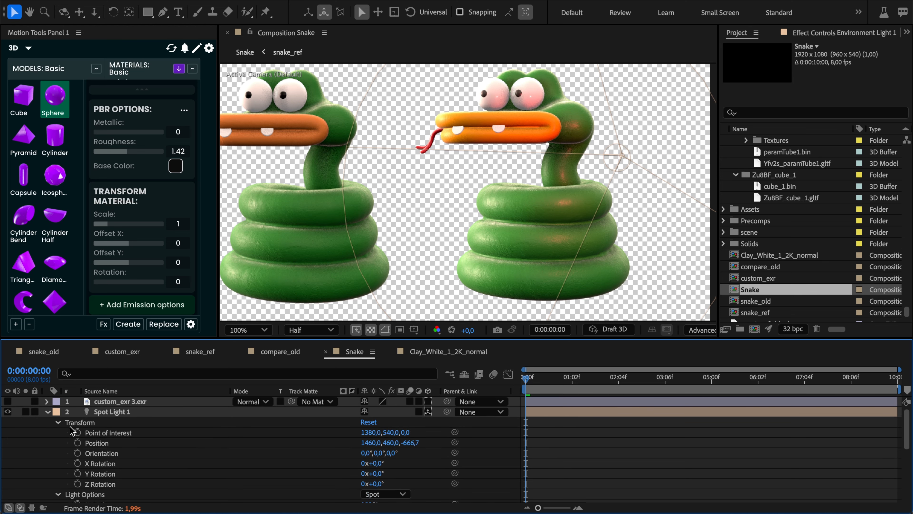
pyautogui.moveTo(369, 432); pyautogui.dragTo(412, 430)
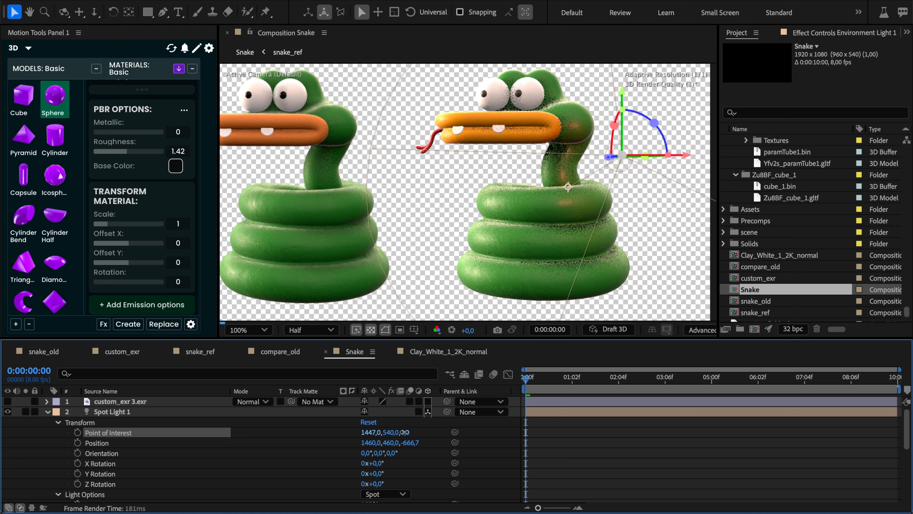
# Duplicate Spot Light 1 and move the copy along X between the two snakes, to about 879.5.
pyautogui.click(158, 412)
pyautogui.hotkey('ctrl', 'd')
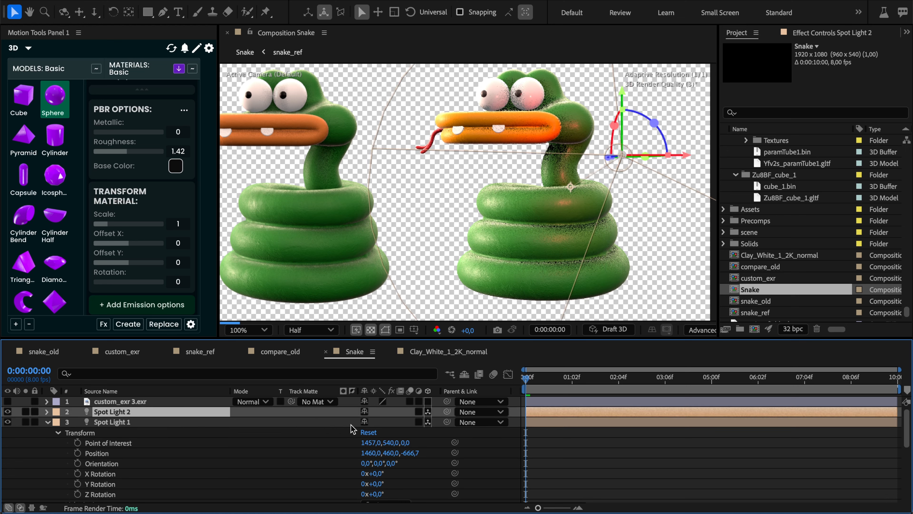
pyautogui.press('p')
pyautogui.moveTo(692, 148); pyautogui.dragTo(454, 171)
pyautogui.hotkey('ctrl', '`')
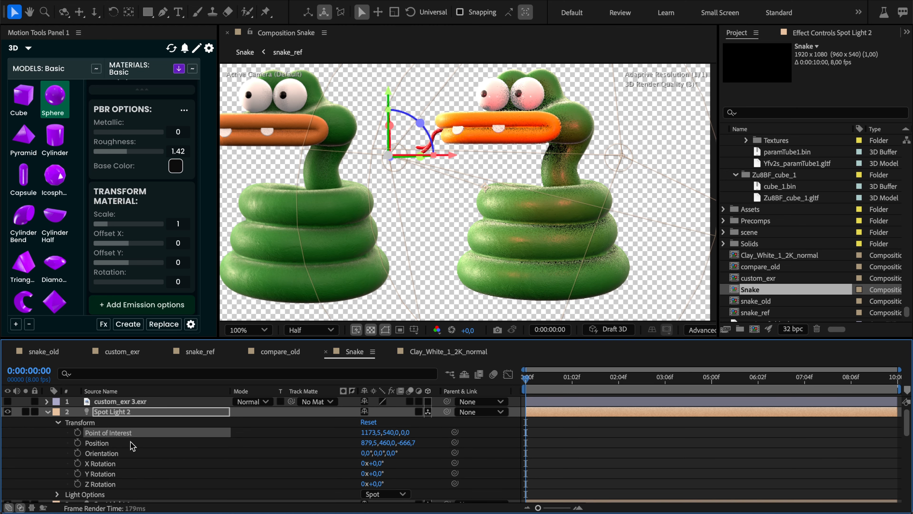
# Change Spot Light 2's color to a saturated blue.
pyautogui.doubleClick(114, 412)
pyautogui.click(253, 160)
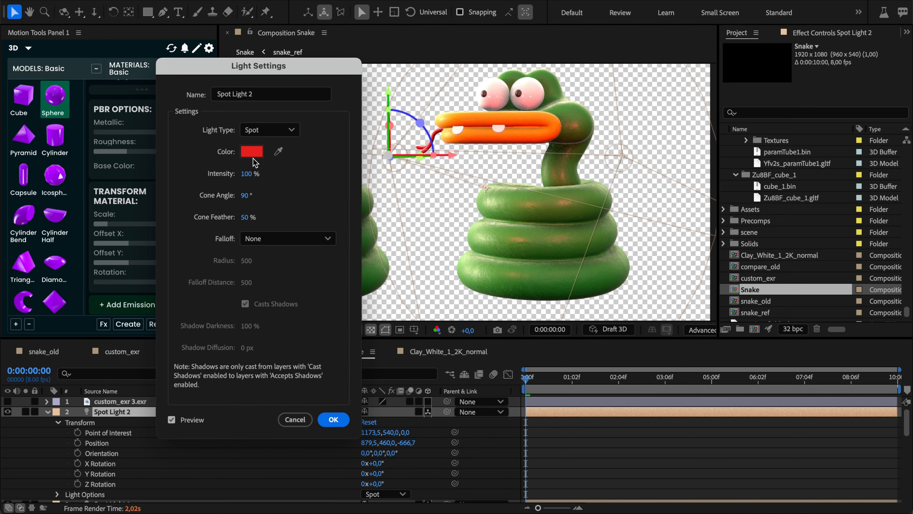
pyautogui.click(253, 160)
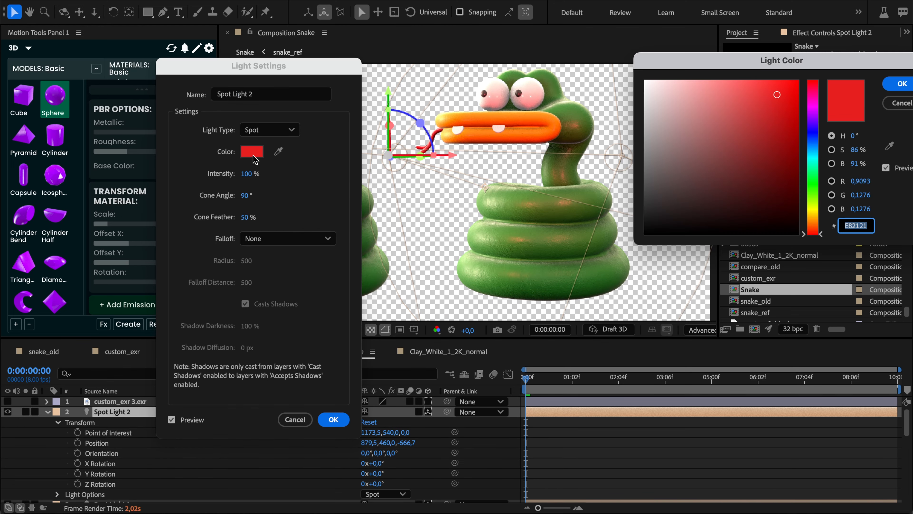
pyautogui.click(820, 136)
pyautogui.click(900, 84)
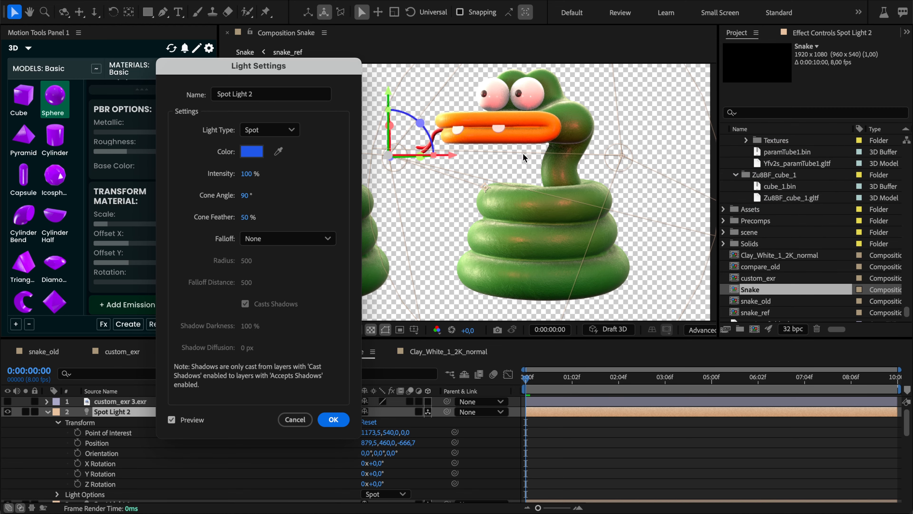
pyautogui.click(333, 420)
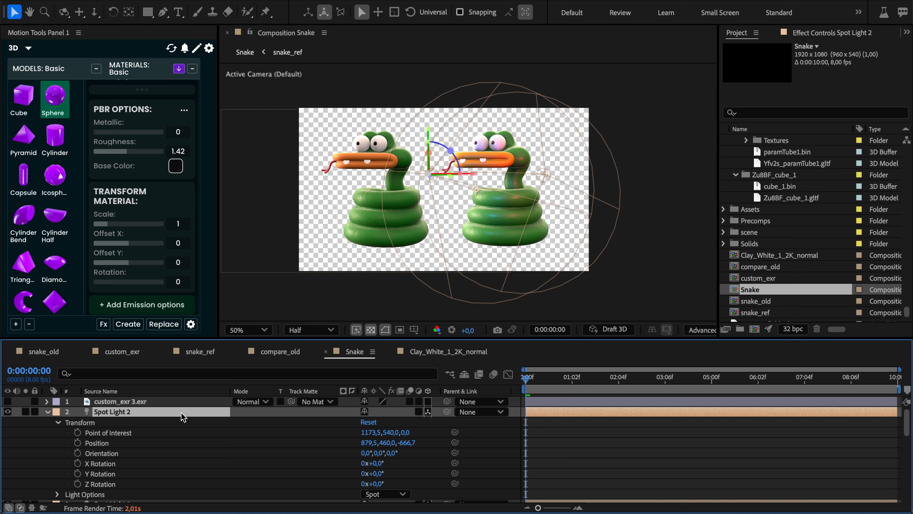
# Set Spot Light 2's point of interest X to 1228.5 and position X to 854.5, and save the project.
pyautogui.click(155, 431)
pyautogui.moveTo(377, 432); pyautogui.dragTo(355, 443)
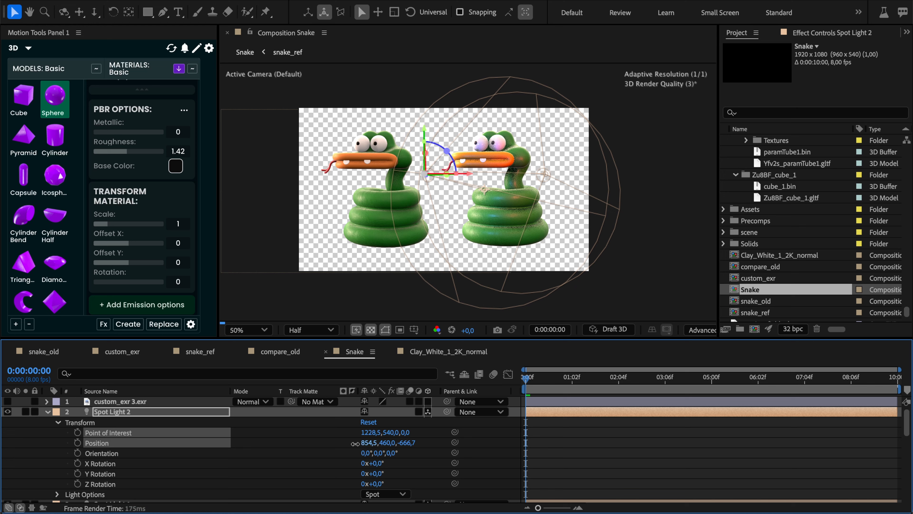
pyautogui.click(128, 413)
pyautogui.hotkey('ctrl', 's')
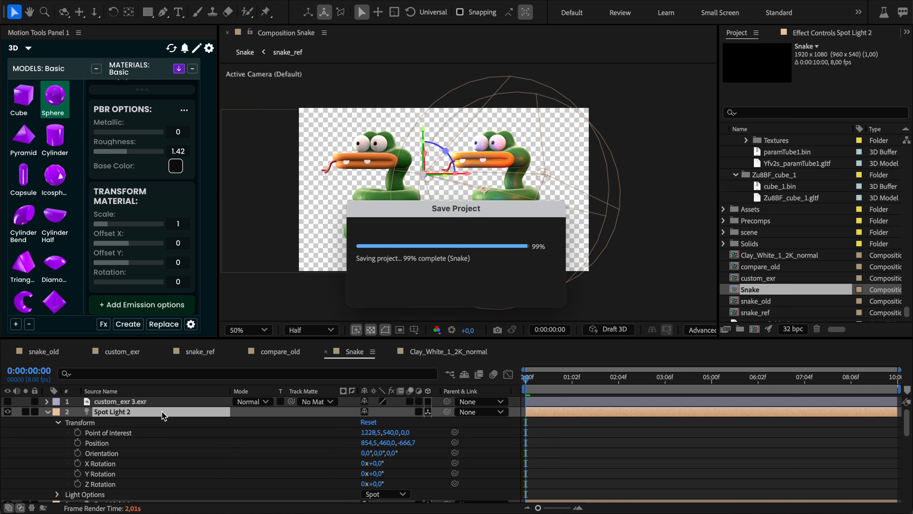
# Duplicate Spot Light 2 and convert the copy to an Ambient light with color #FFFFFF and 11% intensity.
pyautogui.hotkey('ctrl', 'd')
pyautogui.doubleClick(155, 416)
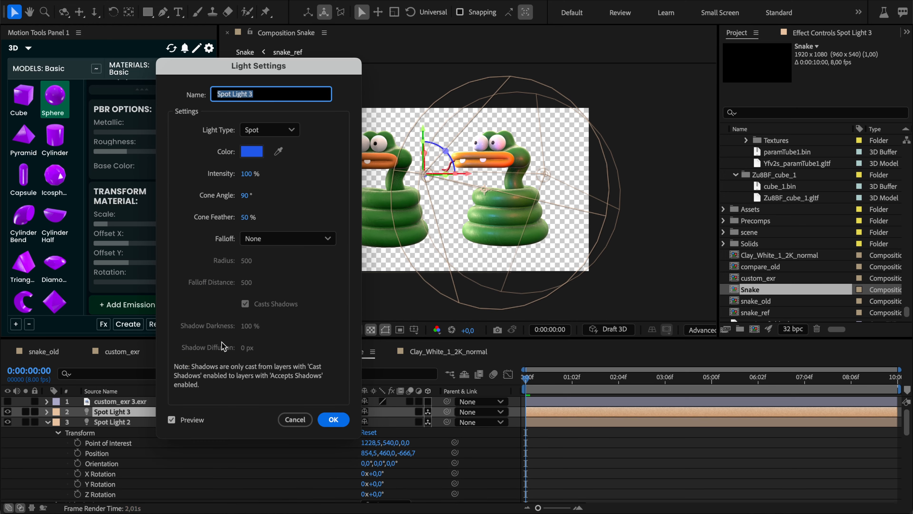
pyautogui.click(282, 126)
pyautogui.click(276, 197)
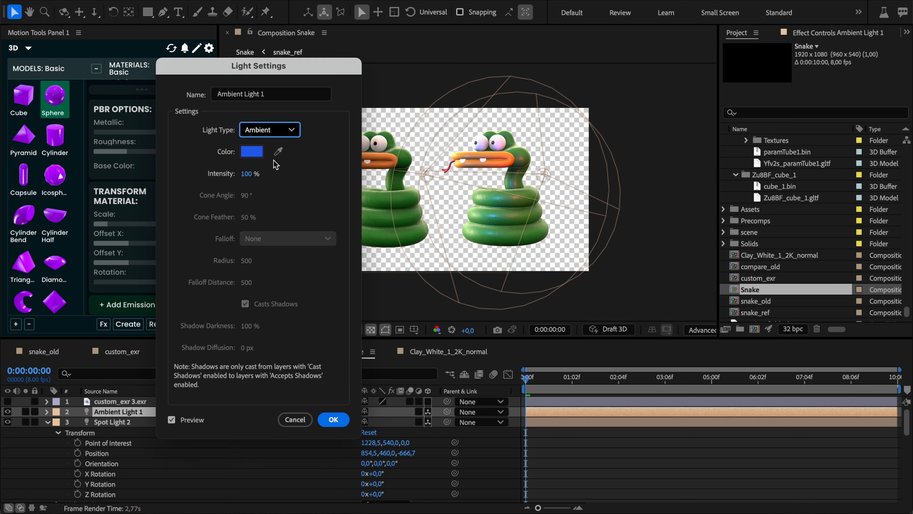
pyautogui.click(253, 151)
pyautogui.write('ffffff')
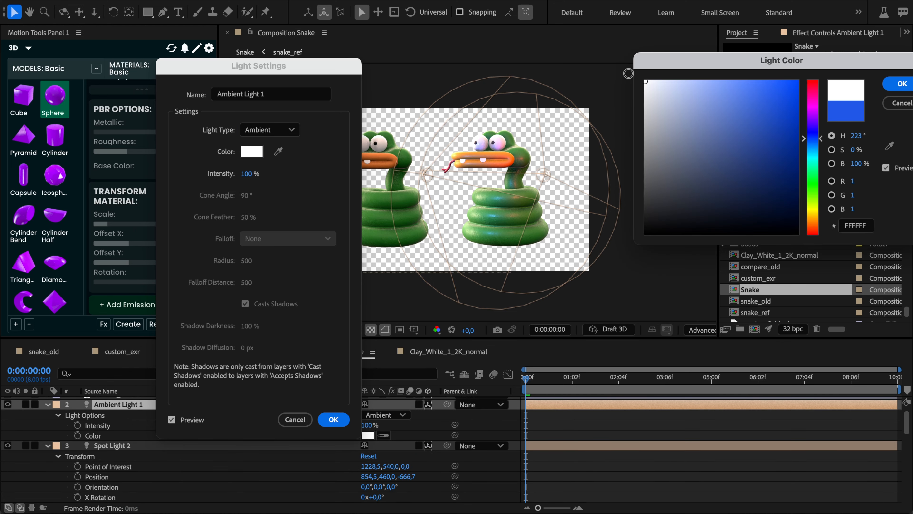
pyautogui.press('Return')
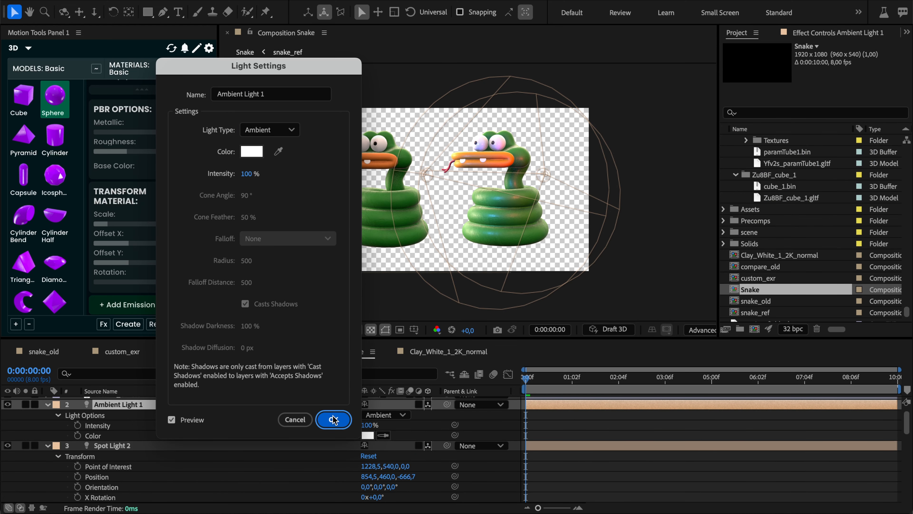
pyautogui.click(333, 419)
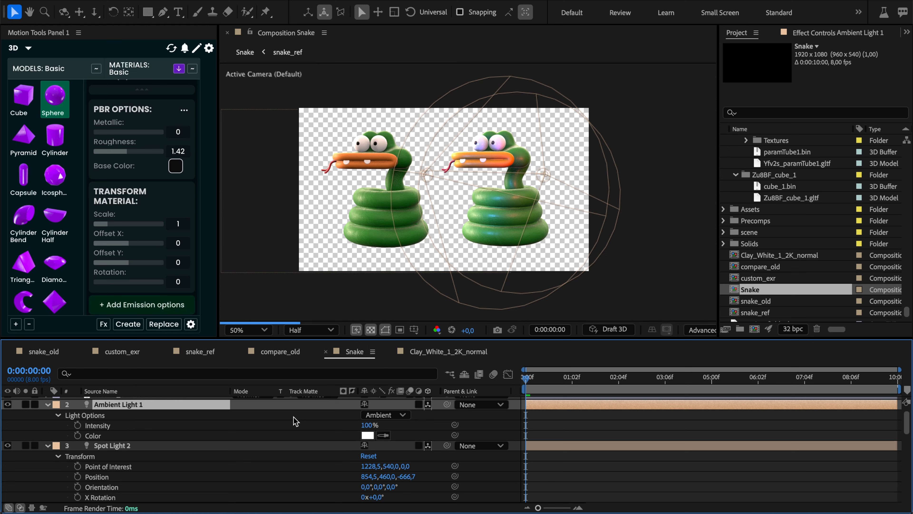
pyautogui.moveTo(372, 428); pyautogui.dragTo(319, 434)
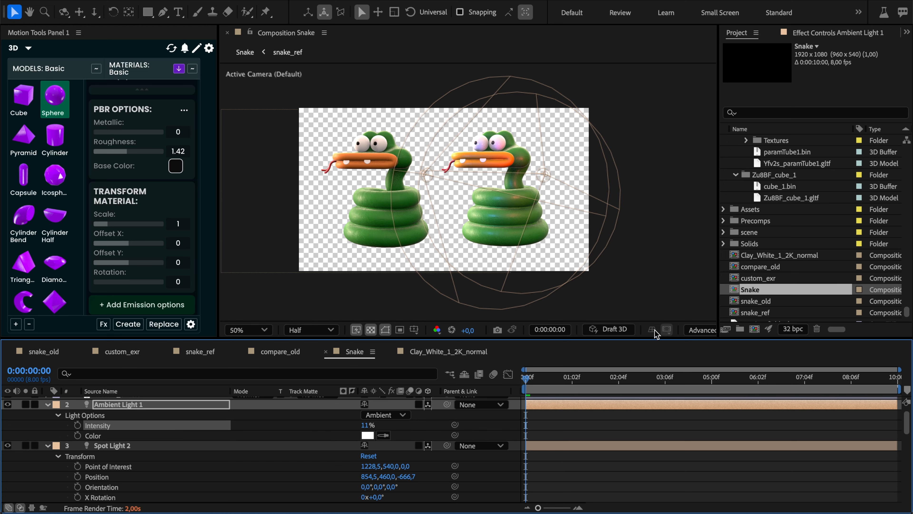
# Widen the composition view, examine the lit snake from other angles in Custom View 1, and return to the Active Camera view.
pyautogui.moveTo(726, 318); pyautogui.dragTo(790, 318)
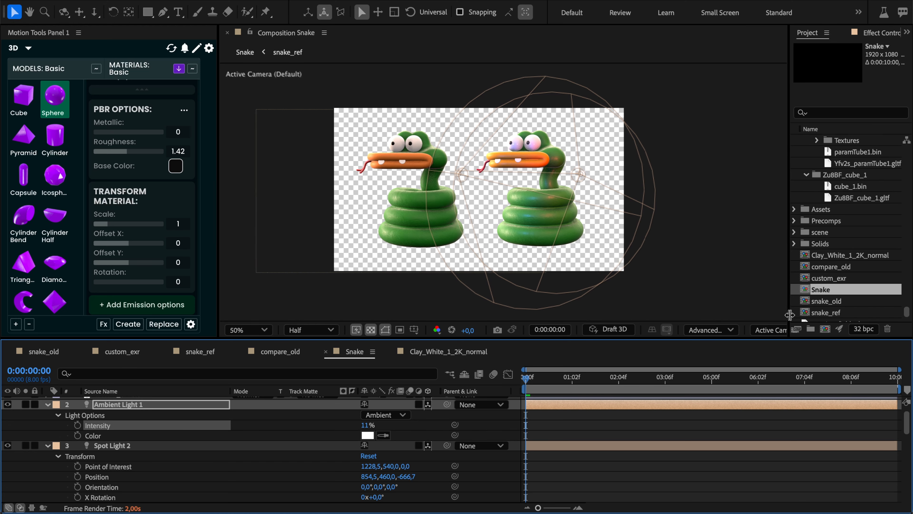
pyautogui.click(769, 330)
pyautogui.click(777, 236)
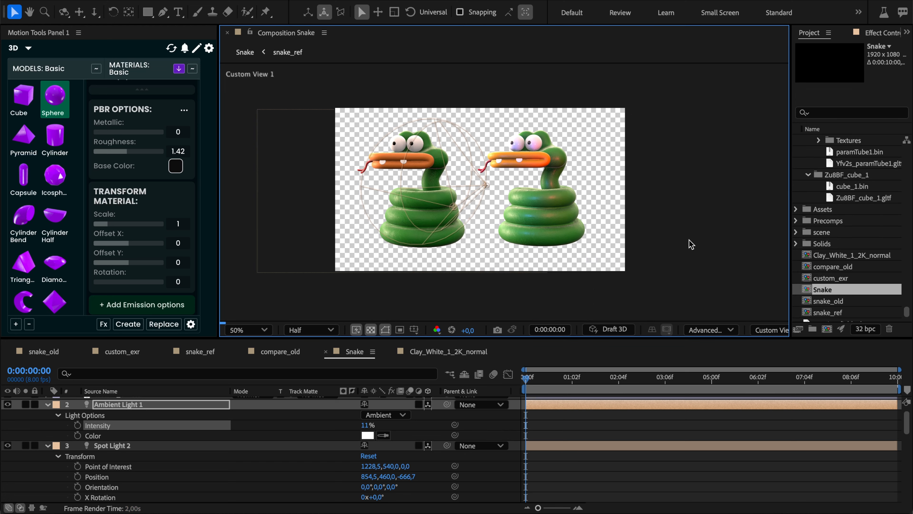
pyautogui.press('c')
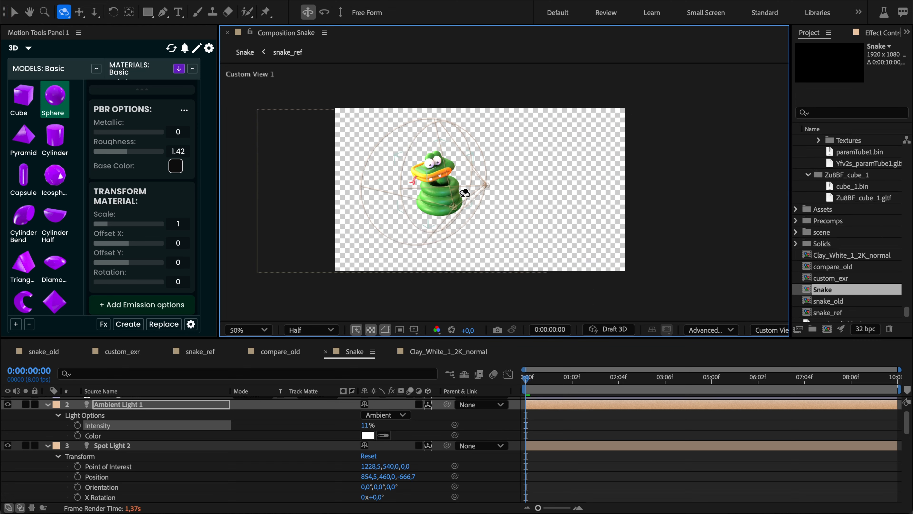
pyautogui.moveTo(472, 194); pyautogui.dragTo(717, 234)
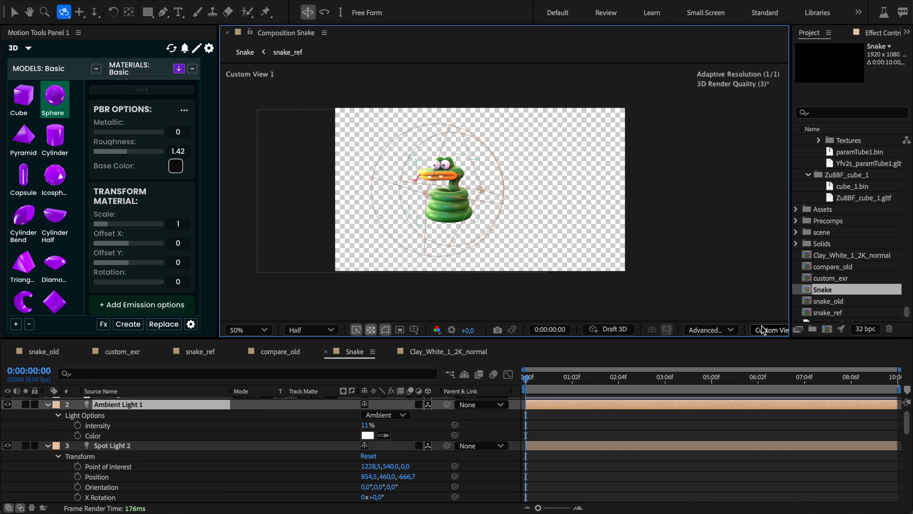
pyautogui.click(769, 329)
pyautogui.click(784, 107)
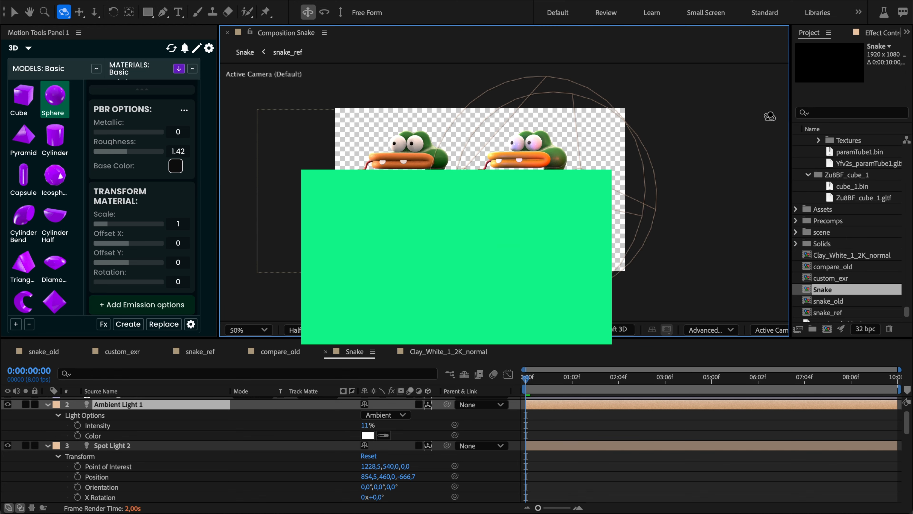